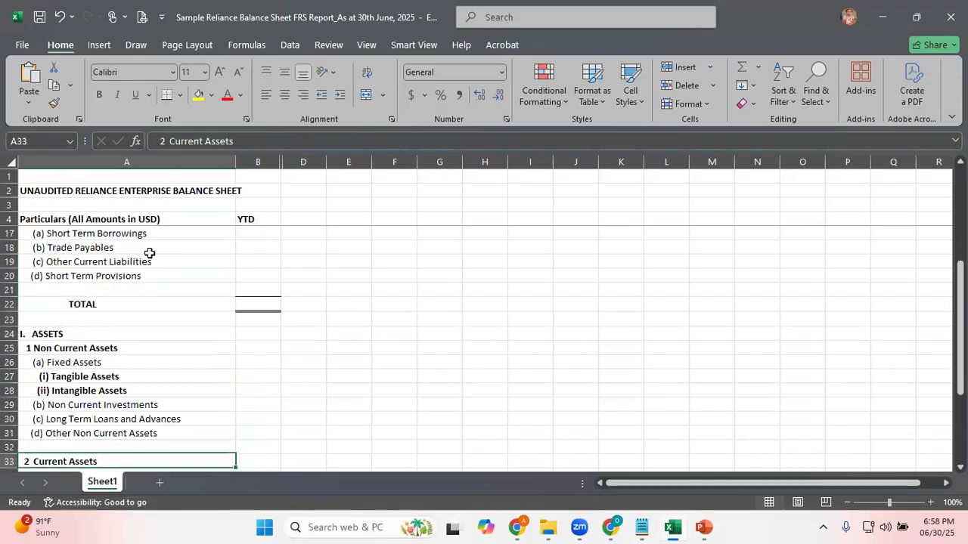
# Review the line items of the sample balance sheet, from Equity and Liabilities through Current Assets
pyautogui.press('Up')
pyautogui.press('Up')
pyautogui.press('Up')
pyautogui.press('Up')
pyautogui.press('Up')
pyautogui.press('Up')
pyautogui.press('Up')
pyautogui.press('Up')
pyautogui.press('Up')
pyautogui.press('Up')
pyautogui.press('Up')
pyautogui.press('Up')
pyautogui.press('Up')
pyautogui.press('Up')
pyautogui.press('Up')
pyautogui.press('Up')
pyautogui.press('Up')
pyautogui.press('Up')
pyautogui.press('Up')
pyautogui.press('Up')
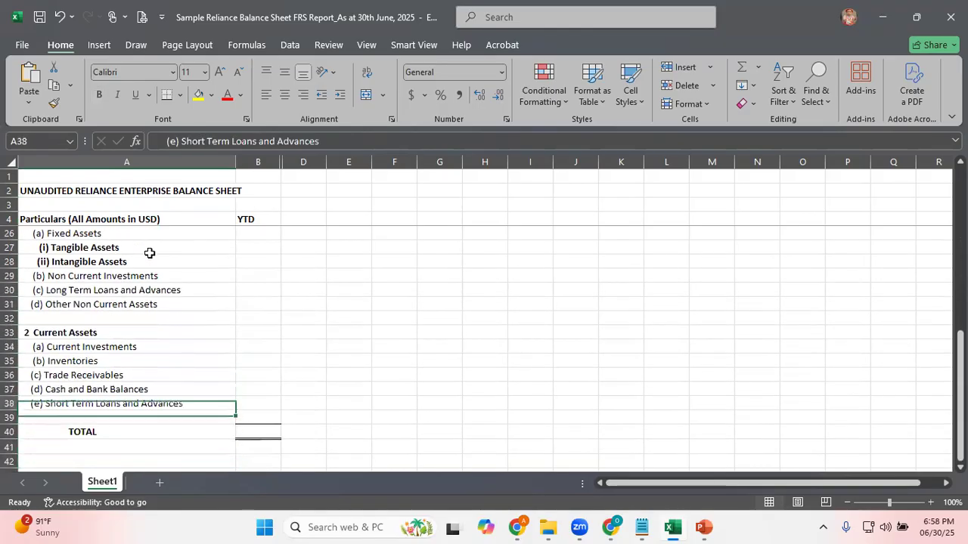
pyautogui.press('Down')
pyautogui.press('Down')
pyautogui.press('Down')
pyautogui.press('Down')
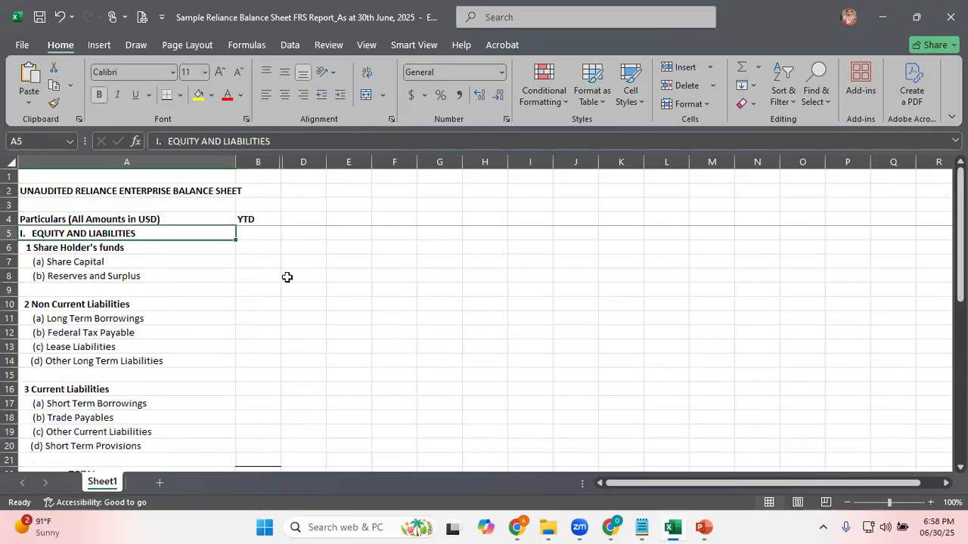
# Switch to the PowerPoint presentation and read its Role Required and Navigation slides in the slide show, ending the show on Navigation
pyautogui.click(703, 527)
pyautogui.click(762, 453)
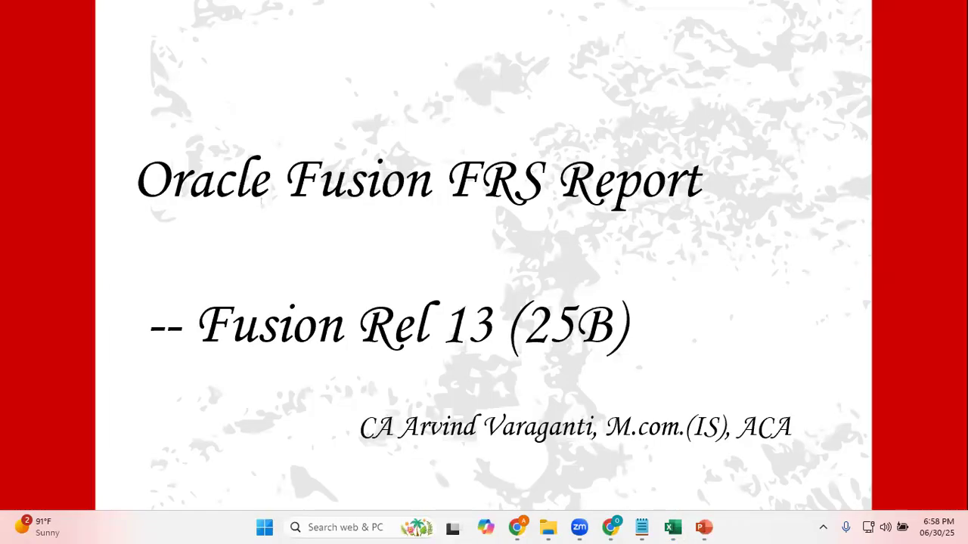
pyautogui.press('Right')
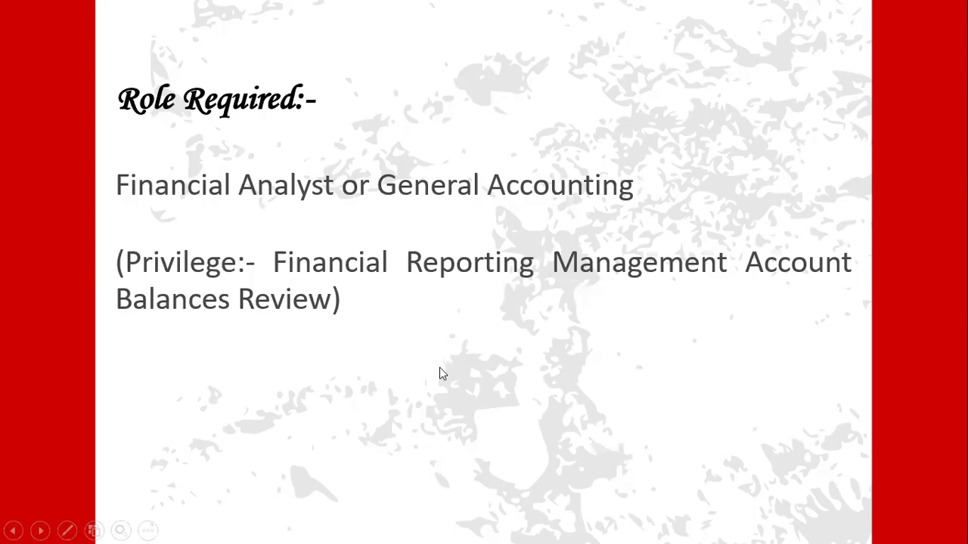
pyautogui.press('Right')
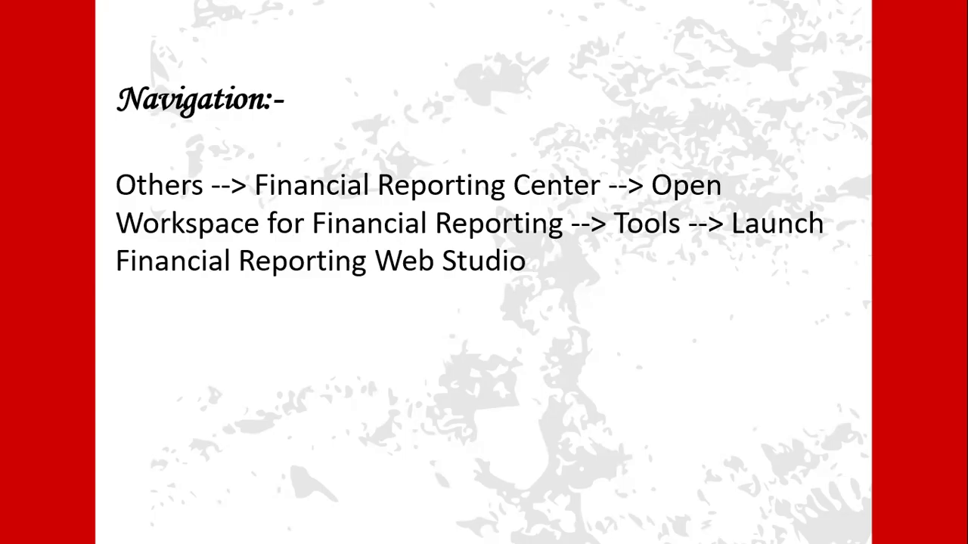
pyautogui.press('Escape')
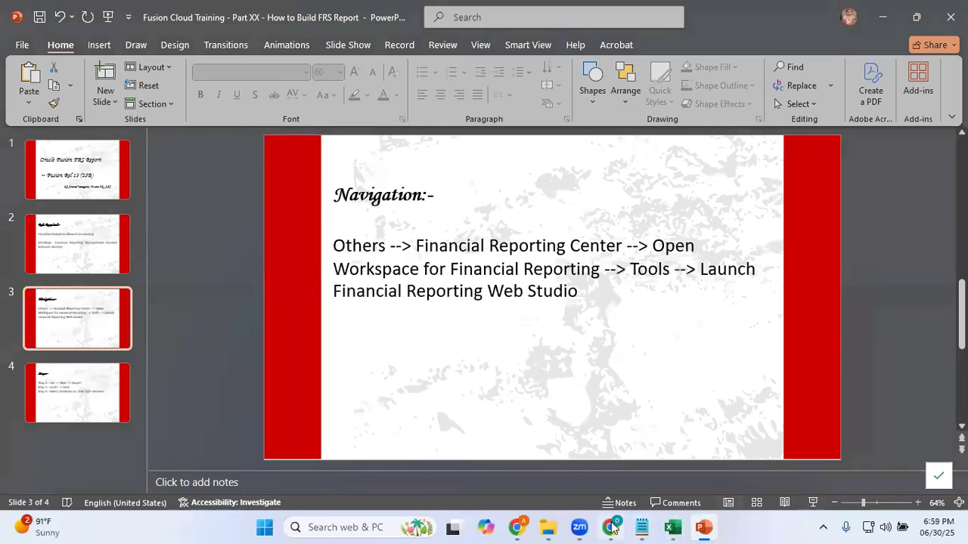
# Switch to Oracle Fusion in Chrome and open the Financial Reporting Center from the Others group, following the Navigation slide
pyautogui.moveTo(605, 528)
pyautogui.click(647, 470)
pyautogui.click(779, 227)
pyautogui.click(780, 227)
pyautogui.click(779, 227)
pyautogui.click(780, 227)
pyautogui.click(200, 227)
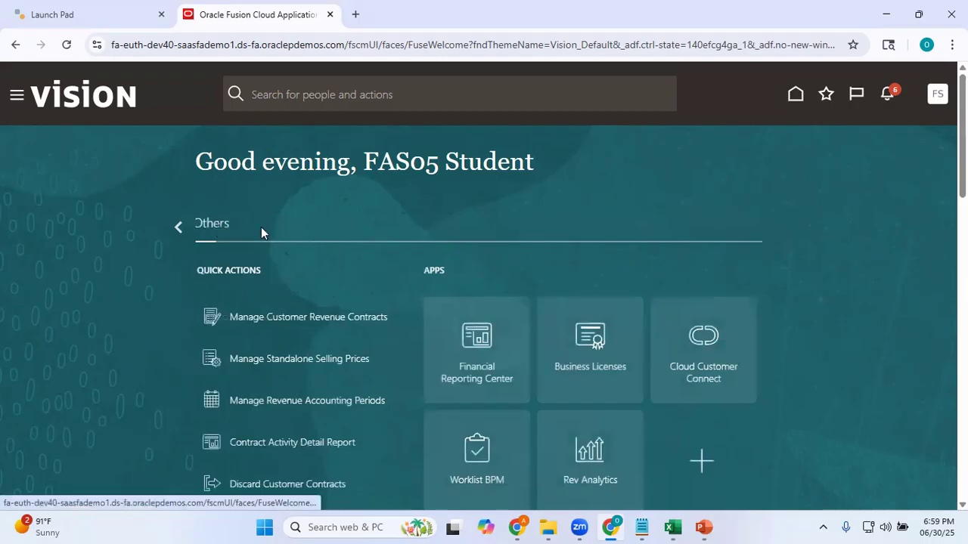
pyautogui.hotkey('alt', 'Tab')
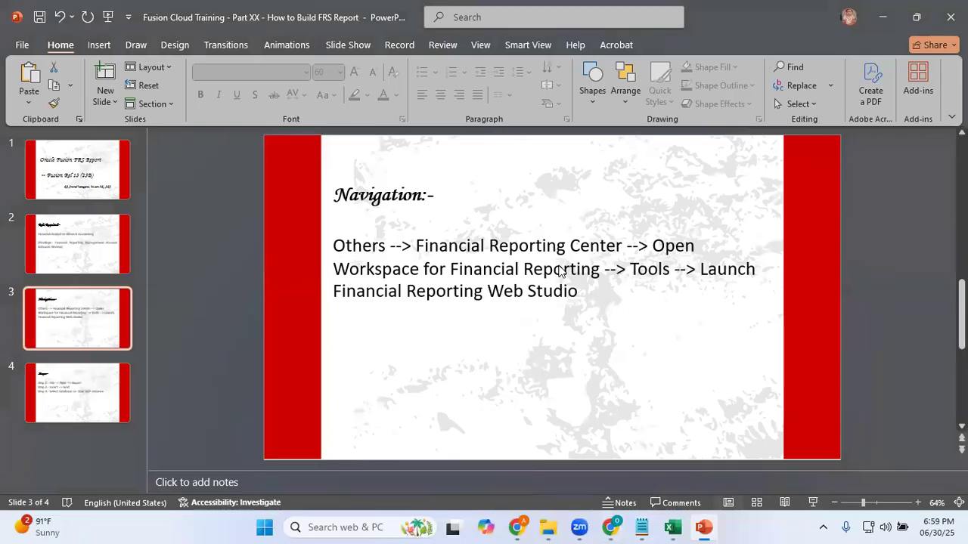
pyautogui.hotkey('alt', 'Tab')
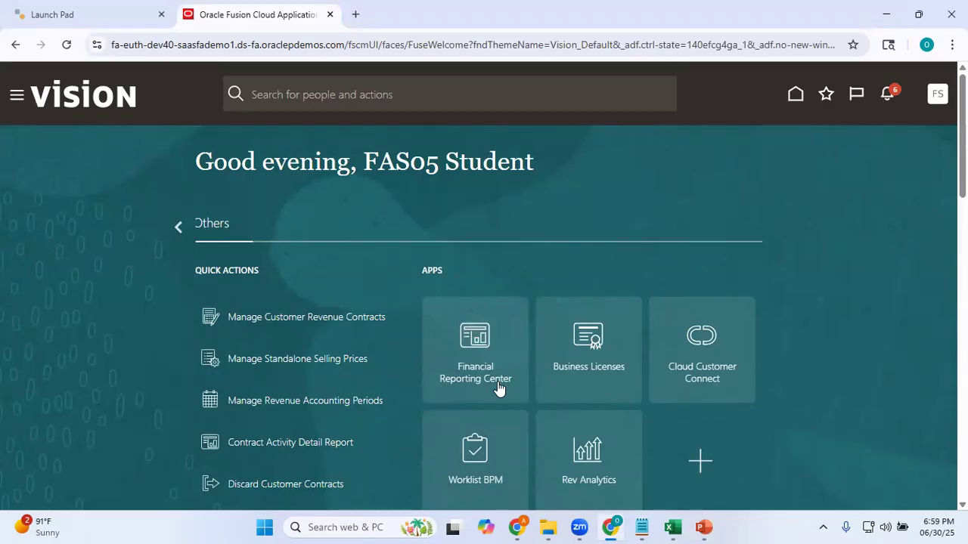
pyautogui.click(496, 361)
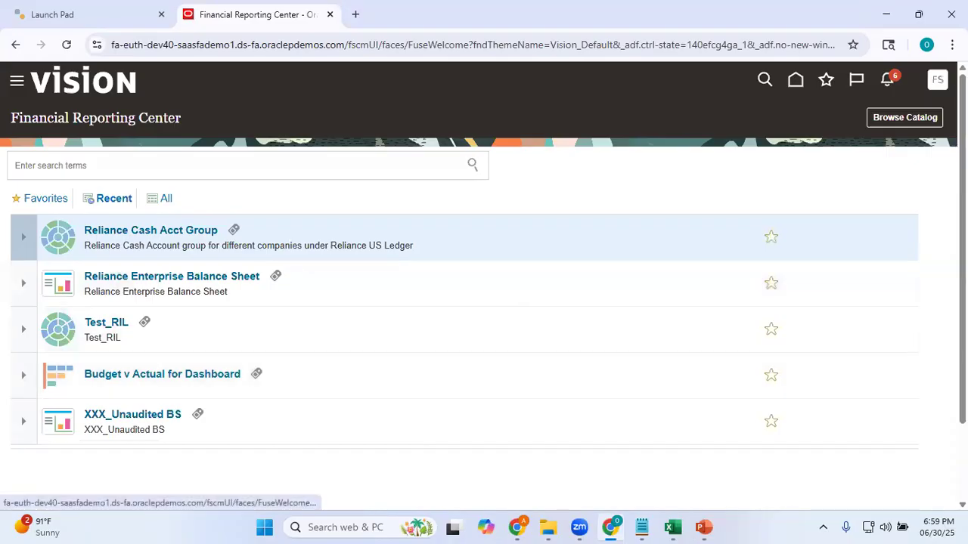
# Open the Workspace for Financial Reporting and launch the Financial Reporting Web Studio in a maximized window
pyautogui.click(933, 213)
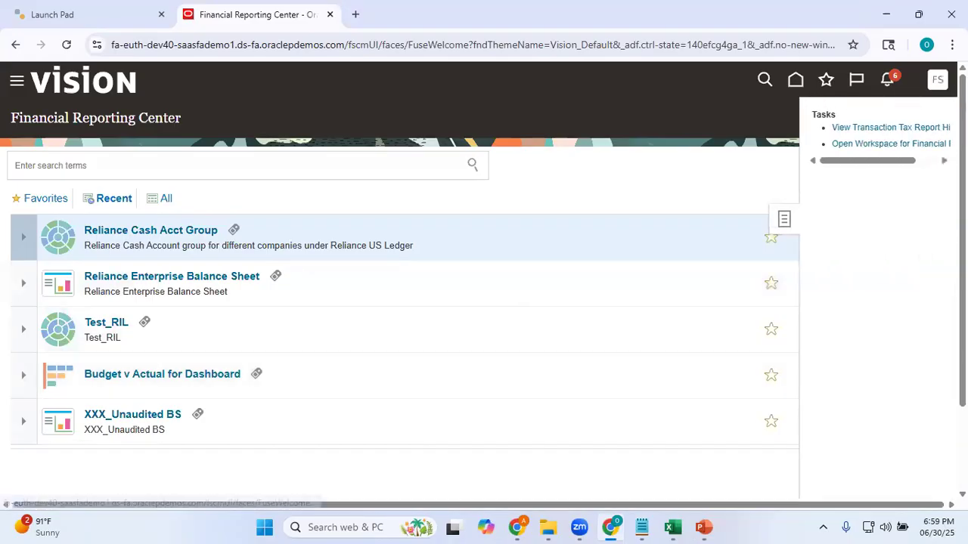
pyautogui.click(886, 146)
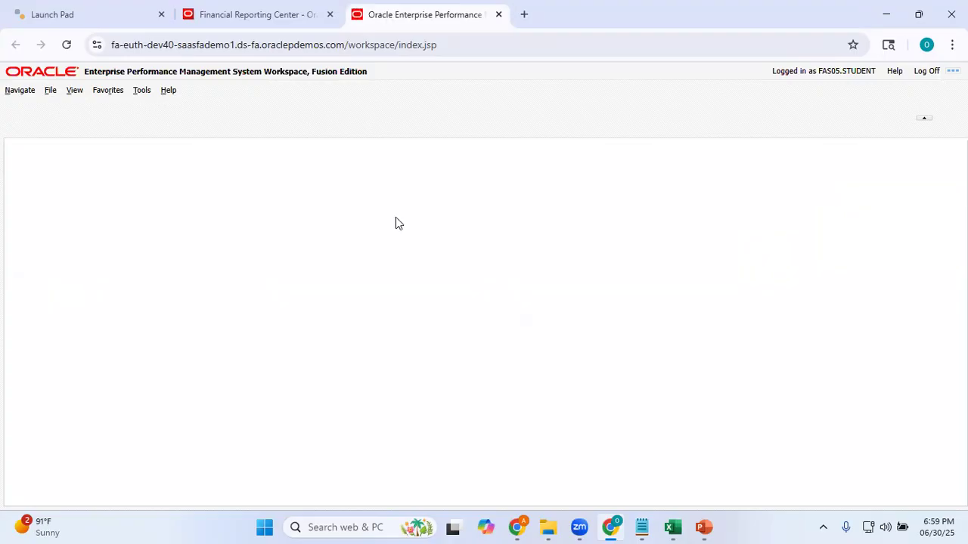
pyautogui.click(142, 92)
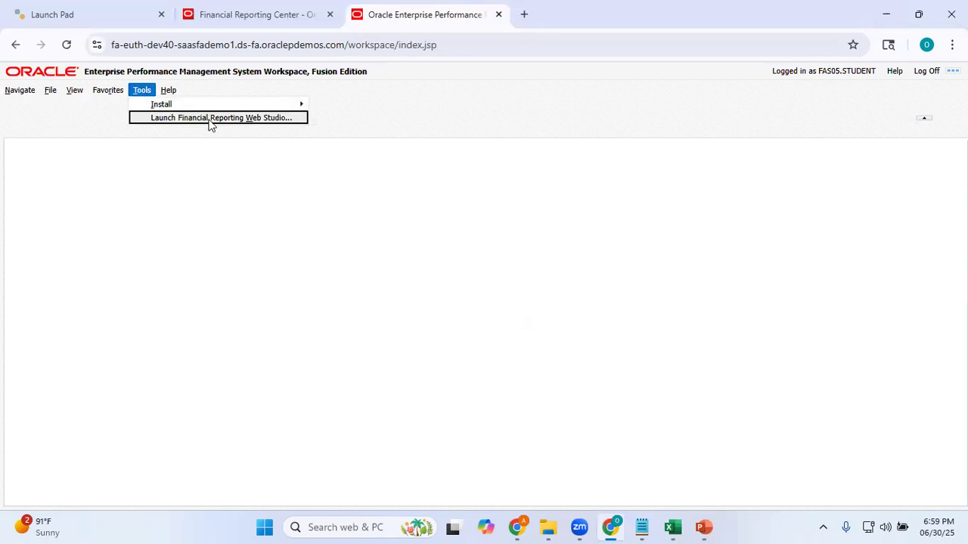
pyautogui.click(234, 119)
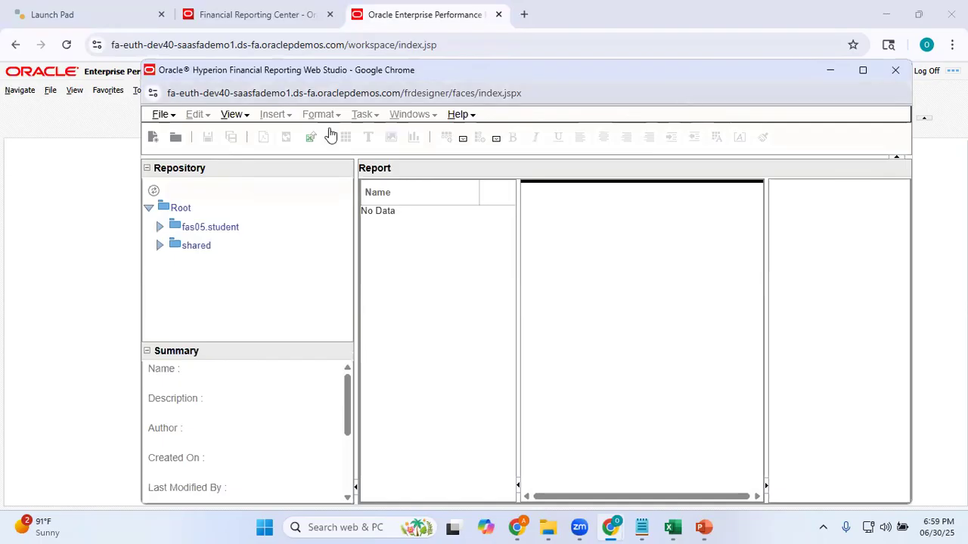
pyautogui.click(863, 70)
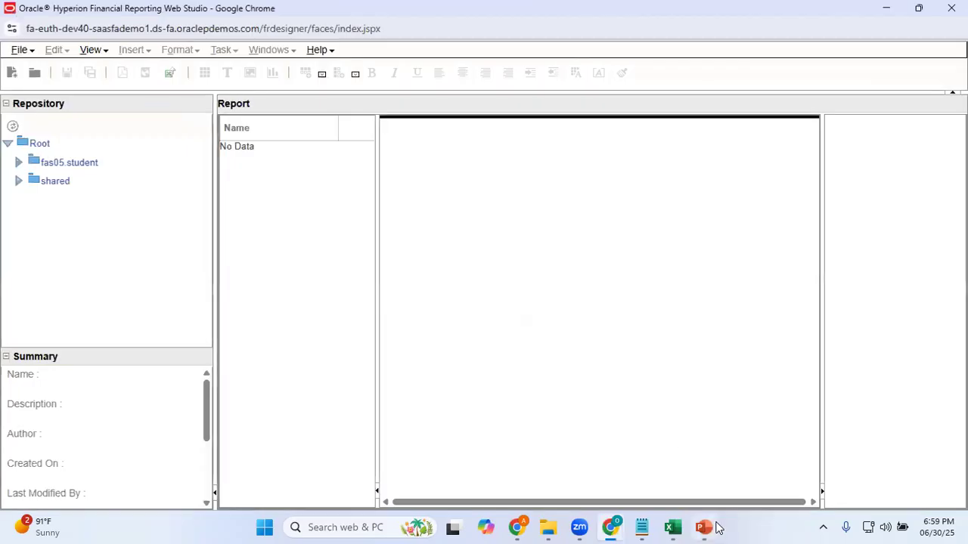
# Read the report-building steps on the PowerPoint presentation's last slide and return to Web Studio
pyautogui.moveTo(704, 527)
pyautogui.click(714, 492)
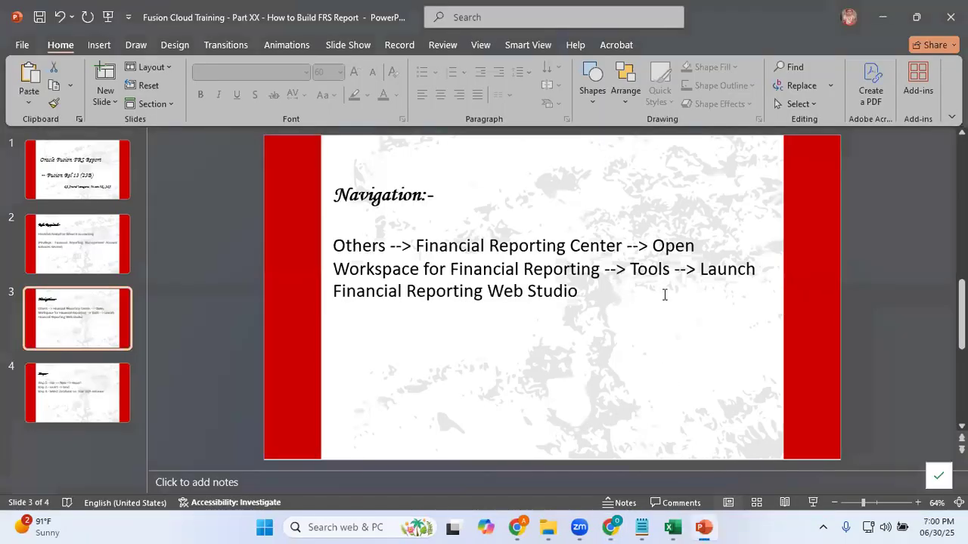
pyautogui.hotkey('alt', 'Tab')
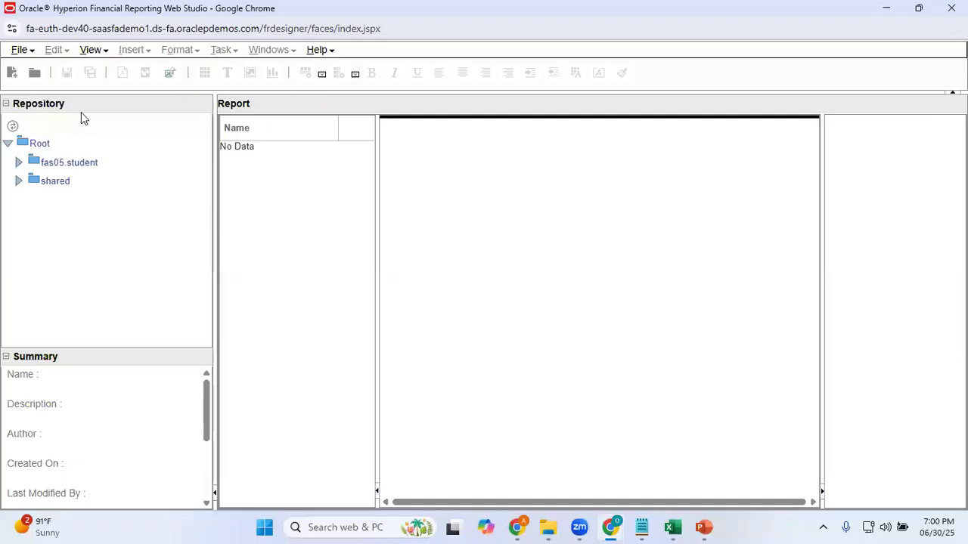
pyautogui.hotkey('alt', 'Tab')
pyautogui.scroll(-1, 396, 239)
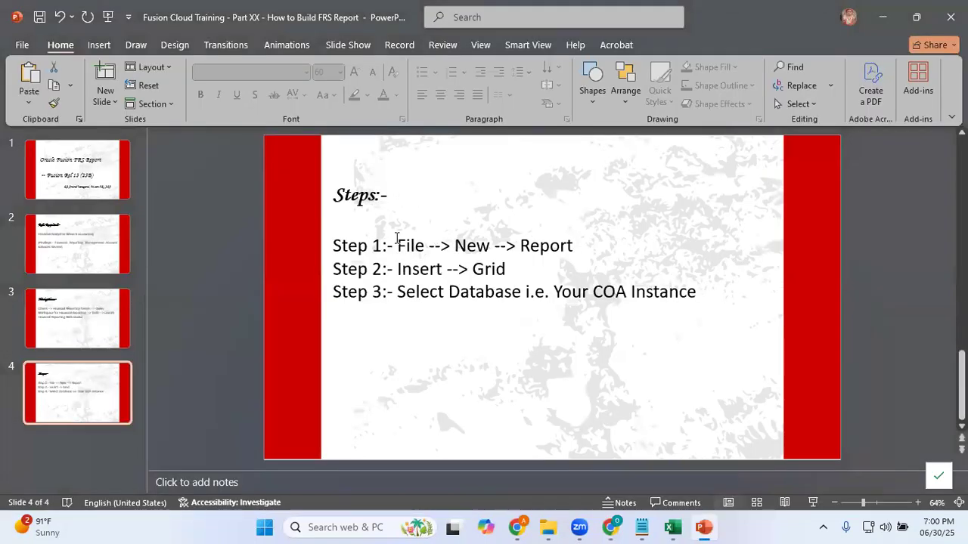
pyautogui.hotkey('alt', 'Tab')
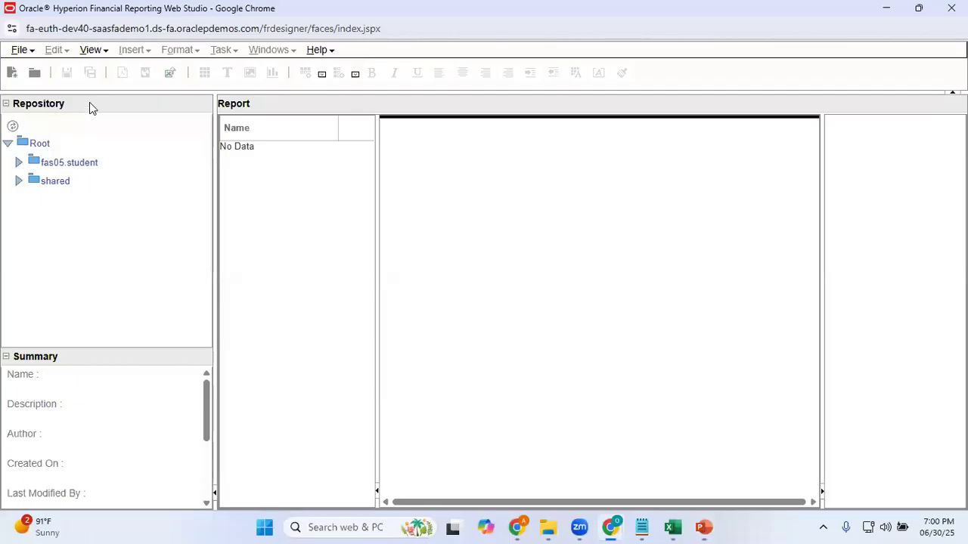
# Create a new blank report in Web Studio
pyautogui.click(21, 50)
pyautogui.moveTo(48, 90)
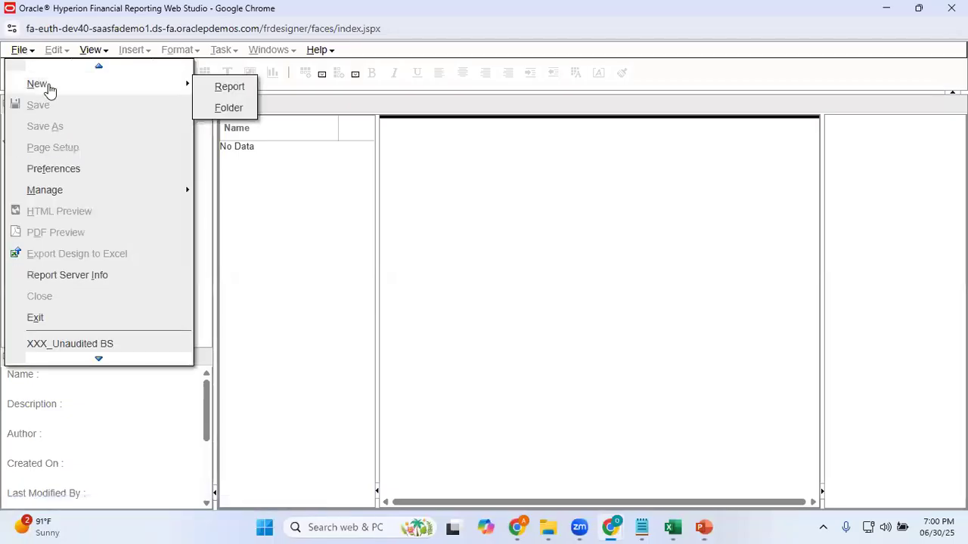
pyautogui.click(222, 87)
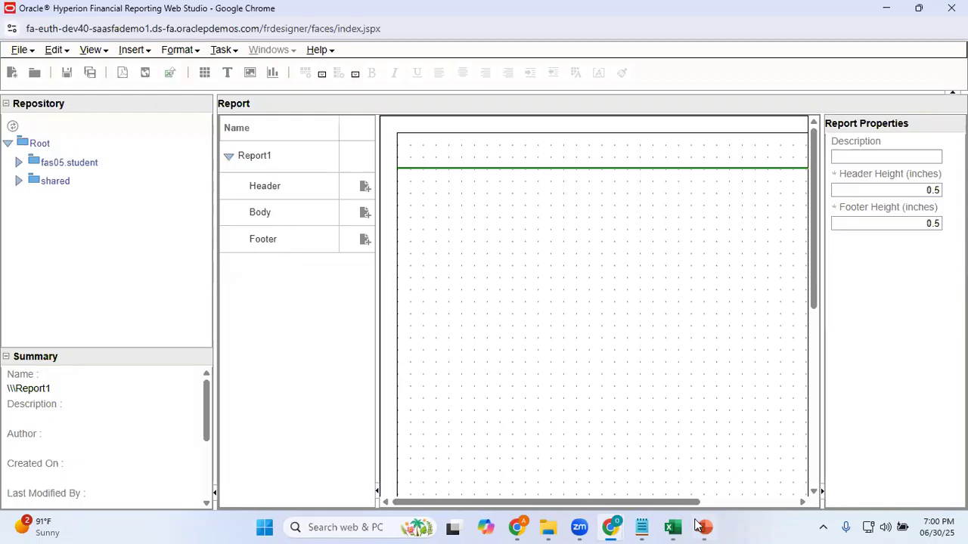
# Check the title in cell A2 and the layout of the sample balance sheet in Excel, and return to Web Studio
pyautogui.moveTo(680, 527)
pyautogui.click(693, 447)
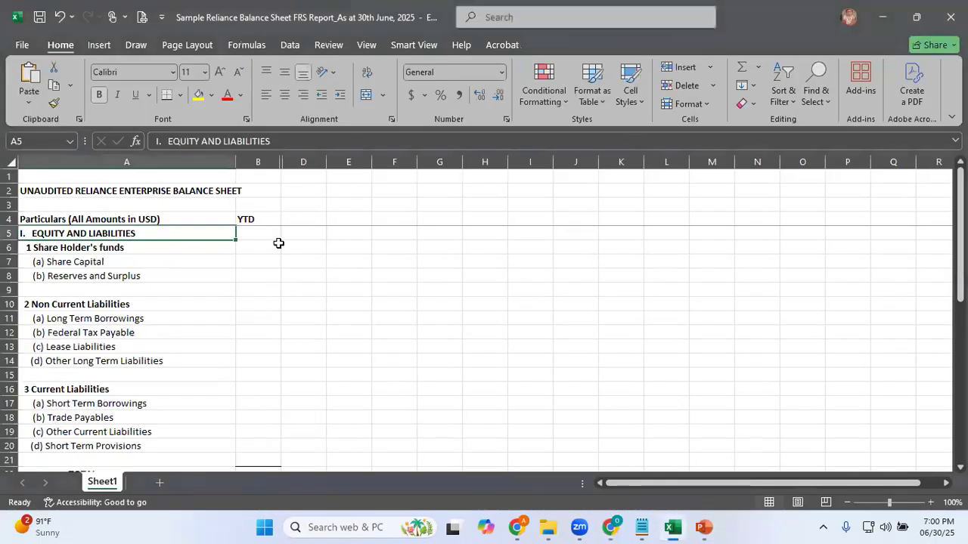
pyautogui.click(59, 191)
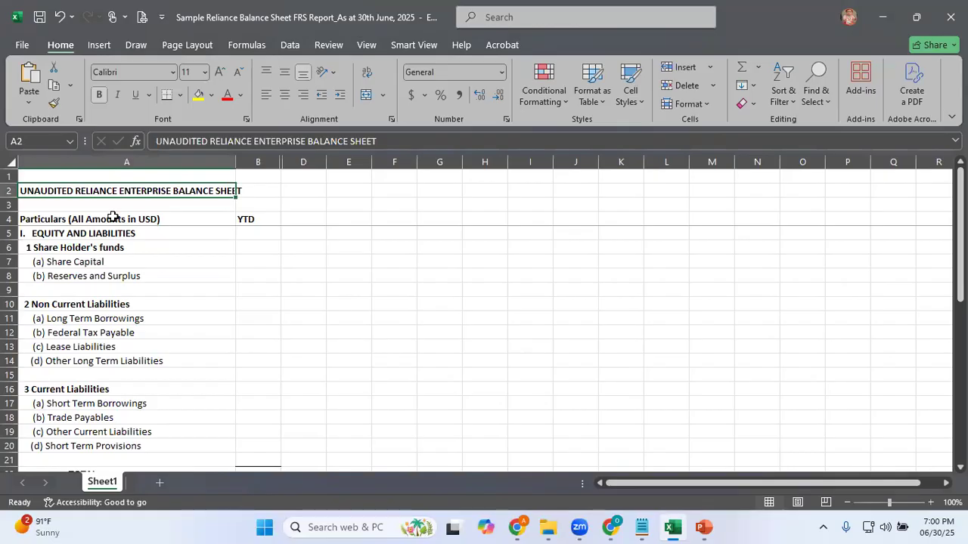
pyautogui.hotkey('alt', 'Tab')
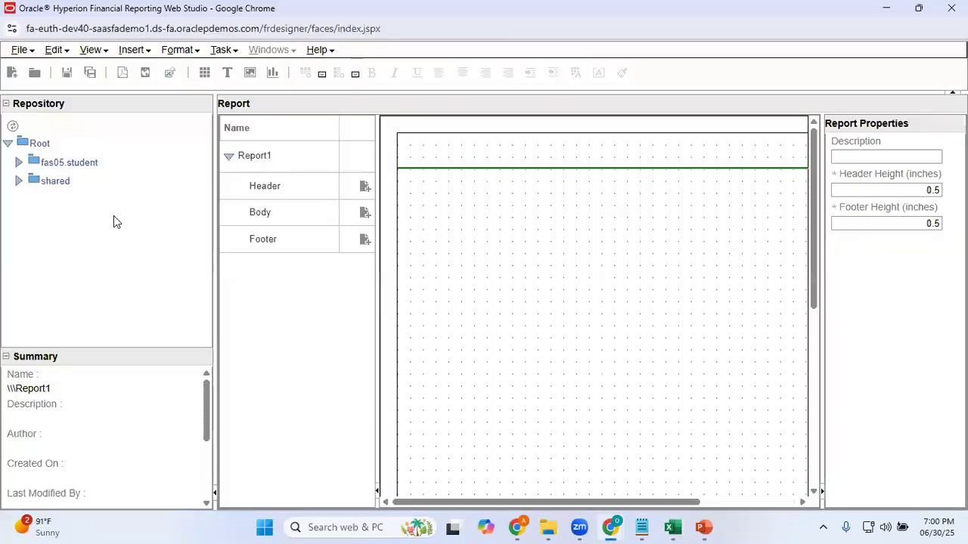
pyautogui.hotkey('alt', 'Tab')
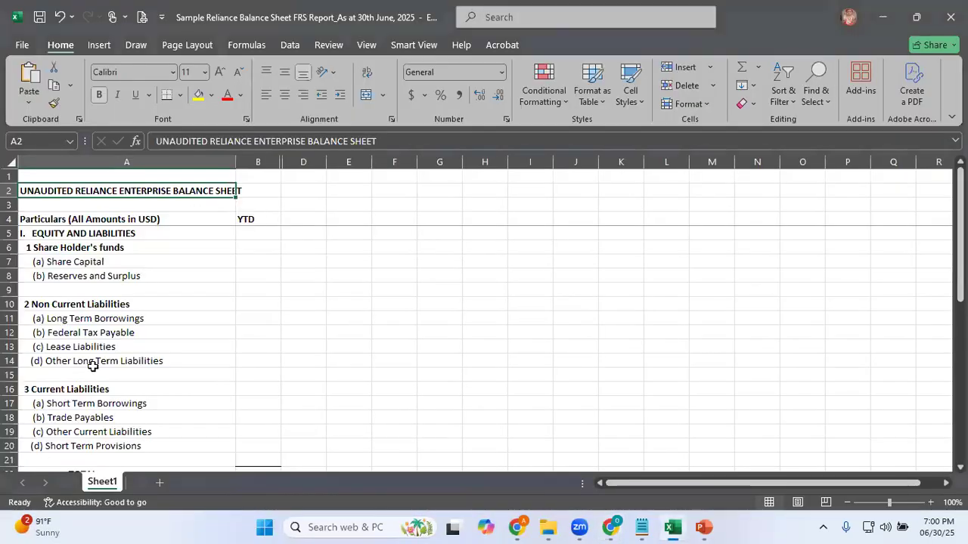
pyautogui.hotkey('alt', 'Tab')
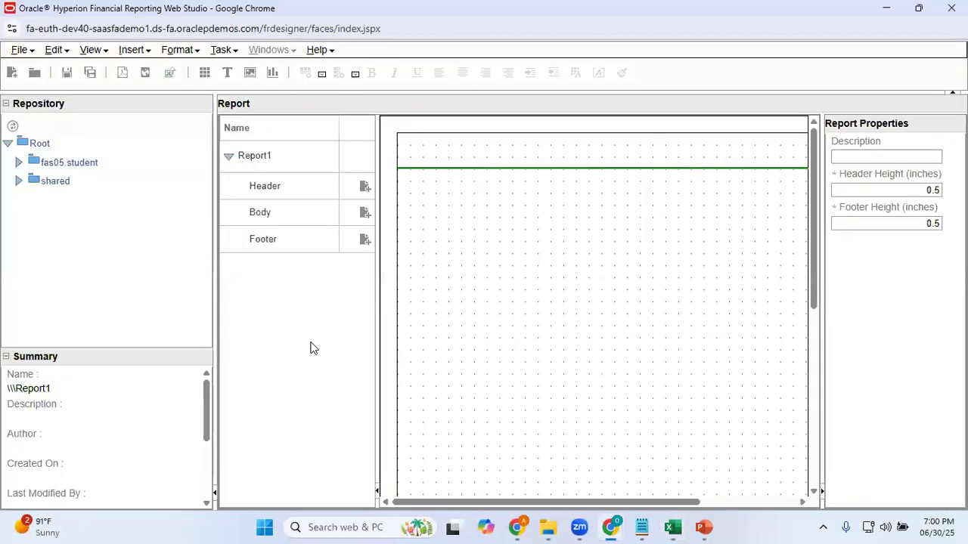
# Add a text object to the report's Header section
pyautogui.click(366, 187)
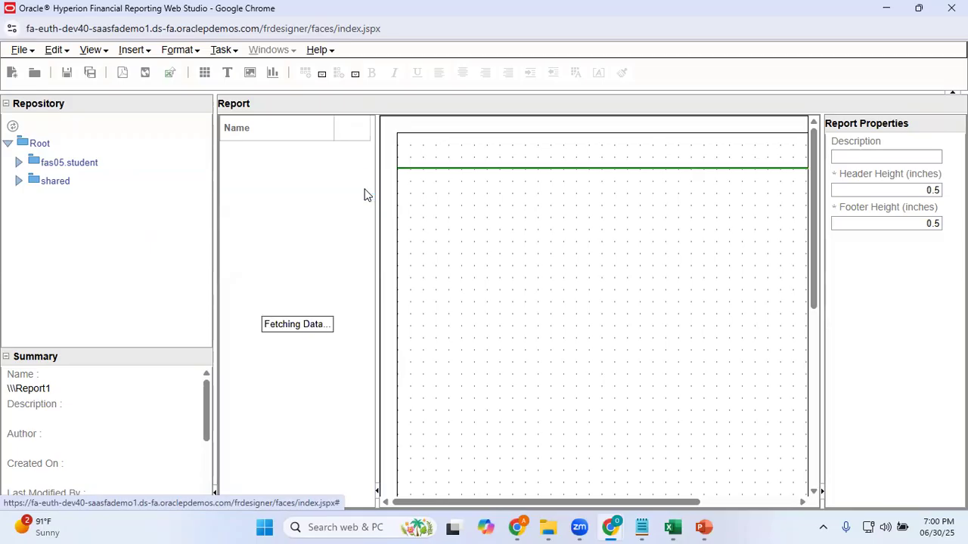
pyautogui.click(364, 187)
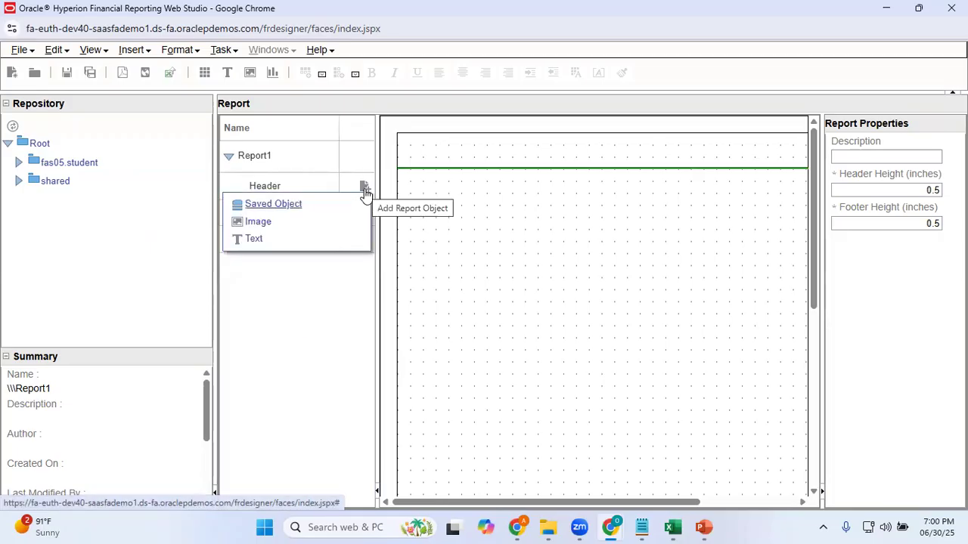
pyautogui.click(256, 240)
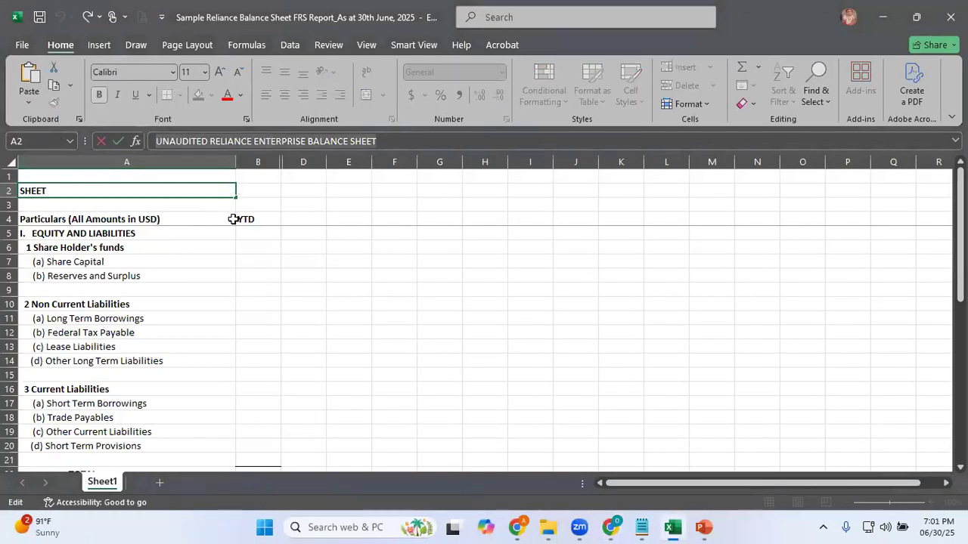
# Copy the title "UNAUDITED RELIANCE ENTERPRISE BALANCE SHEET" from the Excel sheet into the header text object in Web Studio
pyautogui.click(149, 237)
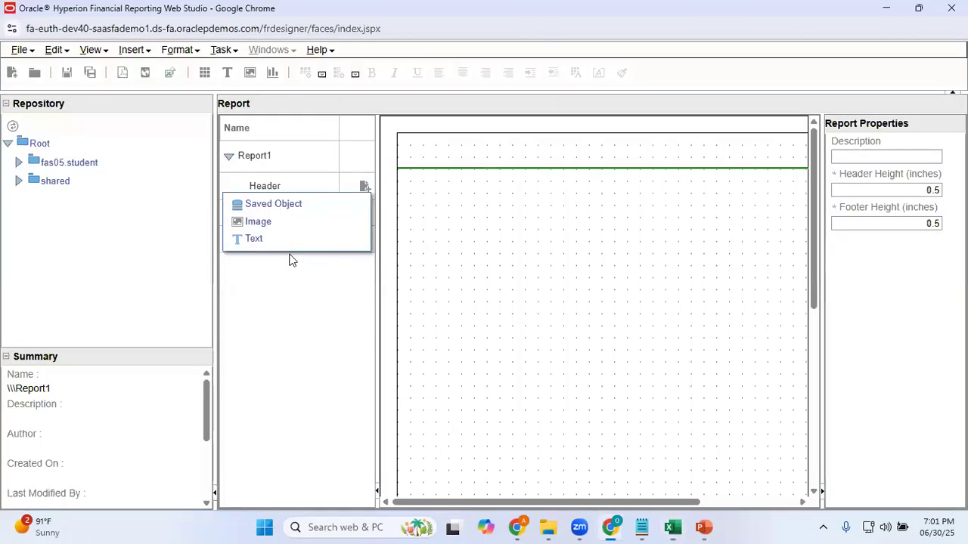
pyautogui.click(255, 239)
pyautogui.click(447, 199)
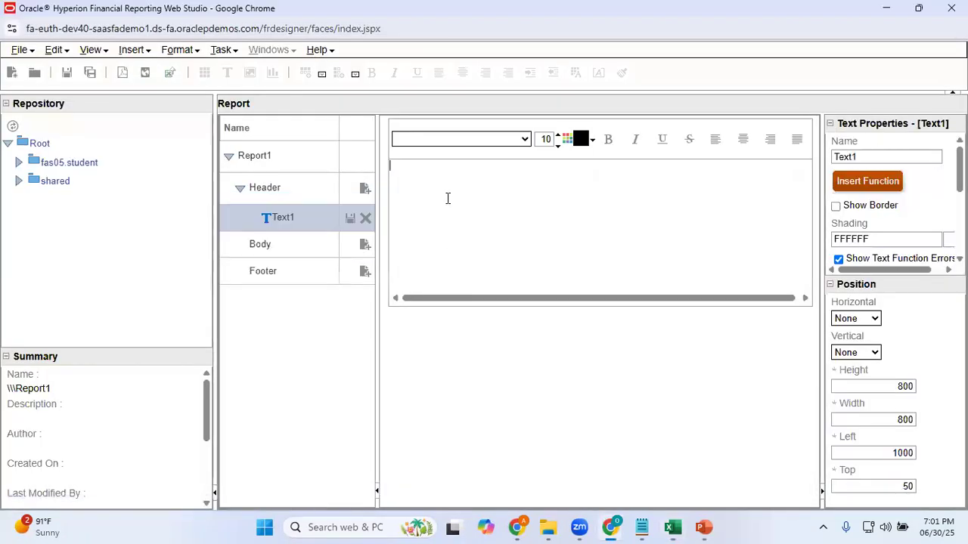
pyautogui.write('UNAUDITED RELIANCE ENTERPRISE BALANCE SHEET')
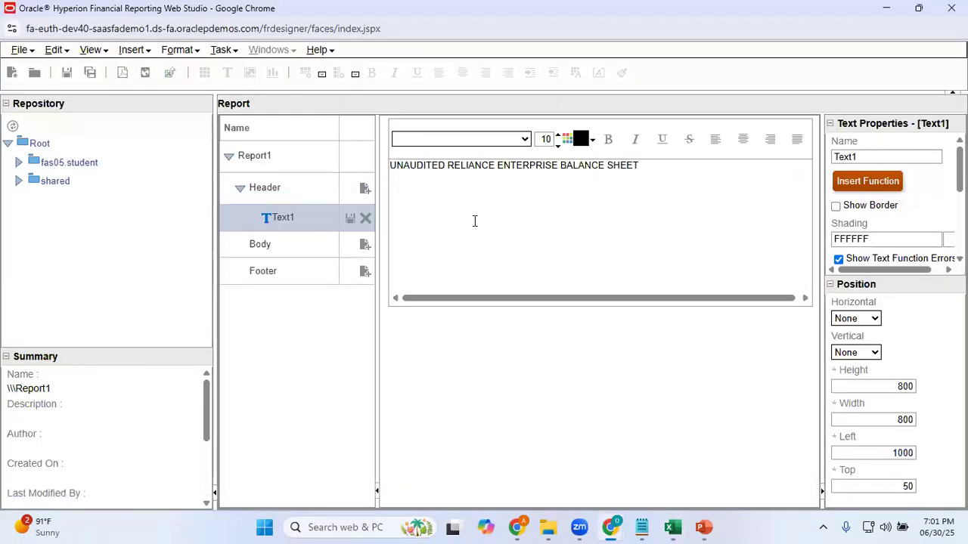
# Make the header title bold and set its font size to 11
pyautogui.hotkey('ctrl', 'a')
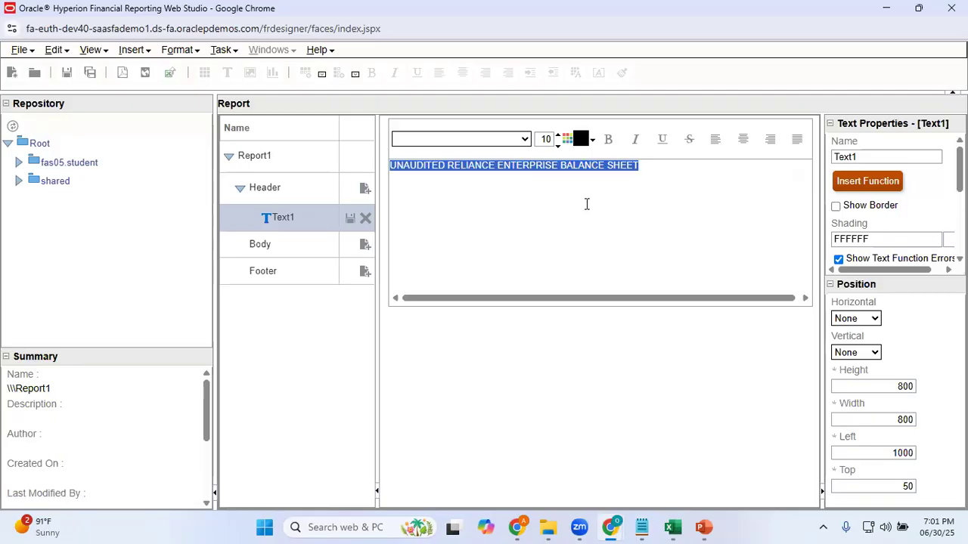
pyautogui.hotkey('ctrl', 'b')
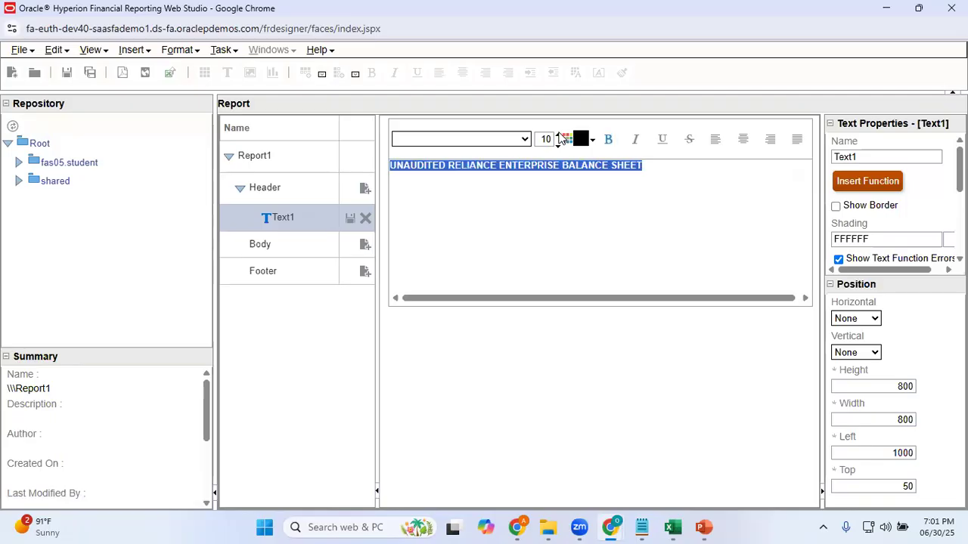
pyautogui.click(560, 136)
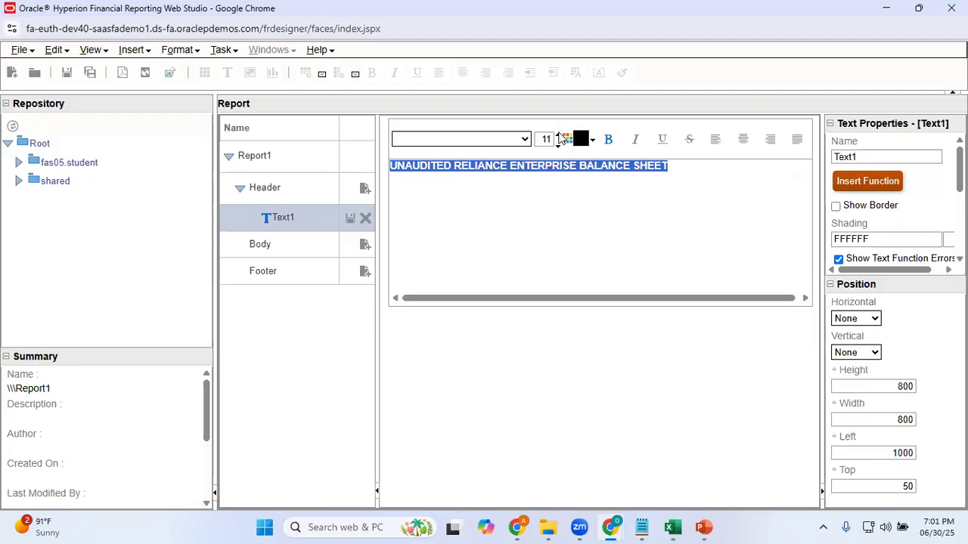
# Set the header title's font size to 12
pyautogui.click(560, 136)
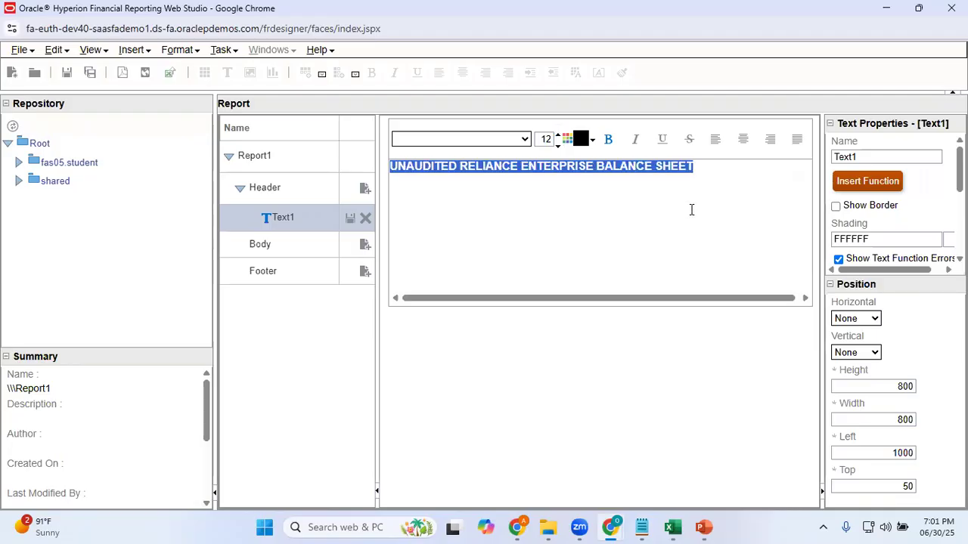
pyautogui.click(592, 141)
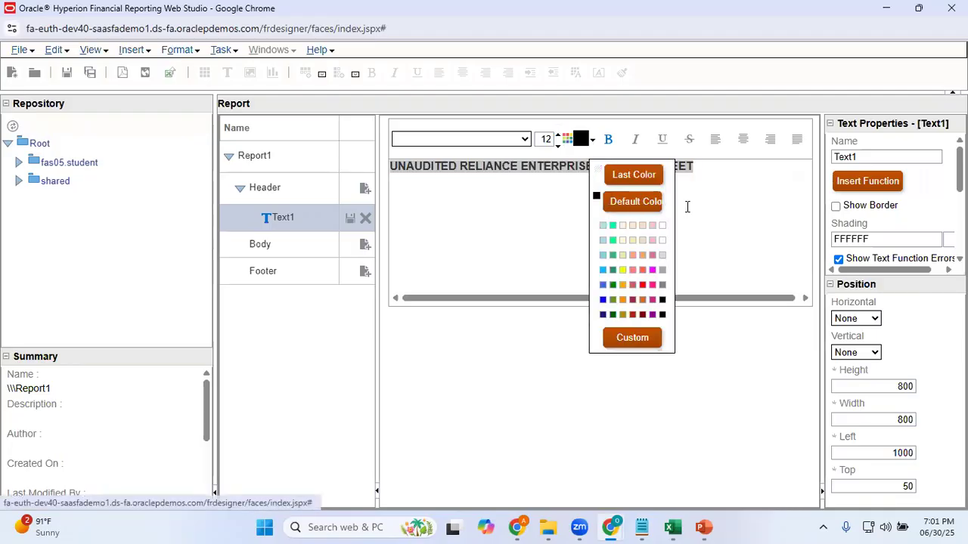
pyautogui.click(734, 216)
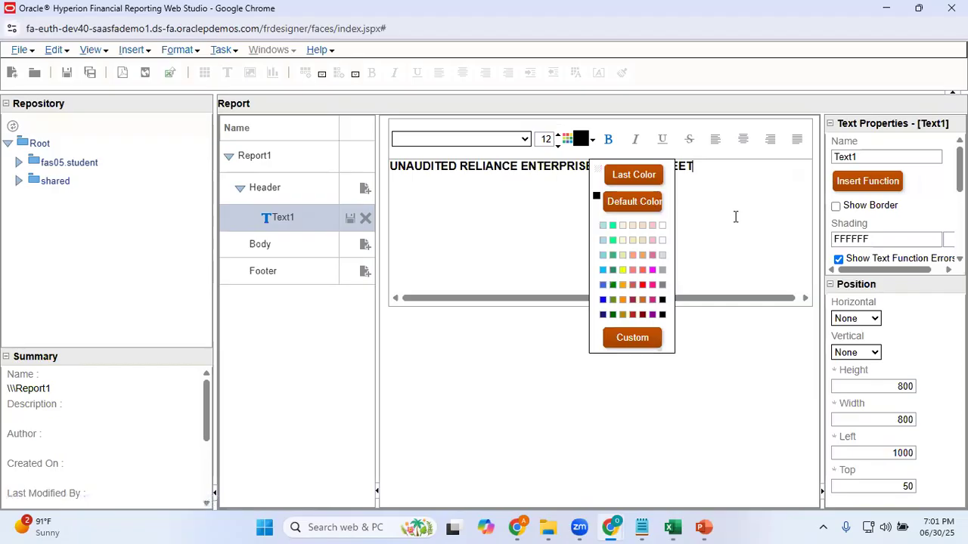
pyautogui.click(483, 271)
pyautogui.click(632, 178)
pyautogui.click(725, 190)
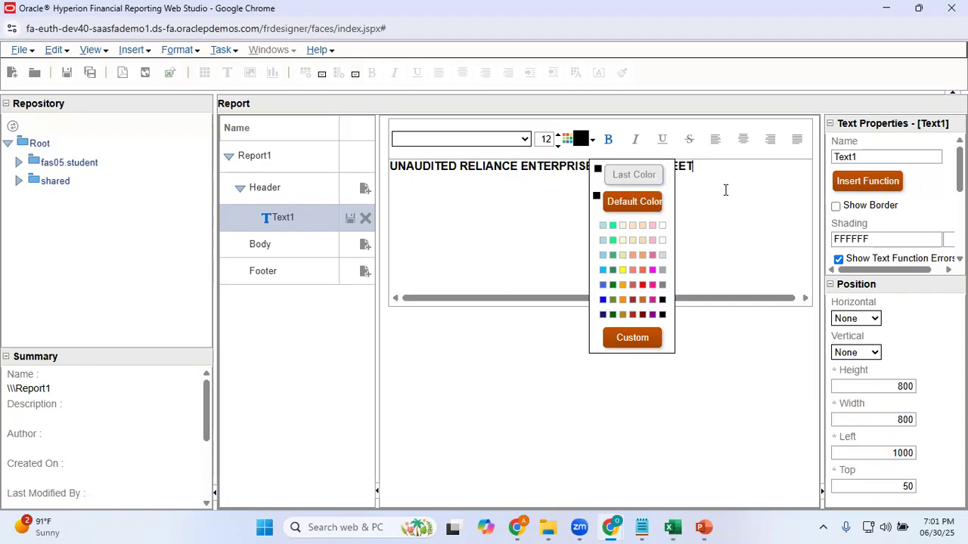
pyautogui.click(558, 234)
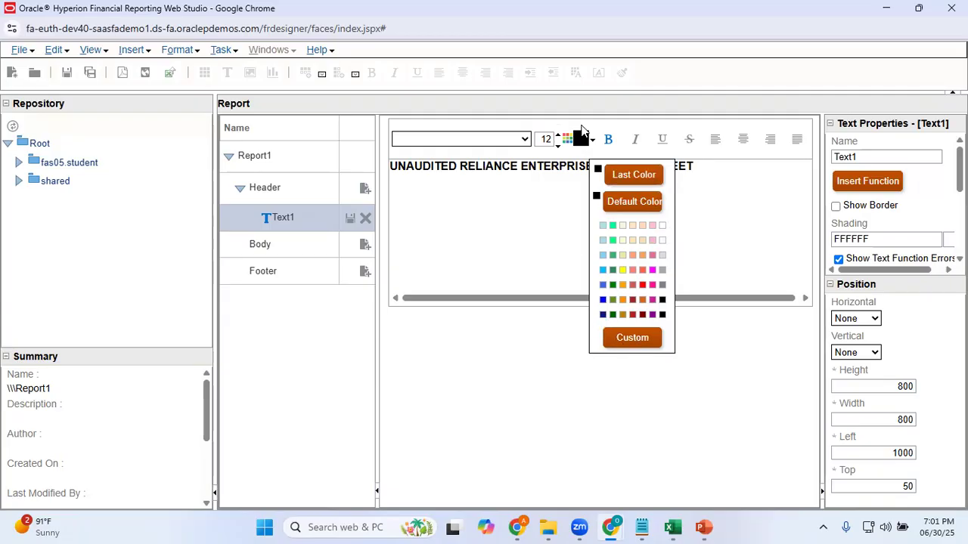
pyautogui.click(592, 140)
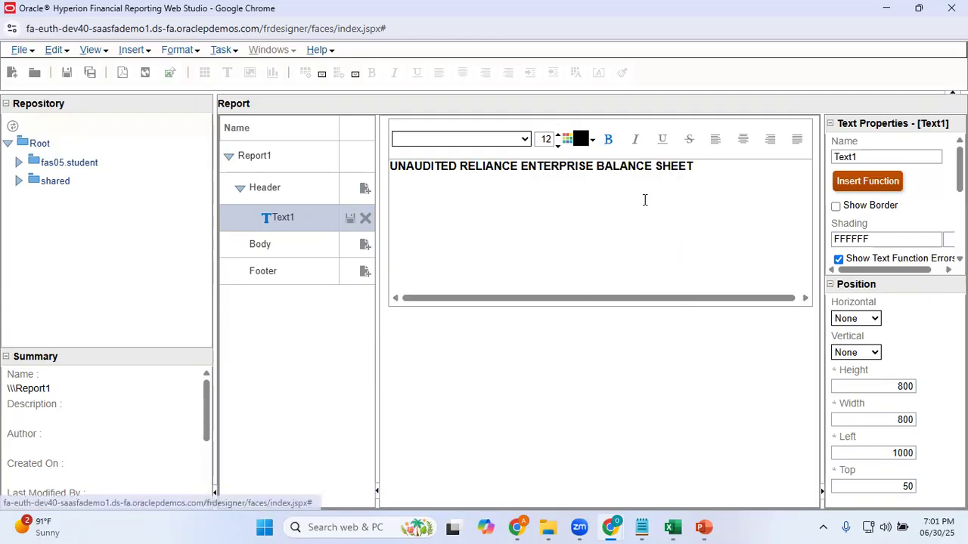
pyautogui.click(701, 208)
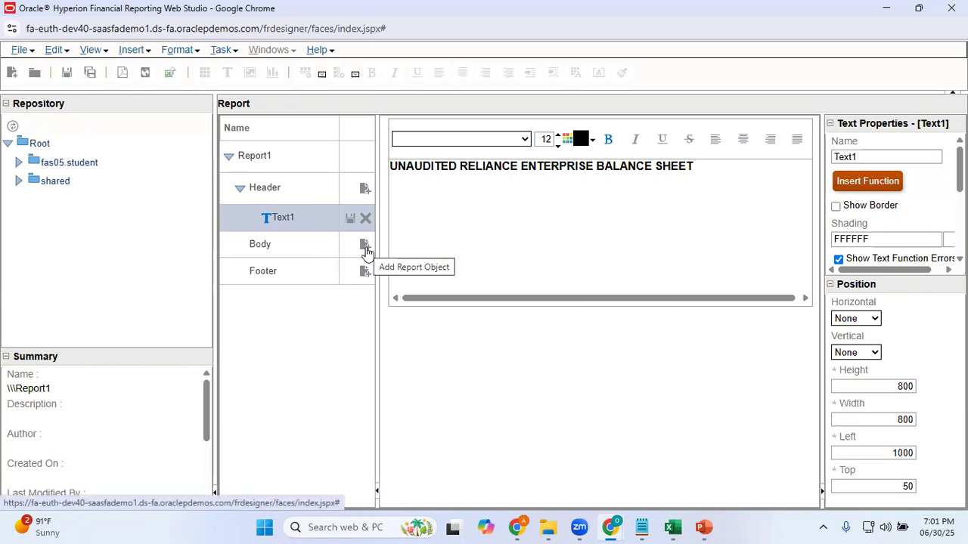
# Add a grid to the report's Body section, using GL_Reliance as its database connection
pyautogui.click(366, 248)
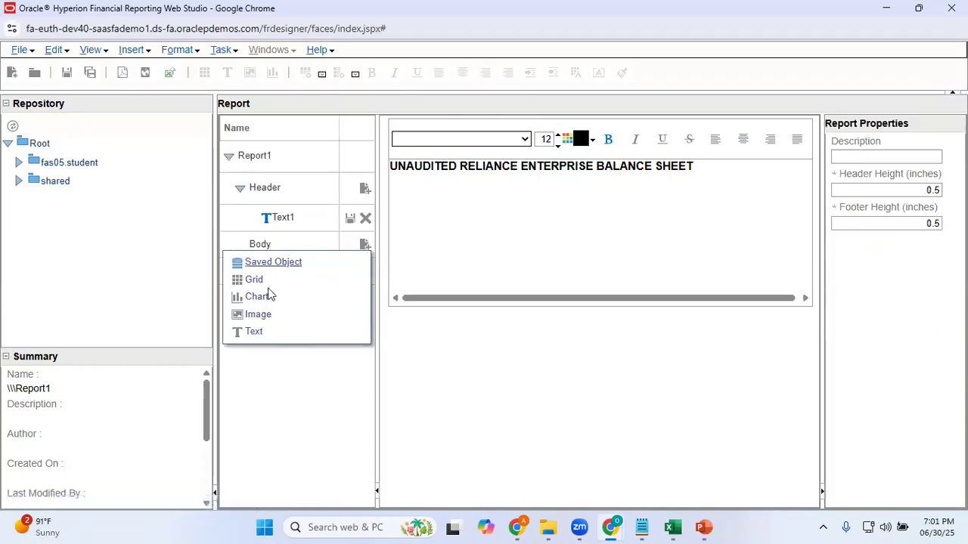
pyautogui.click(256, 281)
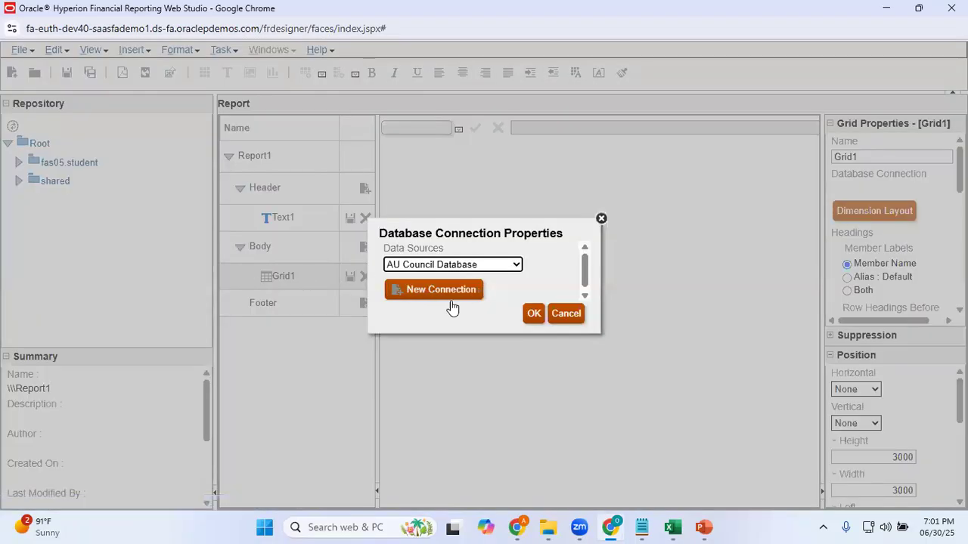
pyautogui.click(516, 265)
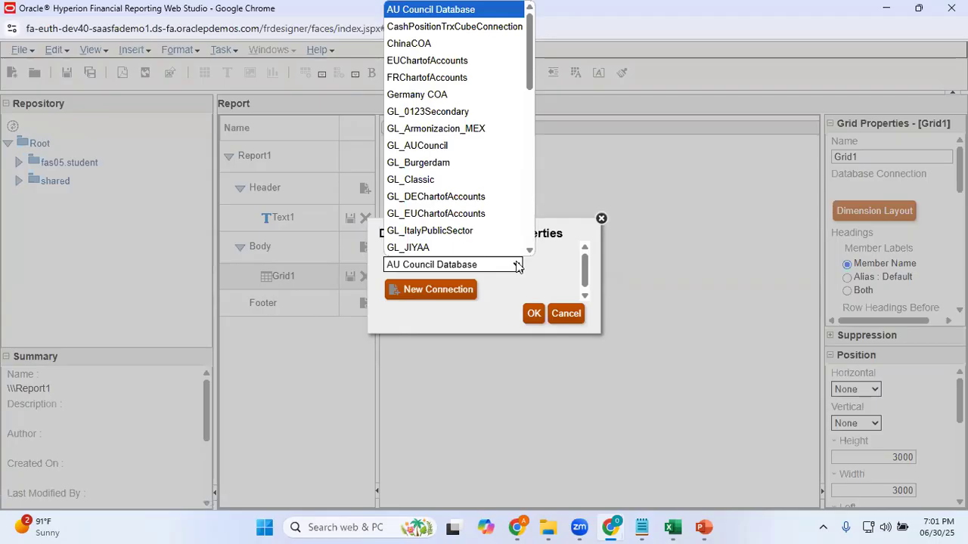
pyautogui.press('Down')
pyautogui.press('Down')
pyautogui.press('Down')
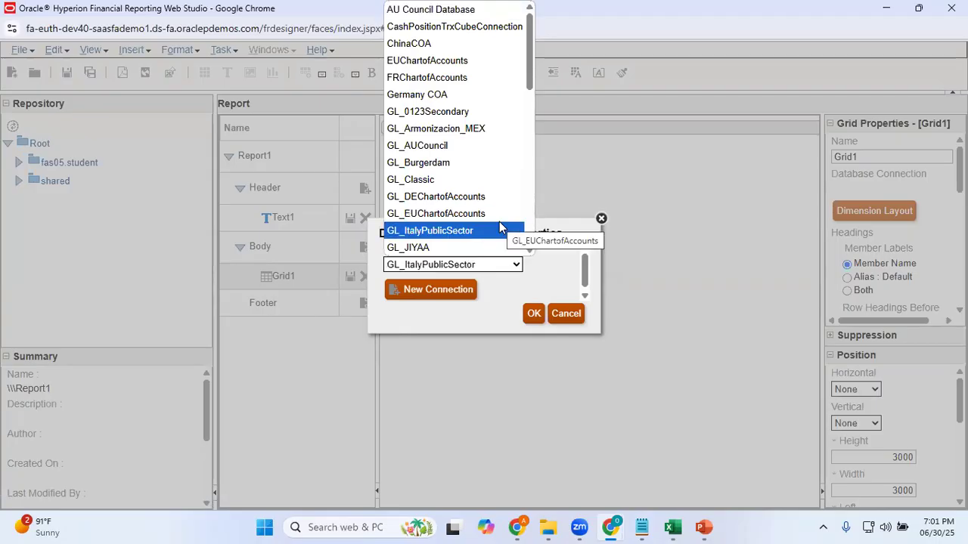
pyautogui.press('Down')
pyautogui.press('Down')
pyautogui.press('Down')
pyautogui.press('Down')
pyautogui.press('Down')
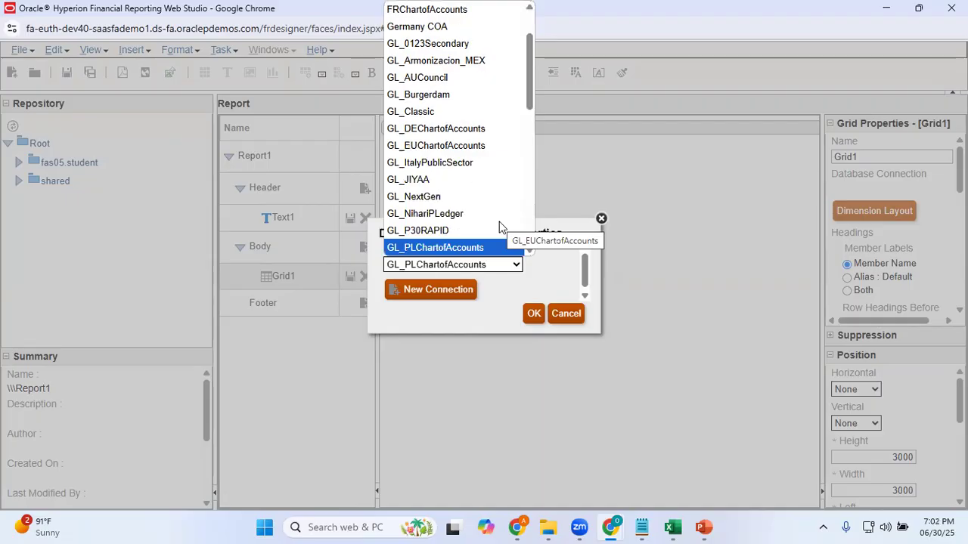
pyautogui.press('Down')
pyautogui.press('Down')
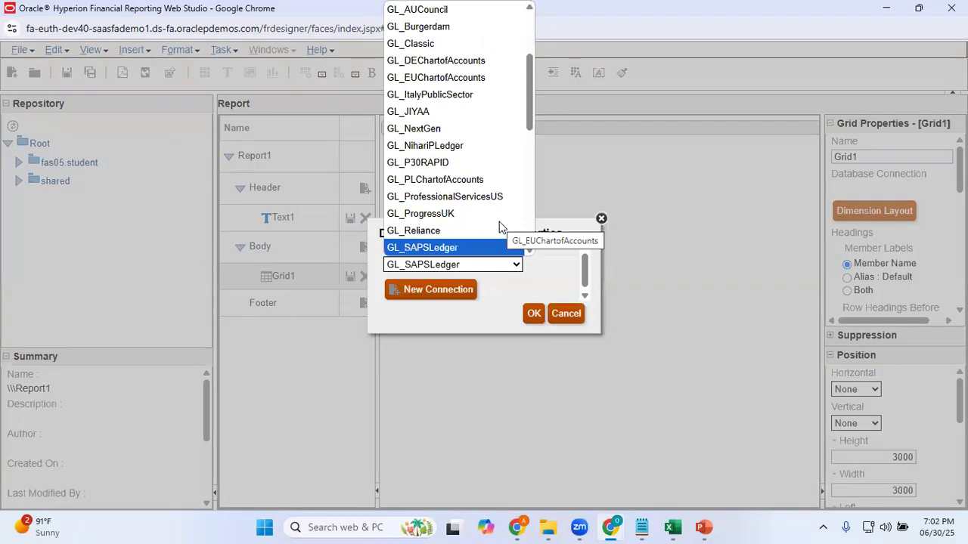
pyautogui.click(451, 230)
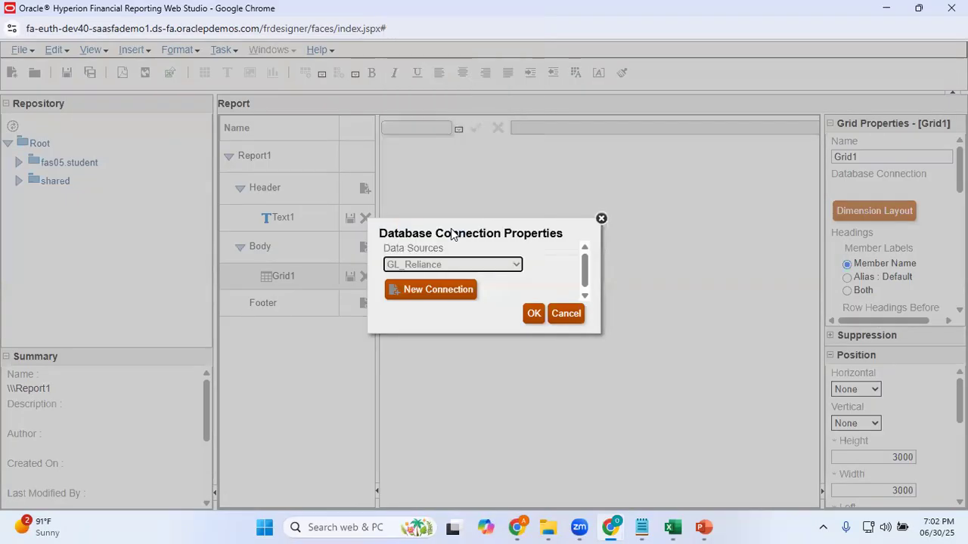
pyautogui.click(531, 316)
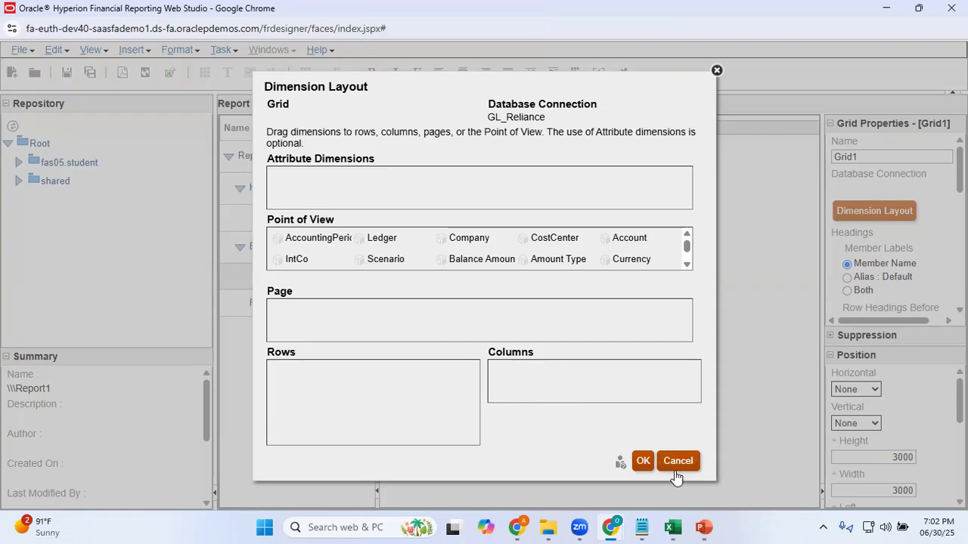
# Check the row labels and the YTD column B of the sample balance sheet in Excel, and return to Web Studio
pyautogui.moveTo(673, 527)
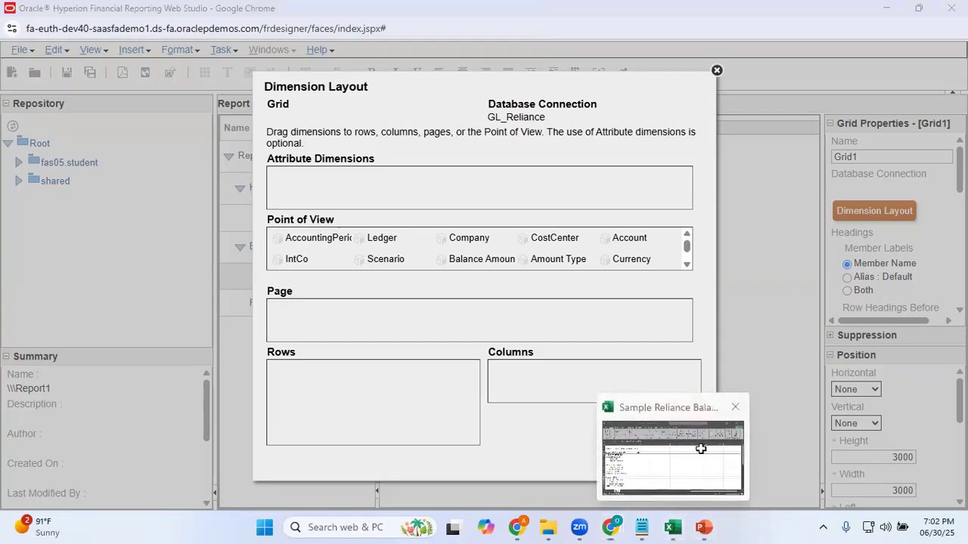
pyautogui.click(698, 458)
pyautogui.click(257, 161)
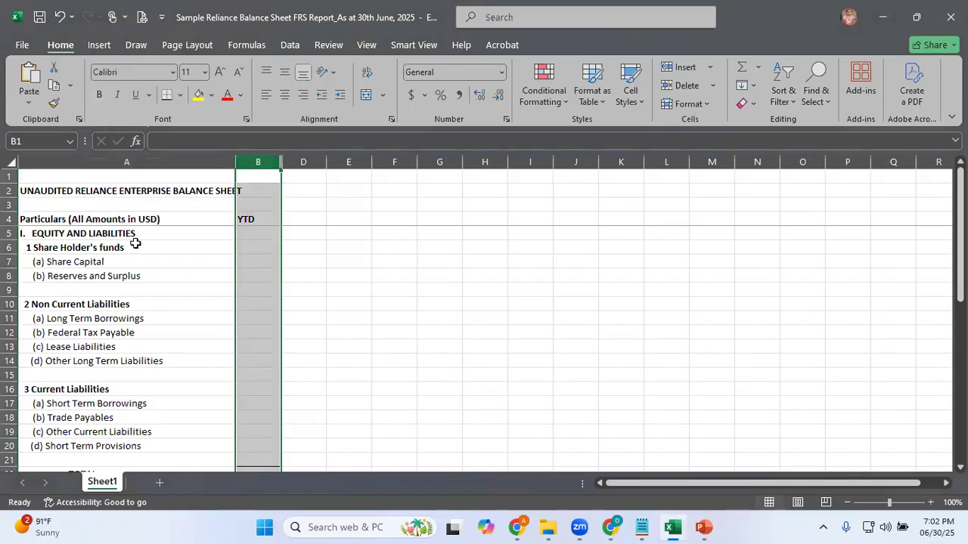
pyautogui.hotkey('alt', 'Tab')
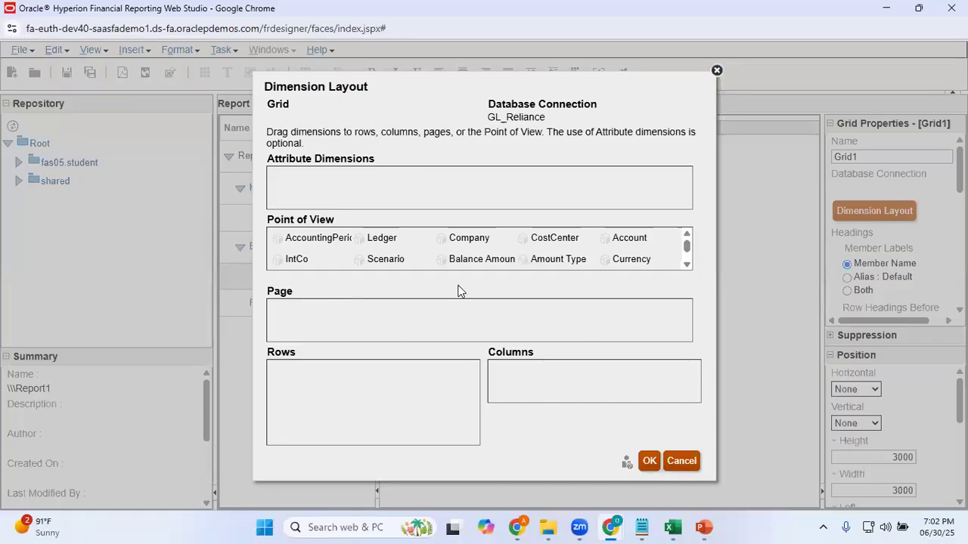
# Lay out the grid with AccountingPeriod in the columns and Account in the rows, and accept the dimension layout
pyautogui.moveTo(312, 243); pyautogui.dragTo(529, 379)
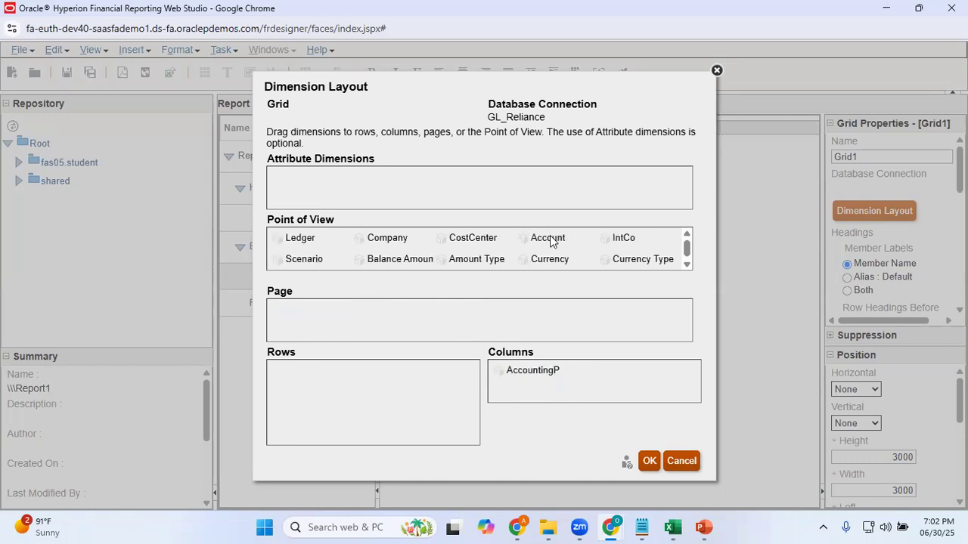
pyautogui.moveTo(550, 239); pyautogui.dragTo(333, 401)
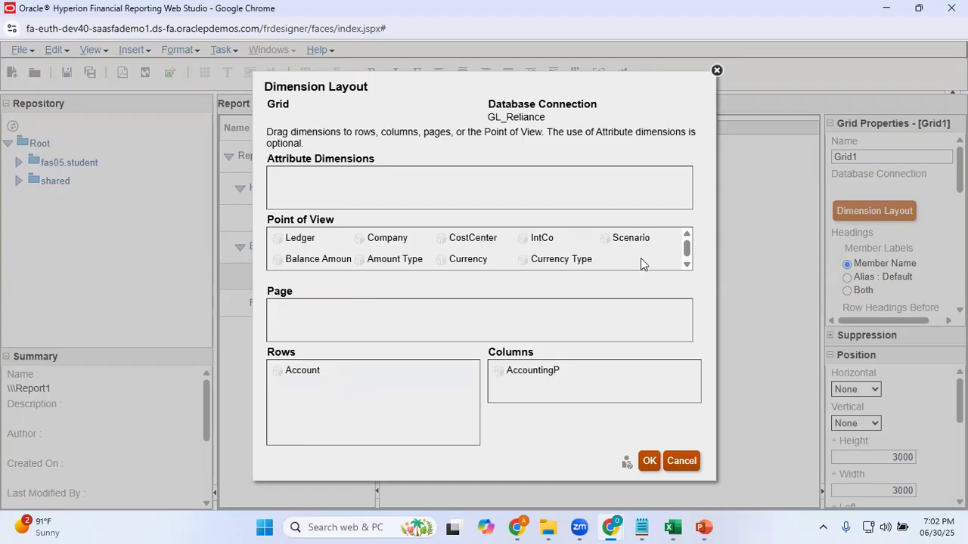
pyautogui.click(686, 263)
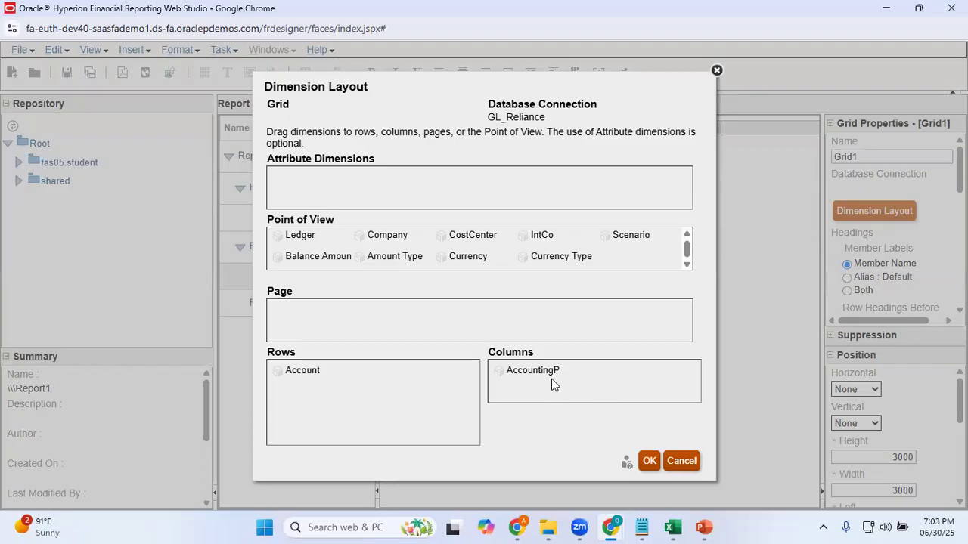
pyautogui.click(648, 462)
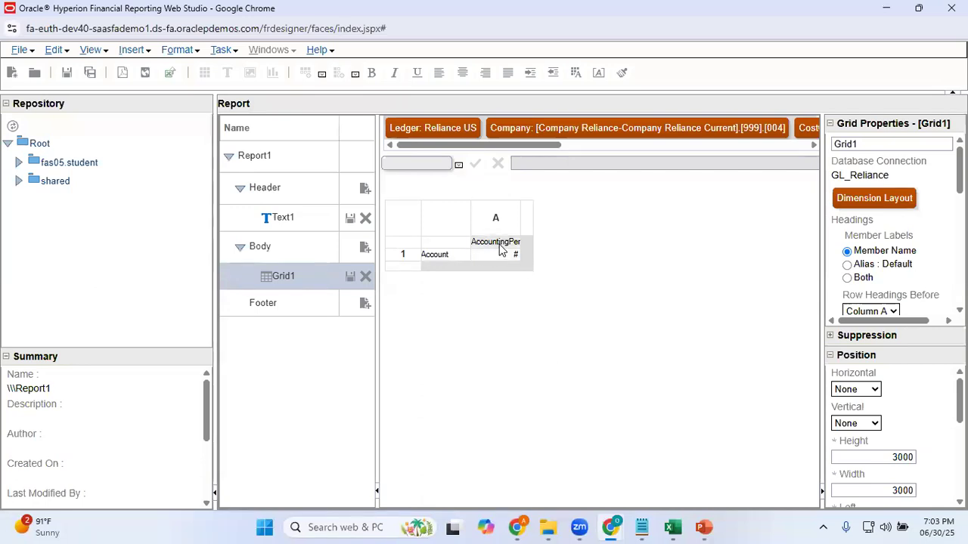
# Copy the heading "I. EQUITY AND LIABILITIES" from cell A5 of the Excel sheet and return to the grid in Web Studio
pyautogui.click(441, 254)
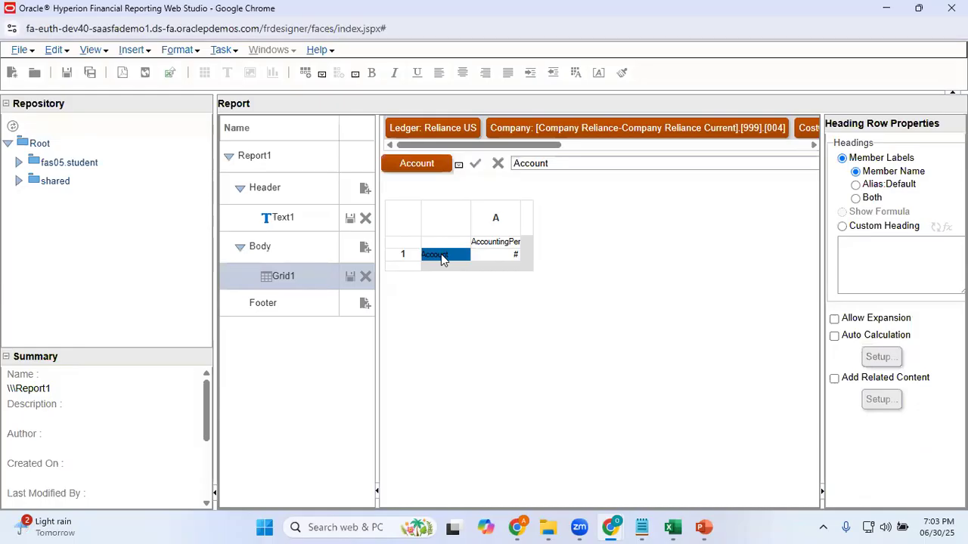
pyautogui.hotkey('alt', 'Tab')
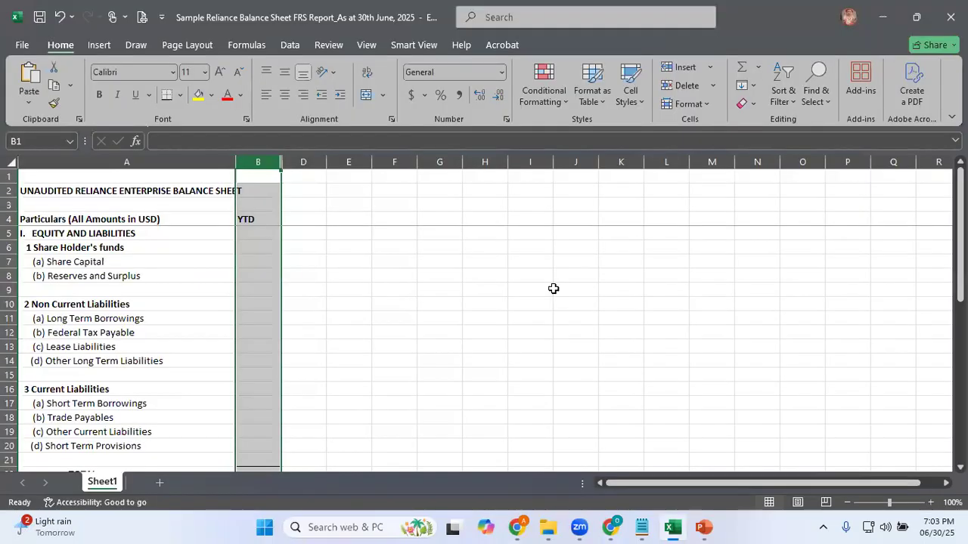
pyautogui.click(124, 237)
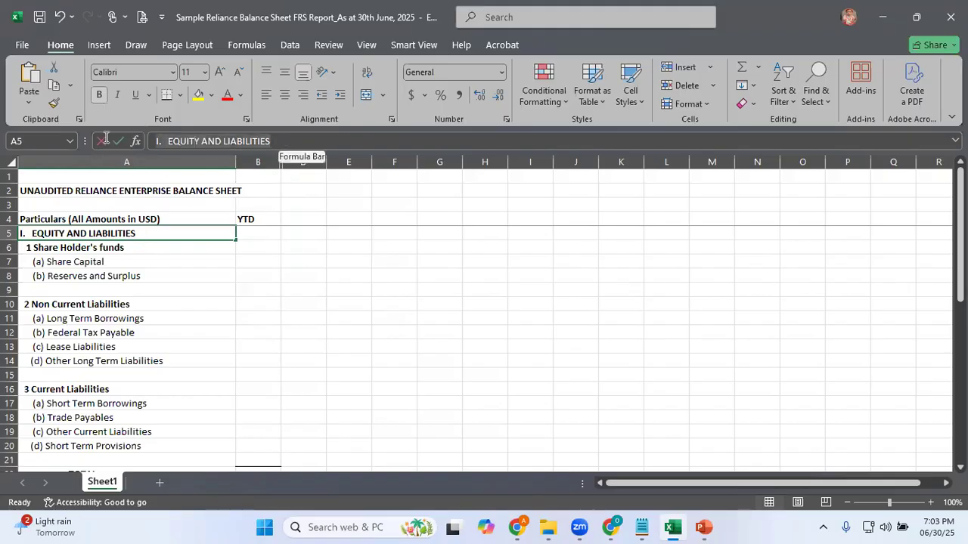
pyautogui.moveTo(106, 138); pyautogui.dragTo(108, 139)
pyautogui.hotkey('ctrl', 'c')
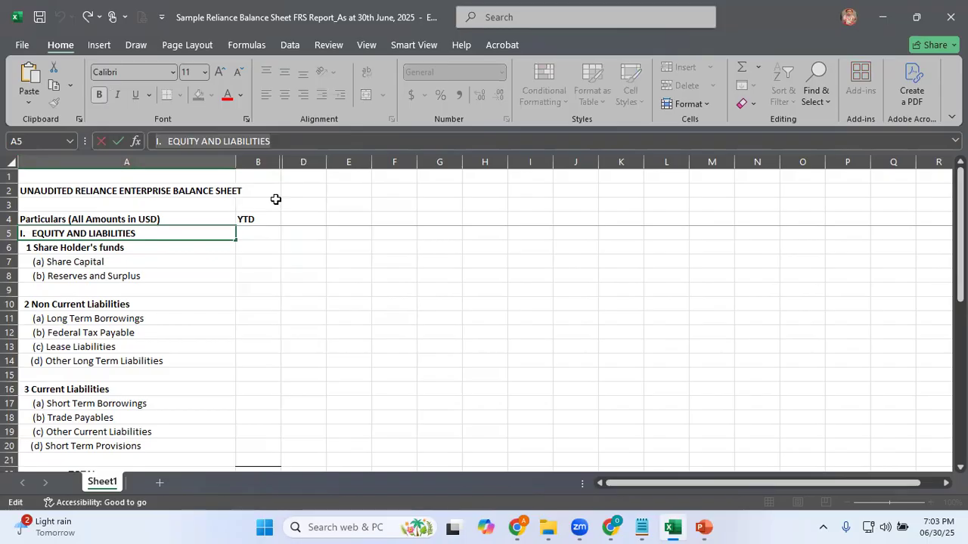
pyautogui.hotkey('alt', 'Tab')
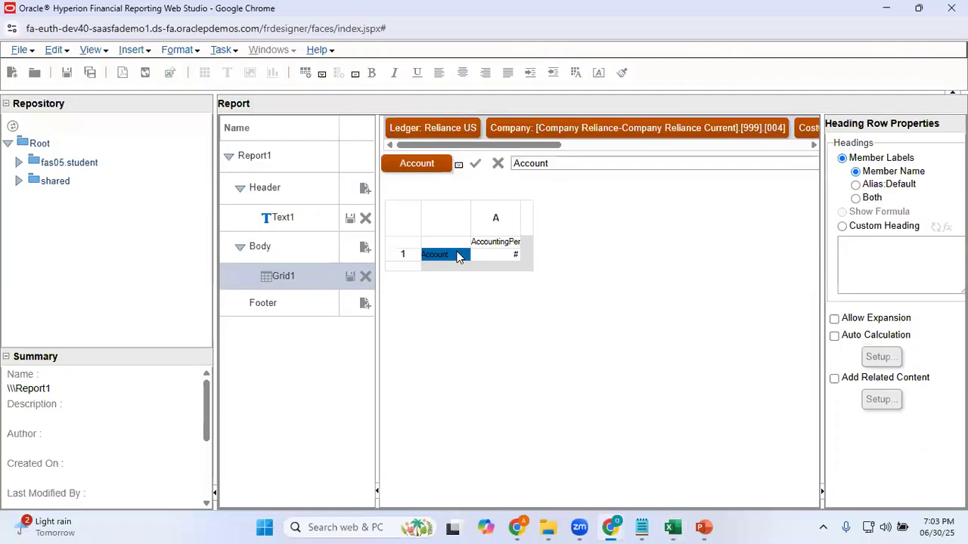
pyautogui.rightClick(457, 257)
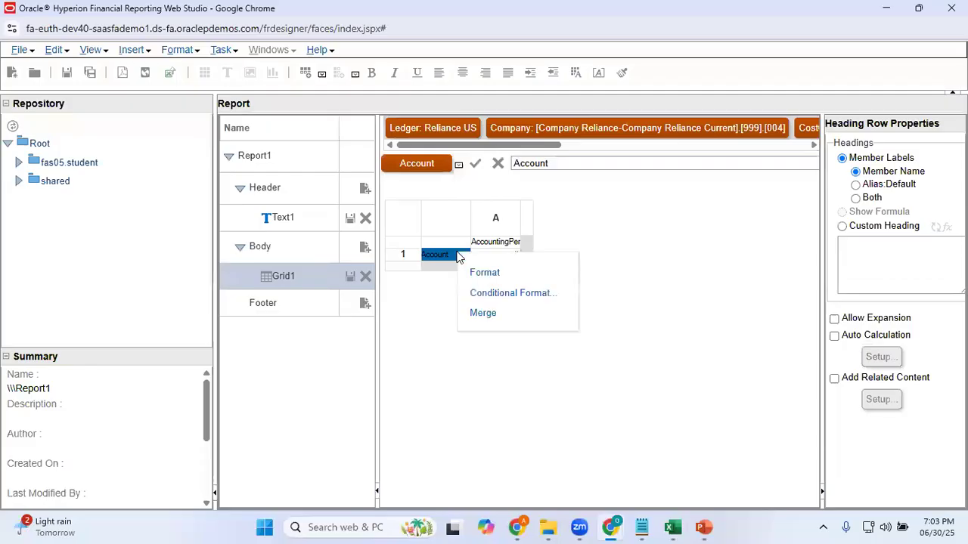
pyautogui.click(409, 334)
pyautogui.click(405, 257)
pyautogui.rightClick(406, 259)
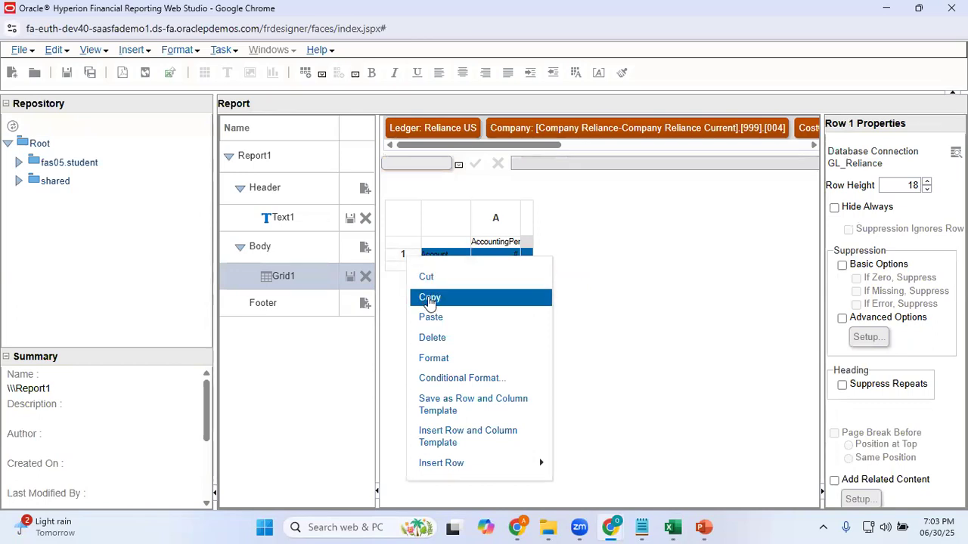
pyautogui.click(599, 263)
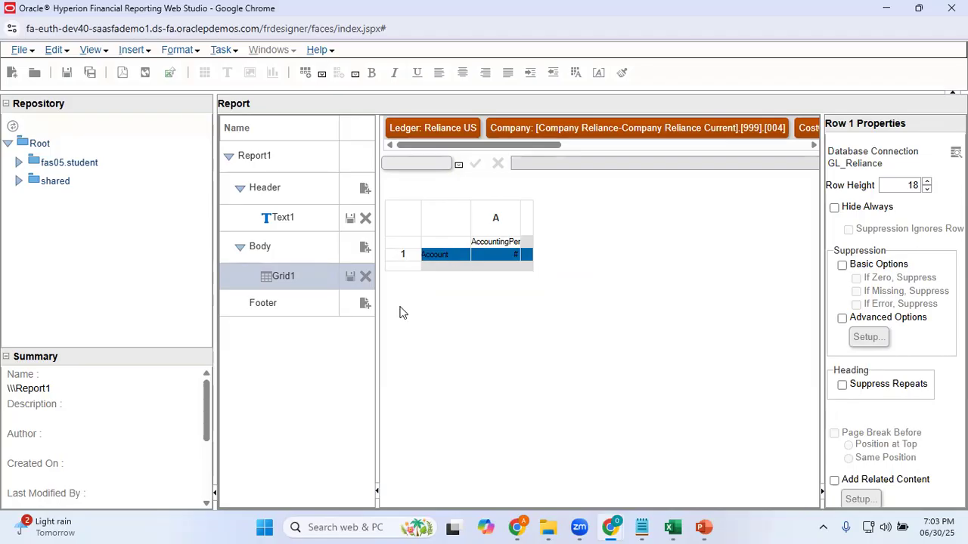
# Insert a text row above the grid's Account row
pyautogui.rightClick(406, 260)
pyautogui.moveTo(495, 462)
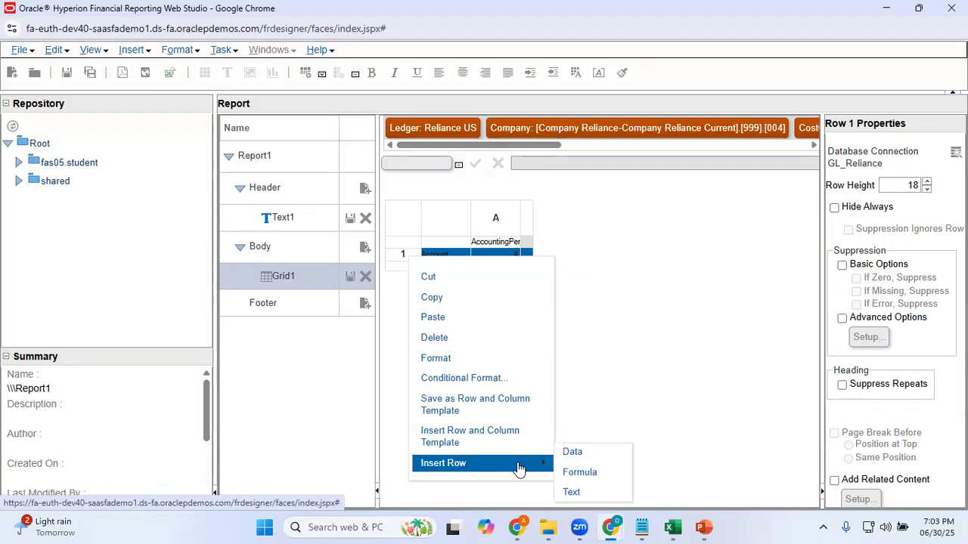
pyautogui.click(592, 495)
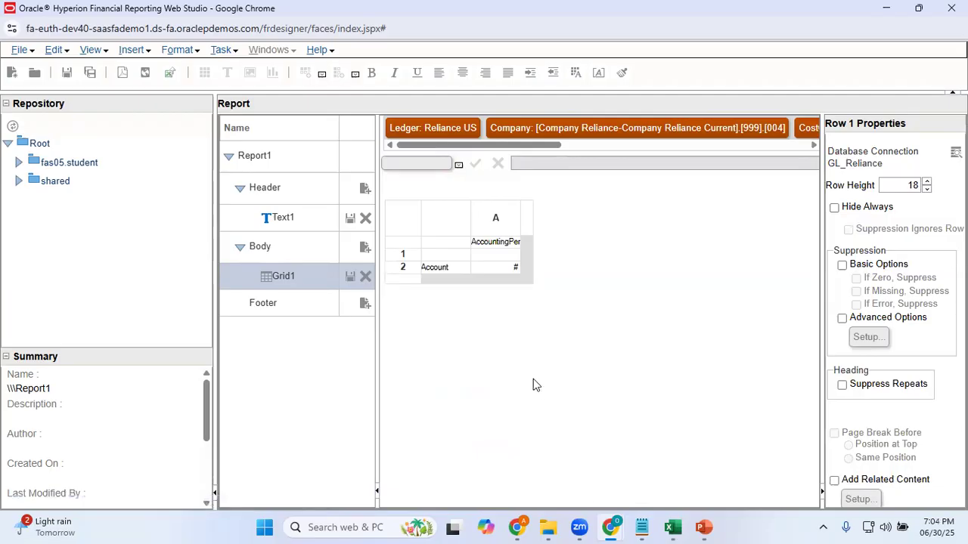
# Paste the copied heading "I. EQUITY AND LIABILITIES" as the text of the label cell in grid row 1
pyautogui.click(444, 255)
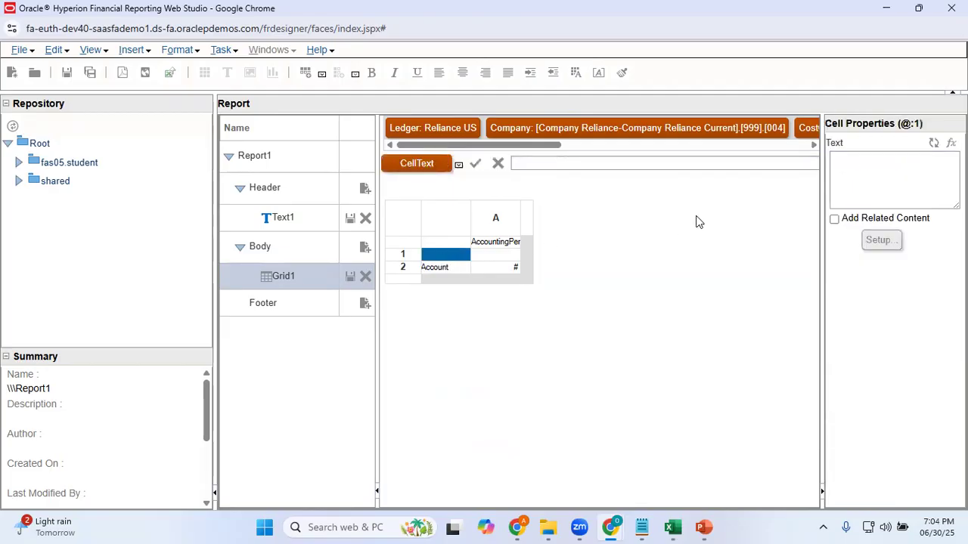
pyautogui.click(871, 170)
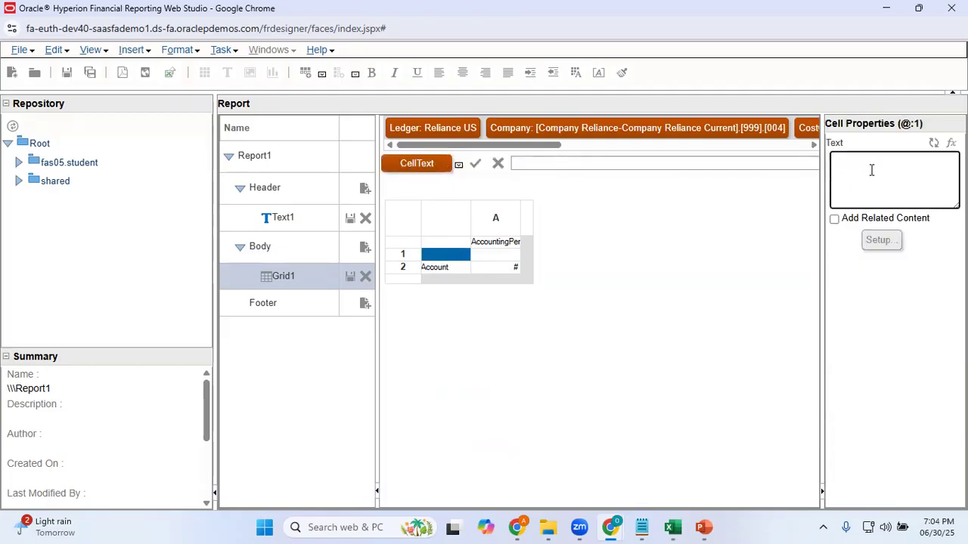
pyautogui.hotkey('ctrl', 'v')
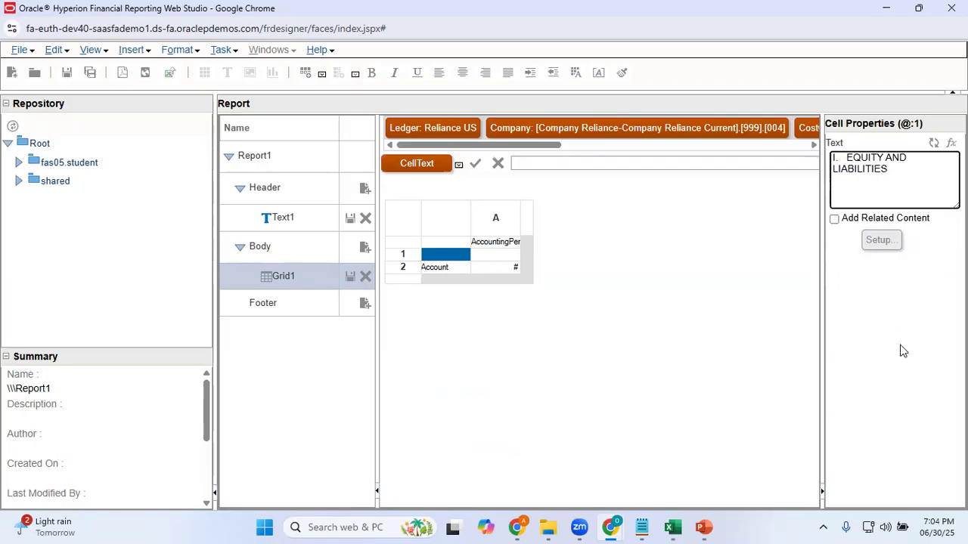
pyautogui.click(905, 388)
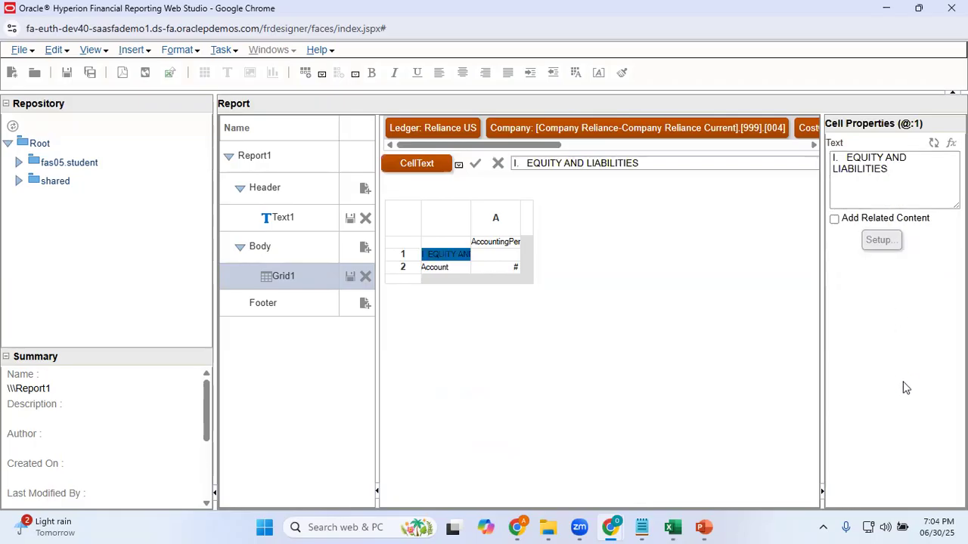
# Copy the subheading "1 Share Holder's funds" from cell A6 of the Excel sheet and return to Web Studio
pyautogui.hotkey('alt', 'Tab')
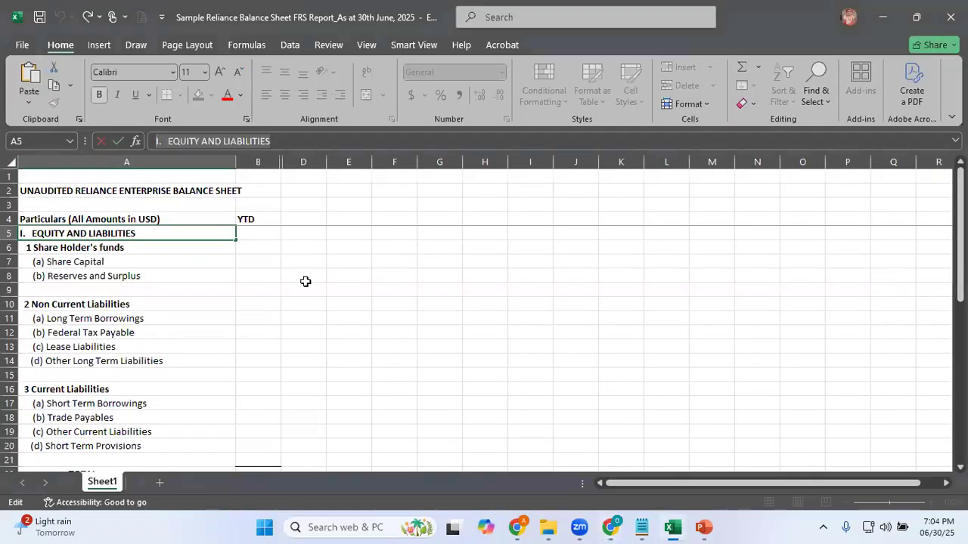
pyautogui.click(151, 250)
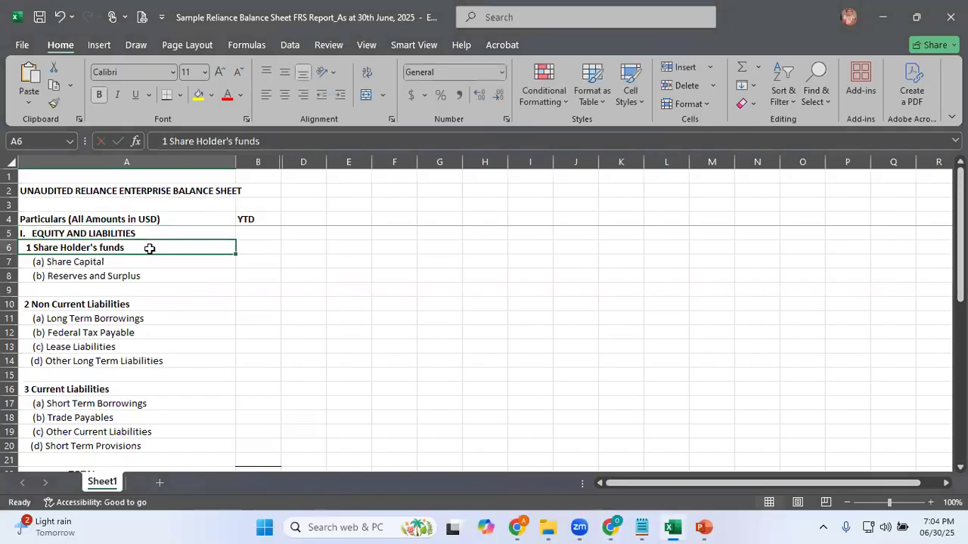
pyautogui.click(299, 140)
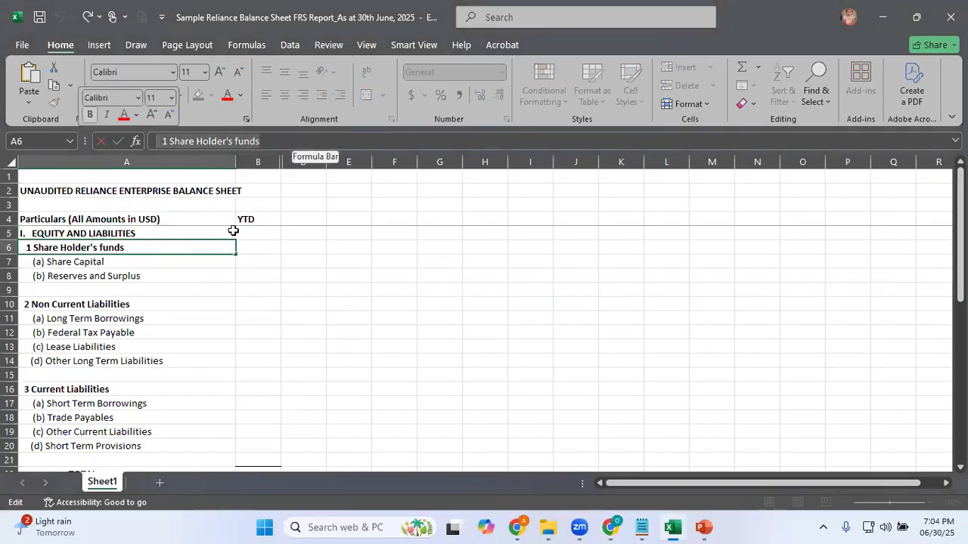
pyautogui.hotkey('alt', 'Tab')
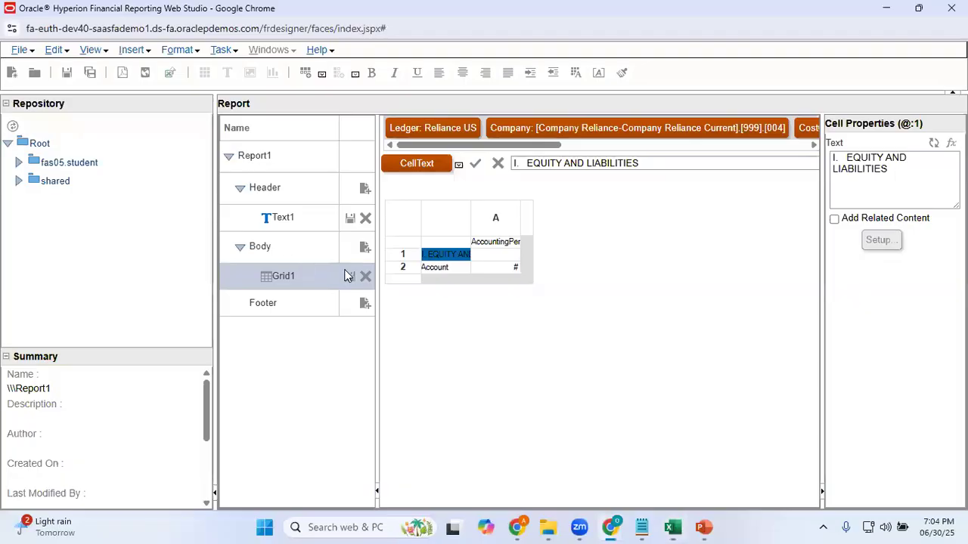
# Insert a text row above the grid's Account row and set its label to "1 Share Holder's funds"
pyautogui.click(413, 271)
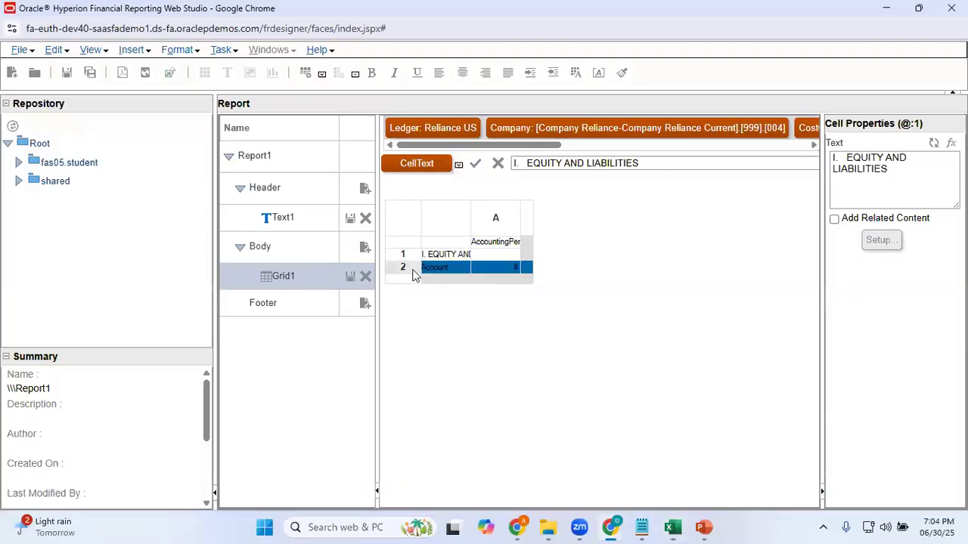
pyautogui.rightClick(412, 271)
pyautogui.moveTo(548, 480)
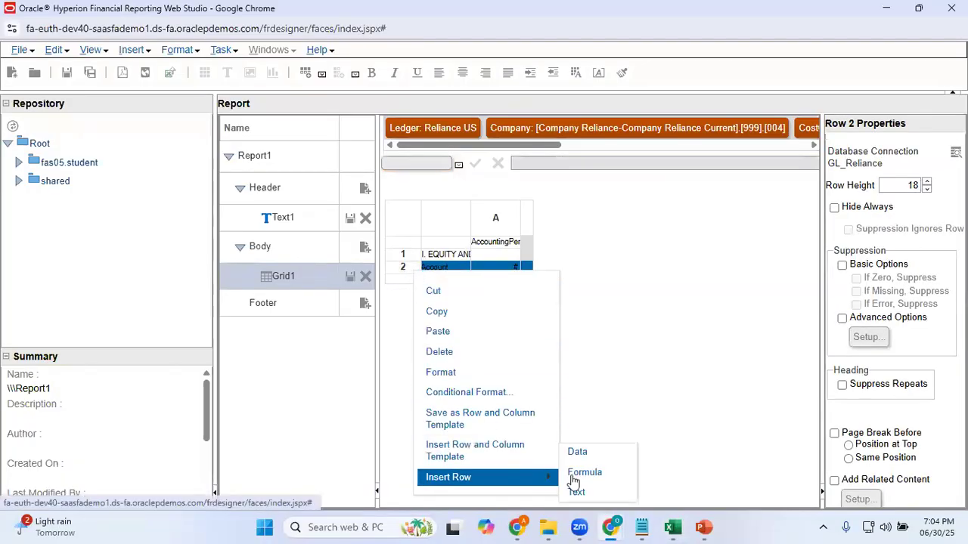
pyautogui.click(579, 493)
pyautogui.click(443, 268)
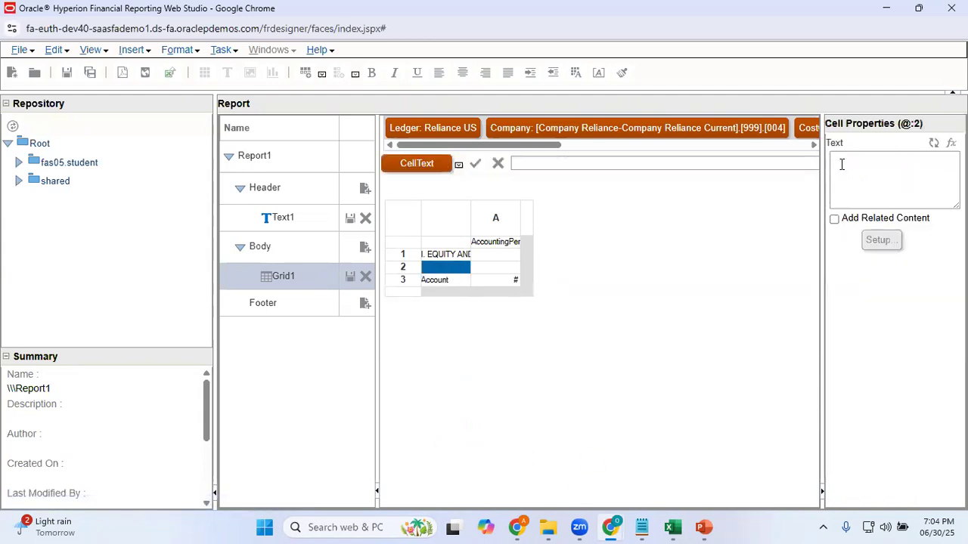
pyautogui.click(871, 163)
pyautogui.write("1 Share Holder's funds")
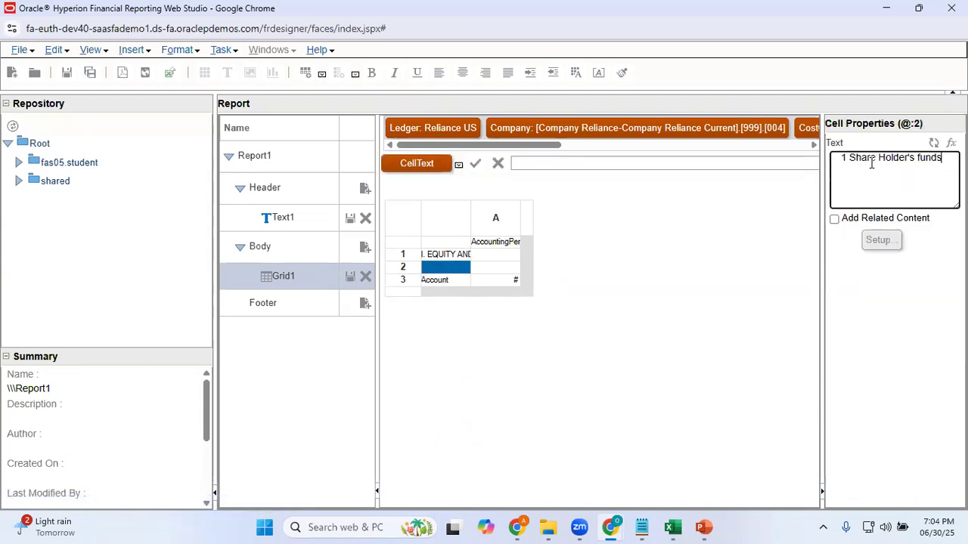
pyautogui.click(875, 305)
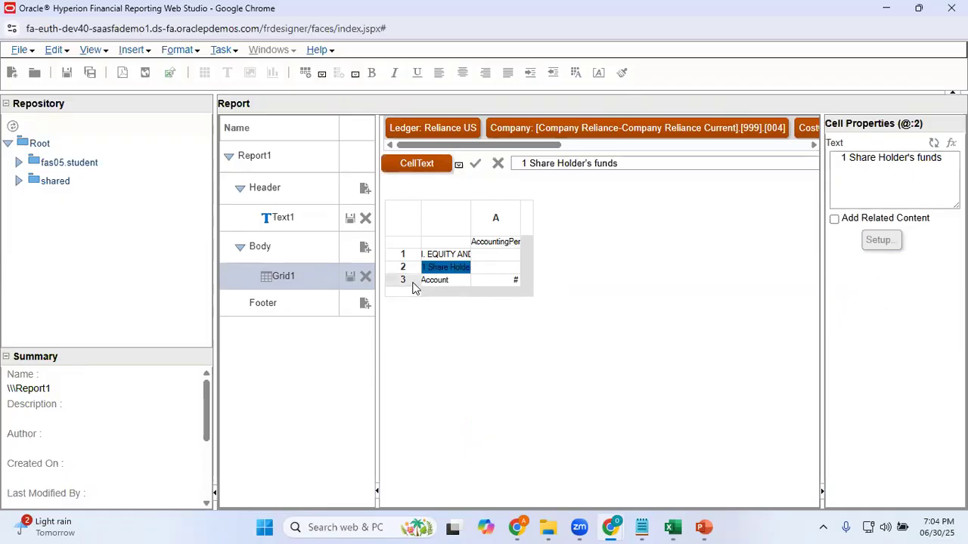
# Switch to Excel, unhide column C between columns B and D, and check the sample account listed for Share Capital
pyautogui.hotkey('alt', 'Tab')
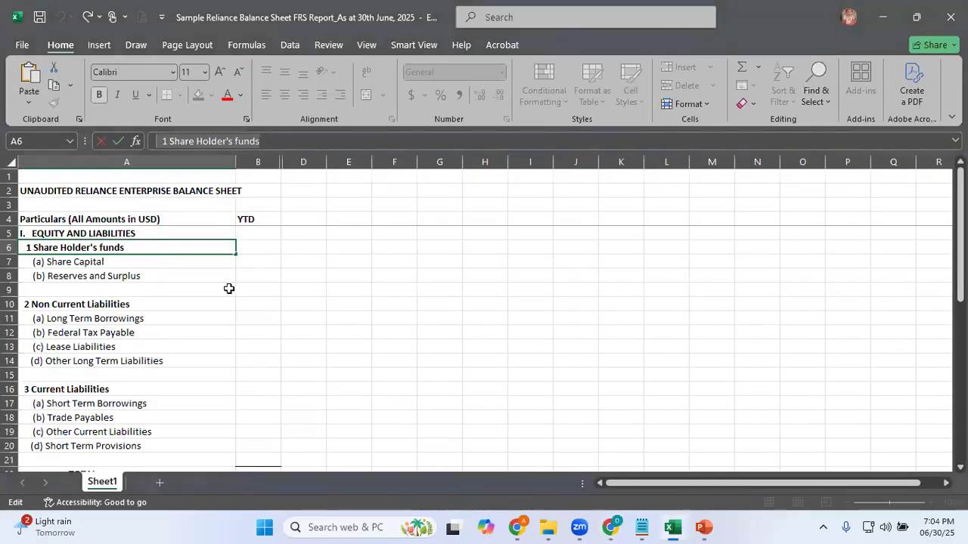
pyautogui.click(106, 263)
pyautogui.moveTo(263, 162); pyautogui.dragTo(301, 156)
pyautogui.rightClick(300, 157)
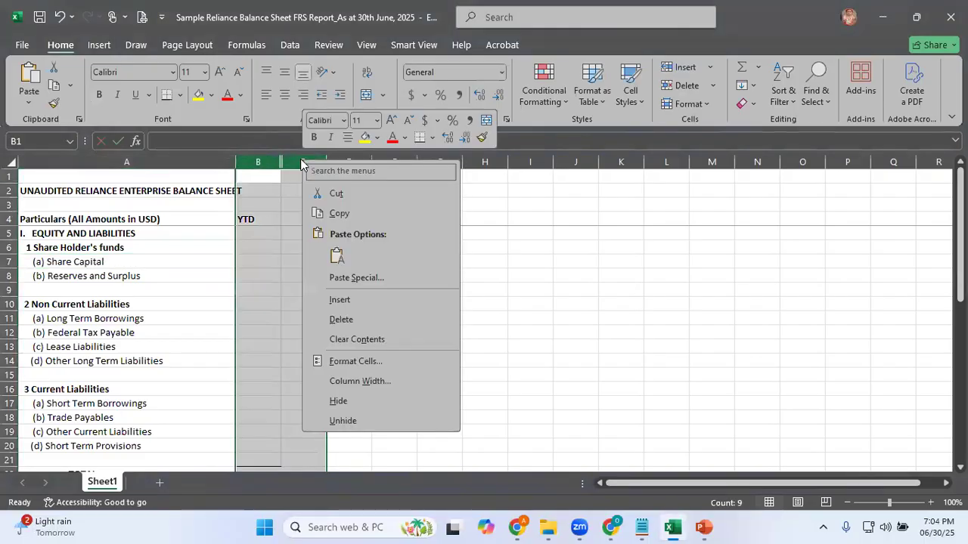
pyautogui.click(358, 421)
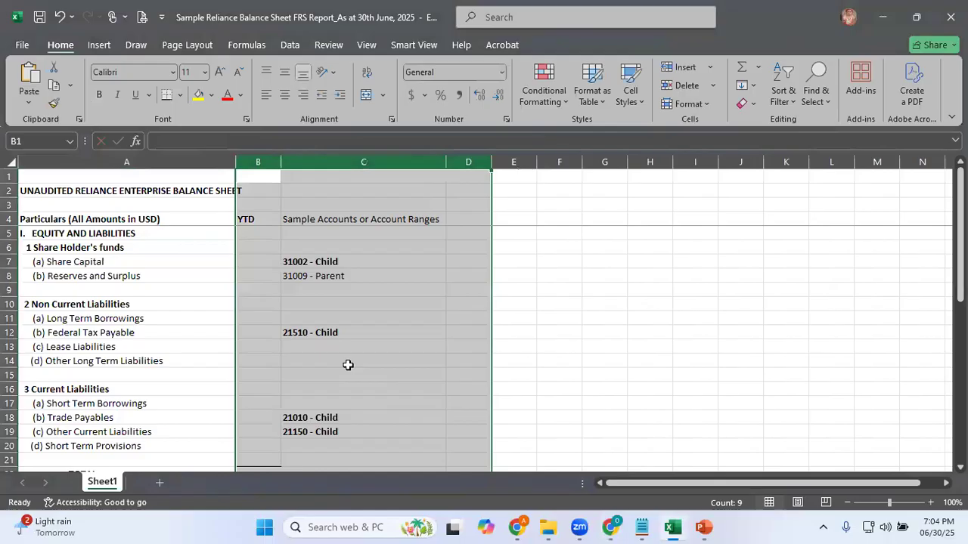
pyautogui.click(172, 264)
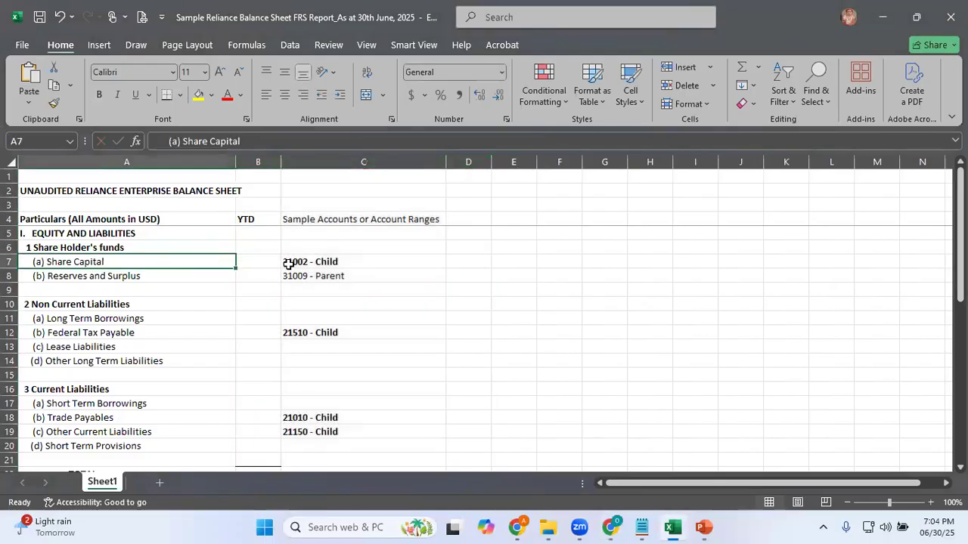
pyautogui.click(326, 264)
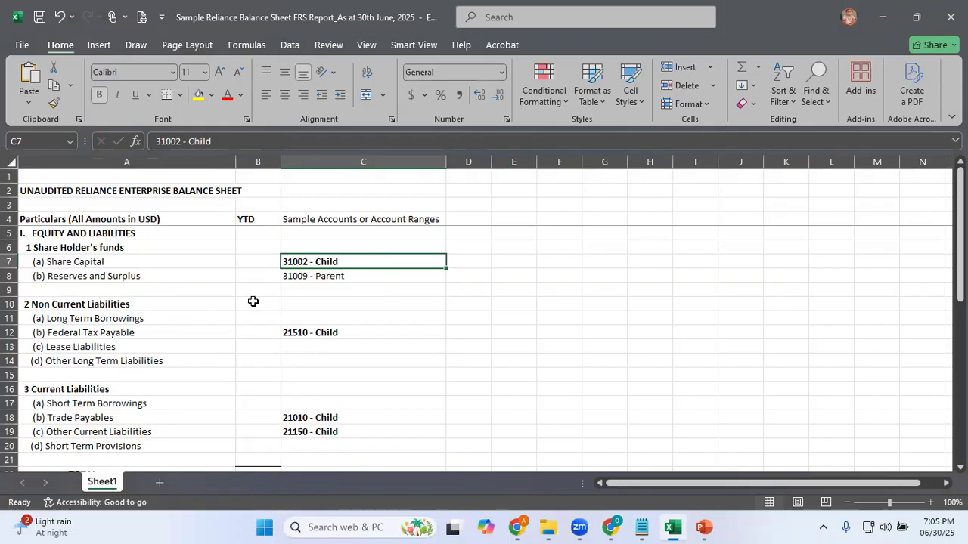
# Copy the label "(a) Share Capital" from cell A7 of the Excel sheet and return to Web Studio
pyautogui.click(155, 258)
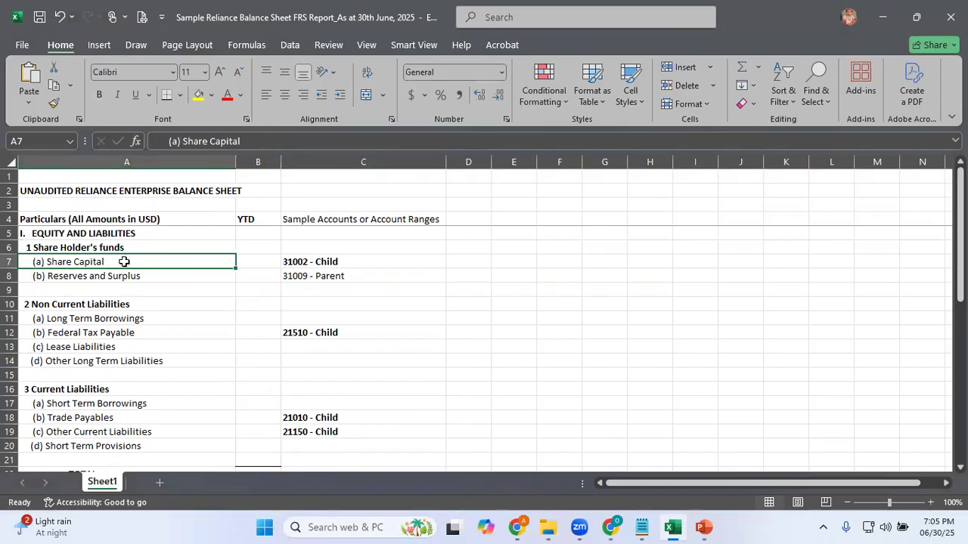
pyautogui.moveTo(262, 140); pyautogui.dragTo(58, 137)
pyautogui.hotkey('alt', 'Tab')
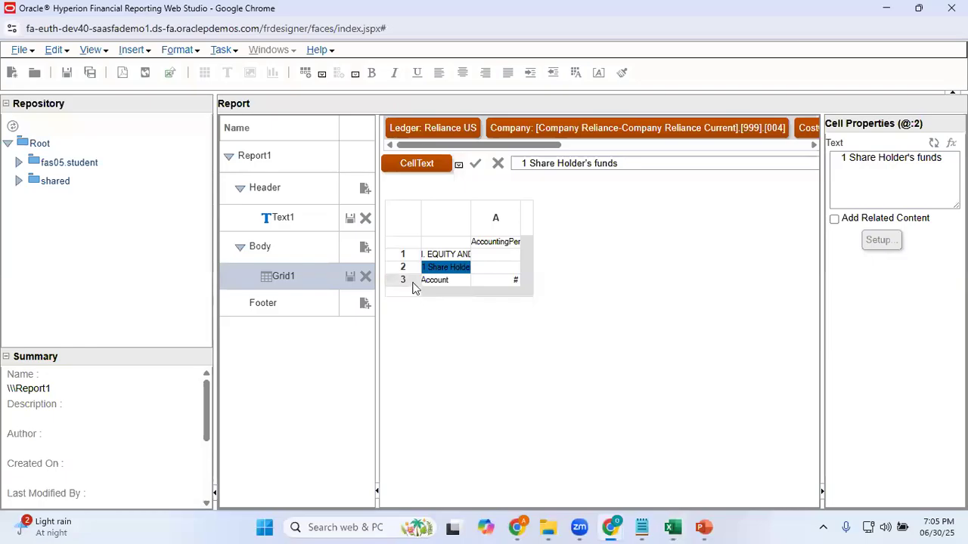
# Insert a data row at row 3 of the grid, above the existing Account row
pyautogui.click(412, 282)
pyautogui.rightClick(413, 282)
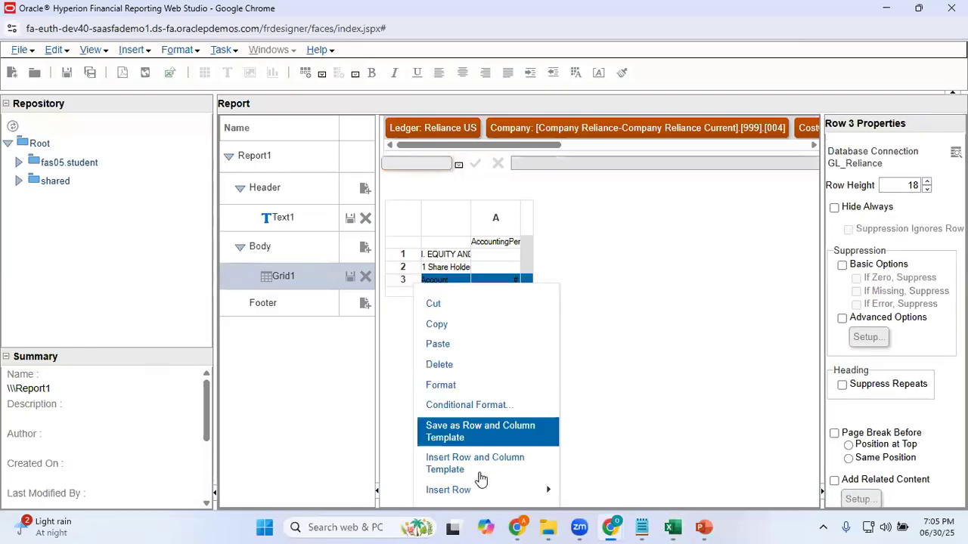
pyautogui.moveTo(529, 492)
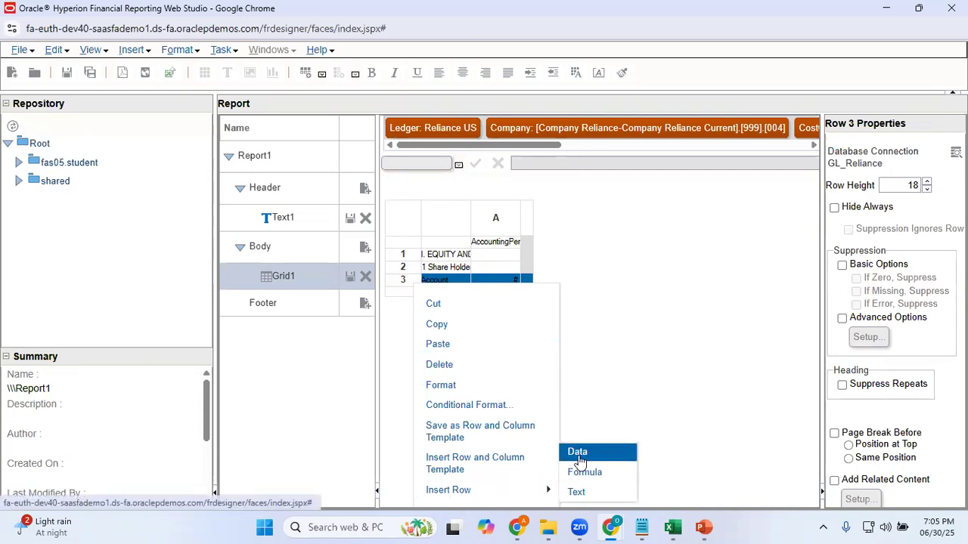
pyautogui.click(579, 456)
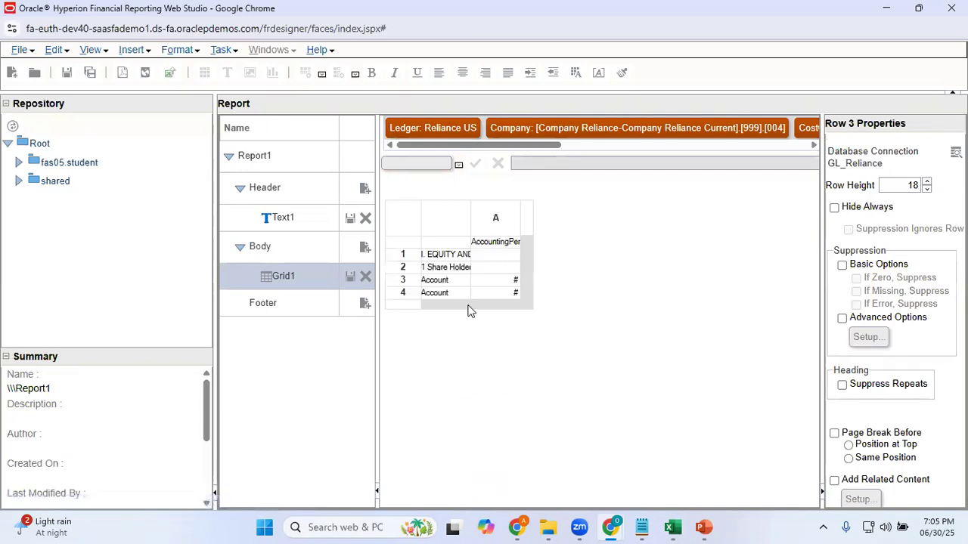
# Give the row 3 Account heading cell the custom heading "(a) Share Capital"
pyautogui.click(438, 283)
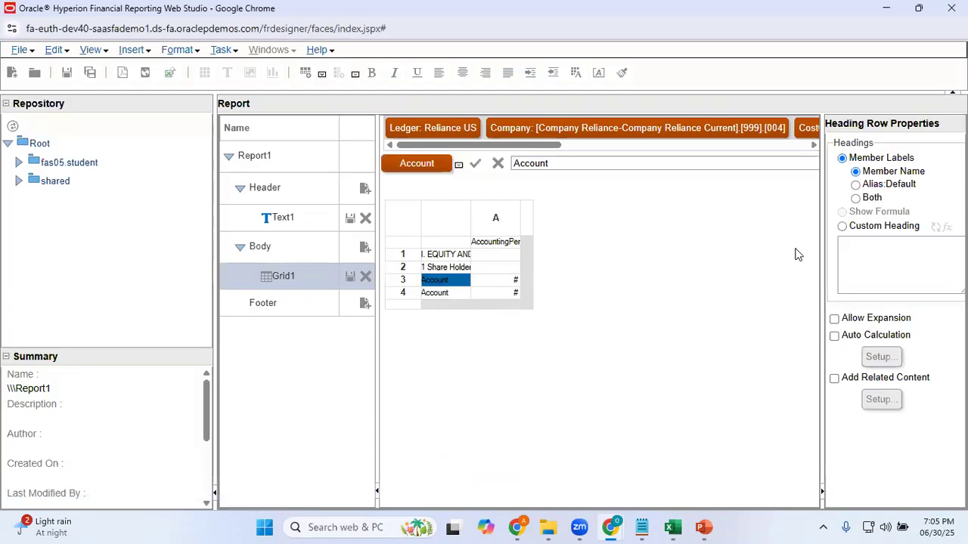
pyautogui.click(842, 227)
pyautogui.click(864, 251)
pyautogui.hotkey('ctrl', 'v')
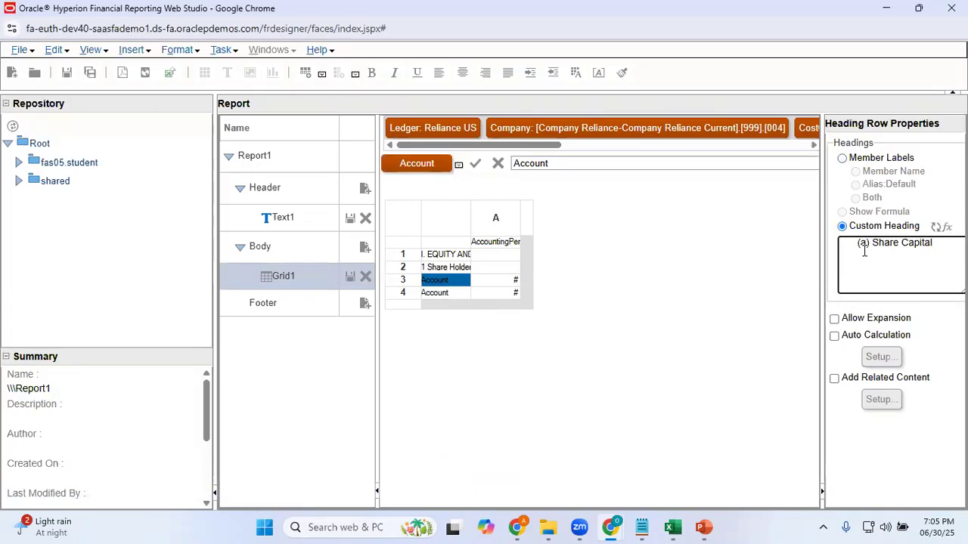
pyautogui.click(889, 433)
# Check the Share Capital account in Excel, then open row 3's account member selection and expand Account Reliance Current through 88888 to 31000-Total Equity
pyautogui.hotkey('alt', 'Tab')
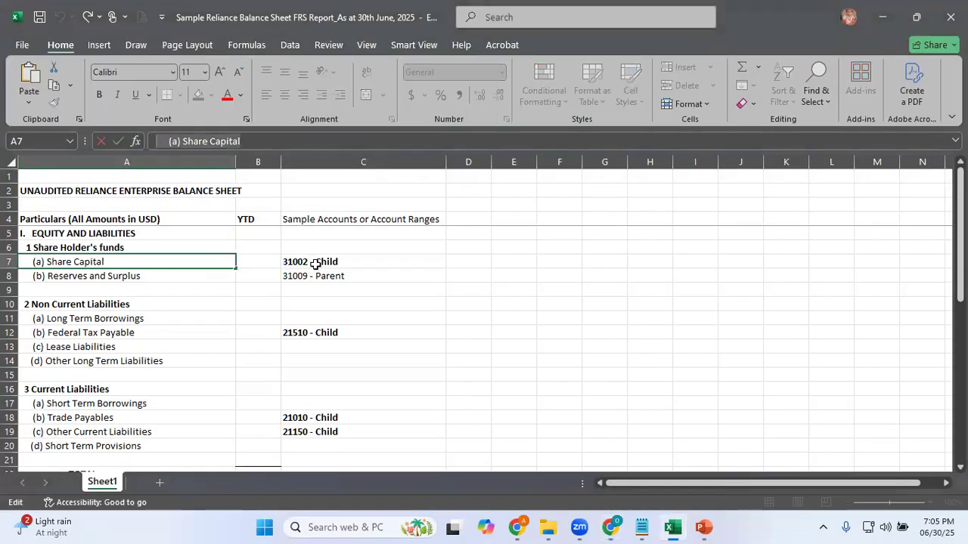
pyautogui.hotkey('alt', 'Tab')
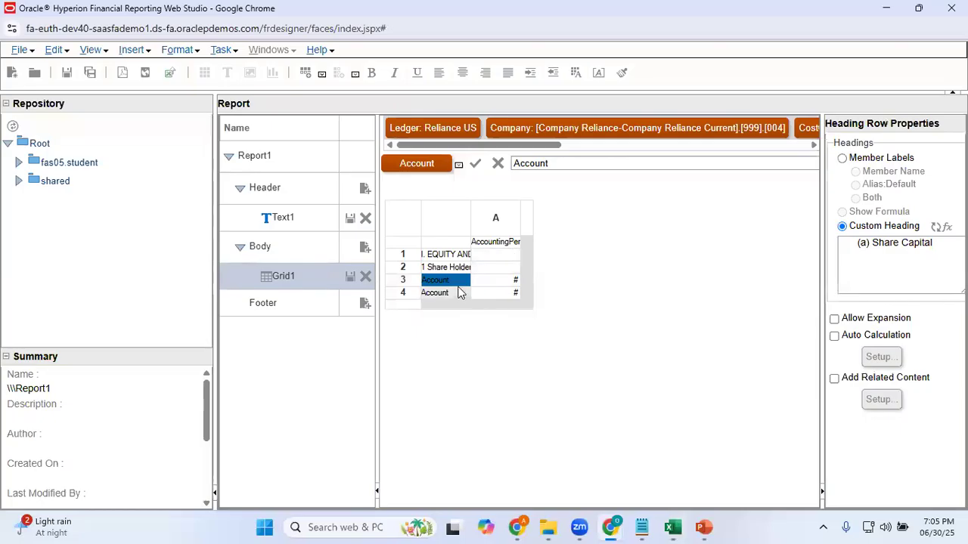
pyautogui.click(418, 164)
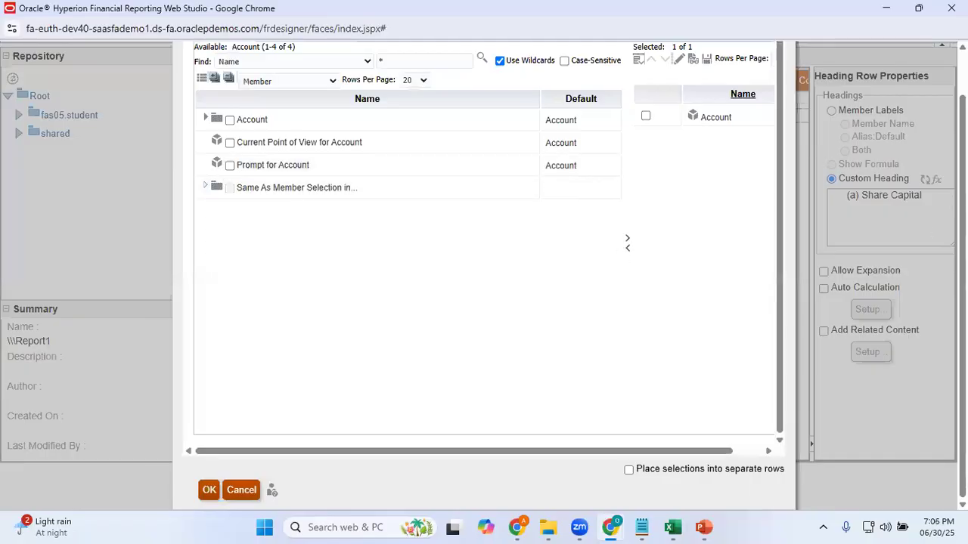
pyautogui.scroll(2, 441, 95)
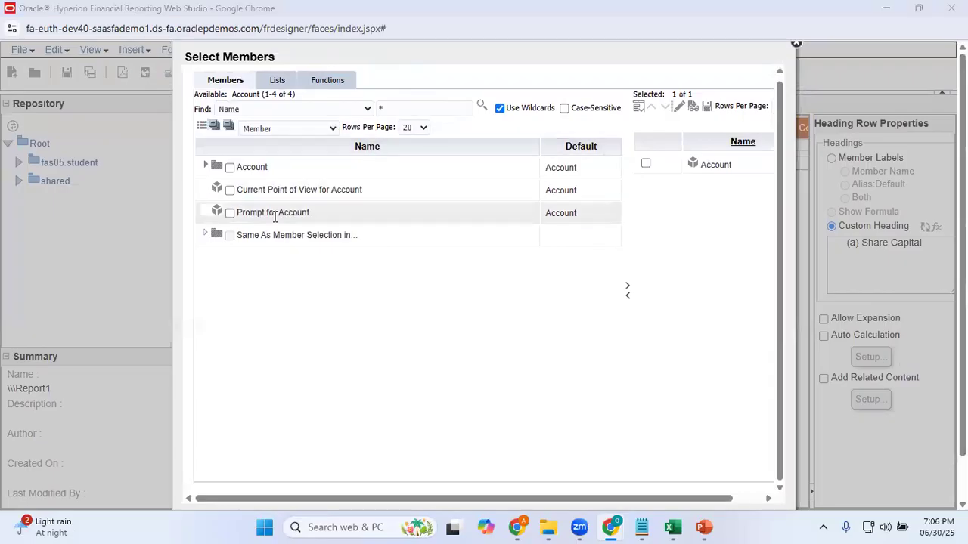
pyautogui.click(206, 168)
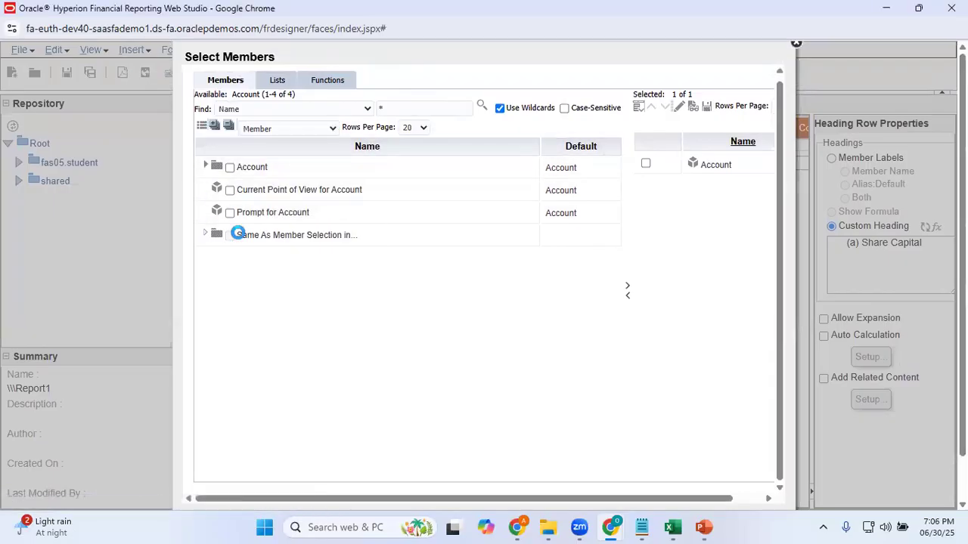
pyautogui.scroll(-2, 238, 231)
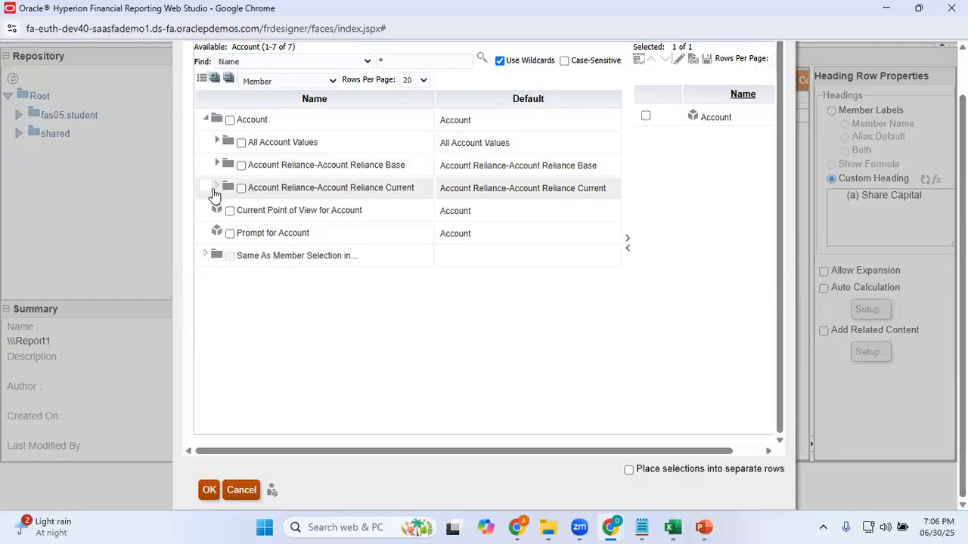
pyautogui.click(216, 188)
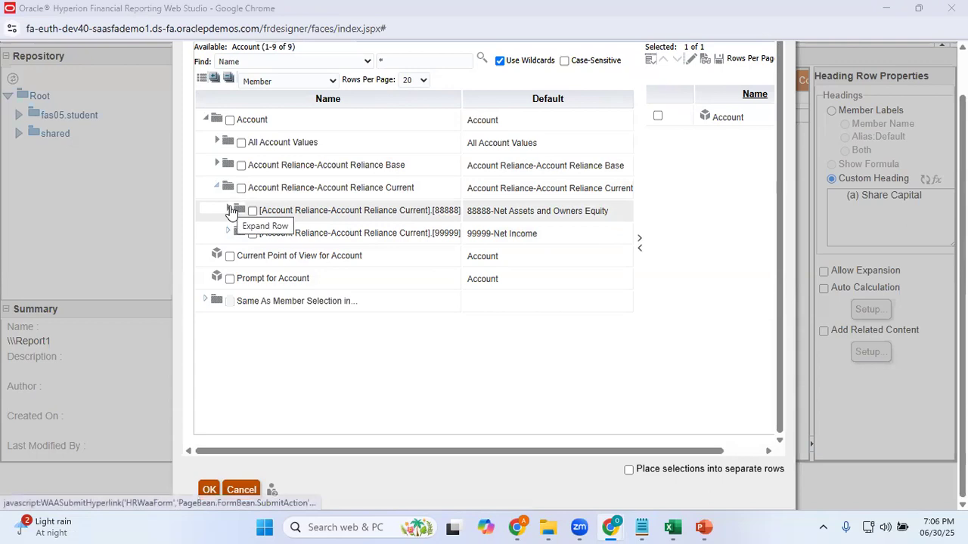
pyautogui.click(230, 211)
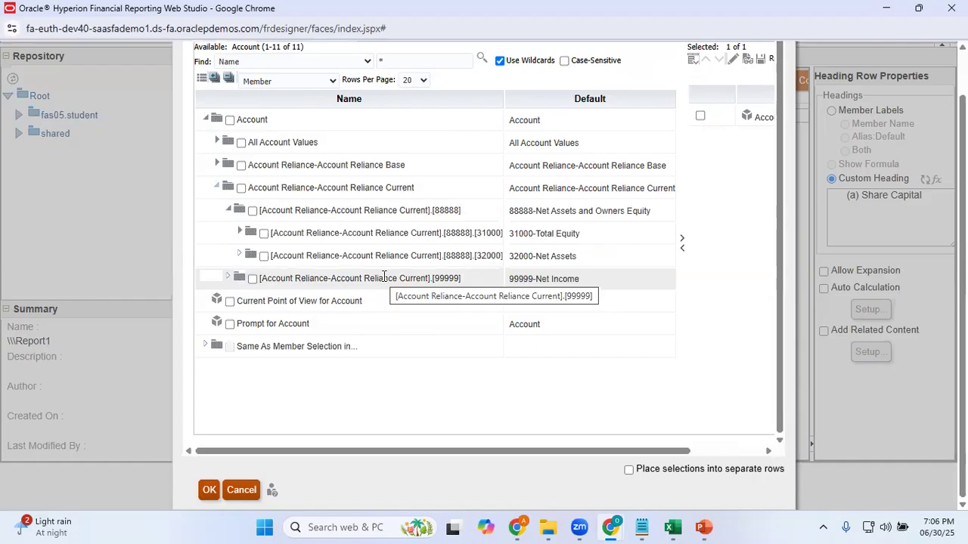
pyautogui.click(239, 232)
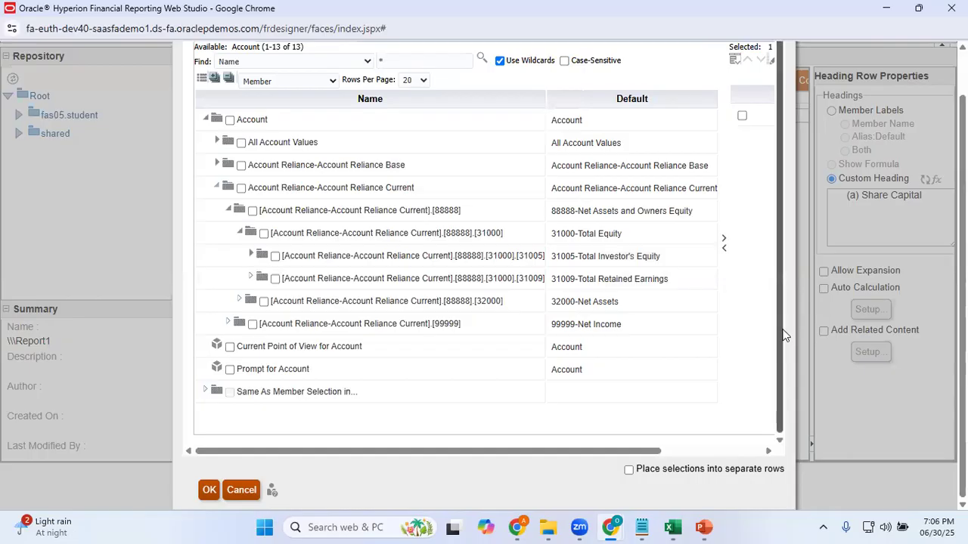
# Search the available account members by name for 31002
pyautogui.scroll(1, 783, 336)
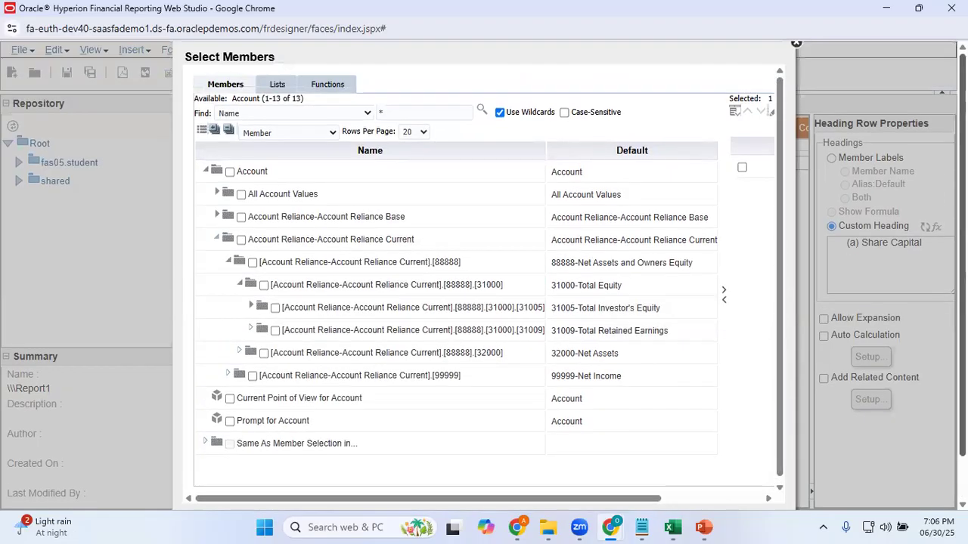
pyautogui.click(420, 113)
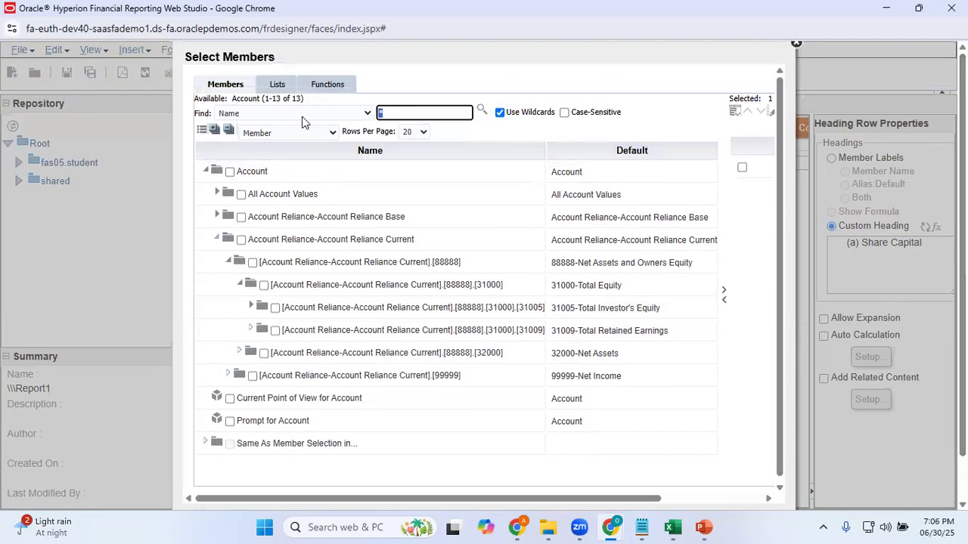
pyautogui.write('31002')
pyautogui.click(483, 110)
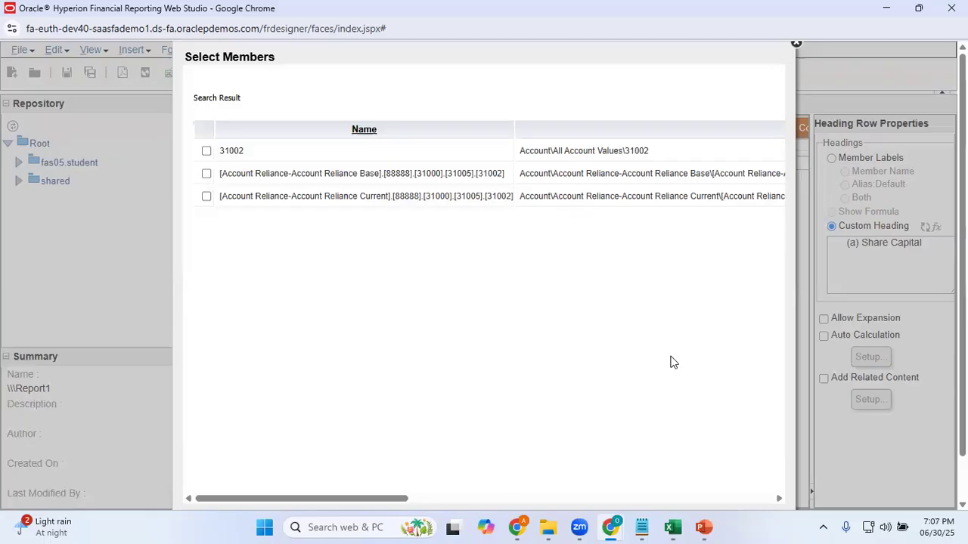
# Recheck the Share Capital account in Excel and add the Account Reliance Current version of 31002 to the row 3 member selection
pyautogui.hotkey('alt', 'Tab')
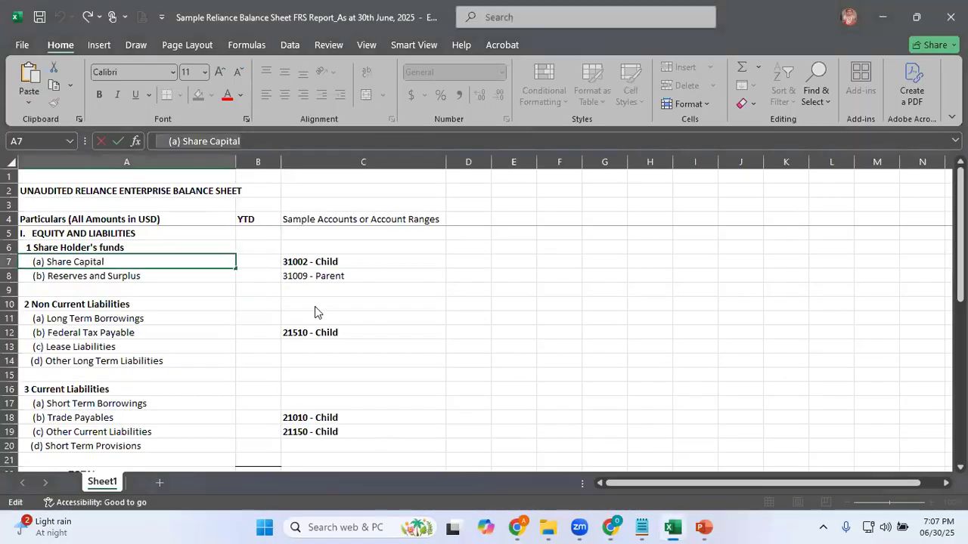
pyautogui.moveTo(611, 527)
pyautogui.click(674, 479)
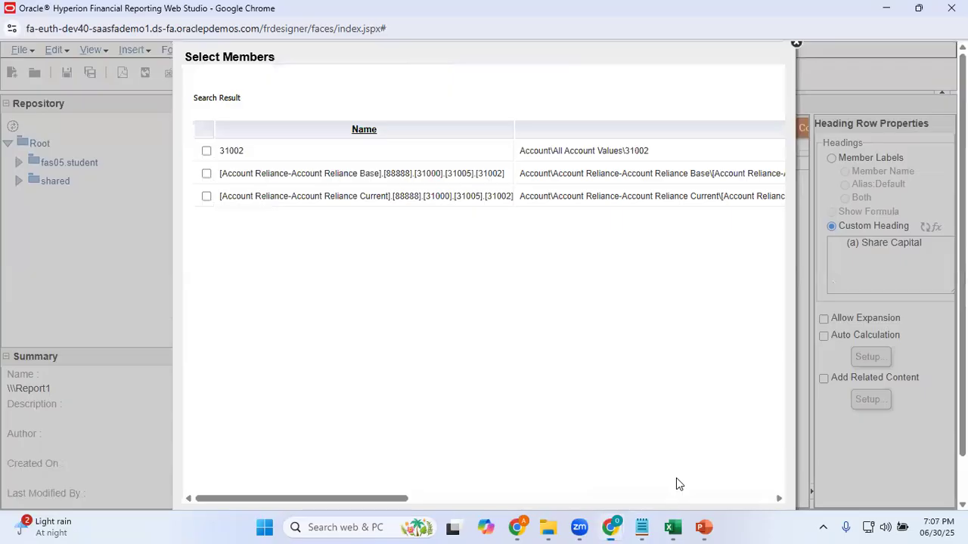
pyautogui.click(206, 197)
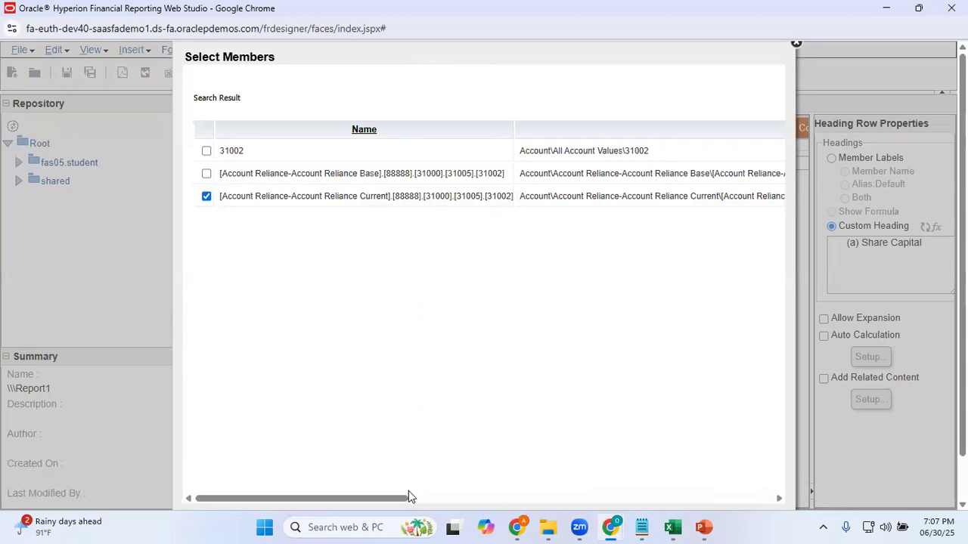
pyautogui.moveTo(398, 502); pyautogui.dragTo(277, 497)
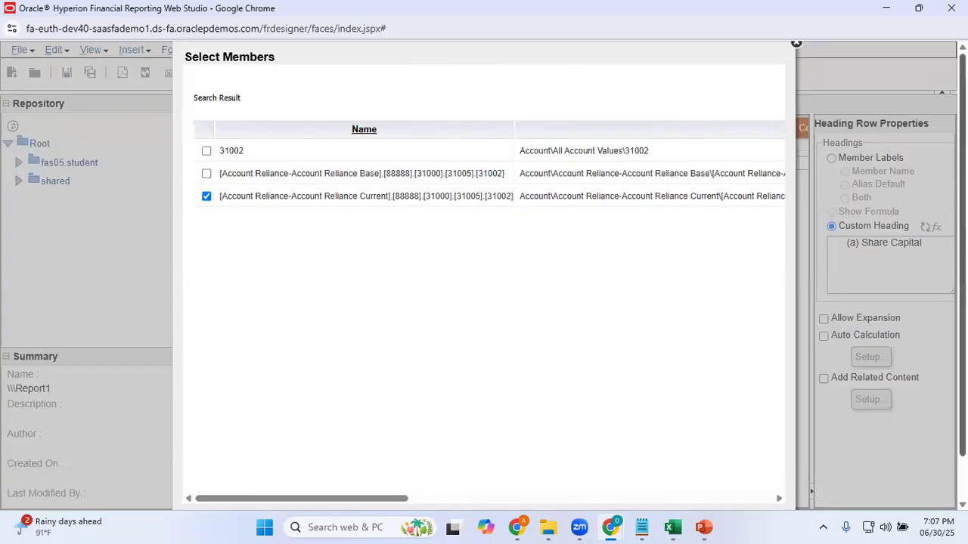
pyautogui.scroll(-1, 483, 303)
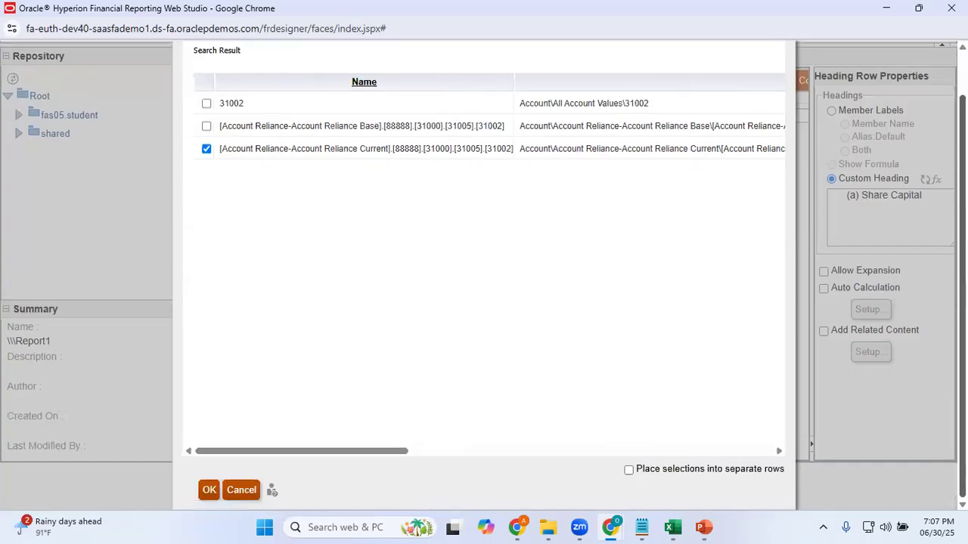
pyautogui.click(211, 490)
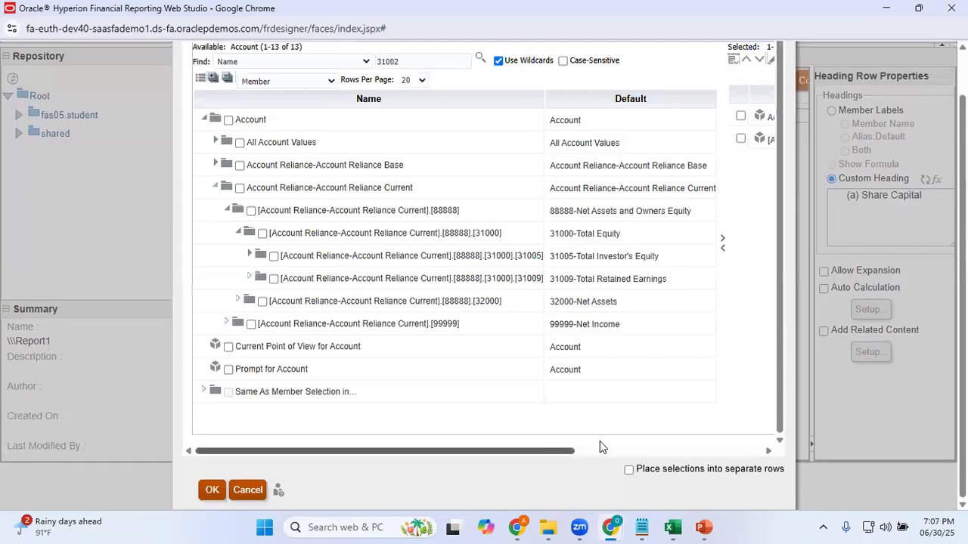
# Remove the generic Account member from the row 3 selection, keeping only the 31002 member, and apply the selection
pyautogui.moveTo(600, 443); pyautogui.dragTo(777, 438)
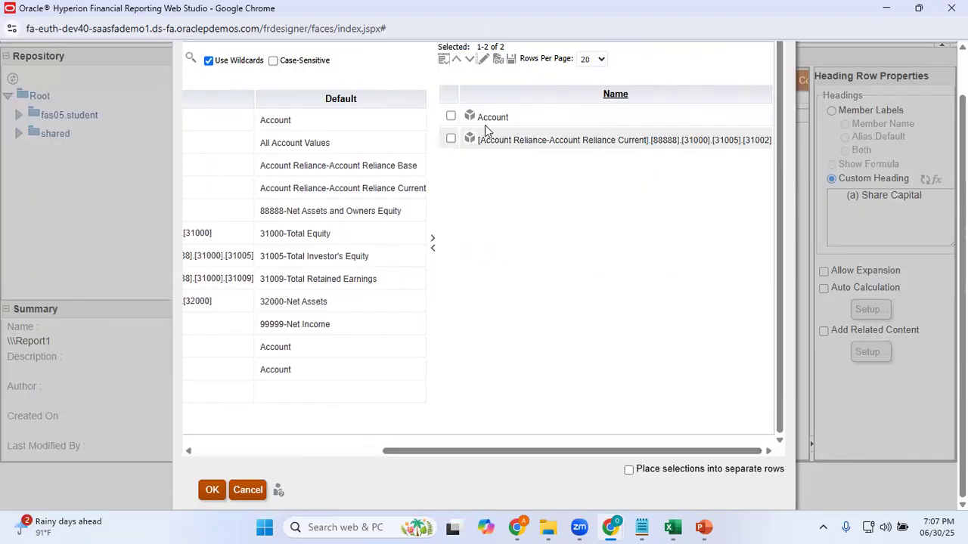
pyautogui.click(451, 115)
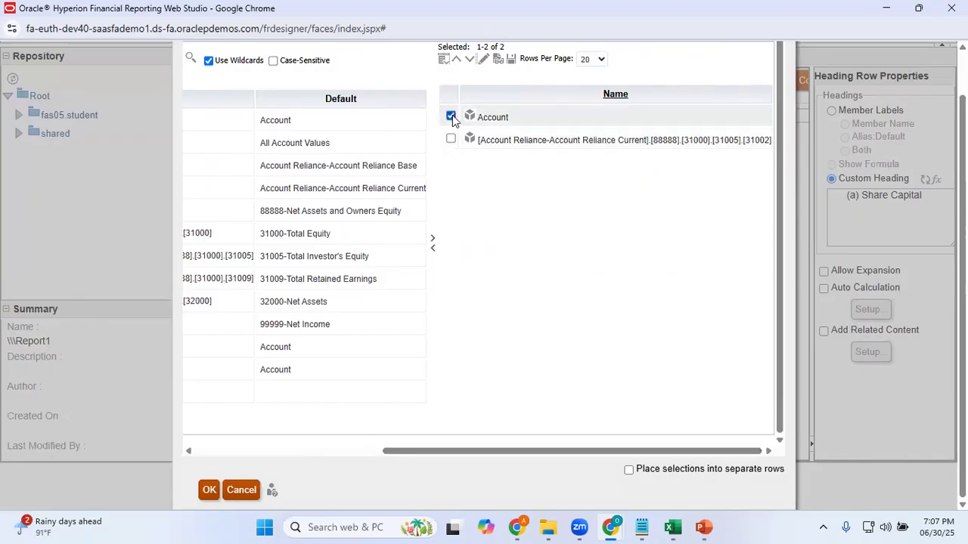
pyautogui.click(433, 254)
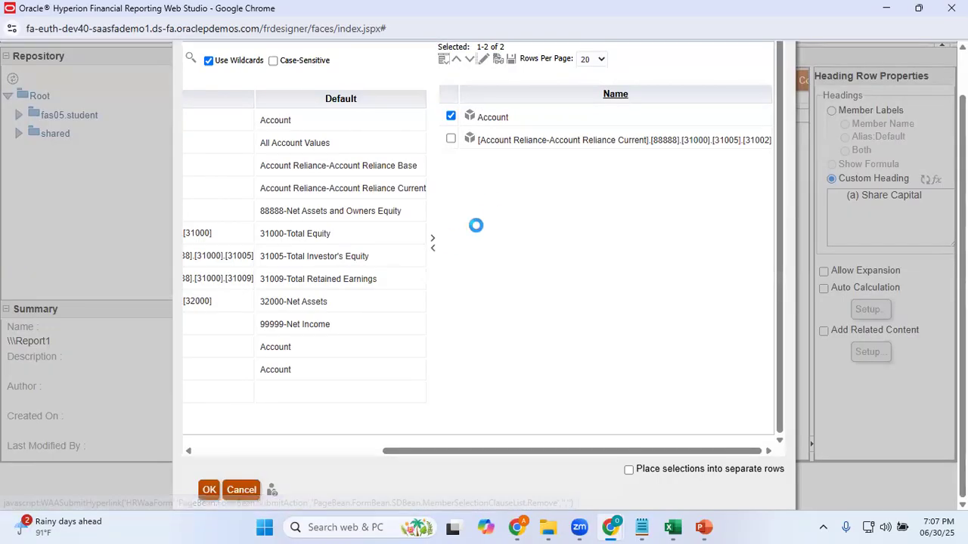
pyautogui.moveTo(551, 446); pyautogui.dragTo(788, 451)
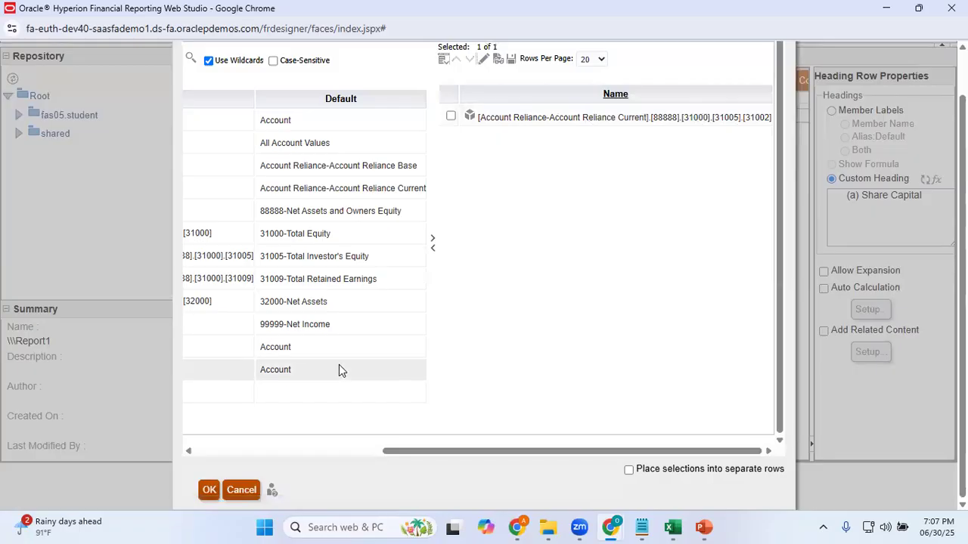
pyautogui.click(211, 490)
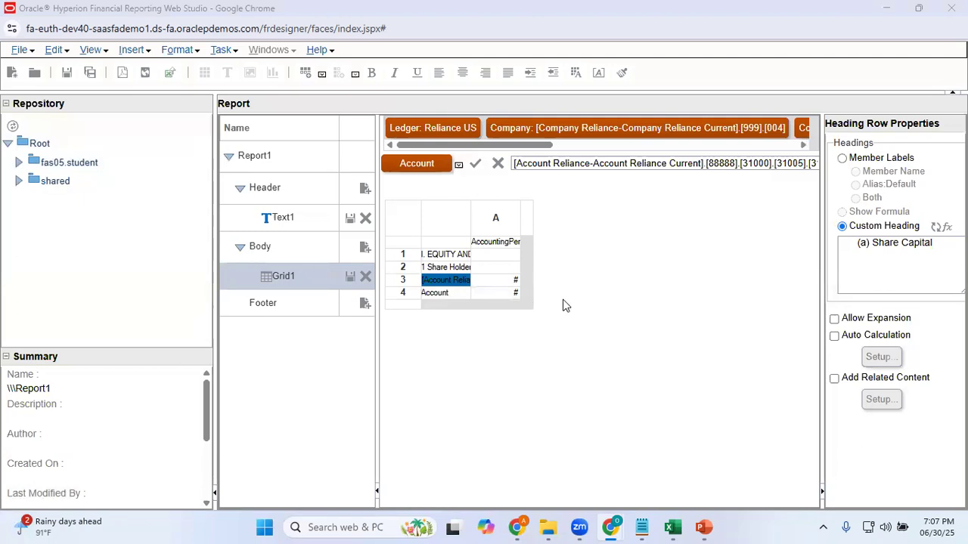
# Copy the label "(b) Reserves and Surplus" from cell A8 of the Excel sheet and return to Web Studio
pyautogui.hotkey('alt', 'Tab')
pyautogui.click(157, 278)
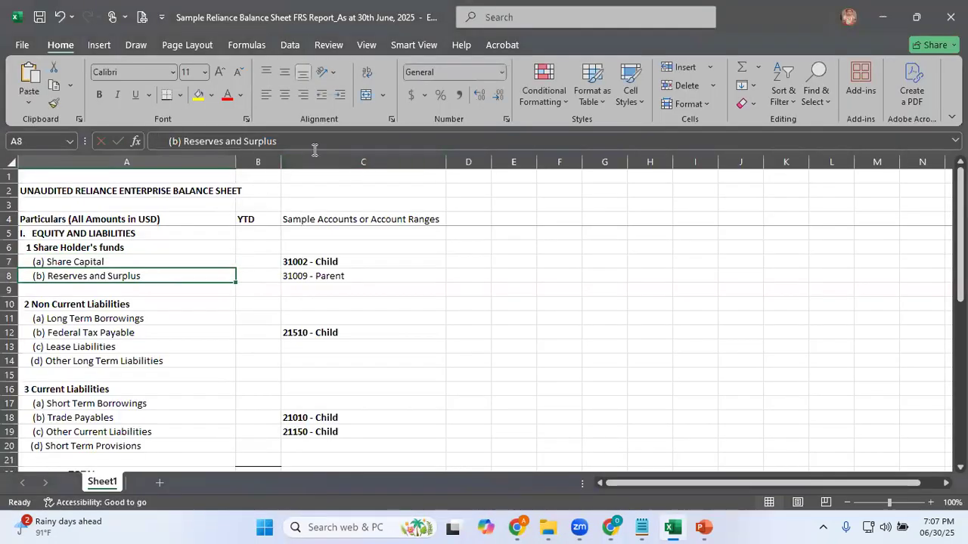
pyautogui.click(281, 142)
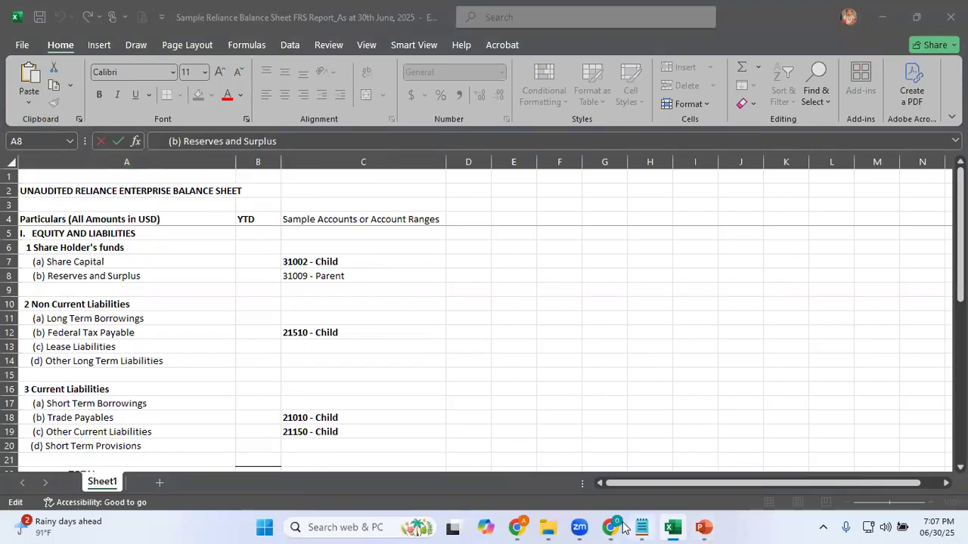
pyautogui.moveTo(615, 527)
pyautogui.click(687, 465)
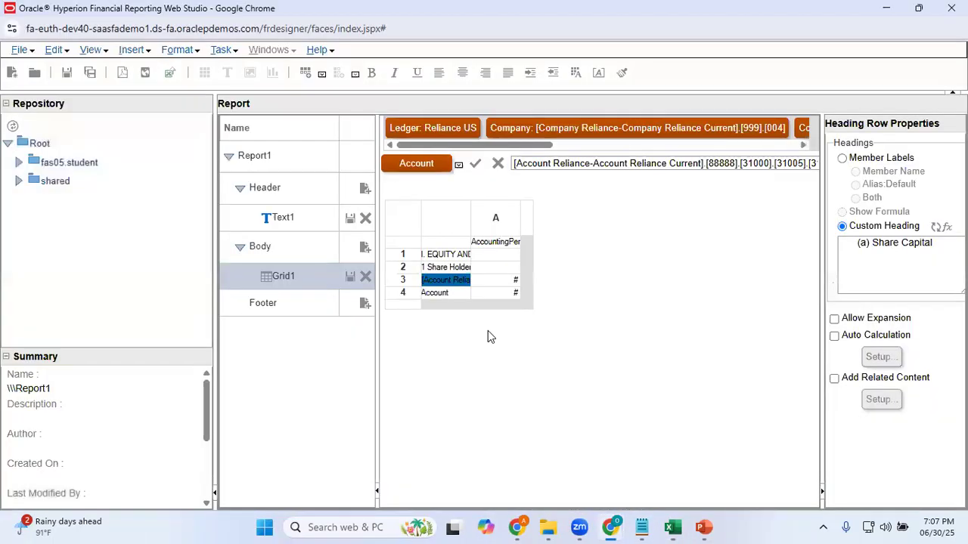
# Give the row 4 Account heading cell the custom heading "(b) Reserves and Surplus"
pyautogui.click(443, 295)
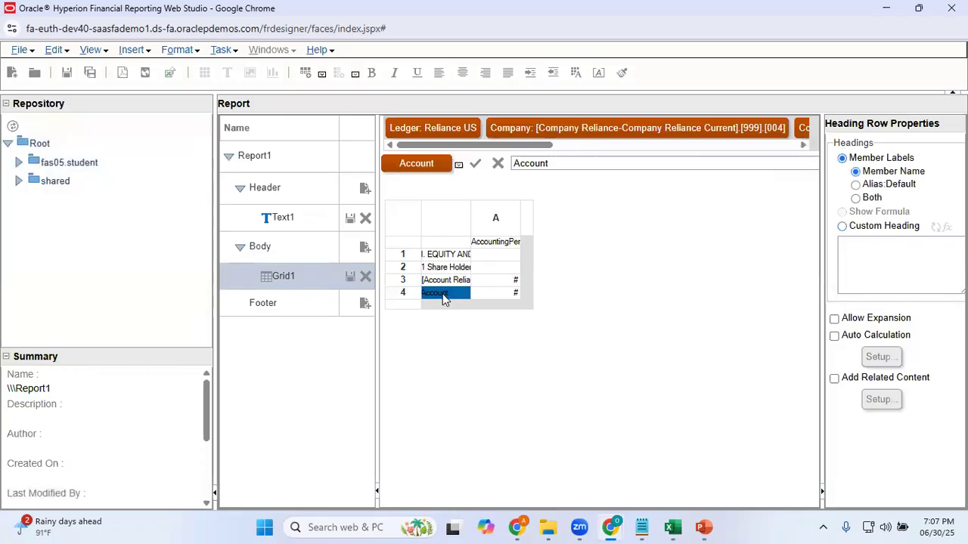
pyautogui.click(842, 226)
pyautogui.click(867, 259)
pyautogui.write('(b) Reserves and Surplus')
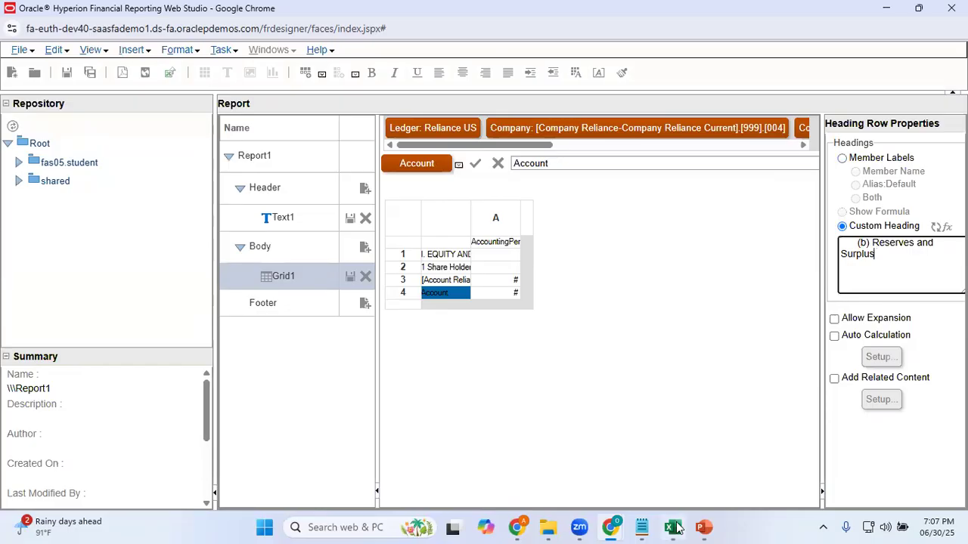
# Check the Reserves and Surplus account in Excel, then search the row 4 account member selection for 31009
pyautogui.moveTo(673, 527)
pyautogui.click(724, 478)
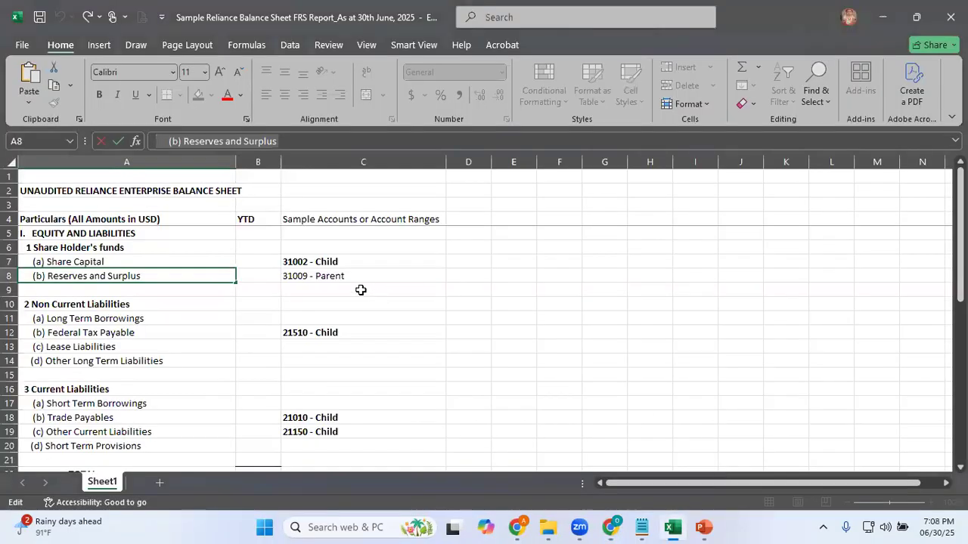
pyautogui.hotkey('alt', 'Tab')
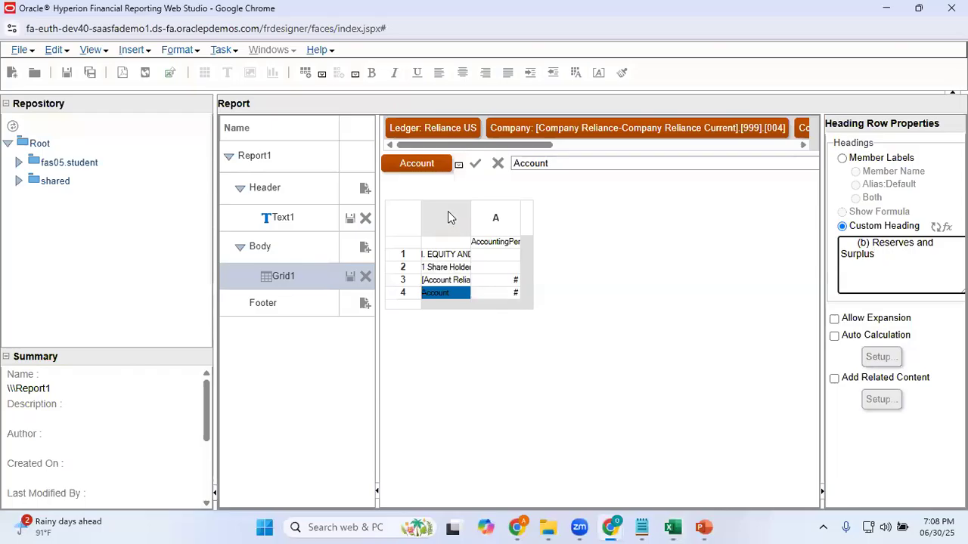
pyautogui.click(415, 165)
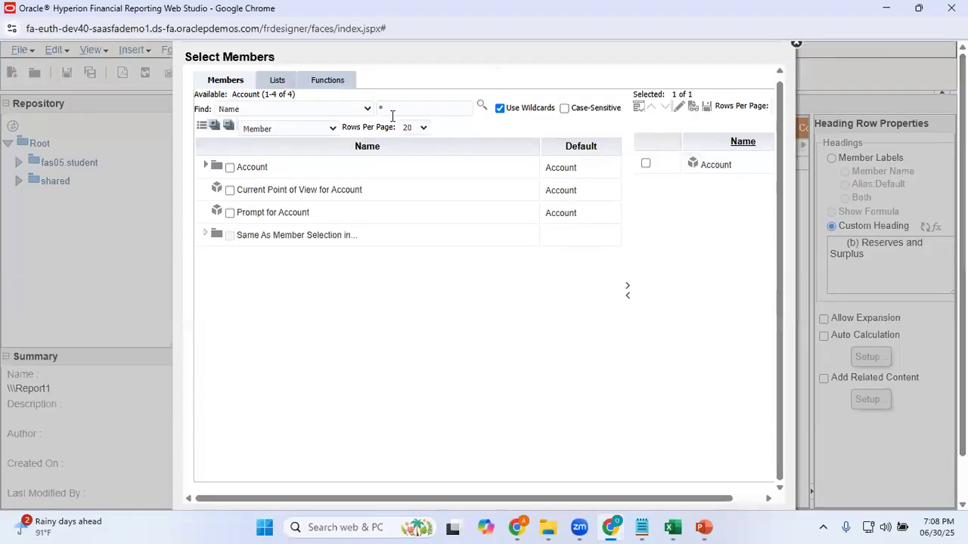
pyautogui.click(395, 111)
pyautogui.write('3100')
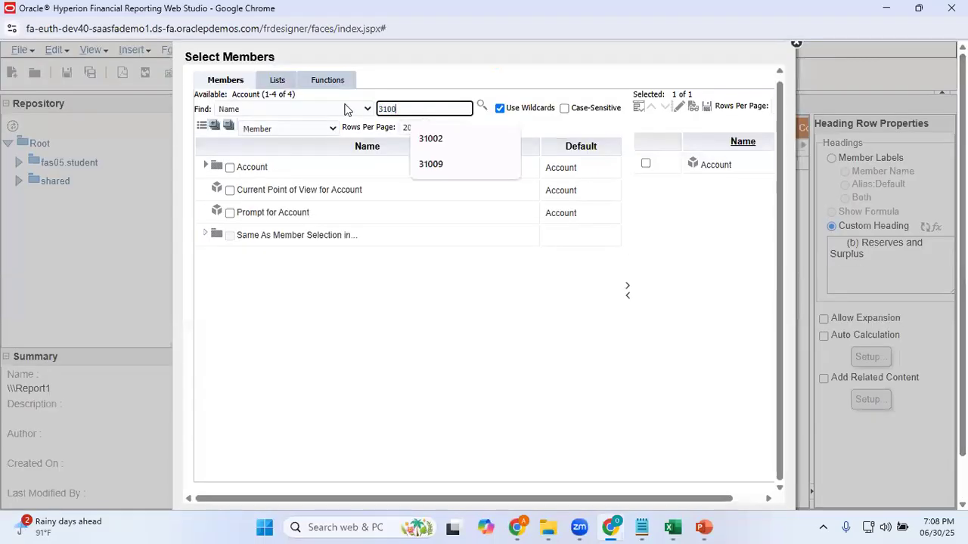
pyautogui.write('9')
pyautogui.click(481, 107)
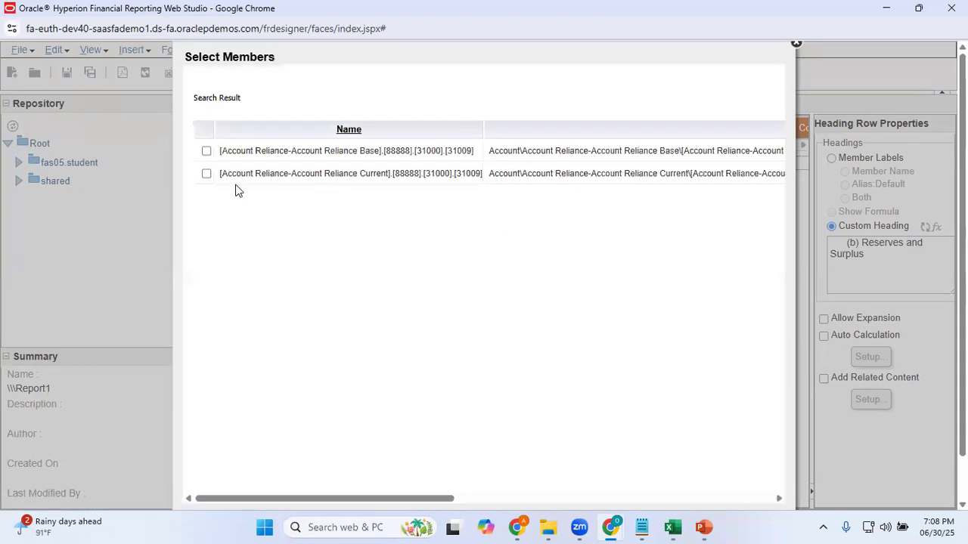
# Add the Account Reliance Current version of parent account 31009 to the row 4 member selection and bring up the selected members
pyautogui.moveTo(962, 439); pyautogui.dragTo(962, 484)
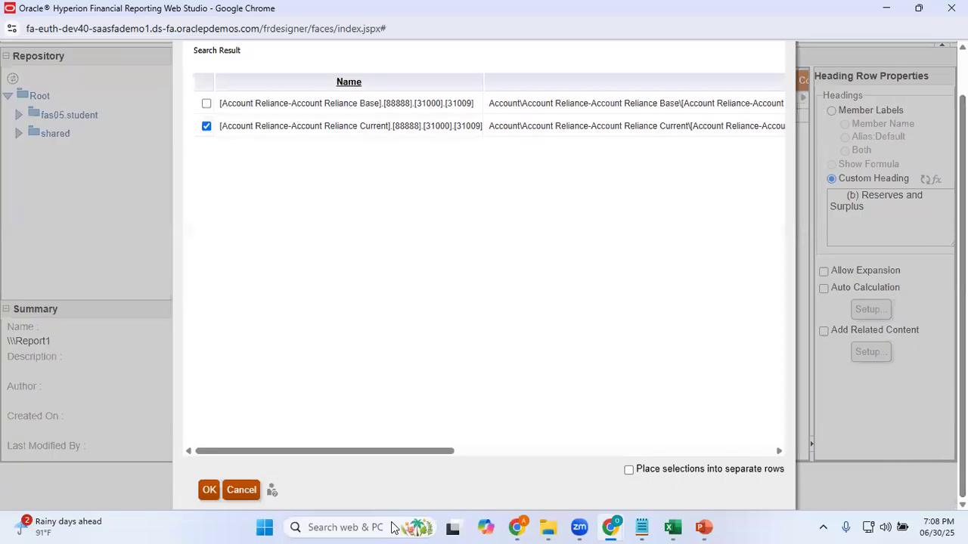
pyautogui.click(209, 490)
pyautogui.moveTo(437, 453); pyautogui.dragTo(674, 318)
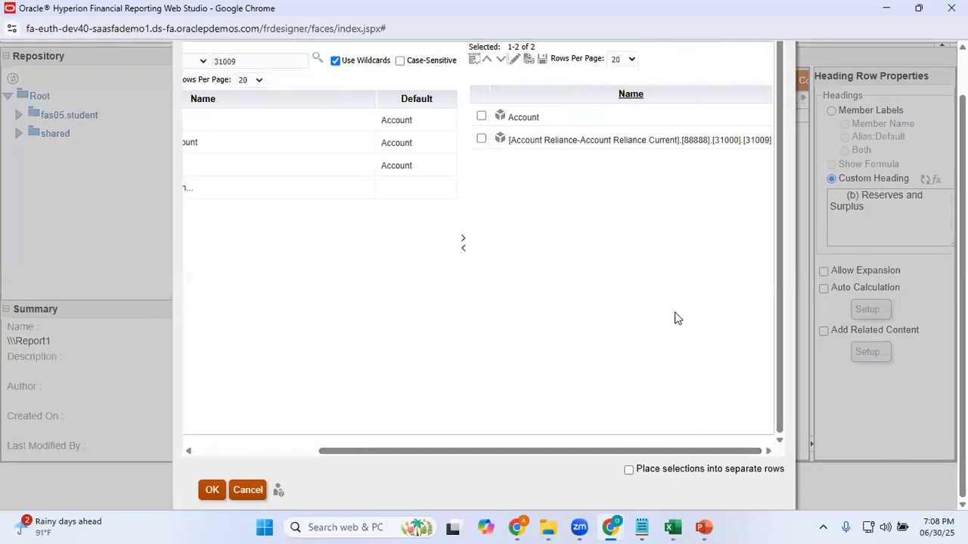
# Remove the default Account member from the row 4 selection, keeping only parent account 31009, and apply it
pyautogui.click(481, 115)
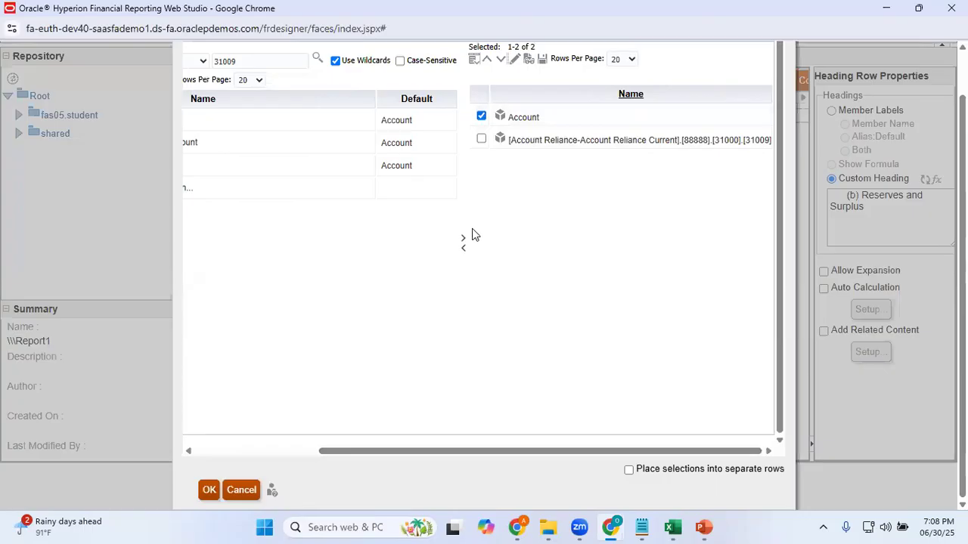
pyautogui.click(463, 247)
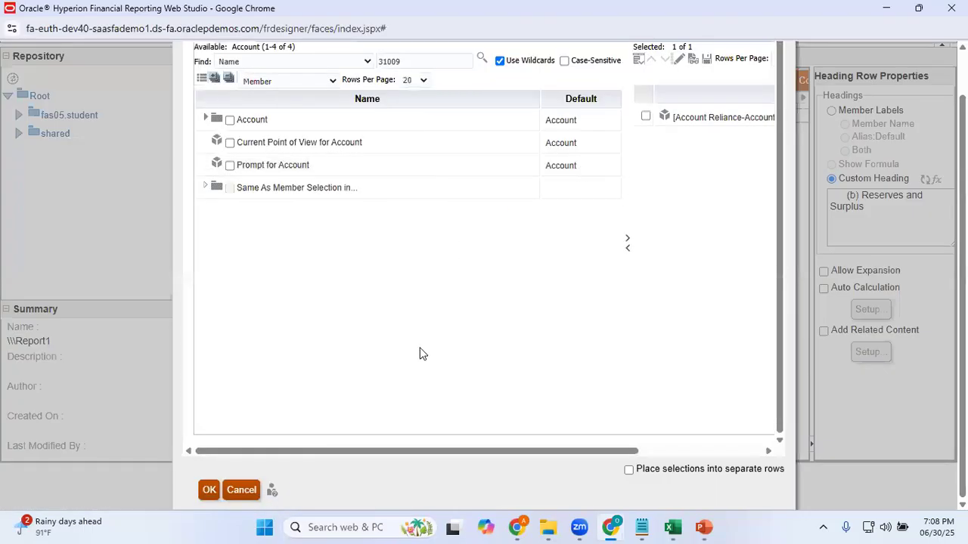
pyautogui.click(212, 491)
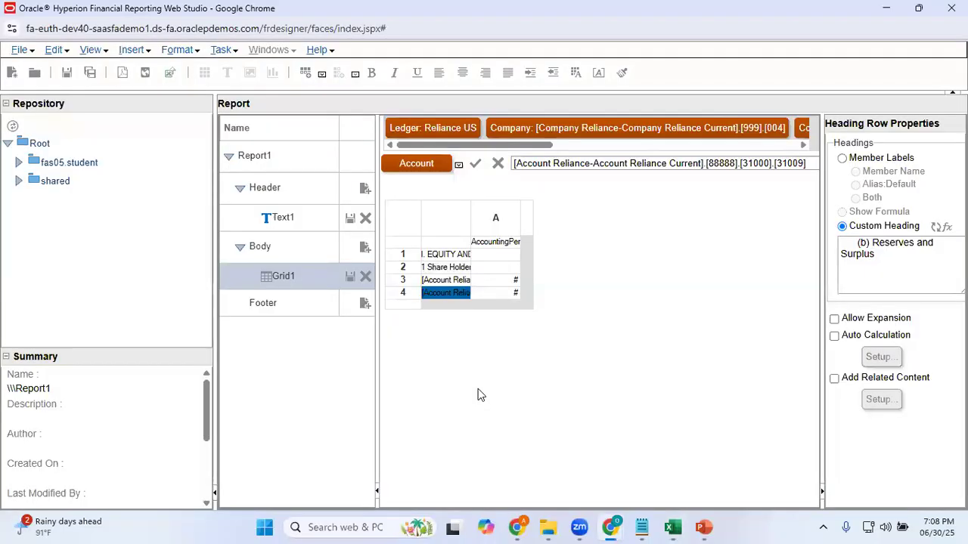
# Check the blank row 9 in the Excel layout, then add a blank text row below row 4 of the Web Studio grid
pyautogui.hotkey('alt', 'Tab')
pyautogui.press('Return')
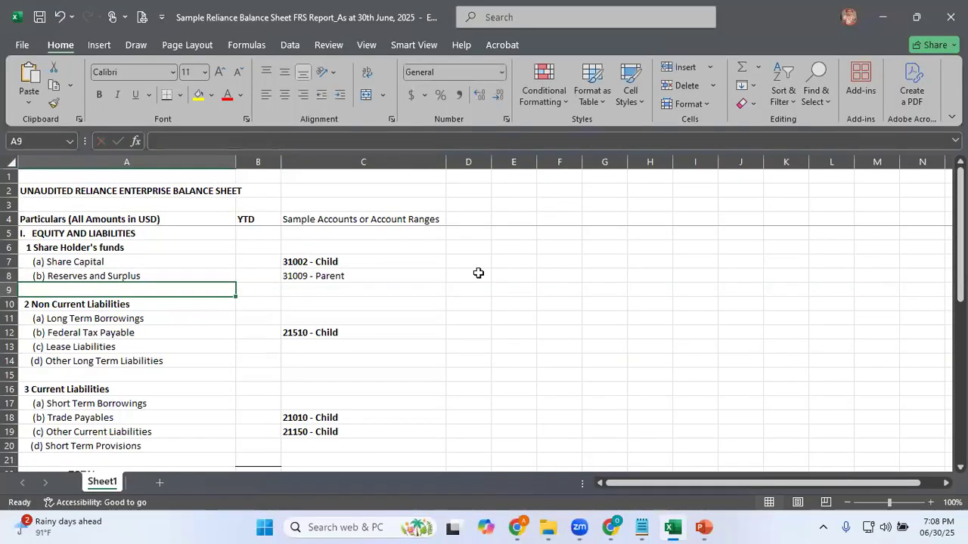
pyautogui.hotkey('alt', 'Tab')
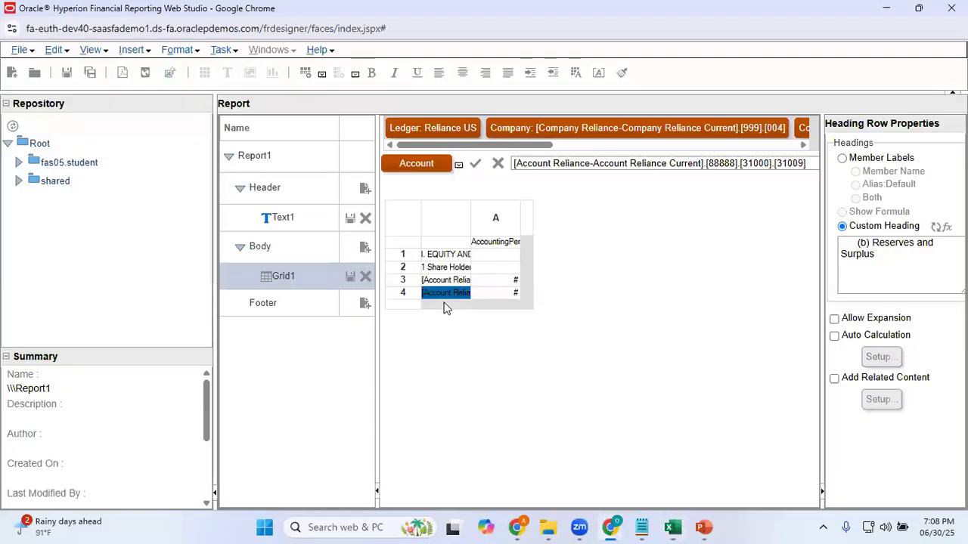
pyautogui.click(407, 305)
pyautogui.rightClick(409, 307)
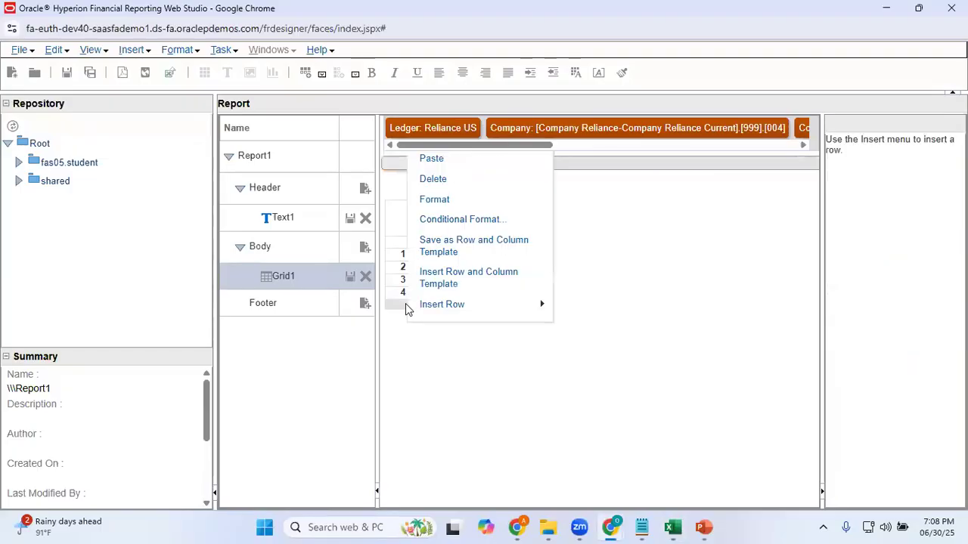
pyautogui.moveTo(481, 314)
pyautogui.click(588, 347)
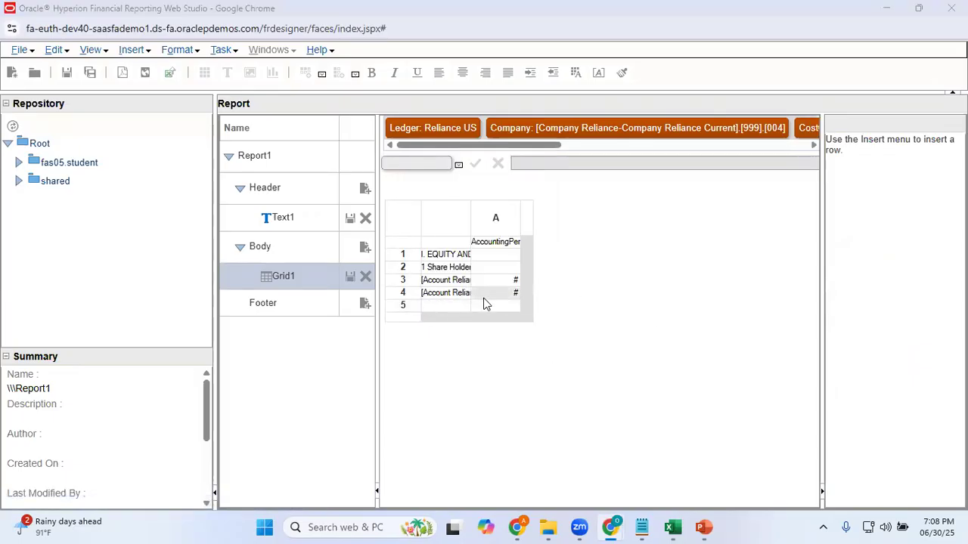
# Copy the label "2 Non Current Liabilities" from cell A10 of the Excel sheet and return to Web Studio
pyautogui.hotkey('alt', 'Tab')
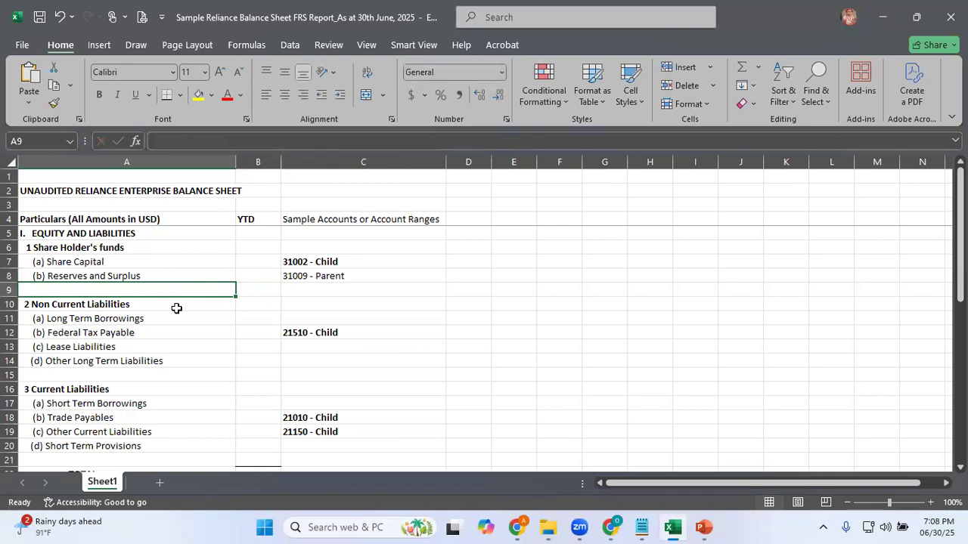
pyautogui.click(174, 304)
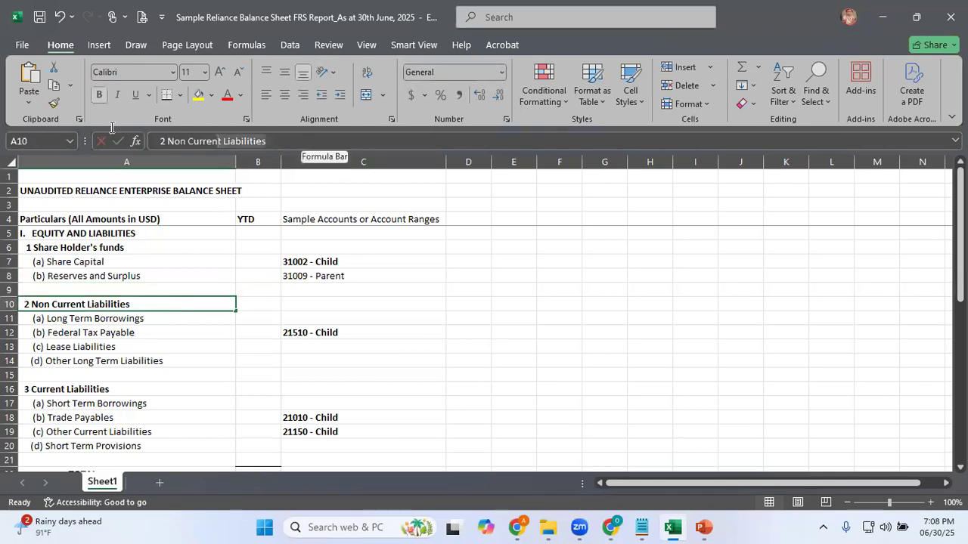
pyautogui.click(308, 140)
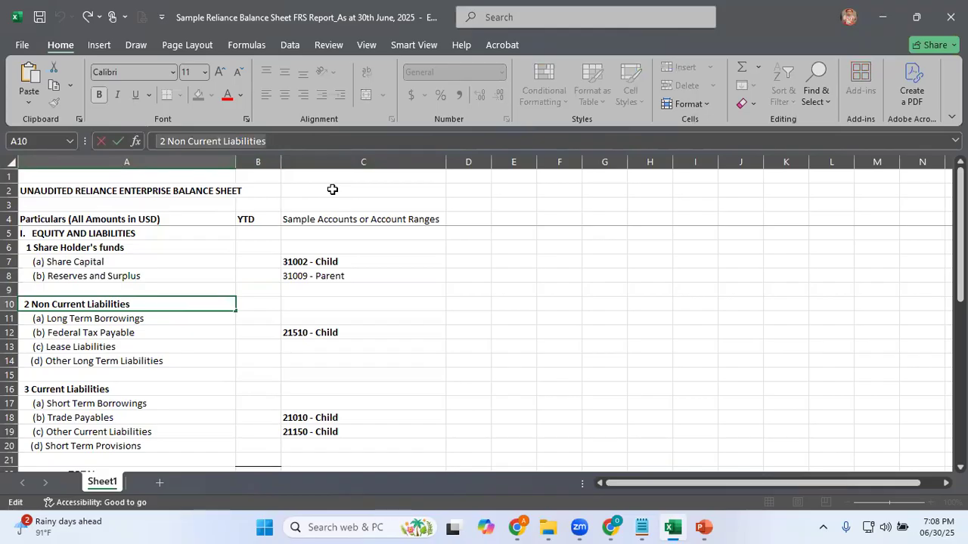
pyautogui.hotkey('alt', 'Tab')
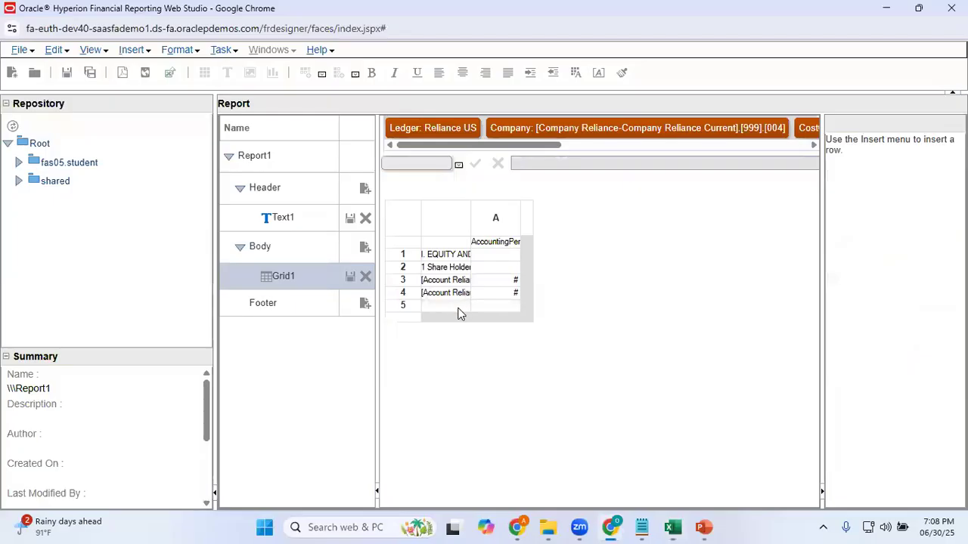
# Insert a text row below row 5 and set its heading cell text to "2 Non Current Liabilities"
pyautogui.click(409, 316)
pyautogui.rightClick(408, 316)
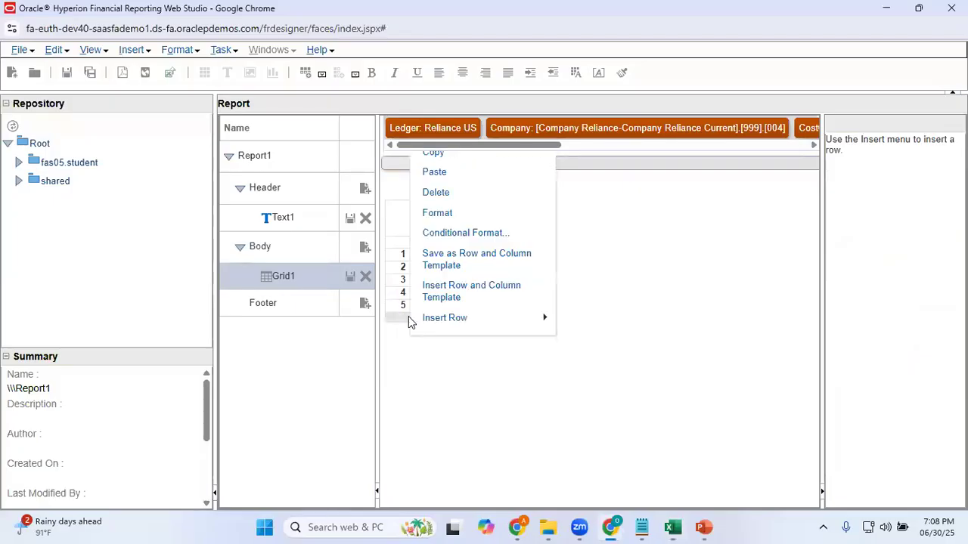
pyautogui.moveTo(514, 320)
pyautogui.click(581, 349)
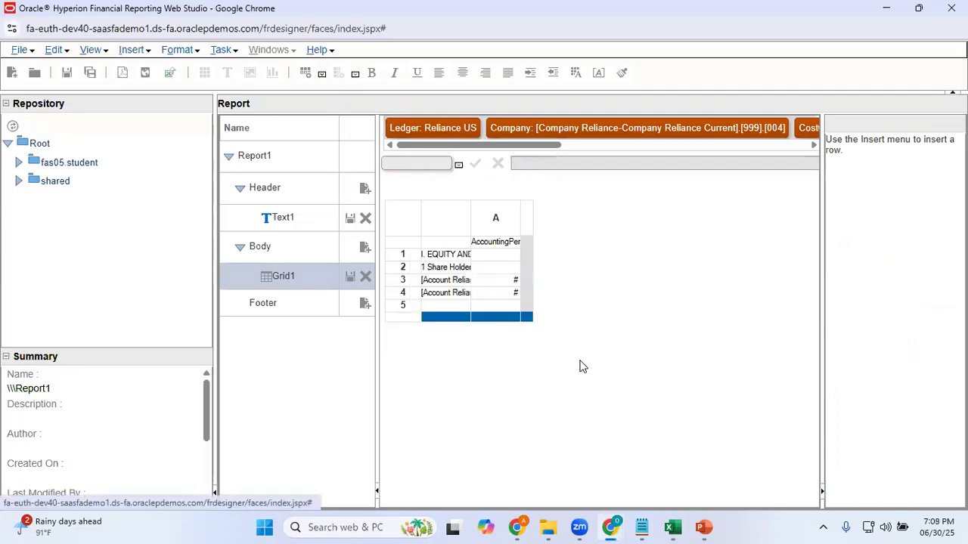
pyautogui.click(450, 317)
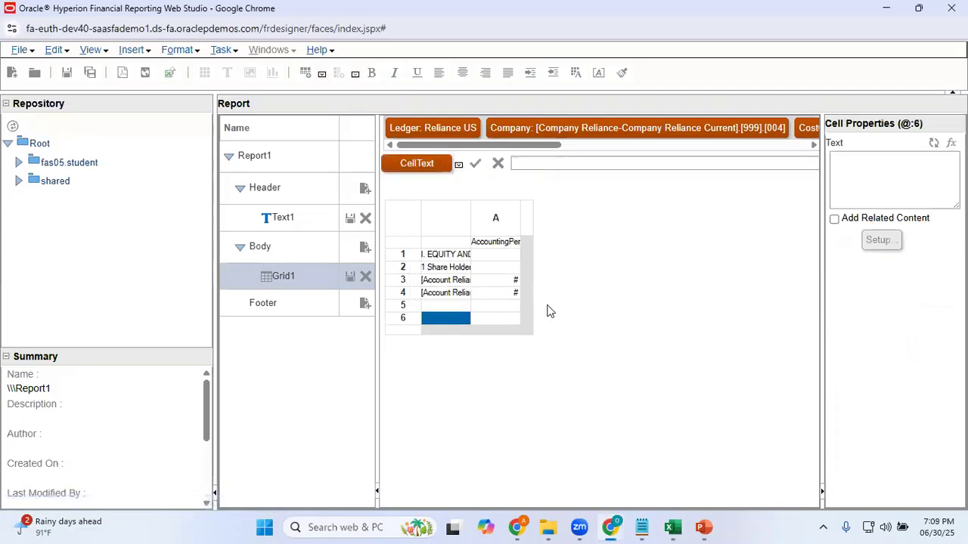
pyautogui.click(862, 179)
pyautogui.write('2 Non Current Liabilities')
pyautogui.click(877, 280)
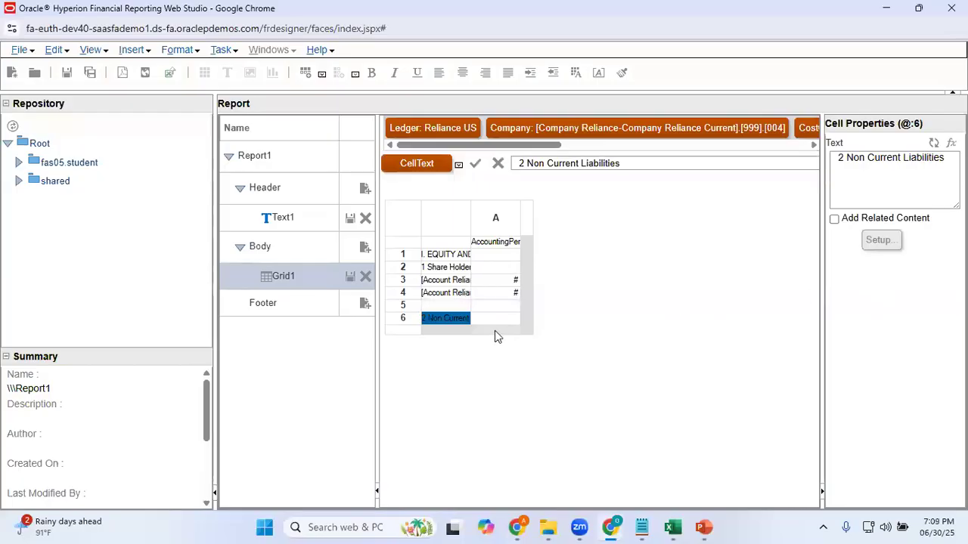
pyautogui.click(392, 324)
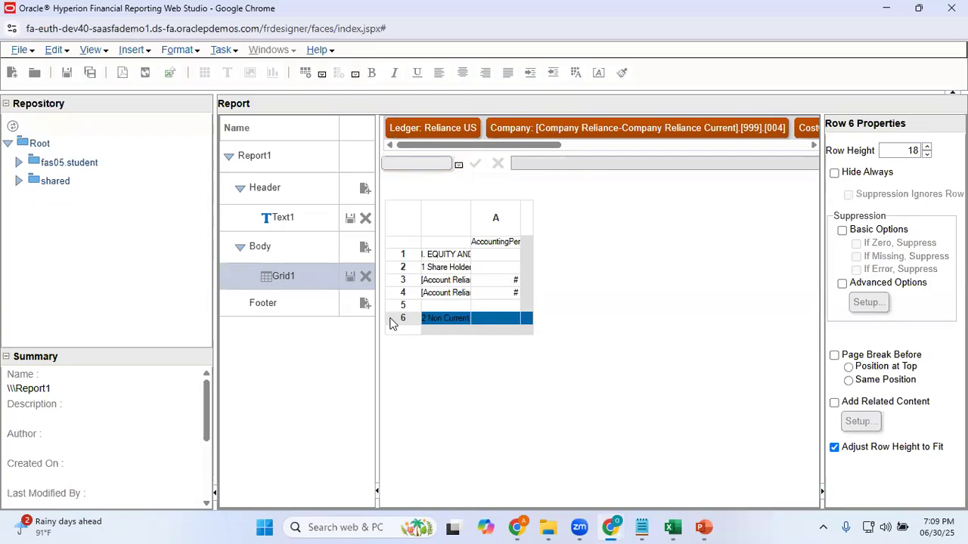
pyautogui.rightClick(392, 323)
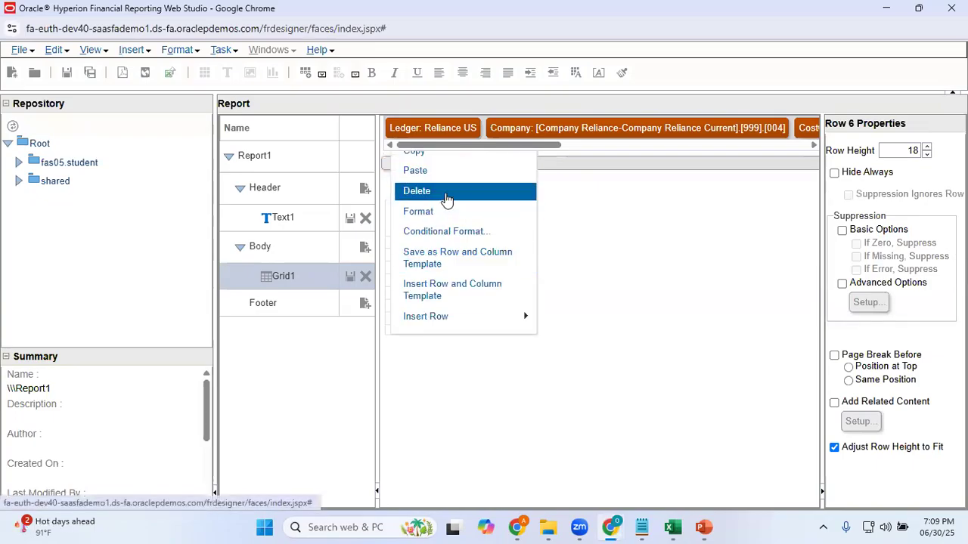
pyautogui.click(625, 278)
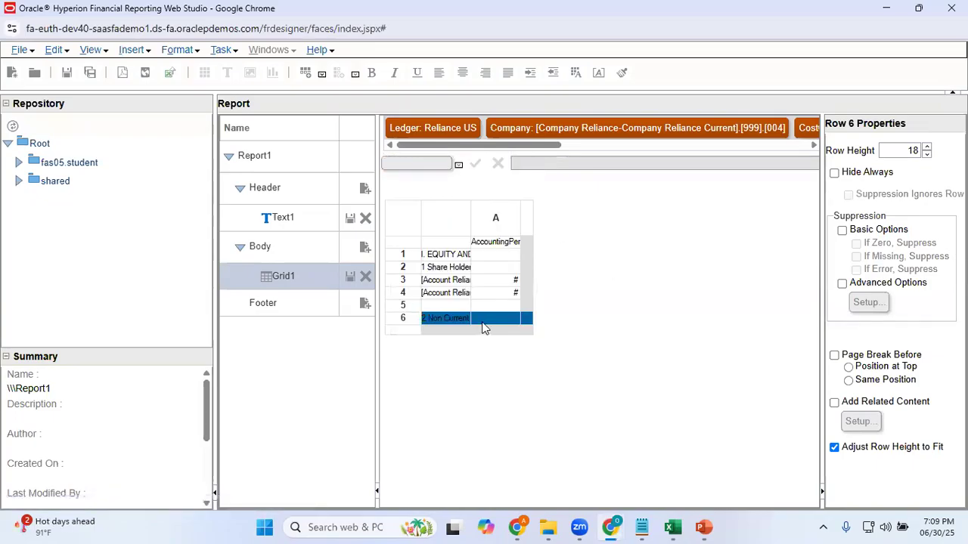
# Copy the label "(a) Long Term Borrowings" from cell A11 of the Excel sheet and return to Web Studio
pyautogui.hotkey('alt', 'Tab')
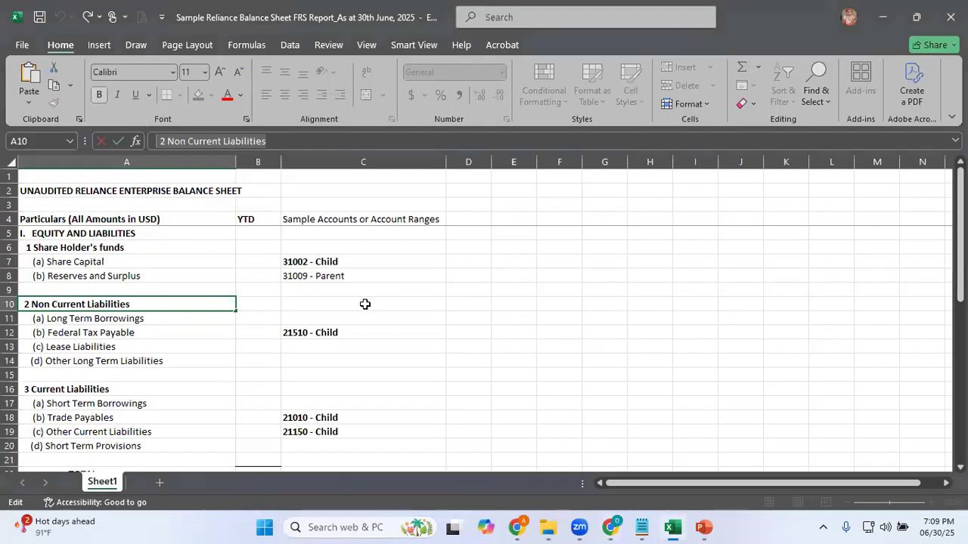
pyautogui.click(143, 318)
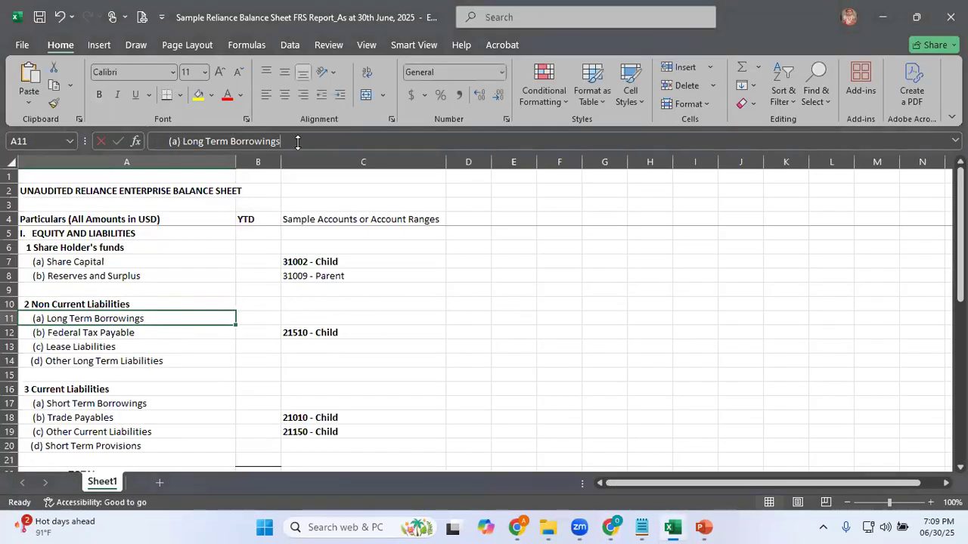
pyautogui.click(297, 142)
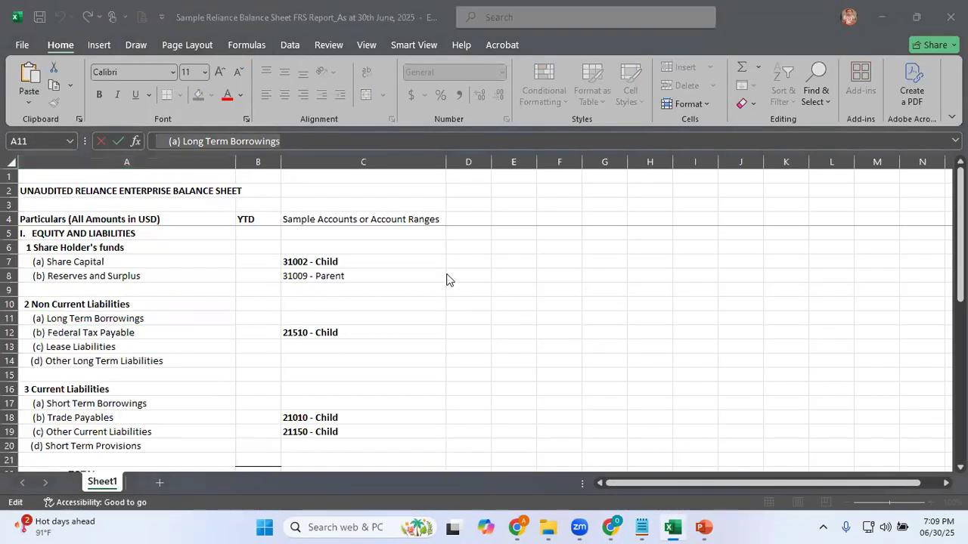
pyautogui.hotkey('alt', 'Tab')
# Insert a text row below row 6 and set its heading cell text to "(a) Long Term Borrowings"
pyautogui.click(406, 332)
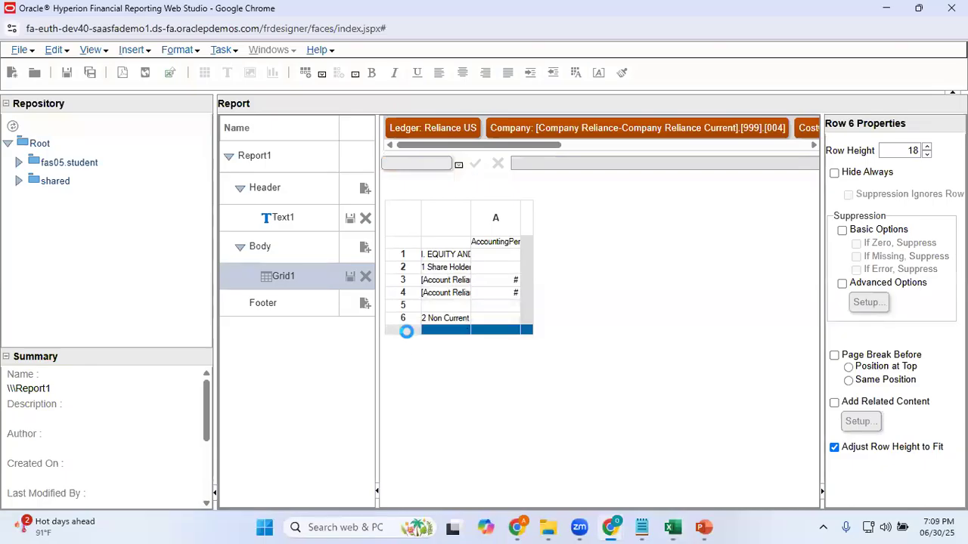
pyautogui.rightClick(406, 332)
pyautogui.moveTo(533, 341)
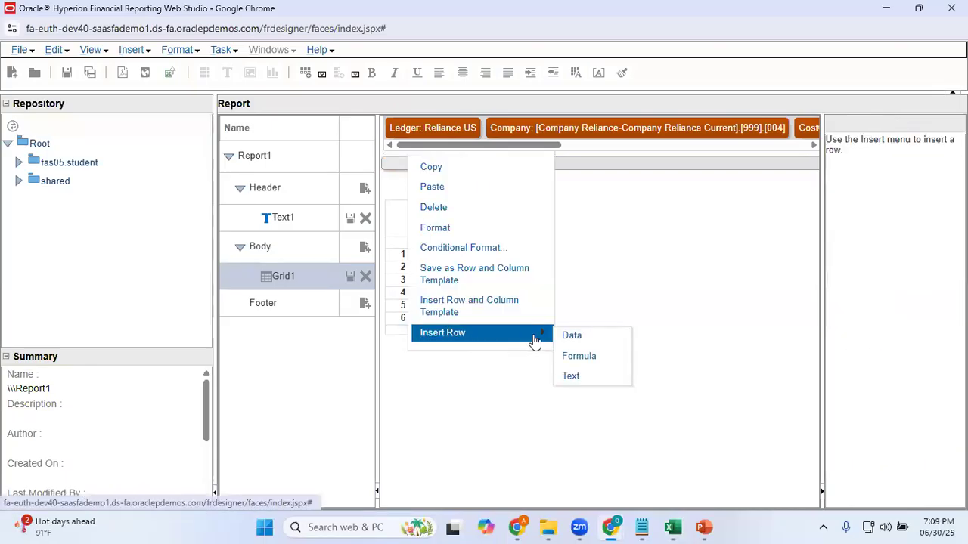
pyautogui.click(571, 375)
pyautogui.click(441, 332)
pyautogui.click(859, 186)
pyautogui.write('(a) Long Term Borrowings')
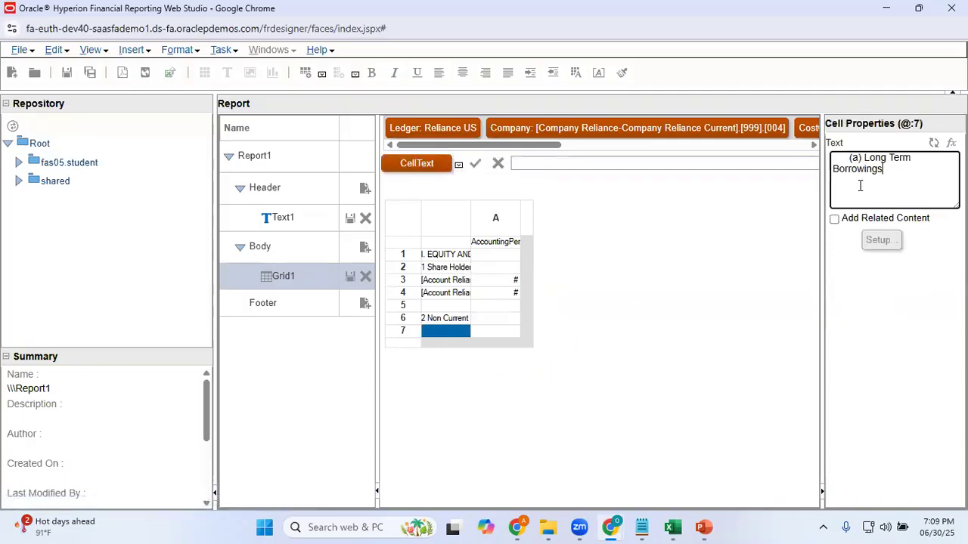
# Copy the label "(b) Federal Tax Payable" from cell A12 of the Excel sheet and return to Web Studio
pyautogui.hotkey('alt', 'Tab')
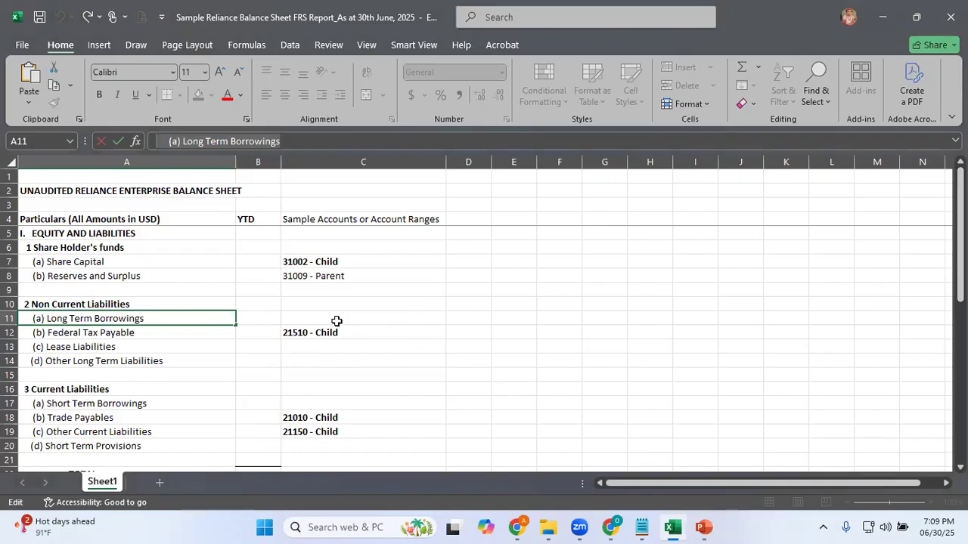
pyautogui.click(141, 332)
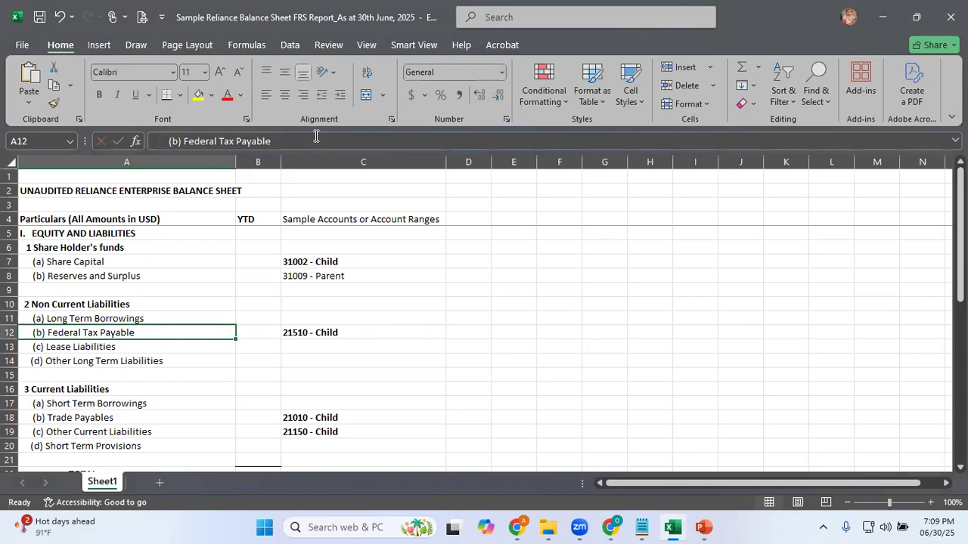
pyautogui.moveTo(307, 138); pyautogui.dragTo(21, 141)
pyautogui.hotkey('ctrl', 'c')
pyautogui.hotkey('alt', 'Tab')
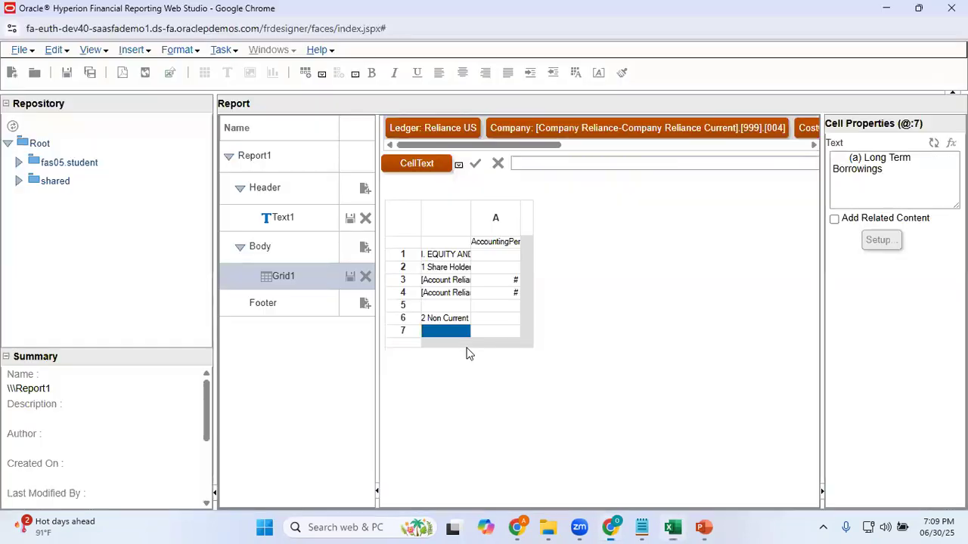
# Insert a data row below the "(a) Long Term Borrowings" row of the grid
pyautogui.click(407, 344)
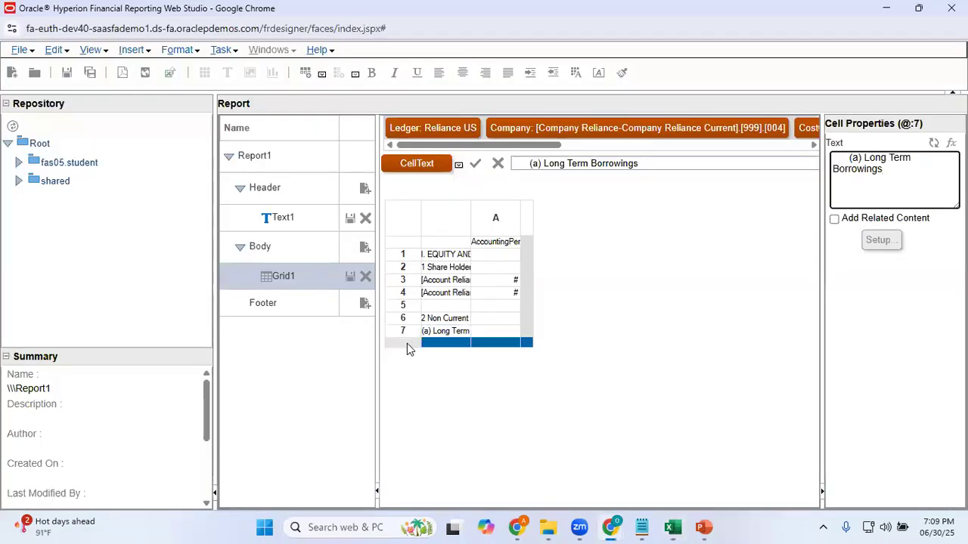
pyautogui.rightClick(407, 343)
pyautogui.moveTo(493, 344)
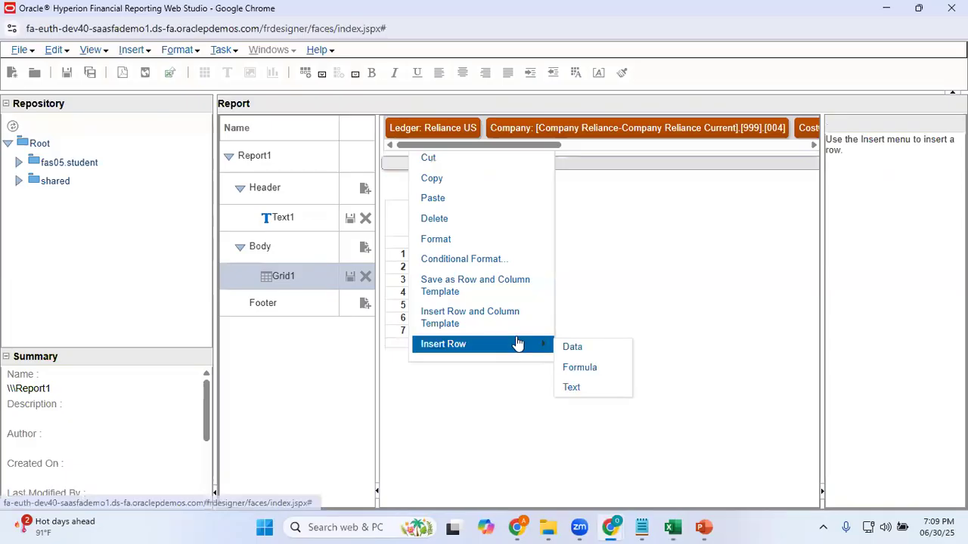
pyautogui.click(568, 350)
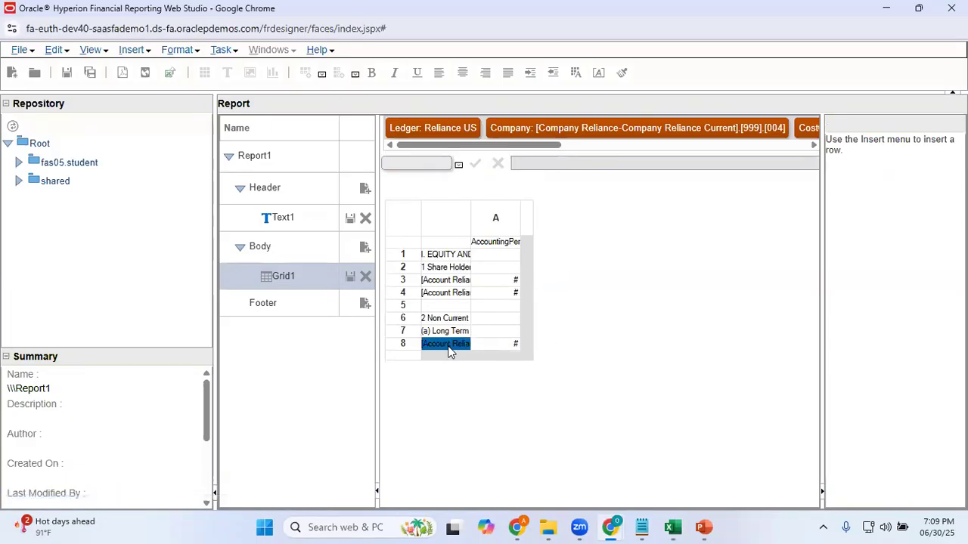
# Check the label in Excel, then replace the row 8 custom heading in Web Studio with "(b) Federal Tax Payable"
pyautogui.hotkey('alt', 'Tab')
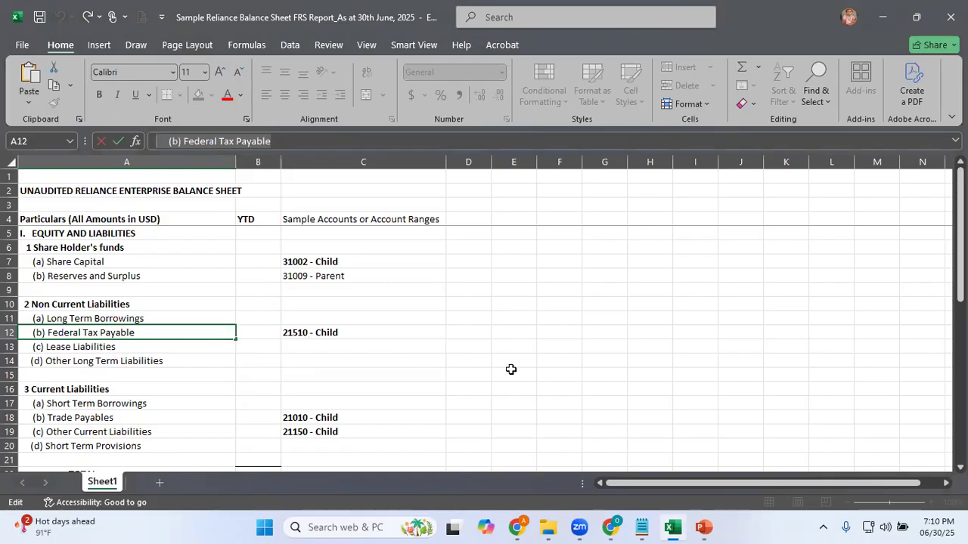
pyautogui.hotkey('alt', 'Tab')
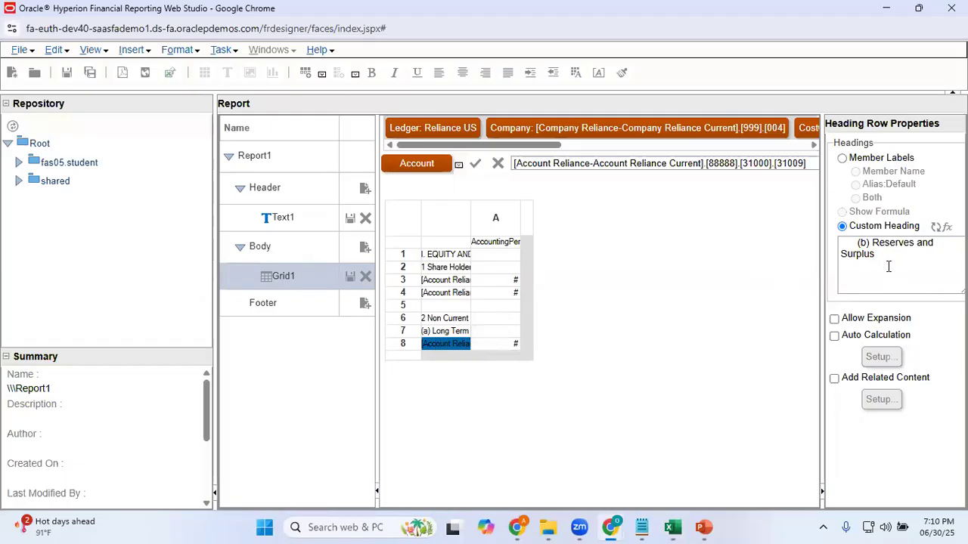
pyautogui.moveTo(888, 266); pyautogui.dragTo(800, 234)
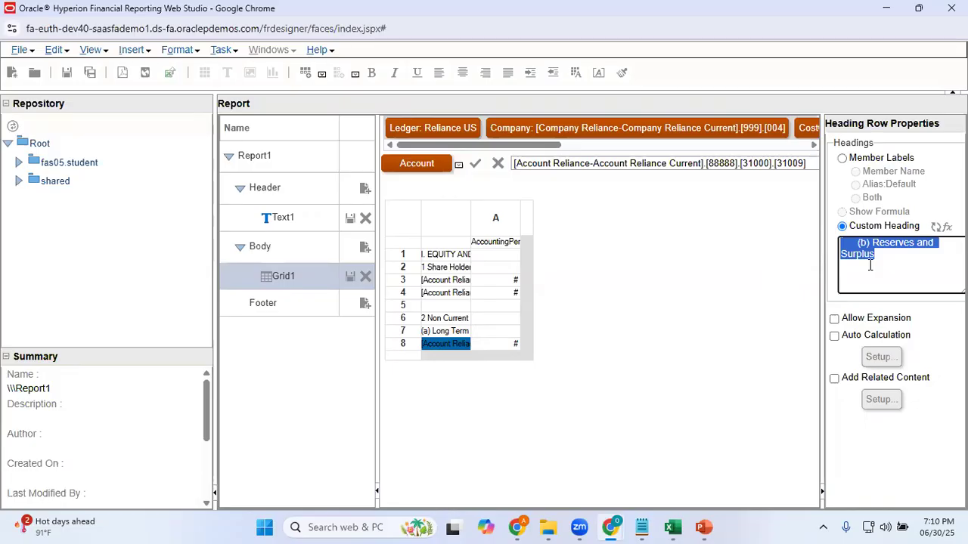
pyautogui.hotkey('ctrl', 'v')
pyautogui.click(883, 454)
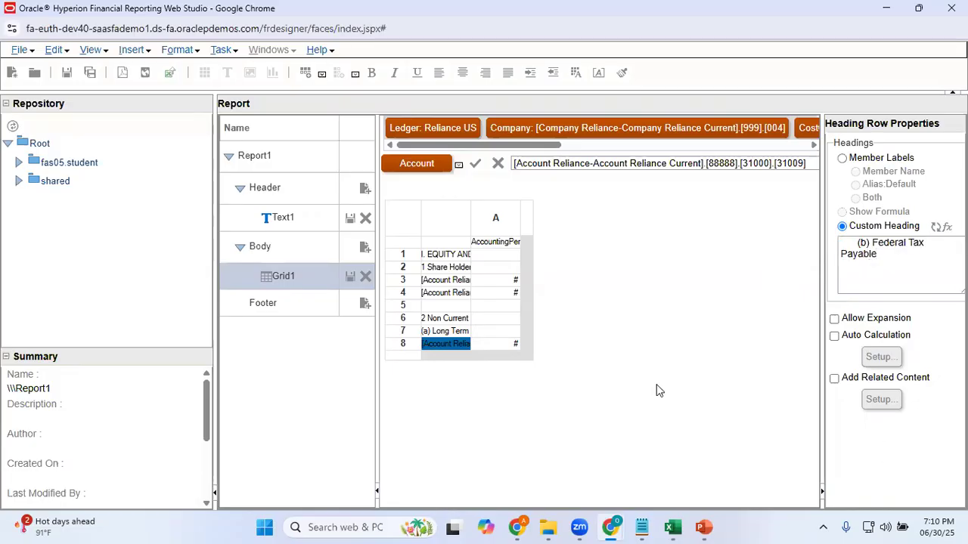
# Check the Federal Tax Payable account in Excel, then find account 21510 and add its Account Reliance Current member to the row 8 selection
pyautogui.hotkey('alt', 'Tab')
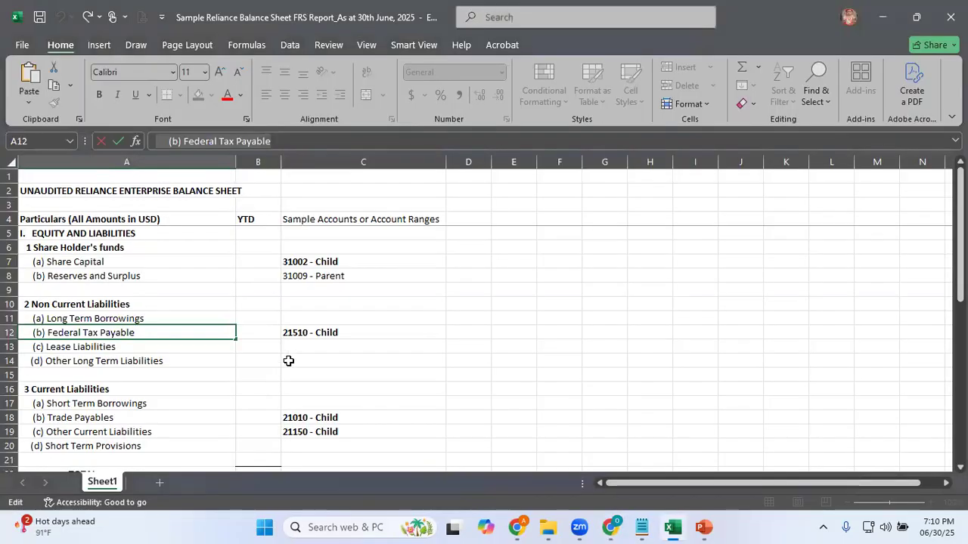
pyautogui.hotkey('alt', 'Tab')
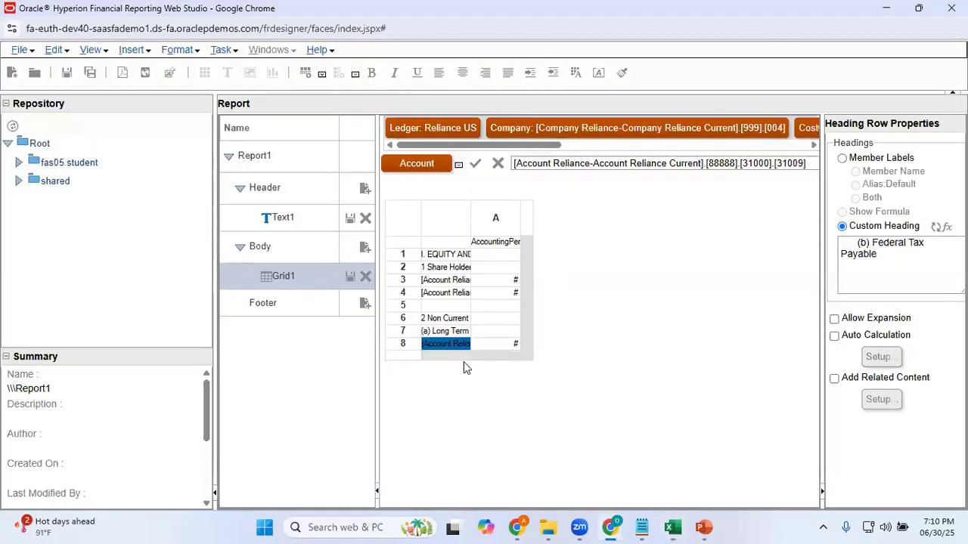
pyautogui.click(417, 163)
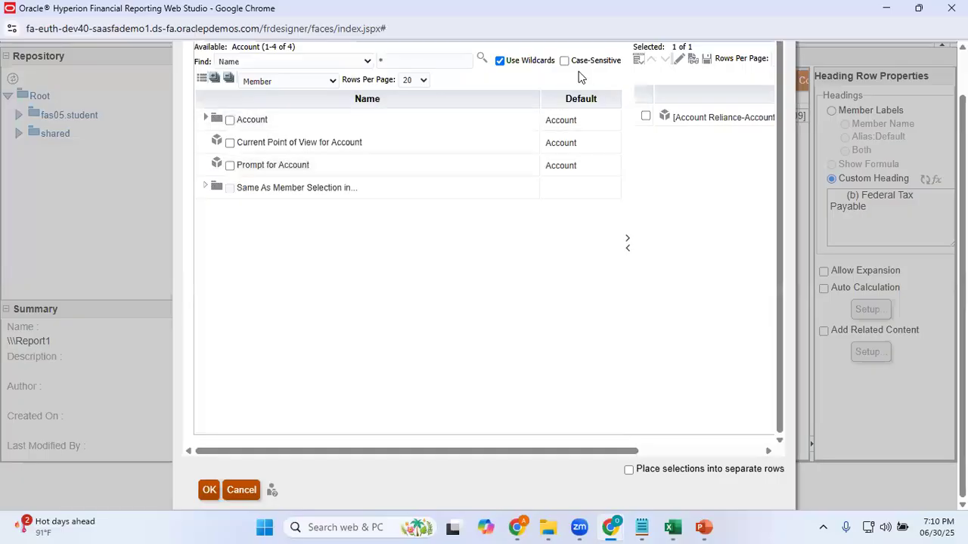
pyautogui.click(399, 61)
pyautogui.write('21510')
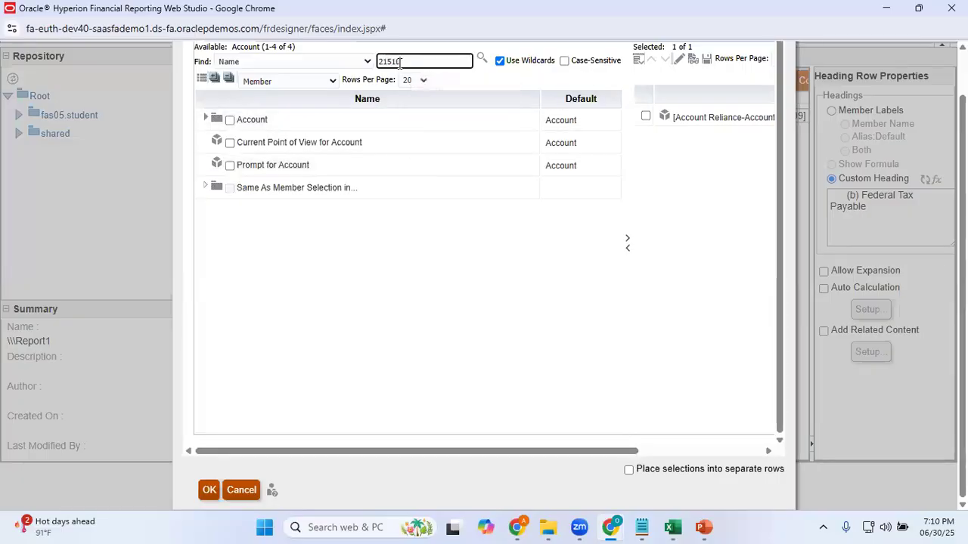
pyautogui.click(480, 60)
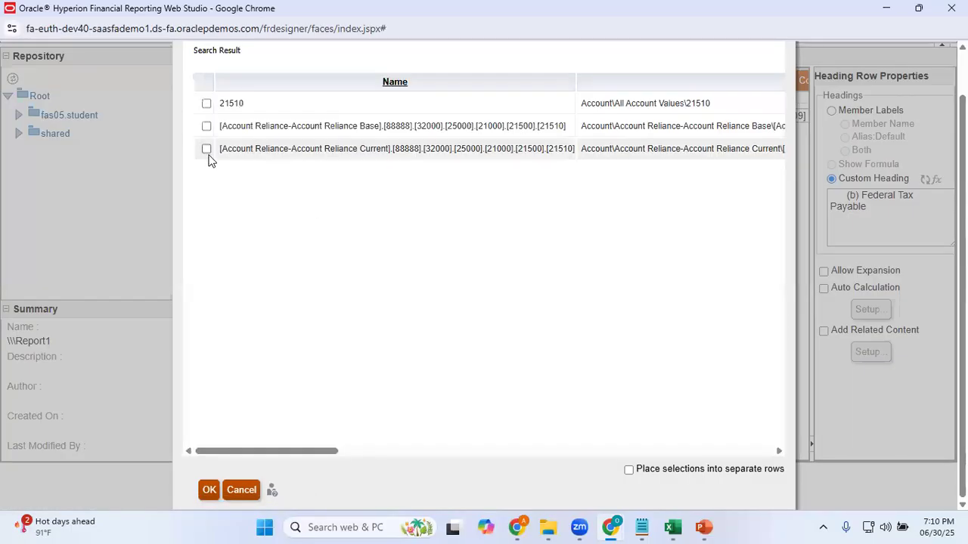
pyautogui.click(207, 149)
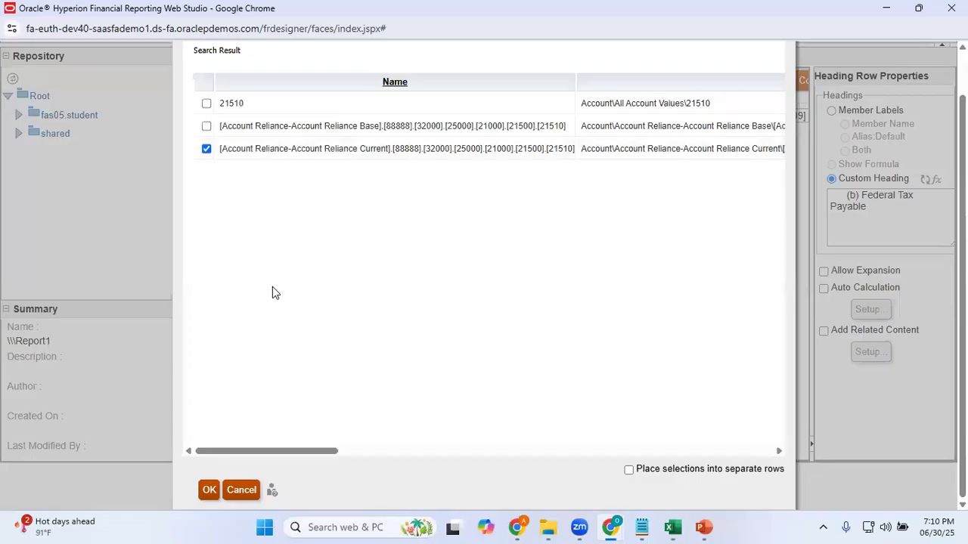
pyautogui.click(210, 490)
# Remove the 31009 member from the row 8 account selection and confirm the member selection
pyautogui.moveTo(333, 451); pyautogui.dragTo(655, 430)
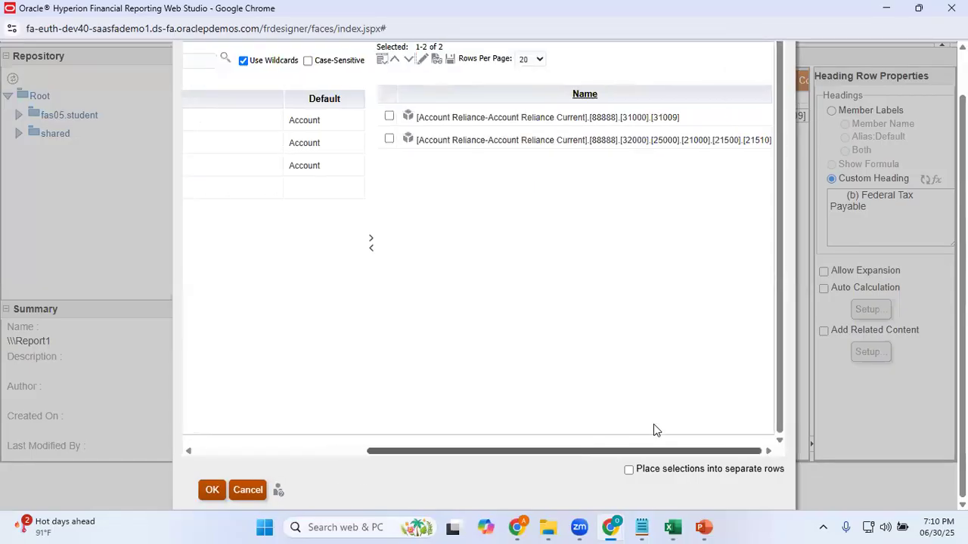
pyautogui.click(390, 117)
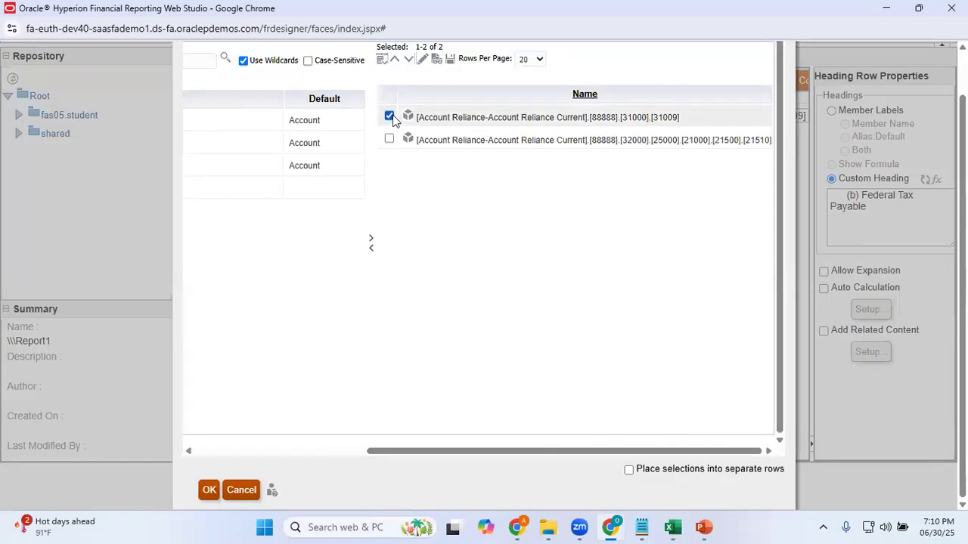
pyautogui.click(371, 251)
pyautogui.moveTo(561, 453); pyautogui.dragTo(773, 454)
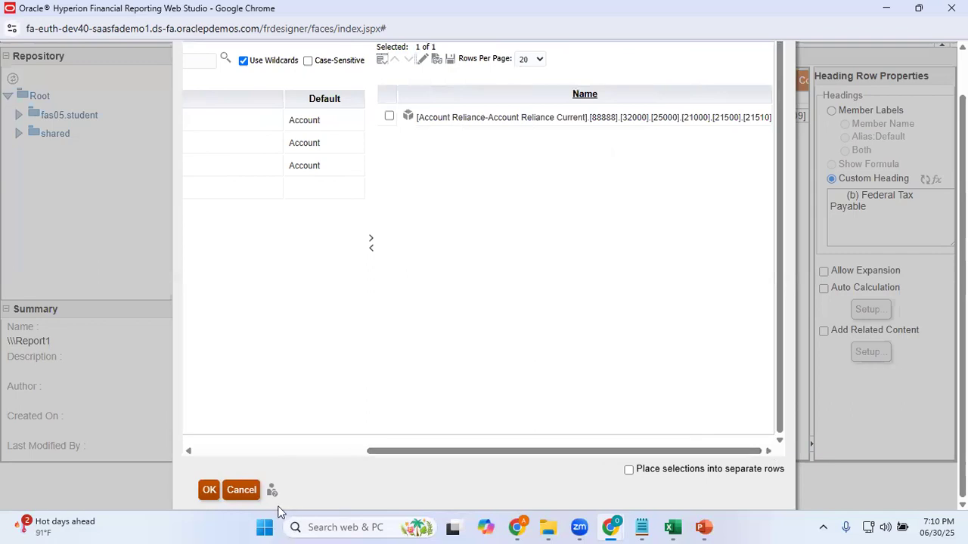
pyautogui.click(209, 490)
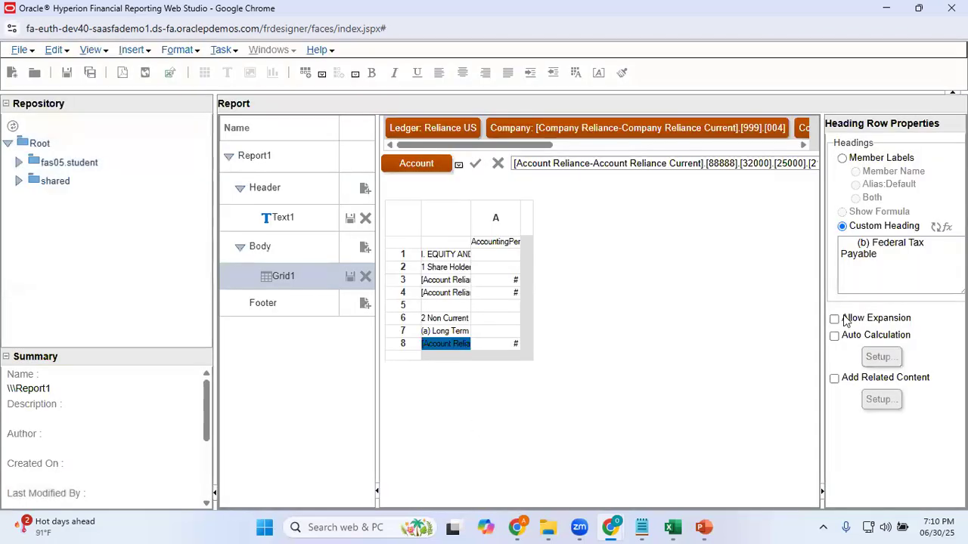
# Copy the label "(c) Lease Liabilities" from cell A13 of the Excel sheet and return to Web Studio
pyautogui.hotkey('alt', 'Tab')
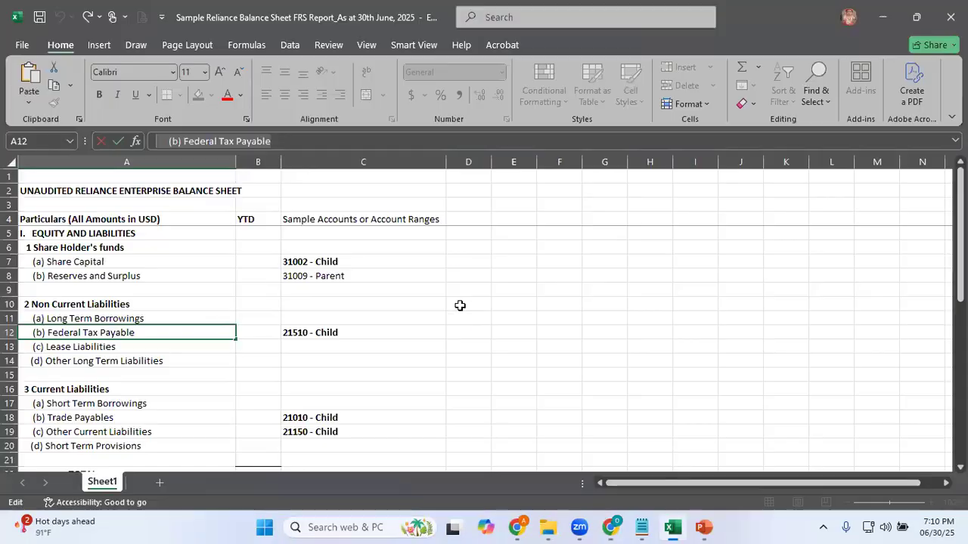
pyautogui.click(134, 347)
pyautogui.click(287, 143)
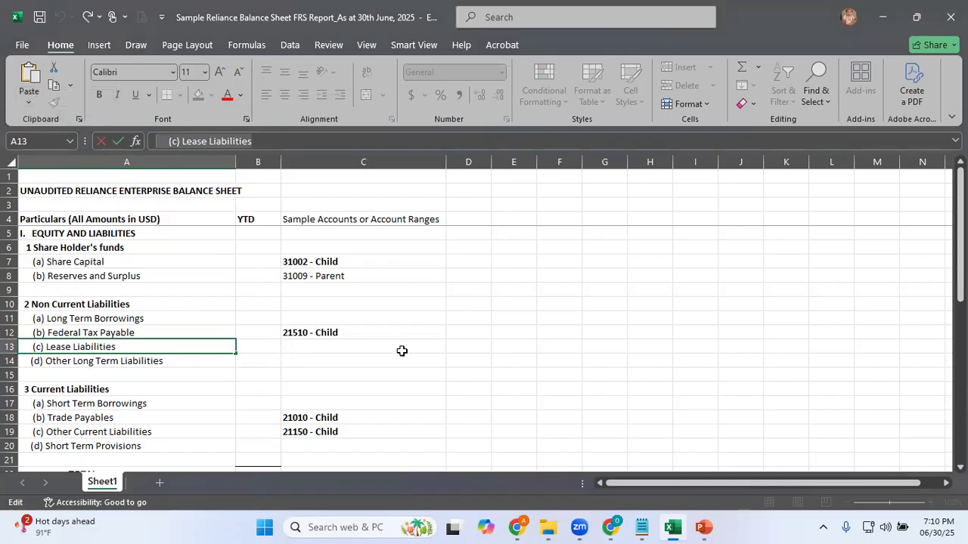
pyautogui.hotkey('alt', 'Tab')
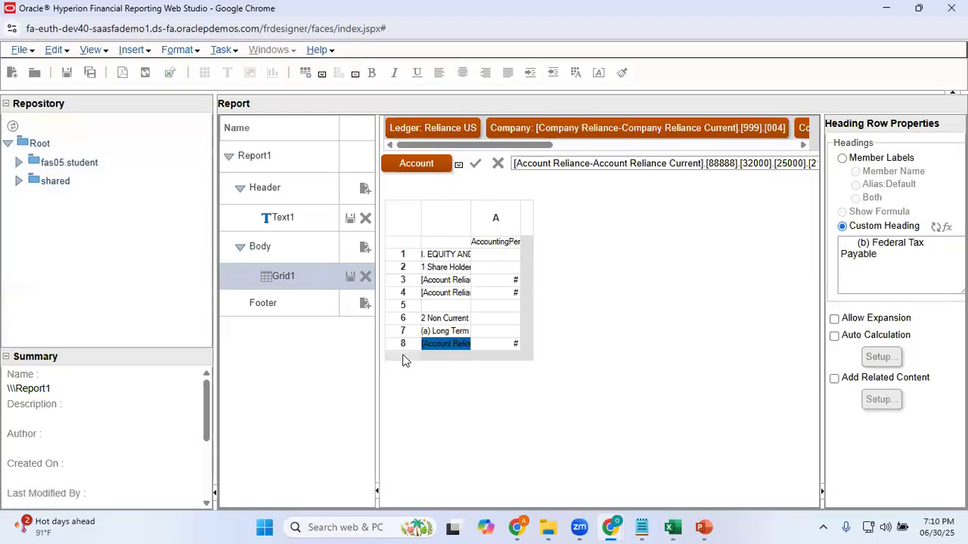
# Insert a text row below row 8 of the grid and set its heading cell text to "(c) Lease Liabilities"
pyautogui.click(399, 356)
pyautogui.rightClick(399, 356)
pyautogui.moveTo(481, 360)
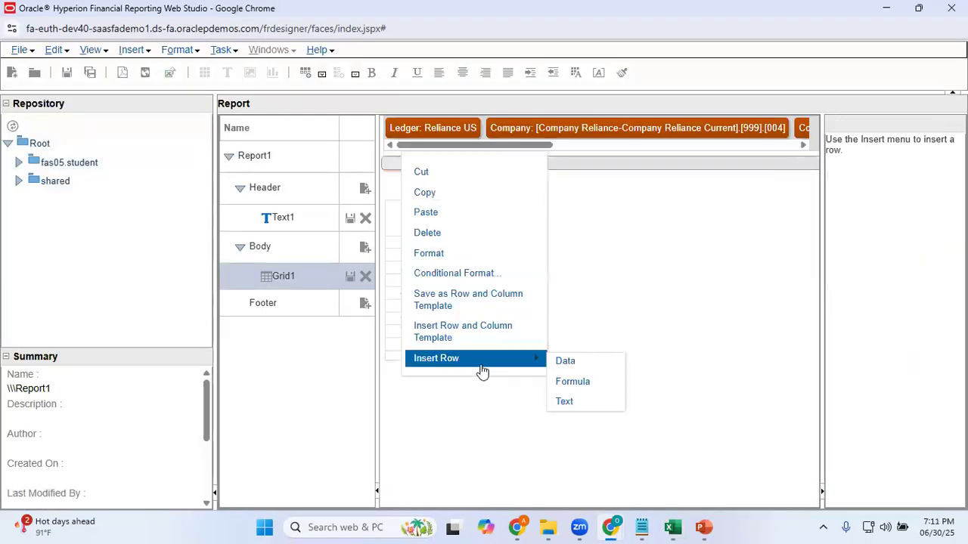
pyautogui.click(564, 403)
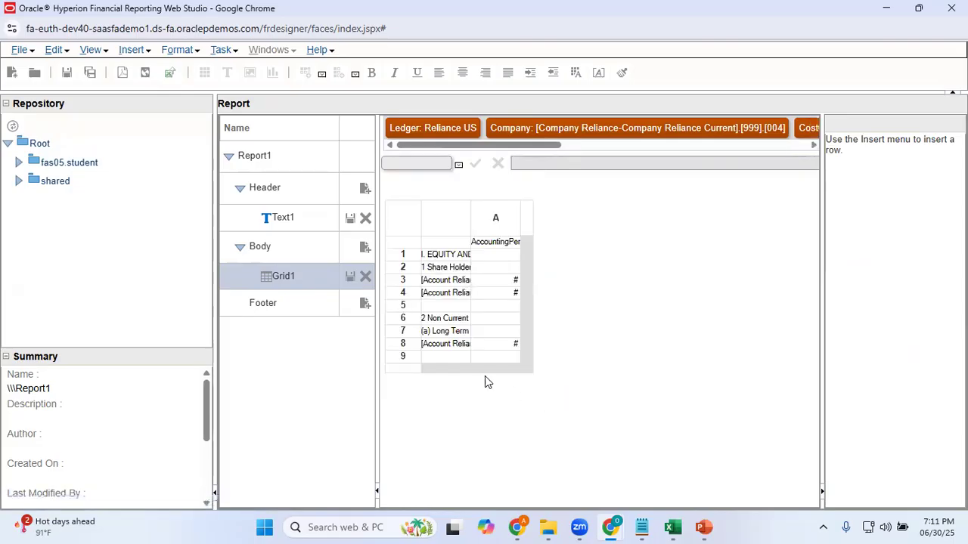
pyautogui.click(441, 358)
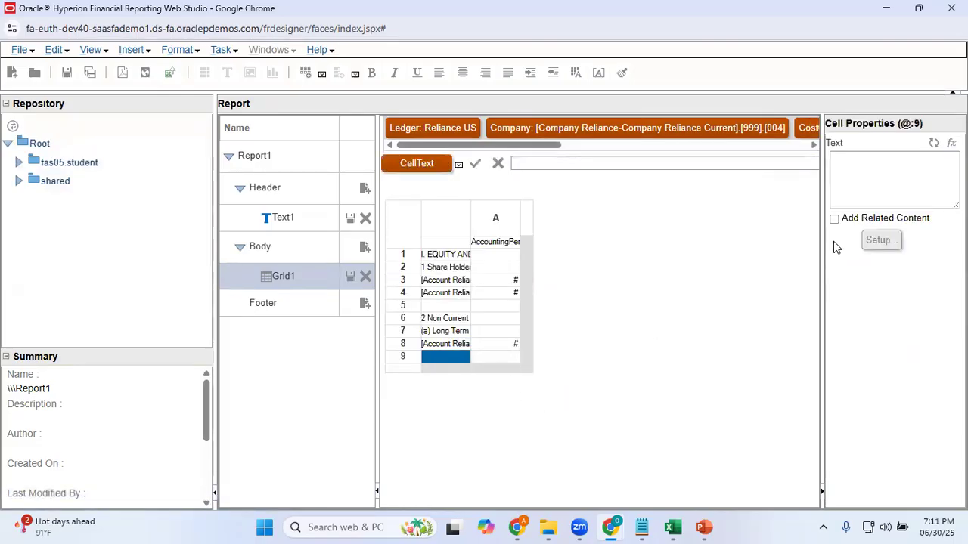
pyautogui.click(867, 173)
pyautogui.write('(c) Lease Liabilities')
pyautogui.click(870, 298)
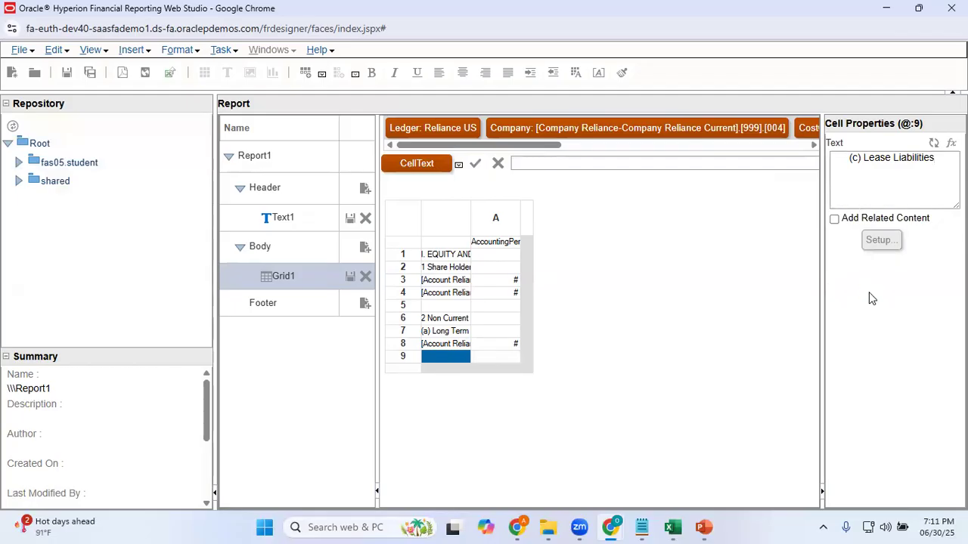
# Copy the label "(d) Other Long Term Liabilities" from cell A14 of the Excel sheet and return to Web Studio
pyautogui.hotkey('alt', 'Tab')
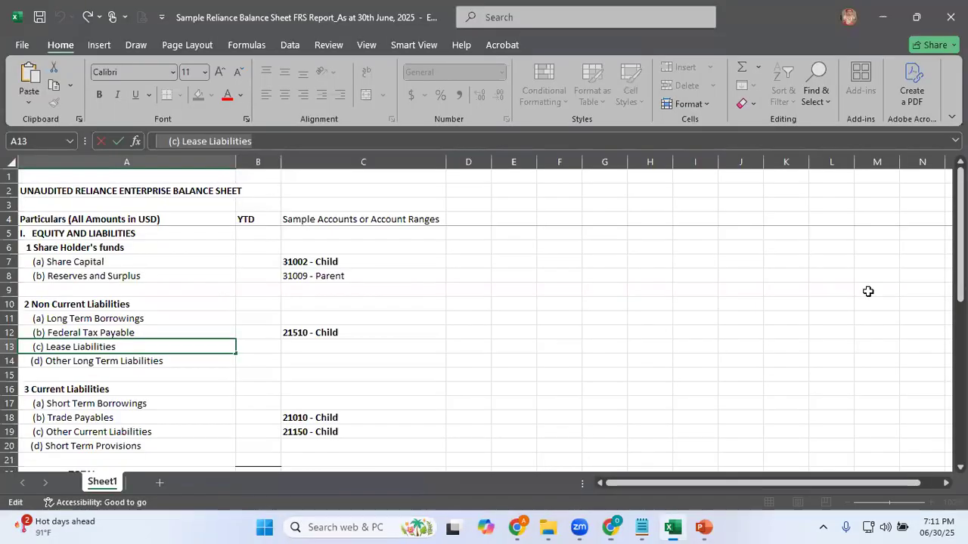
pyautogui.press('Down')
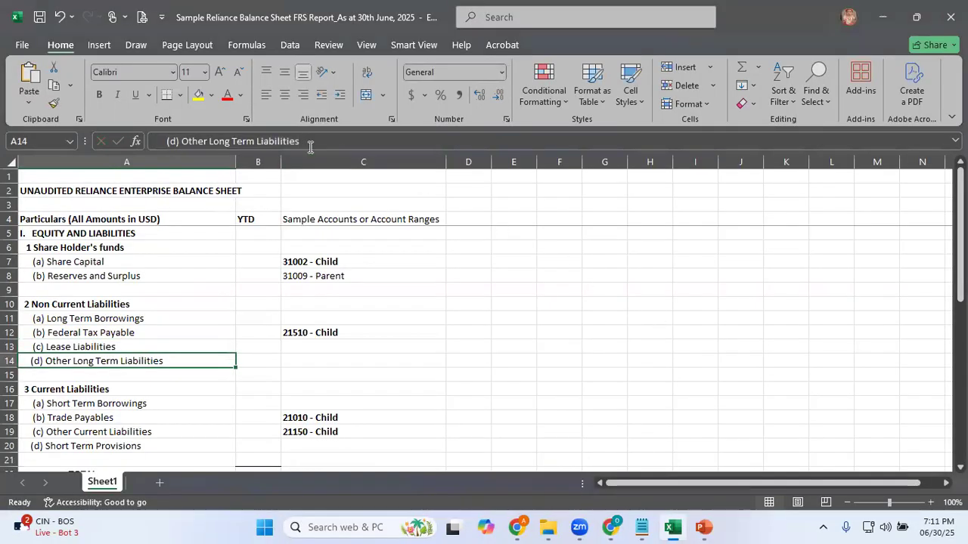
pyautogui.press('F2')
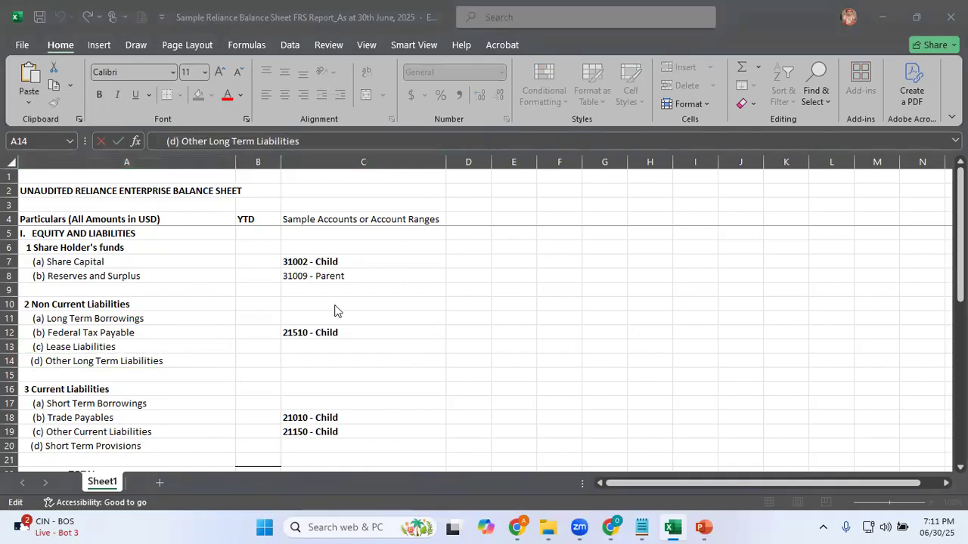
pyautogui.hotkey('alt', 'Tab')
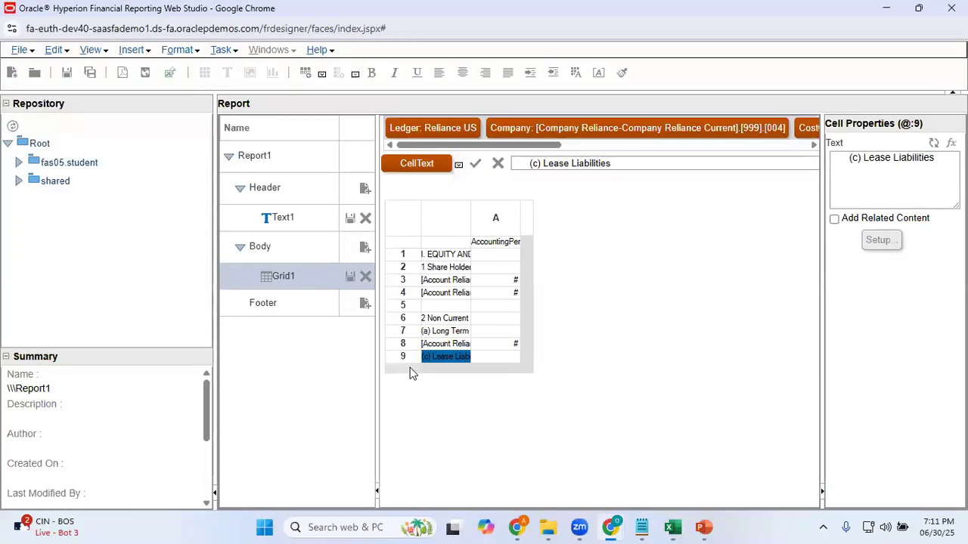
# Insert a text row below row 9 and set its heading cell text to "(d) Other Long Term Liabilities"
pyautogui.click(410, 366)
pyautogui.rightClick(410, 368)
pyautogui.moveTo(469, 372)
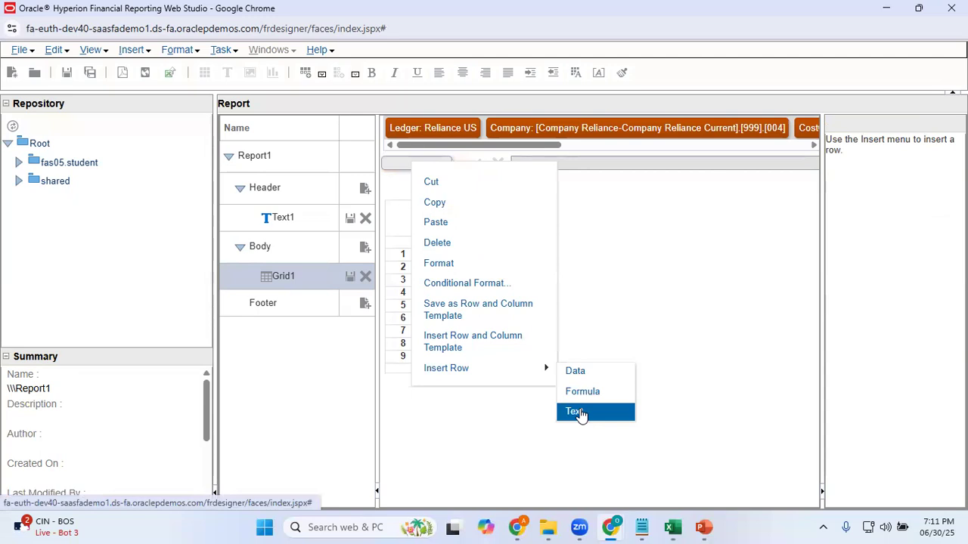
pyautogui.click(578, 412)
pyautogui.click(901, 175)
pyautogui.write('(d) Other Long Term Liabilities')
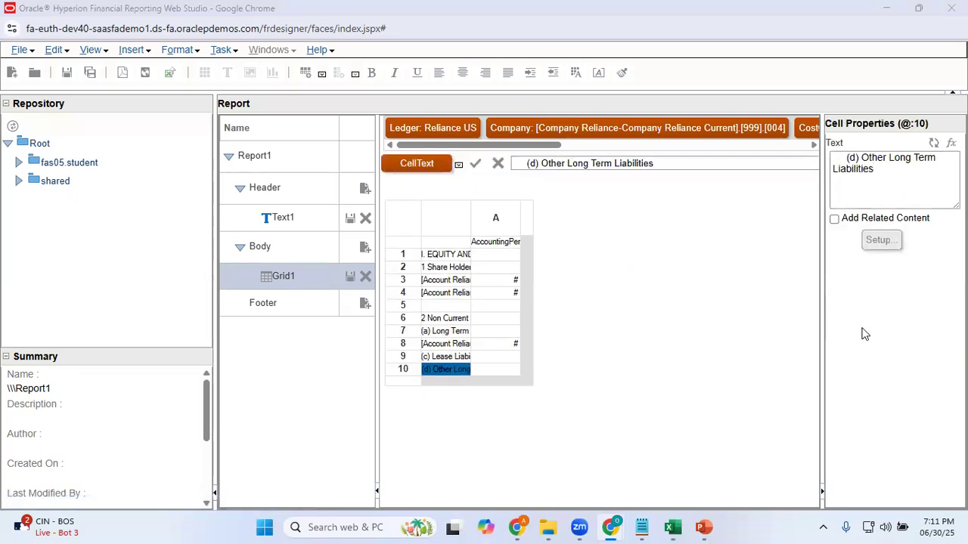
# Check the next line of the Excel layout, then insert a blank text row below row 10 in Web Studio
pyautogui.hotkey('alt', 'Tab')
pyautogui.press('Return')
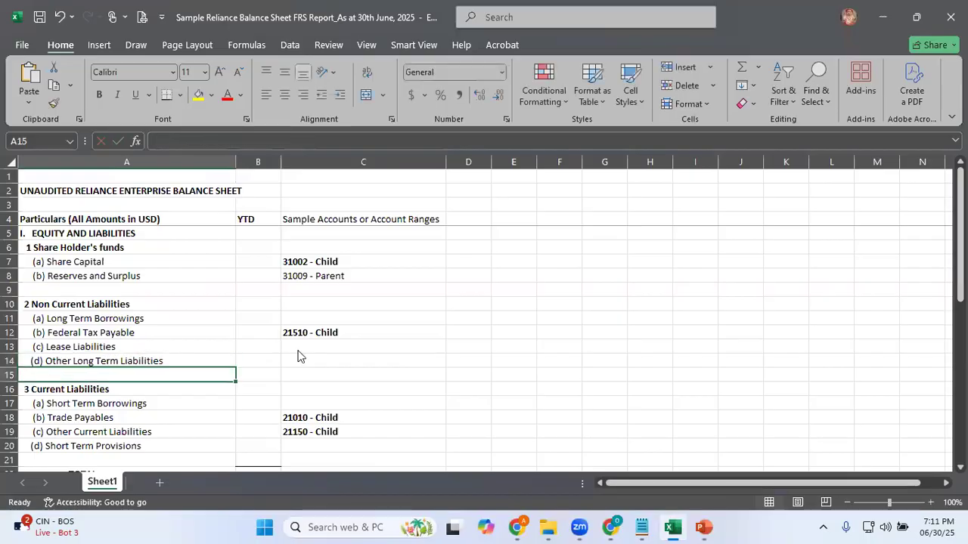
pyautogui.hotkey('alt', 'Tab')
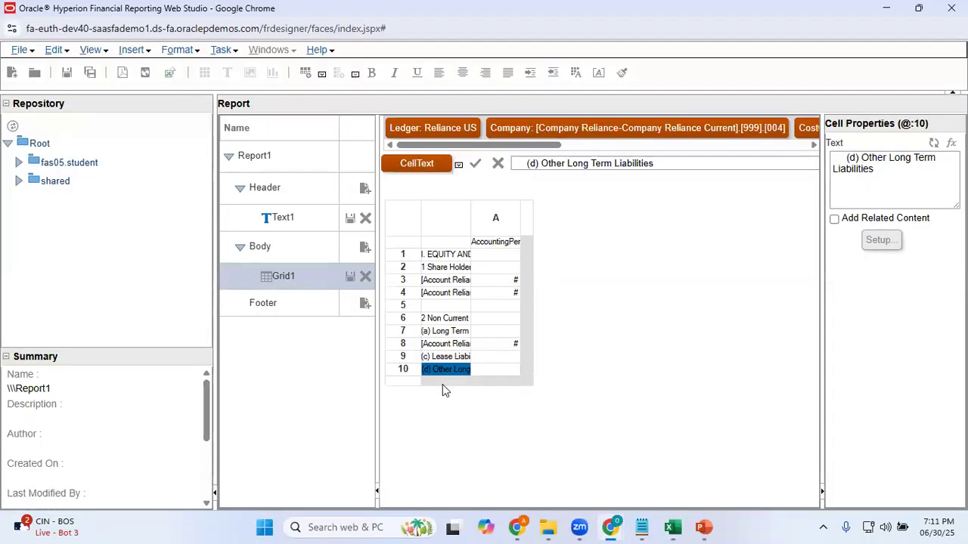
pyautogui.rightClick(406, 383)
pyautogui.moveTo(514, 387)
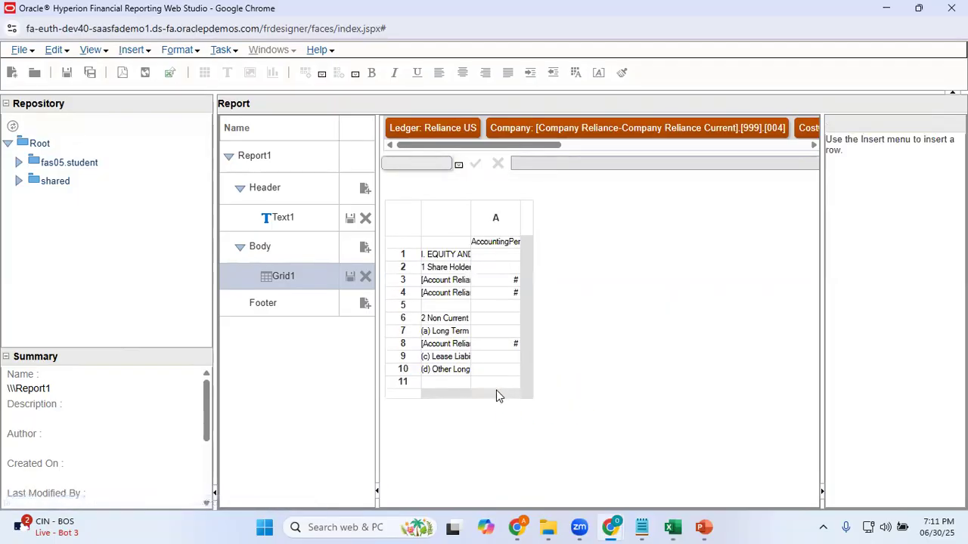
# Copy "3 Current Liabilities" from cell A16 of the Excel sheet into the heading cell of a new text row below blank row 11
pyautogui.click(405, 394)
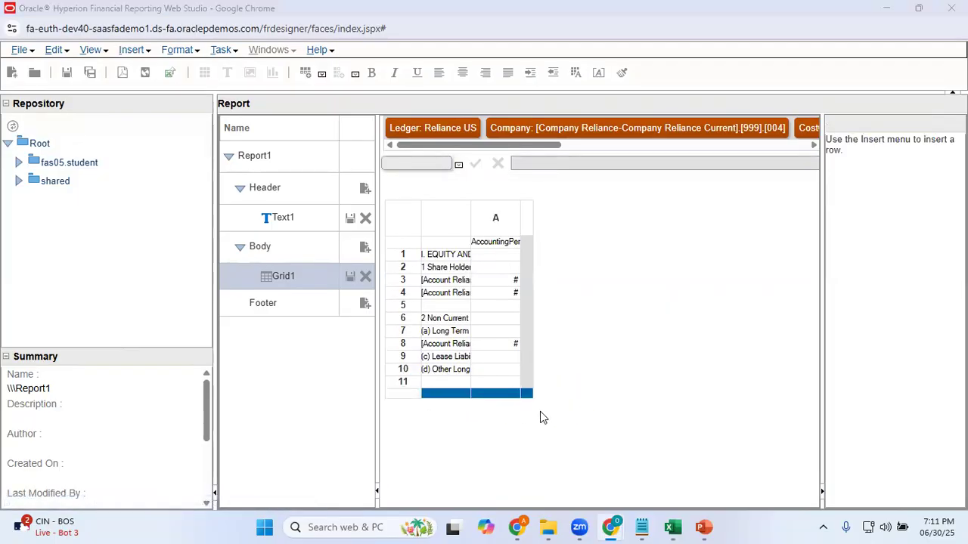
pyautogui.hotkey('alt', 'Tab')
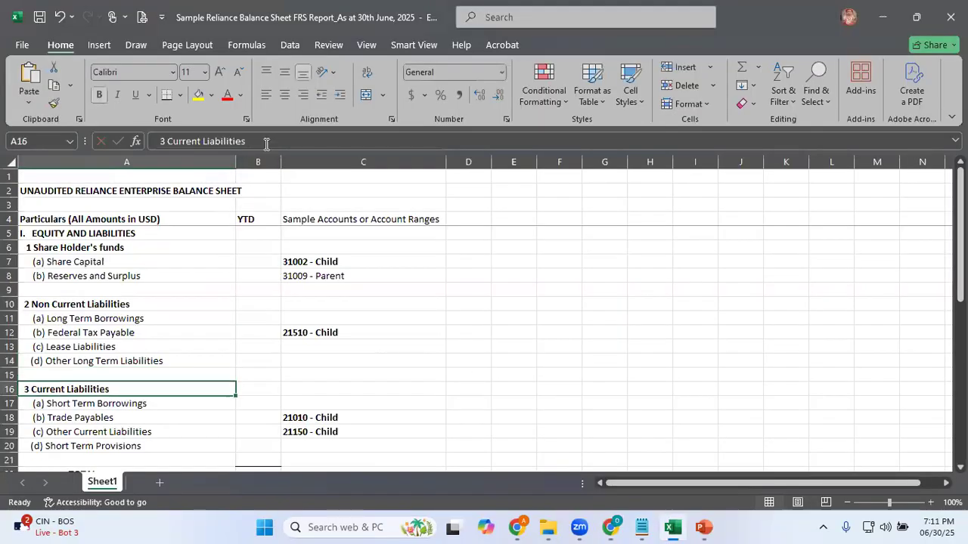
pyautogui.hotkey('alt', 'Tab')
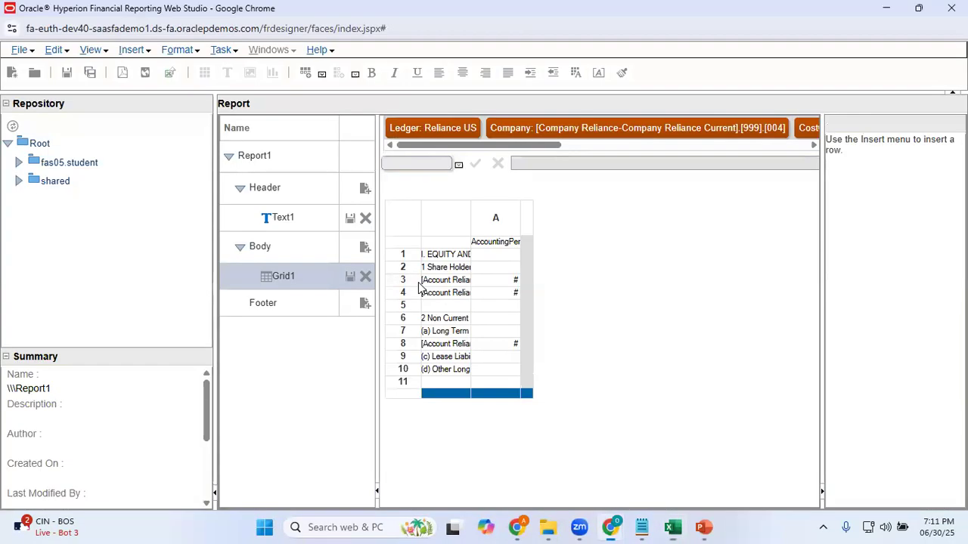
pyautogui.rightClick(404, 400)
pyautogui.moveTo(492, 396)
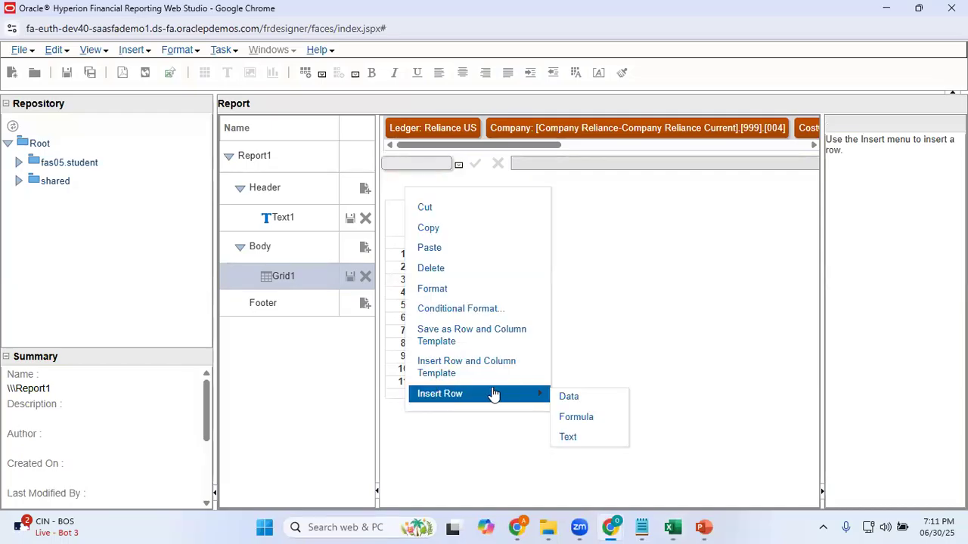
pyautogui.click(567, 437)
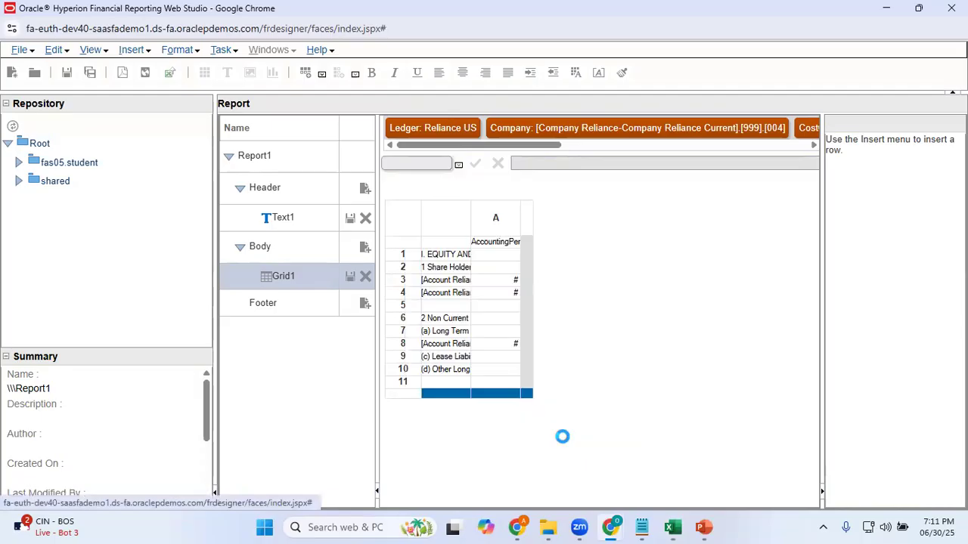
pyautogui.click(437, 395)
pyautogui.click(862, 172)
pyautogui.write('3 Current Liabilities')
pyautogui.click(879, 314)
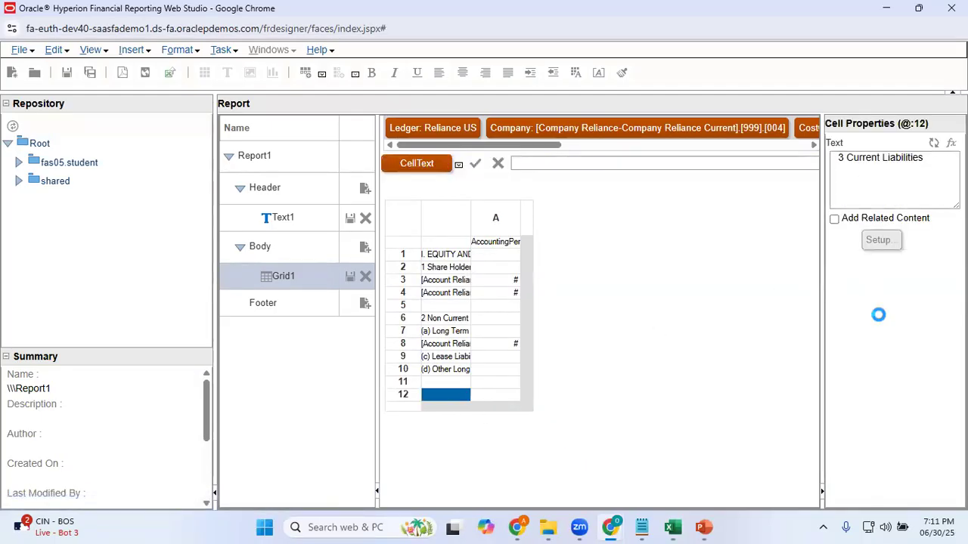
pyautogui.hotkey('alt', 'Tab')
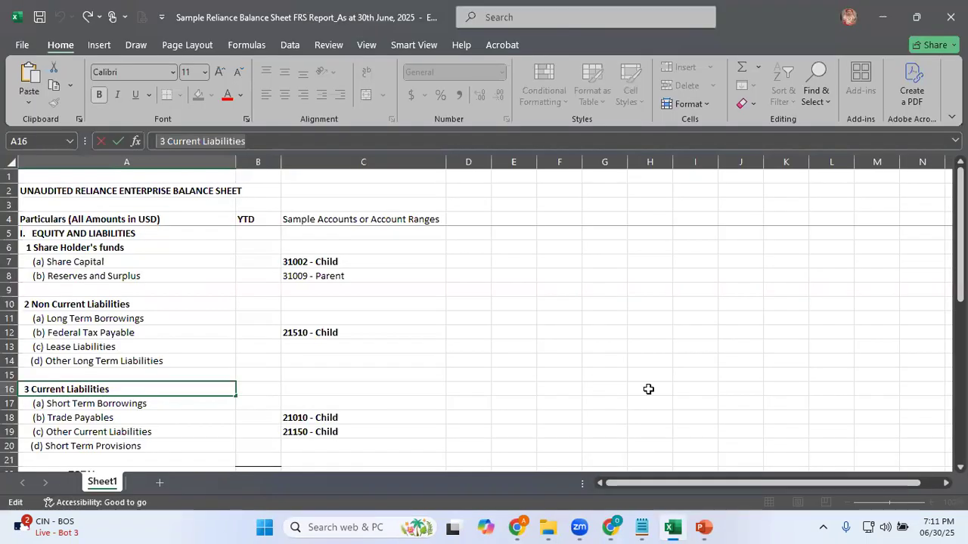
pyautogui.hotkey('alt', 'Tab')
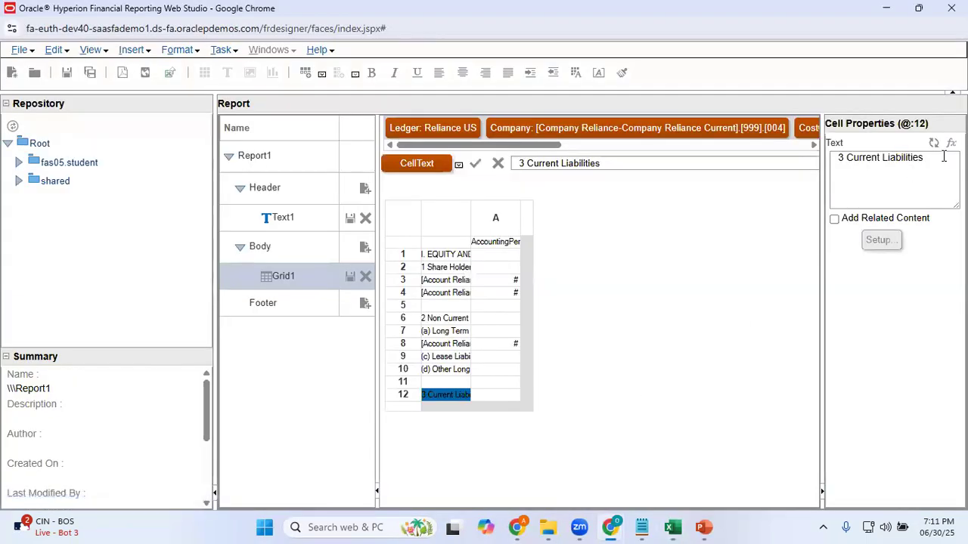
pyautogui.moveTo(944, 157); pyautogui.dragTo(709, 160)
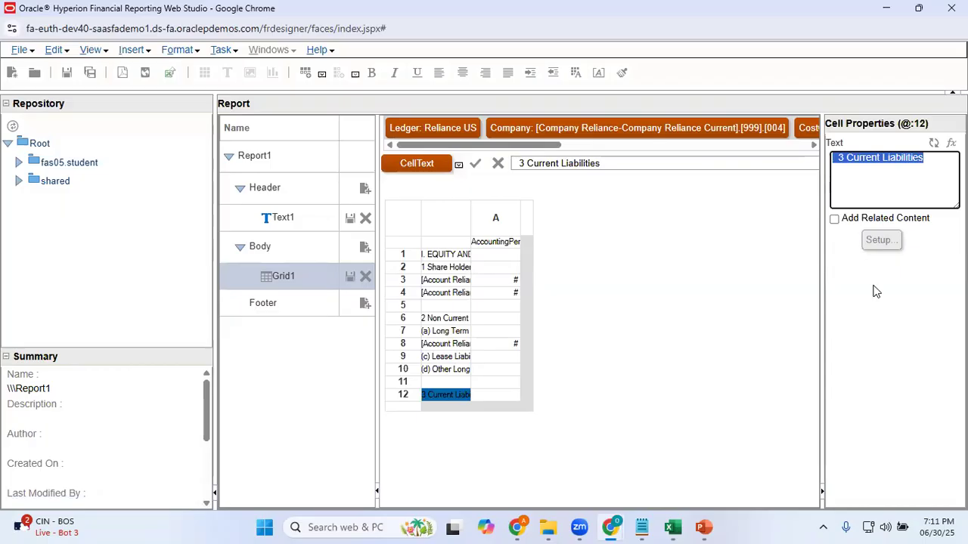
# Copy the label "(a) Short Term Borrowings" from cell A17 of the Excel sheet and return to Web Studio
pyautogui.hotkey('alt', 'Tab')
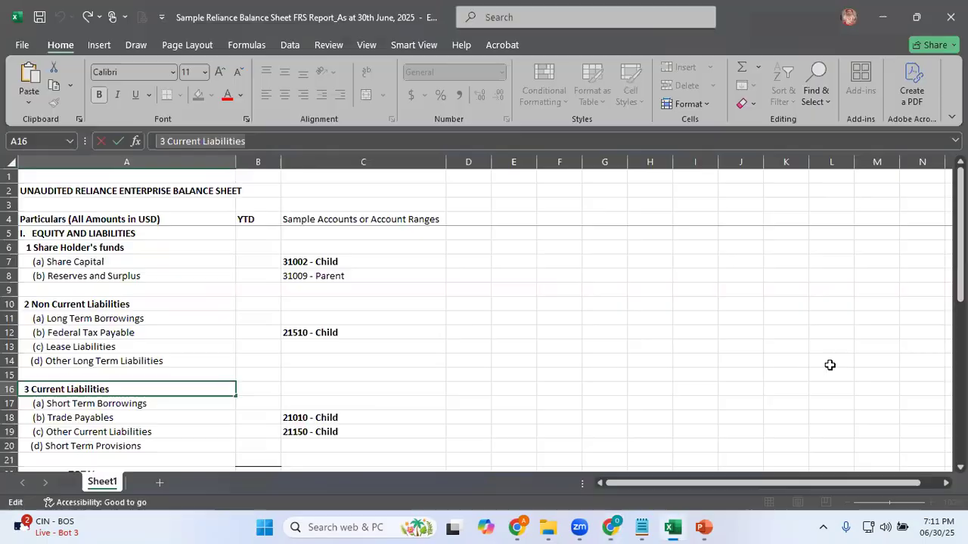
pyautogui.press('Down')
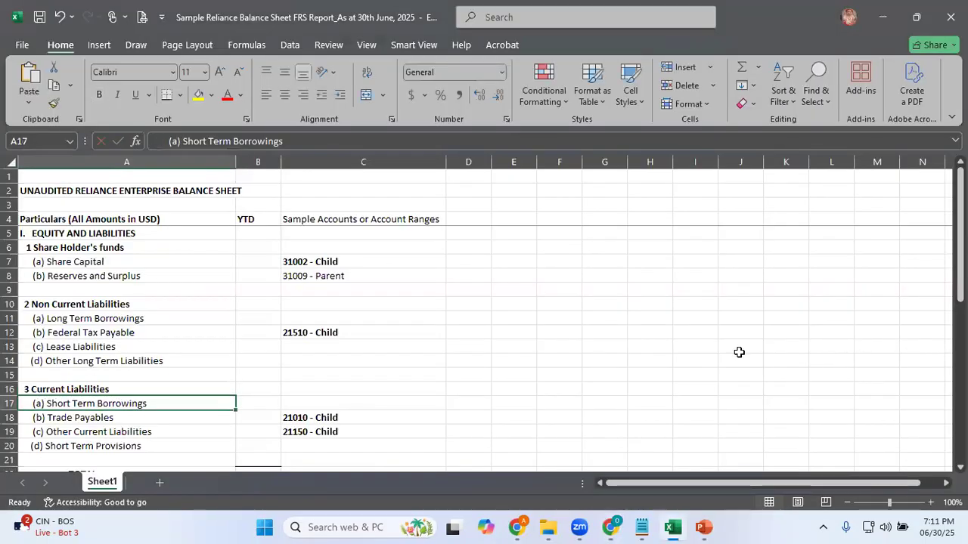
pyautogui.click(316, 140)
pyautogui.hotkey('alt', 'Tab')
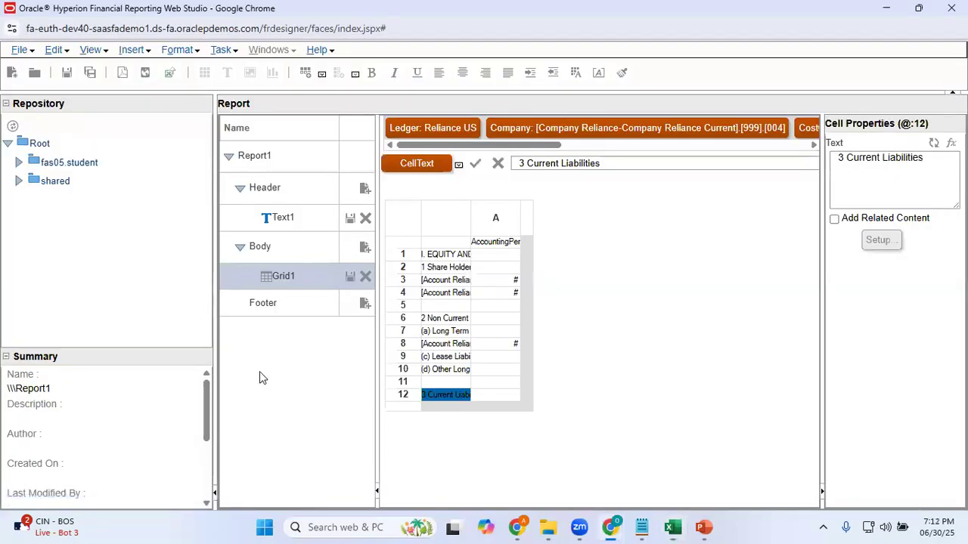
# Insert a text row below row 12 and set its heading cell text to "(a) Short Term Borrowings"
pyautogui.click(401, 408)
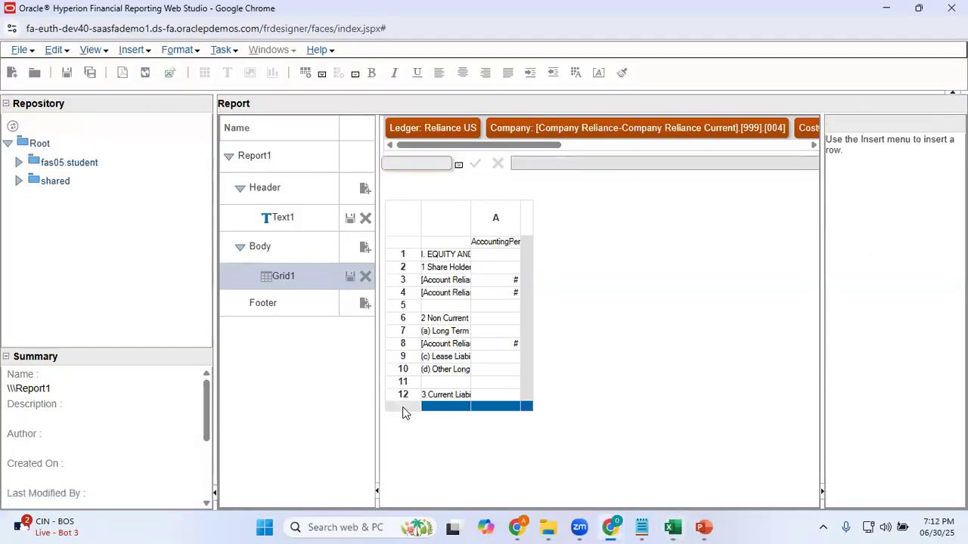
pyautogui.rightClick(404, 411)
pyautogui.moveTo(489, 412)
pyautogui.click(566, 454)
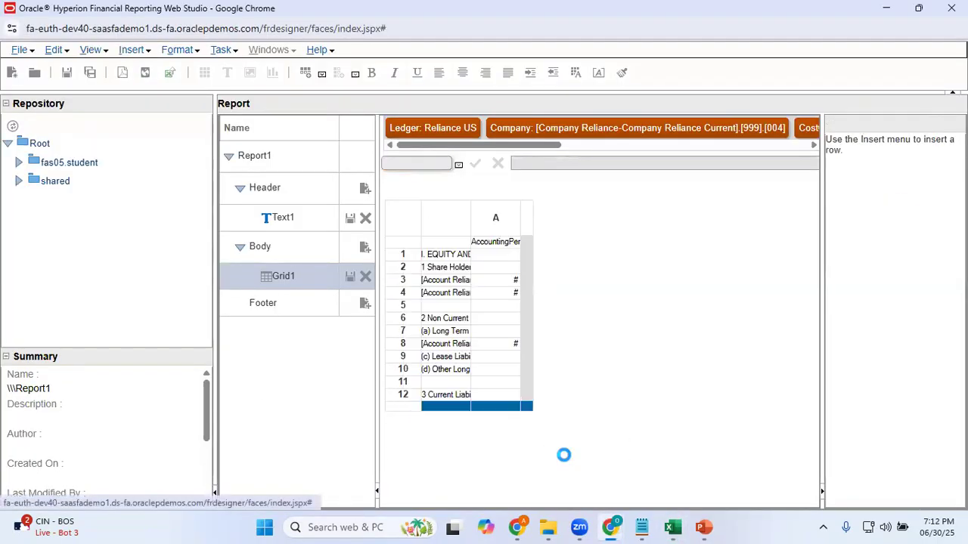
pyautogui.click(447, 409)
pyautogui.write('(a) Short Term Borrowings')
pyautogui.click(882, 324)
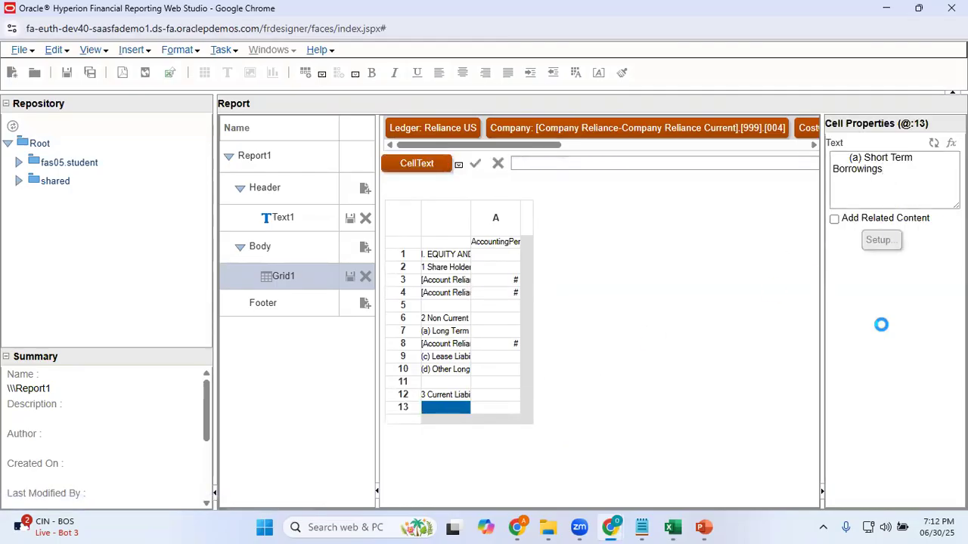
# Copy the label "(b) Trade Payables" from cell A18 of the Excel sheet and return to Web Studio
pyautogui.hotkey('alt', 'Tab')
pyautogui.press('Return')
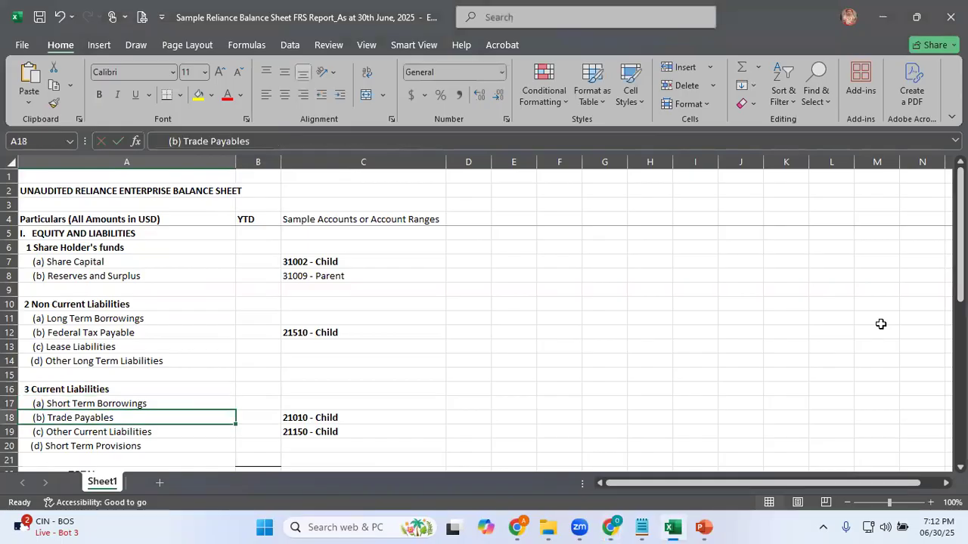
pyautogui.press('F2')
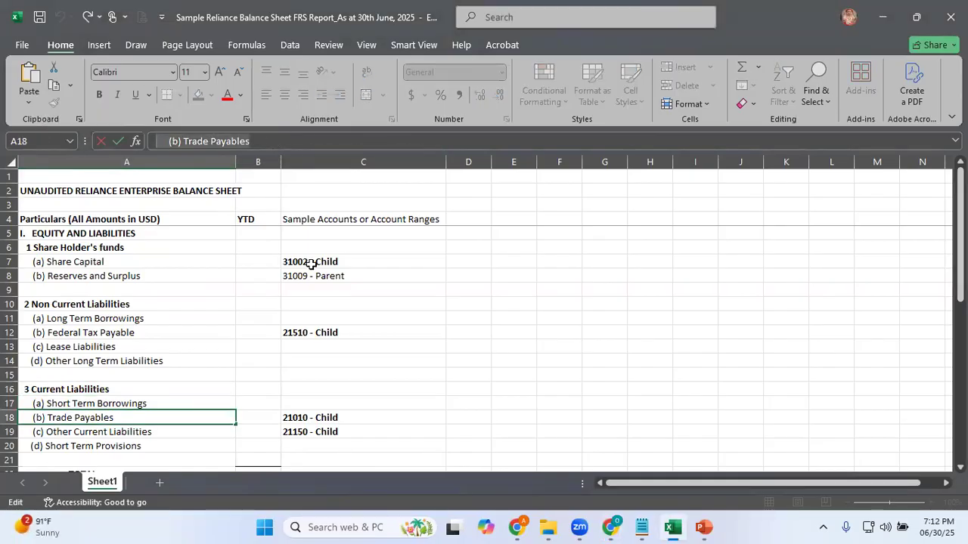
pyautogui.hotkey('alt', 'Tab')
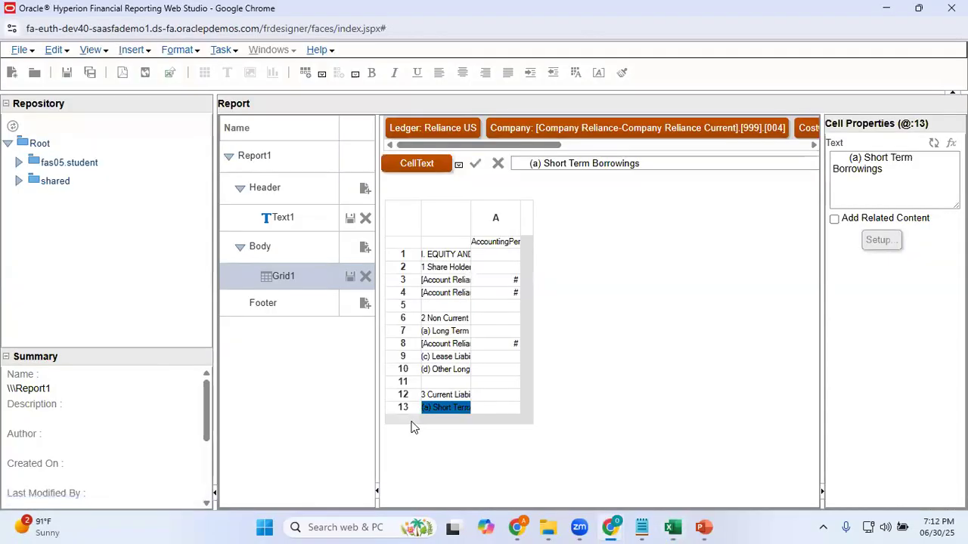
# Insert a data row below row 13 and replace its custom heading with "(b) Trade Payables"
pyautogui.click(409, 420)
pyautogui.rightClick(410, 421)
pyautogui.moveTo(512, 424)
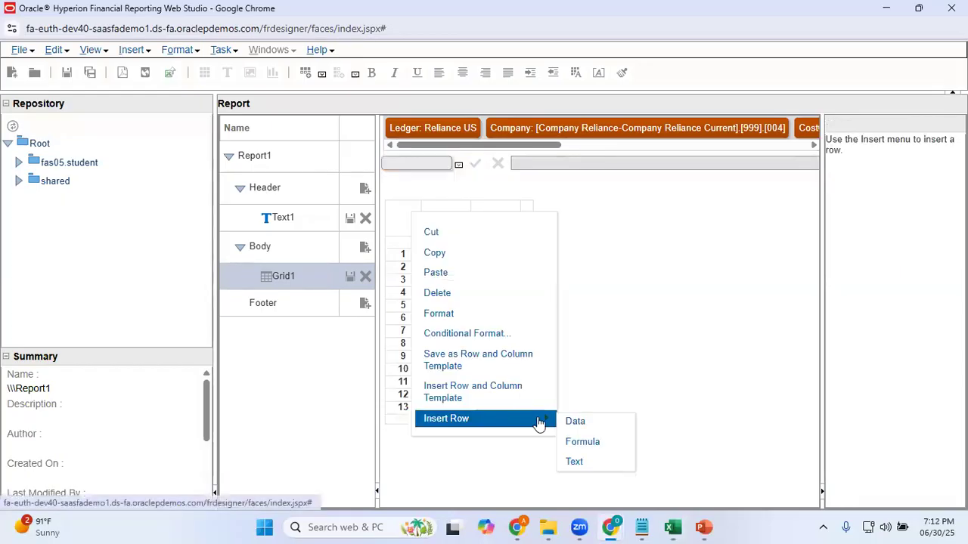
pyautogui.click(568, 422)
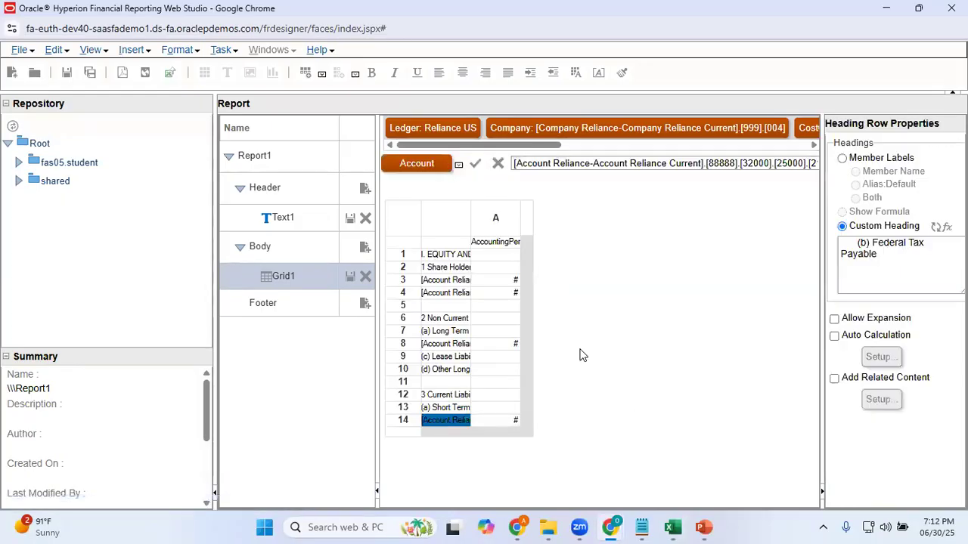
pyautogui.moveTo(901, 261); pyautogui.dragTo(786, 232)
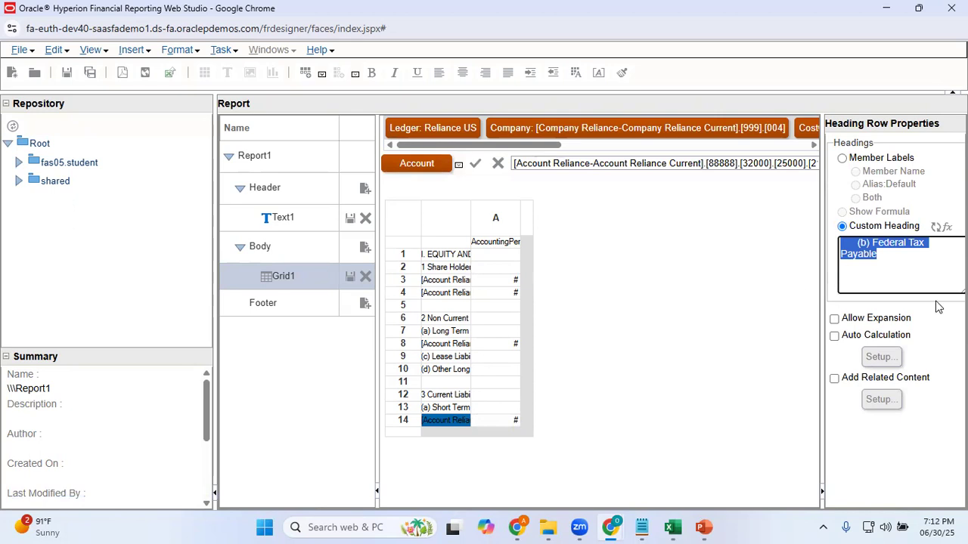
pyautogui.write('(b) Trade Payables')
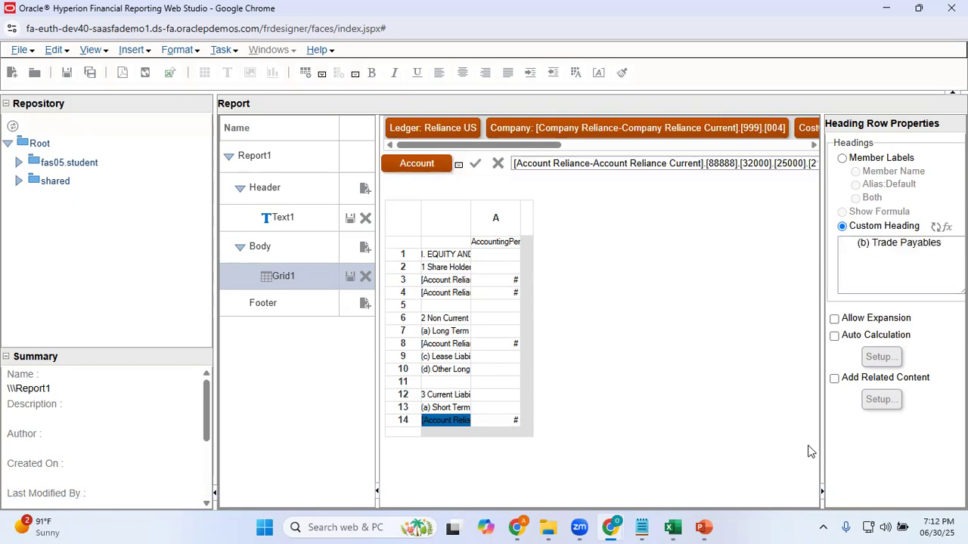
# Check the Trade Payables account in Excel, then search row 14's account members for 21010 and add the Account Reliance Current match to the selection
pyautogui.hotkey('alt', 'Tab')
pyautogui.hotkey('alt', 'Tab')
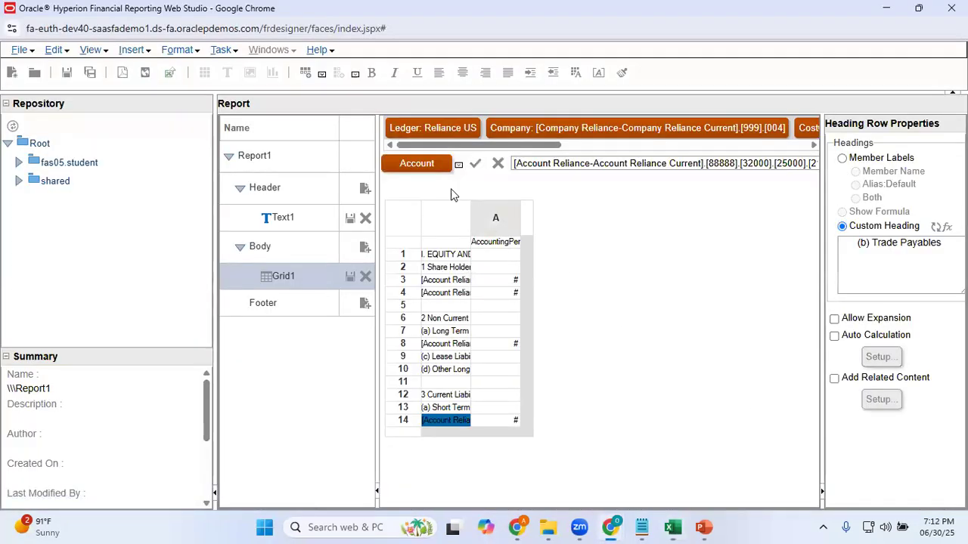
pyautogui.click(426, 166)
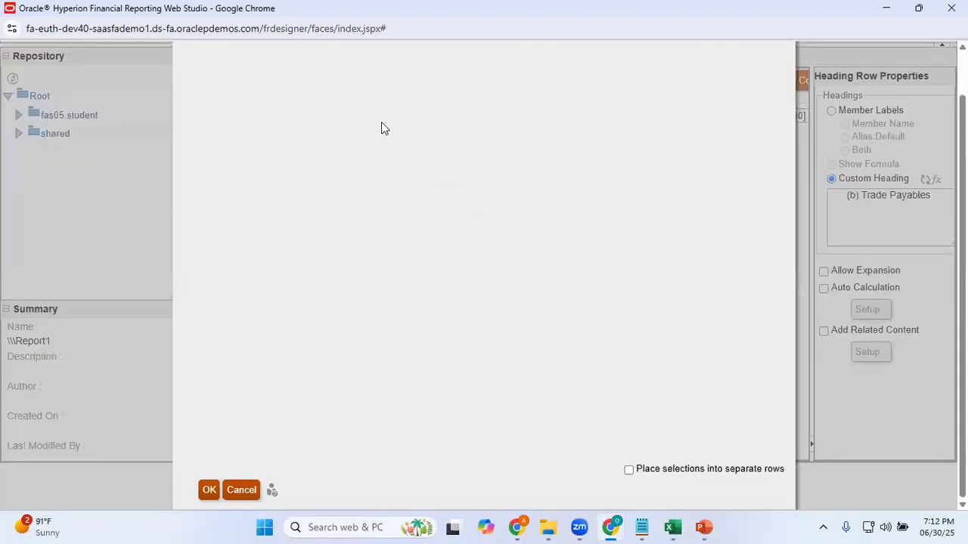
pyautogui.click(420, 61)
pyautogui.write('21010')
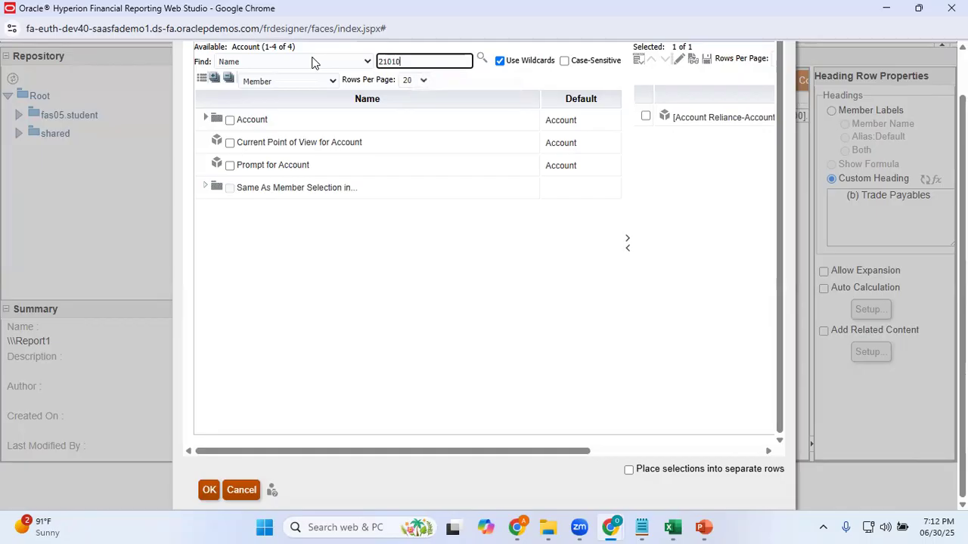
pyautogui.click(482, 58)
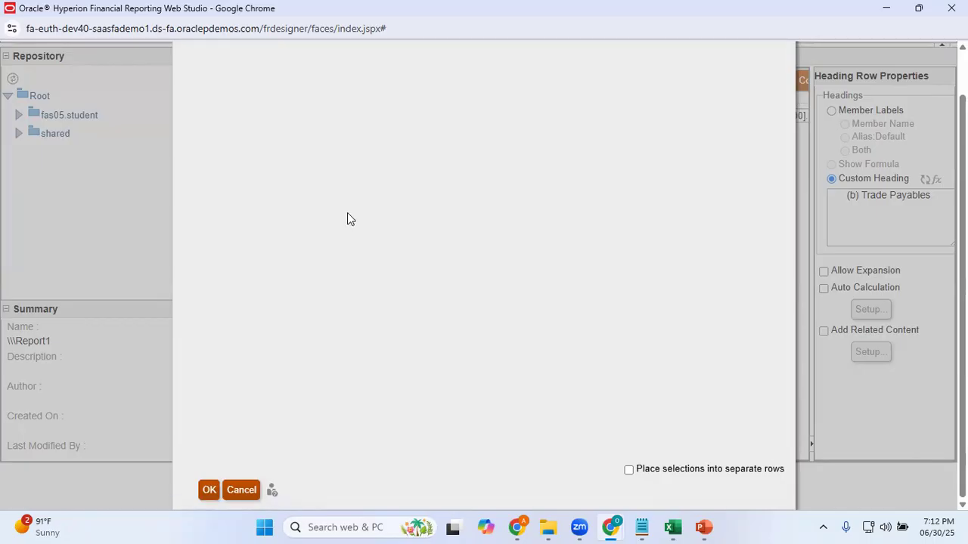
pyautogui.click(206, 149)
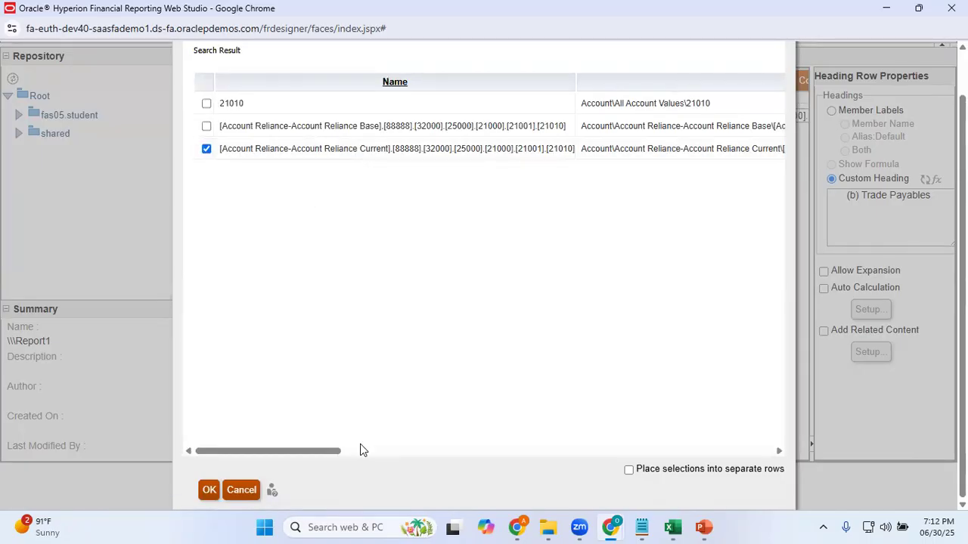
pyautogui.click(210, 490)
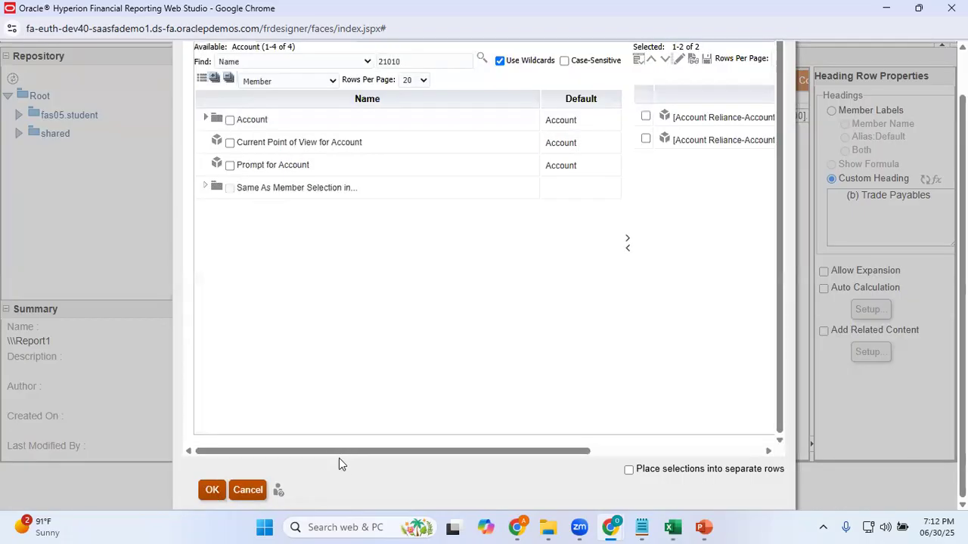
# Remove the 21510 member from row 14's selected accounts and apply the member selection
pyautogui.moveTo(331, 453); pyautogui.dragTo(697, 437)
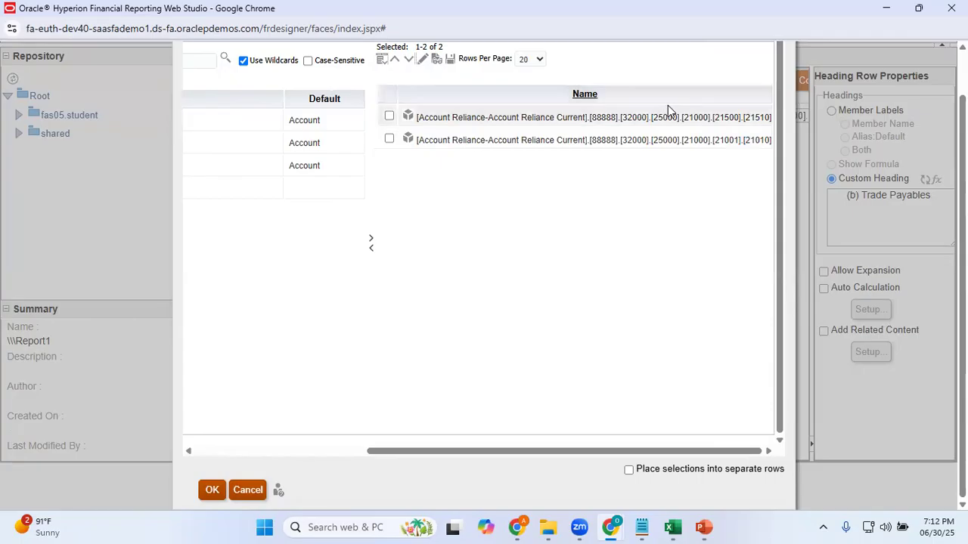
pyautogui.click(389, 115)
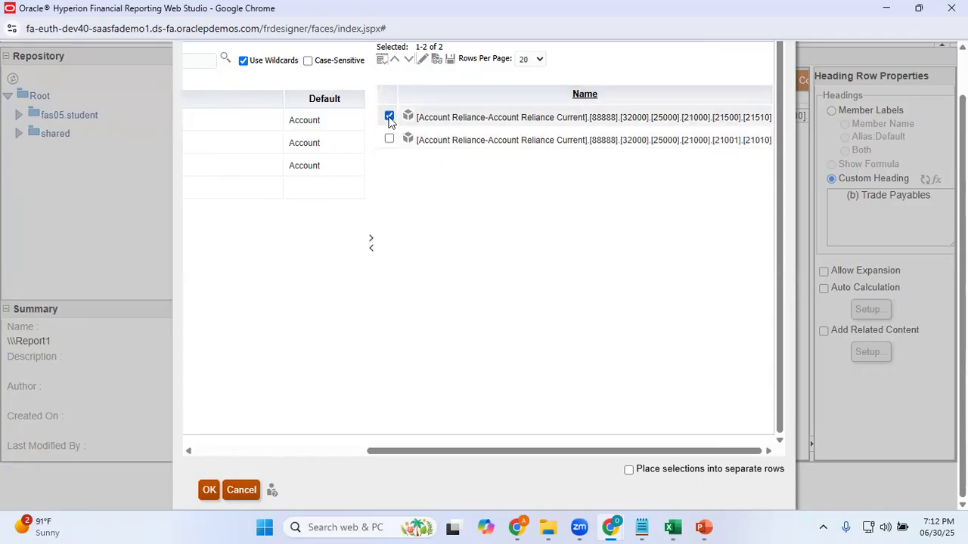
pyautogui.click(372, 250)
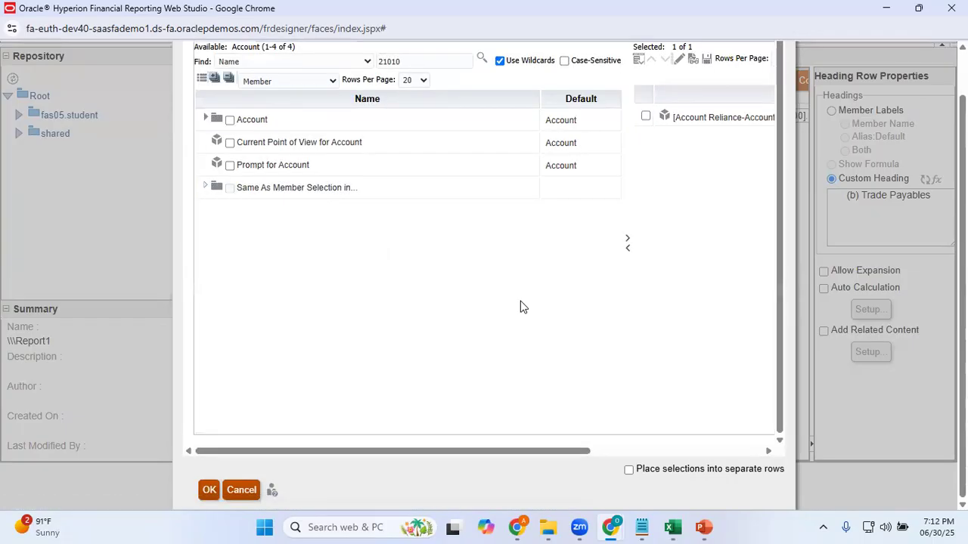
pyautogui.click(210, 490)
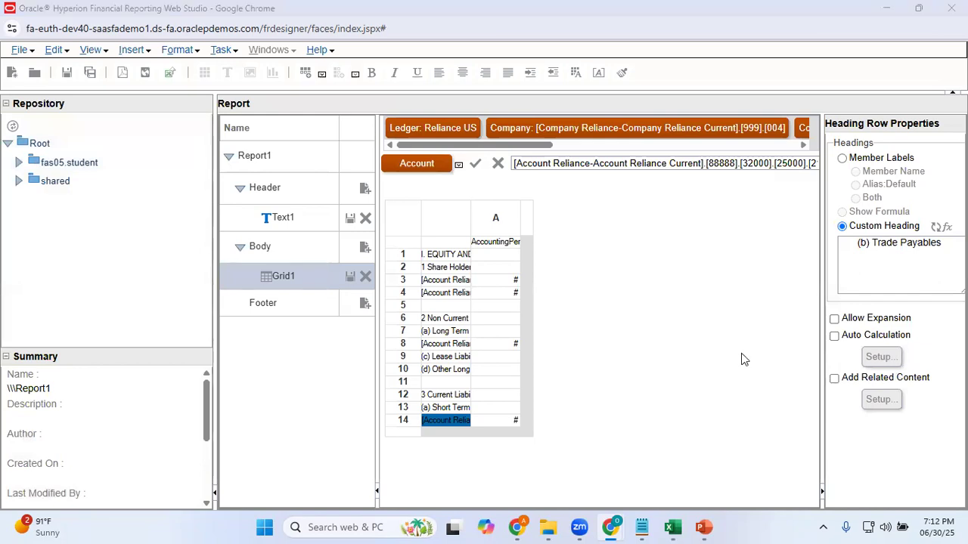
# Copy the label "(c) Other Current Liabilities" from cell A19 of the Excel sheet and return to Web Studio
pyautogui.hotkey('alt', 'Tab')
pyautogui.press('Down')
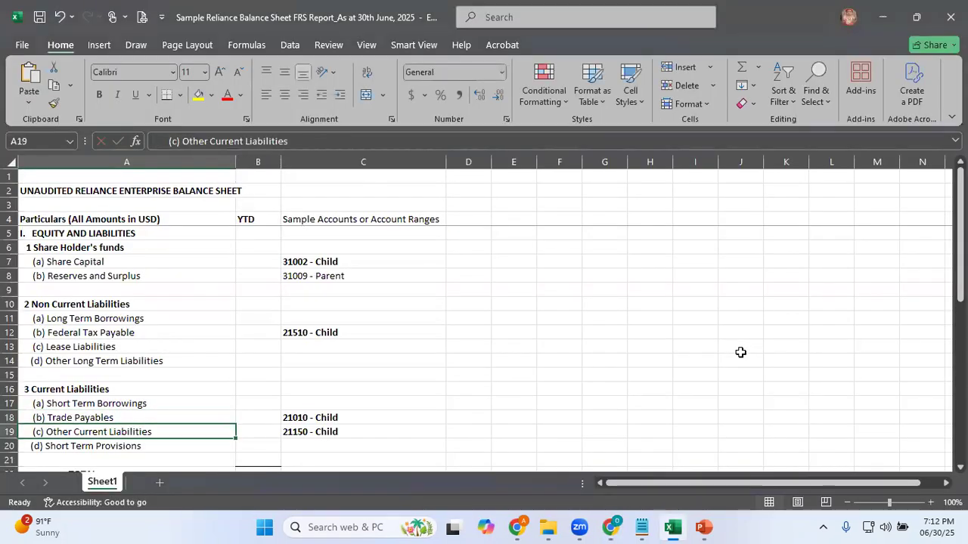
pyautogui.click(167, 141)
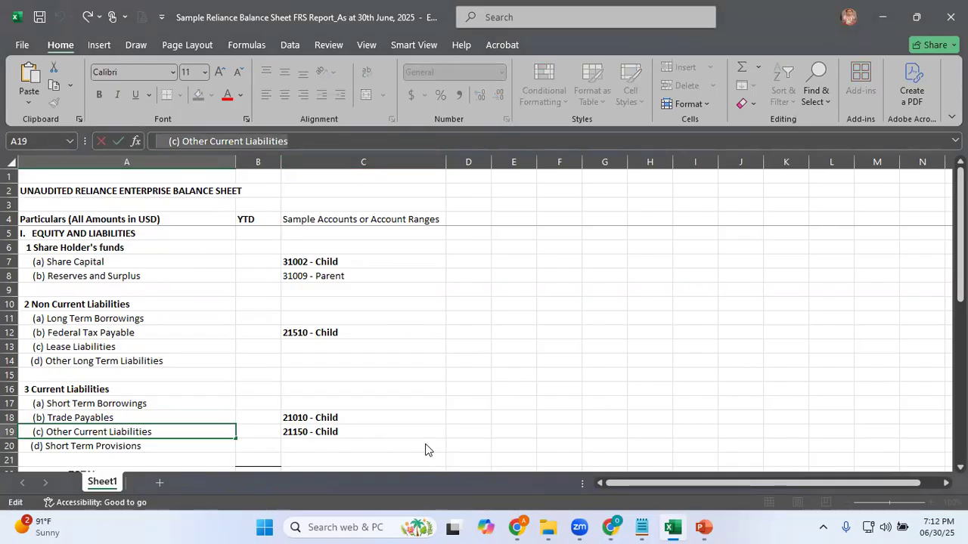
pyautogui.hotkey('alt', 'Tab')
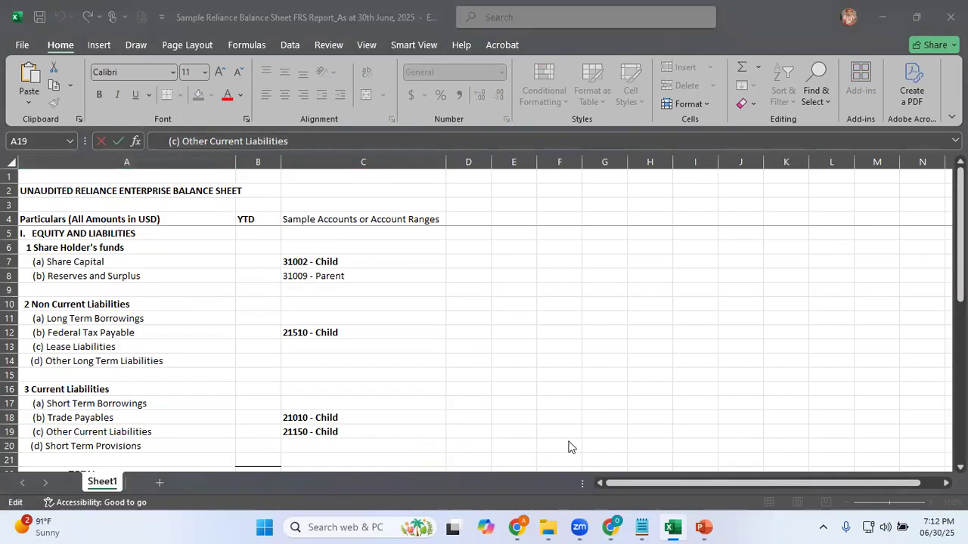
pyautogui.hotkey('alt', 'Tab')
# Insert a data row below row 14 and replace its custom heading with "(c) Other Current Liabilities"
pyautogui.rightClick(409, 429)
pyautogui.moveTo(451, 436)
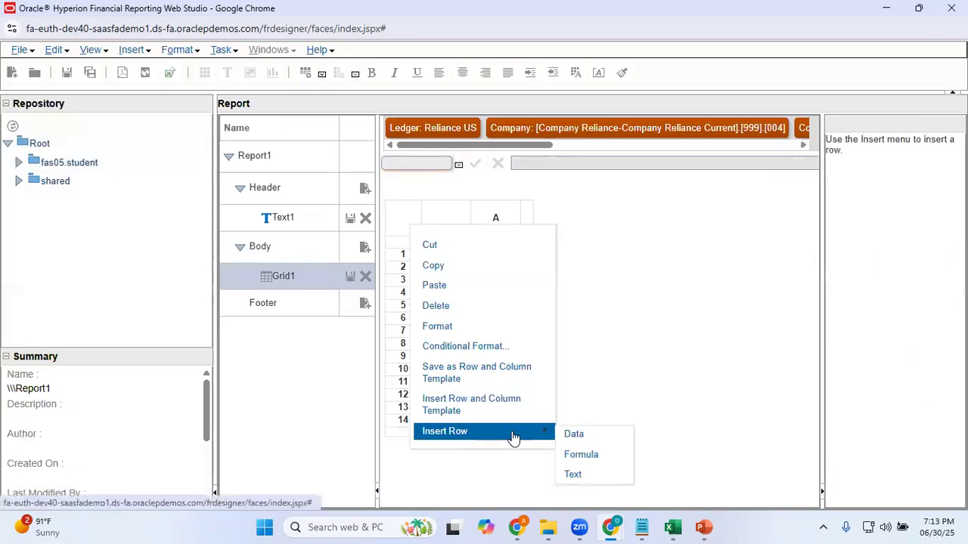
pyautogui.click(572, 435)
pyautogui.click(461, 432)
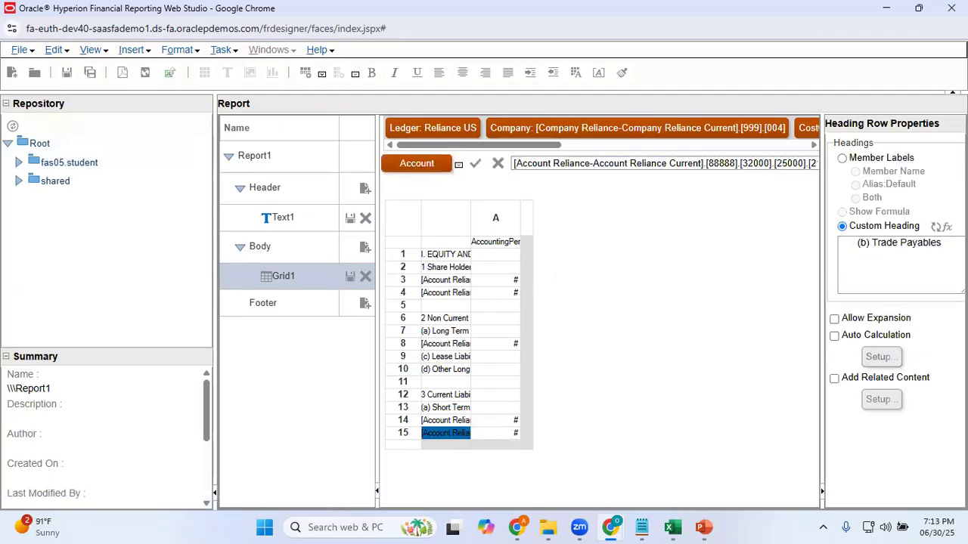
pyautogui.moveTo(947, 244); pyautogui.dragTo(753, 245)
pyautogui.write('(c) Other Current Liabilities')
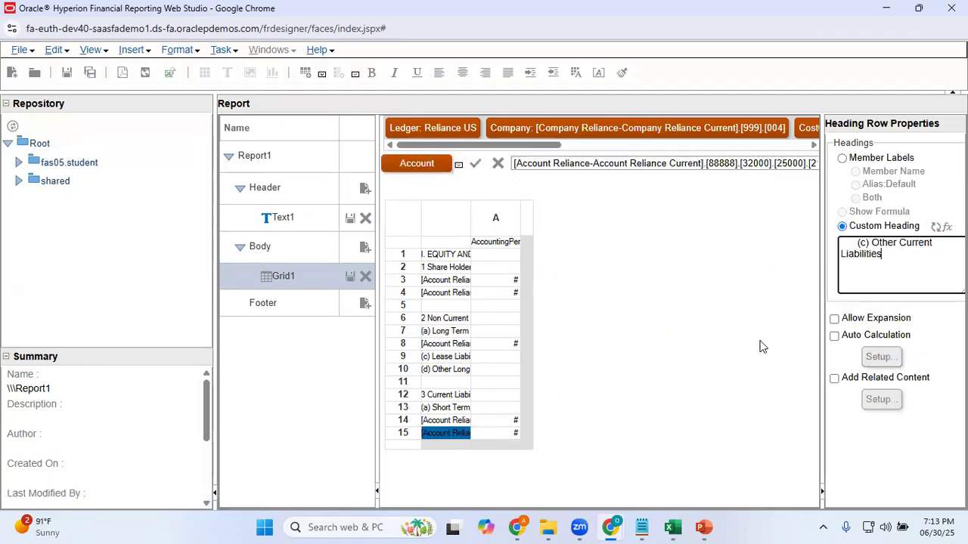
pyautogui.click(870, 439)
# Search row 15's account members for 21150, check the account in Excel, and add the Account Reliance Current match to the selection
pyautogui.click(417, 165)
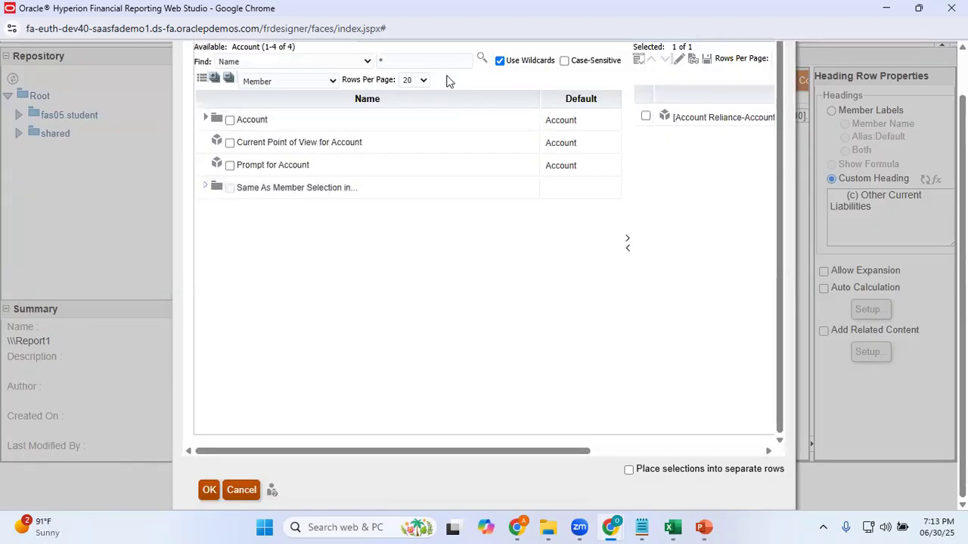
pyautogui.click(424, 61)
pyautogui.write('21150')
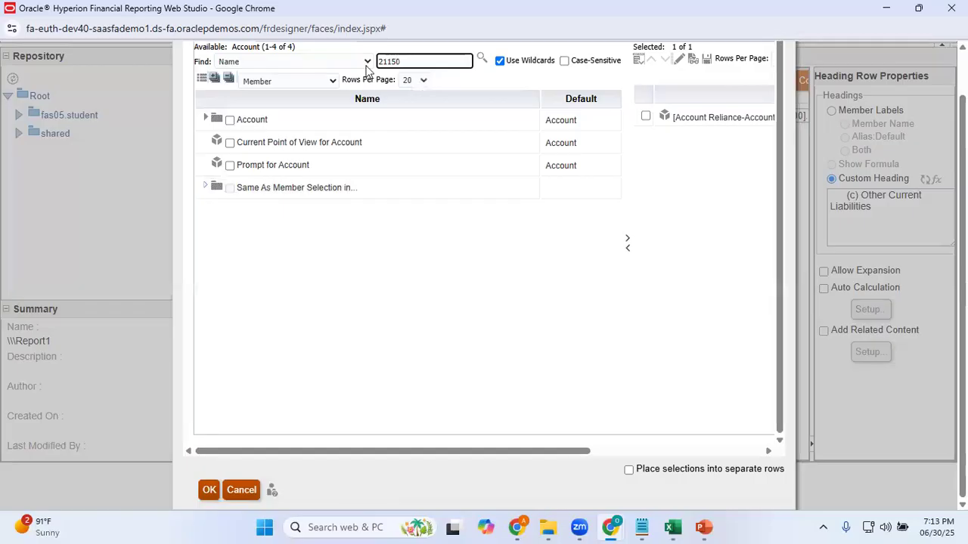
pyautogui.click(481, 58)
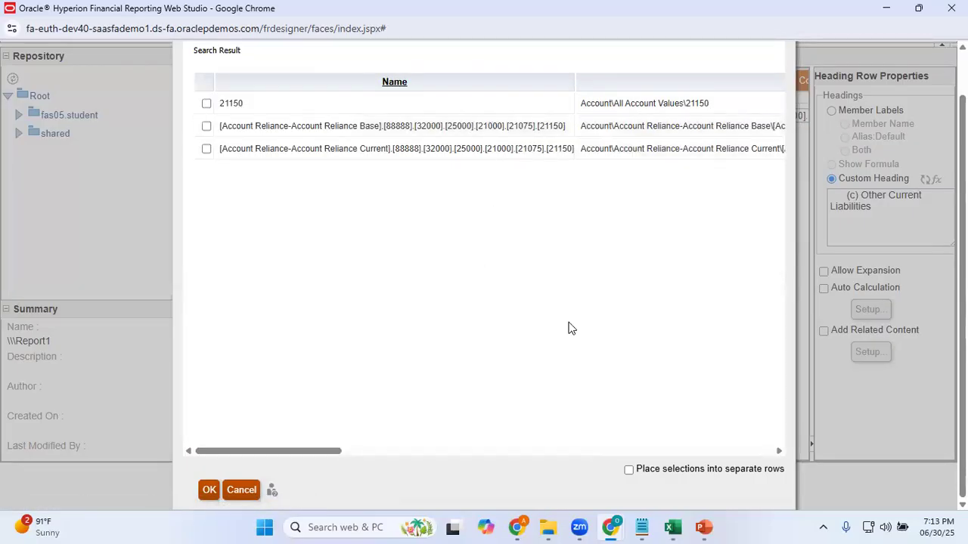
pyautogui.click(675, 526)
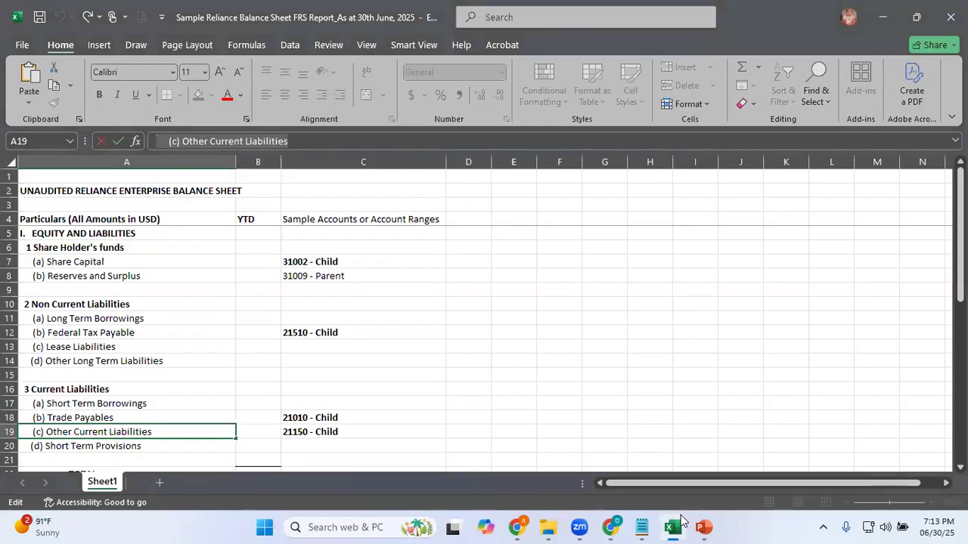
pyautogui.moveTo(611, 527)
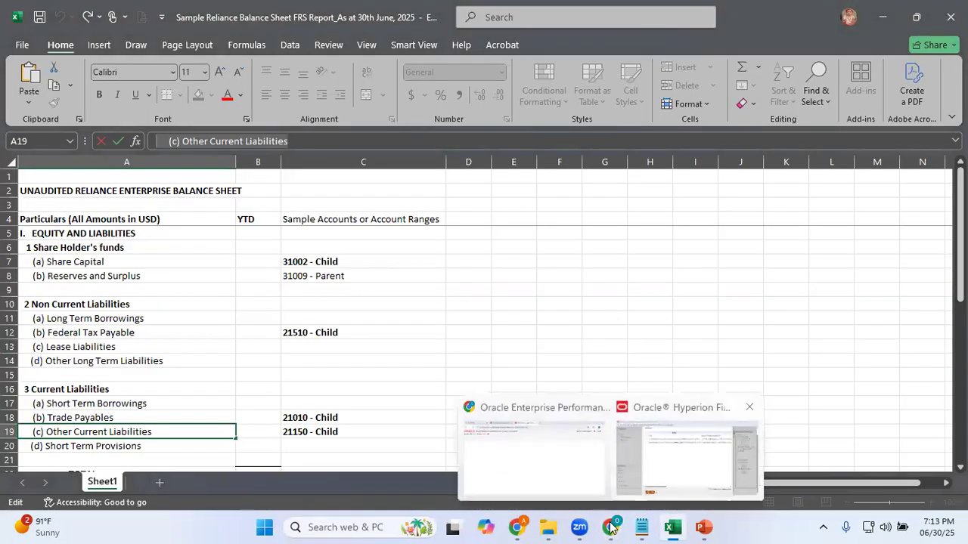
pyautogui.click(688, 453)
pyautogui.click(207, 148)
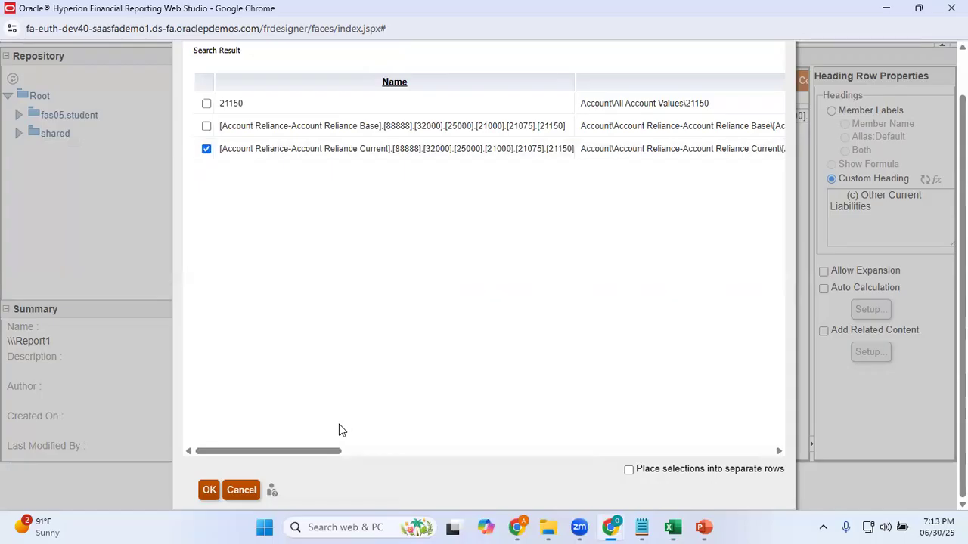
# Remove the 21010 member from row 15's selected accounts and apply the member selection
pyautogui.moveTo(339, 454); pyautogui.dragTo(736, 424)
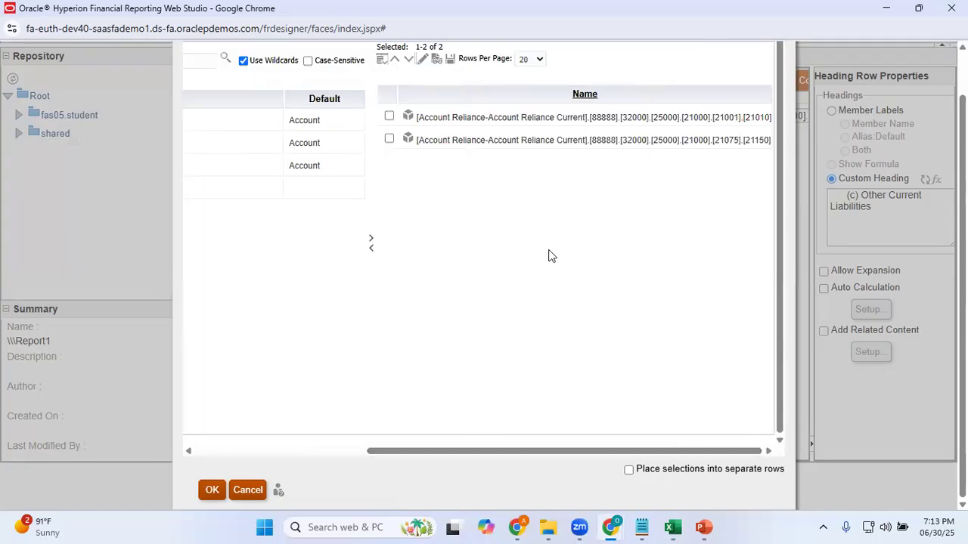
pyautogui.click(389, 116)
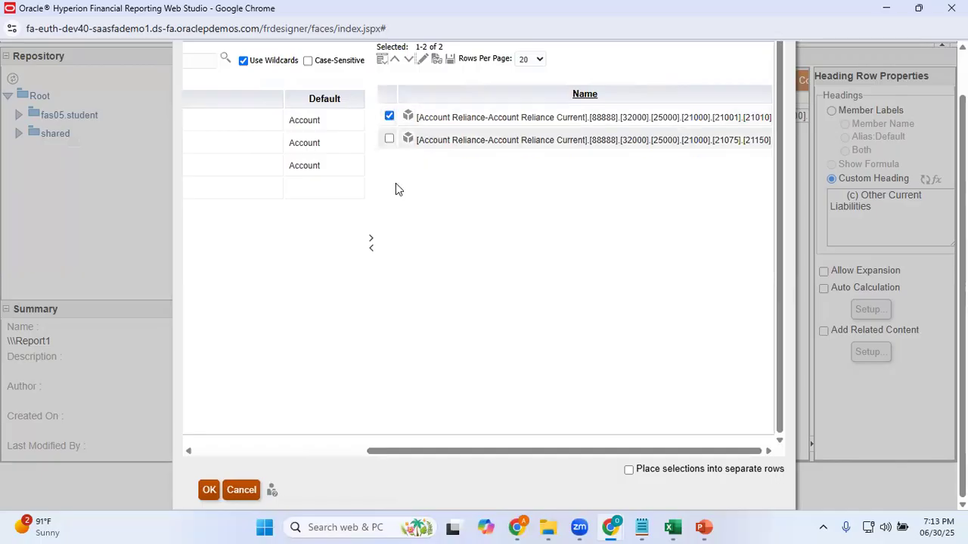
pyautogui.click(370, 248)
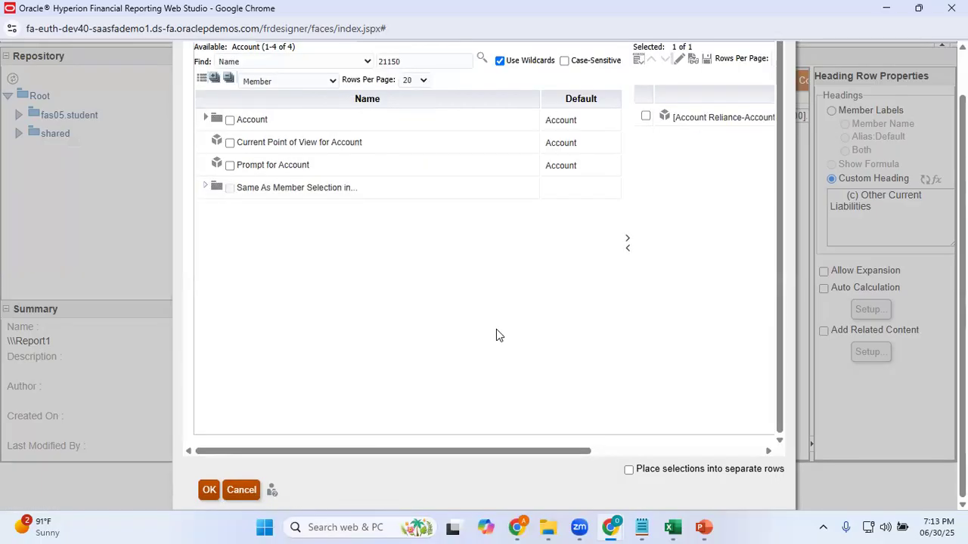
pyautogui.moveTo(573, 453); pyautogui.dragTo(809, 454)
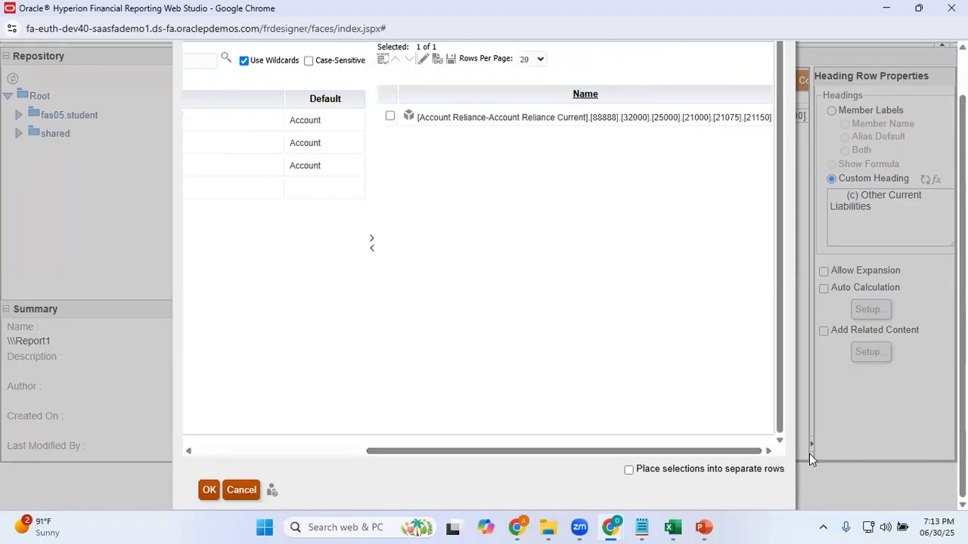
pyautogui.click(209, 489)
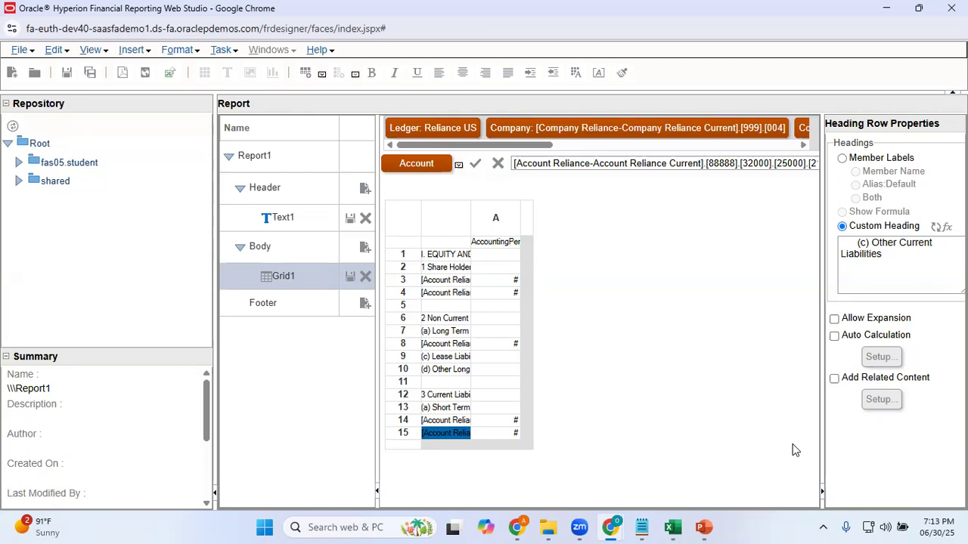
# Copy the label "(d) Short Term Provisions" from cell A20 of the Excel sheet and return to Web Studio
pyautogui.hotkey('alt', 'Tab')
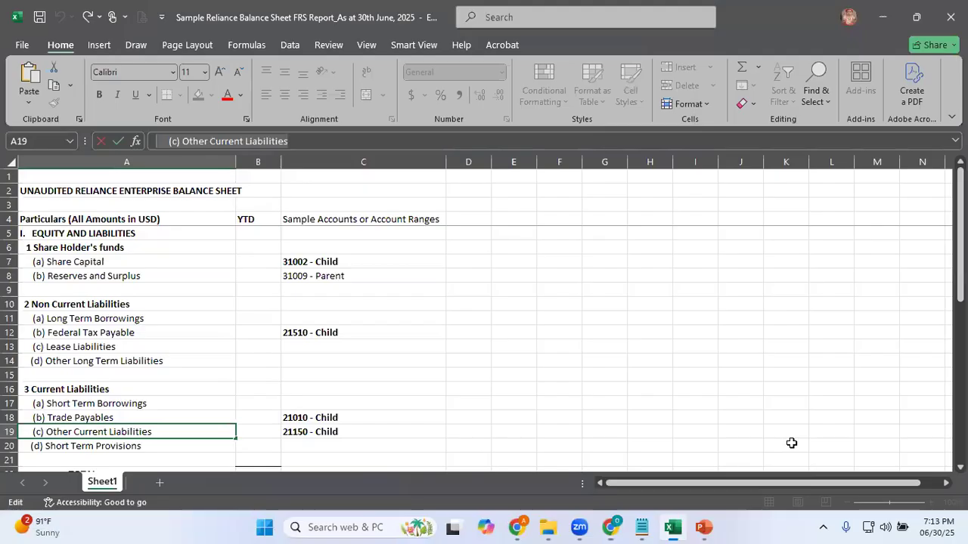
pyautogui.press('Down')
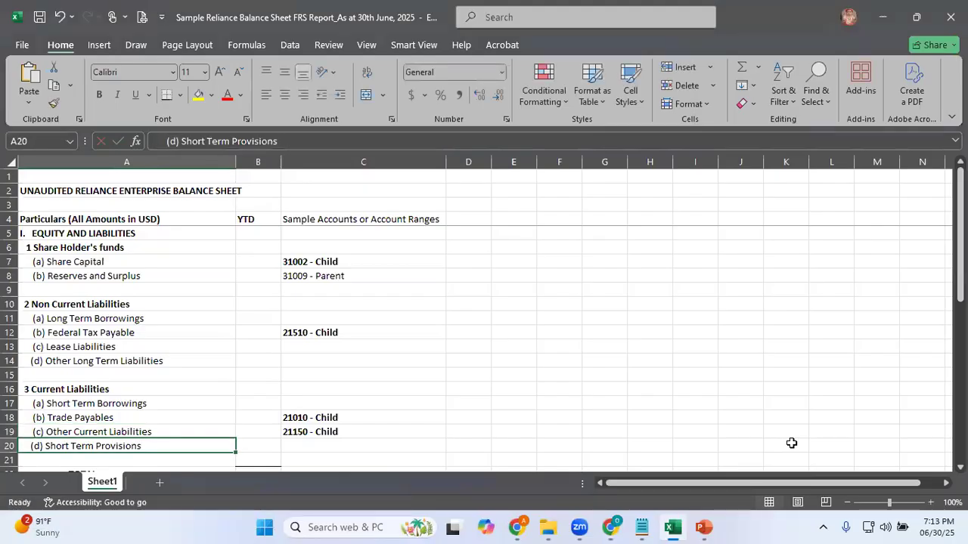
pyautogui.click(301, 140)
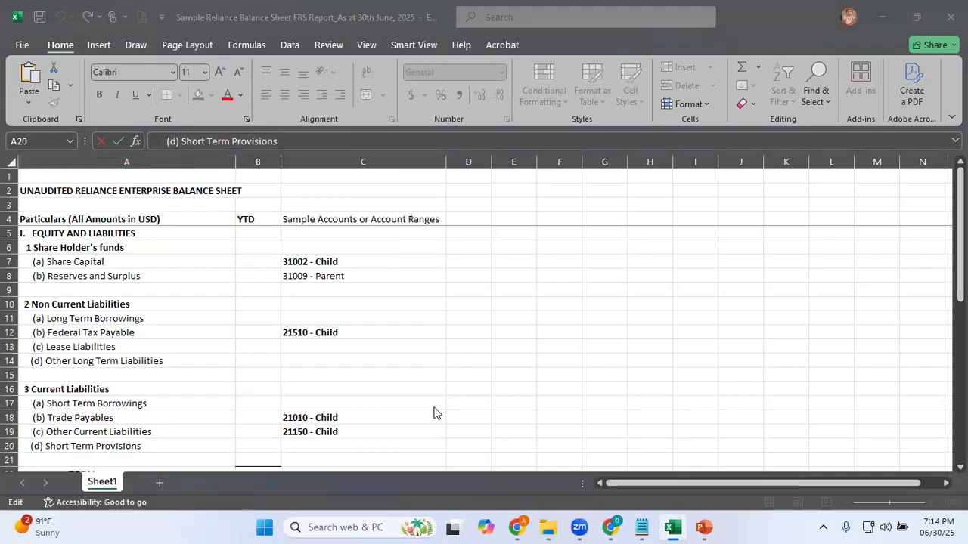
pyautogui.hotkey('alt', 'Tab')
# Insert a text row below row 15 and set its text to "(d) Short Term Provisions"
pyautogui.rightClick(401, 448)
pyautogui.moveTo(519, 452)
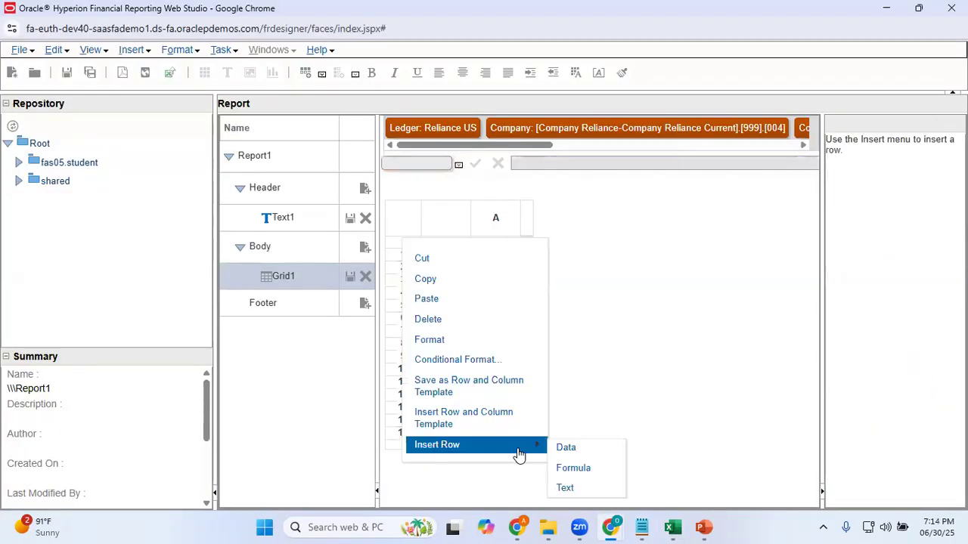
pyautogui.click(567, 489)
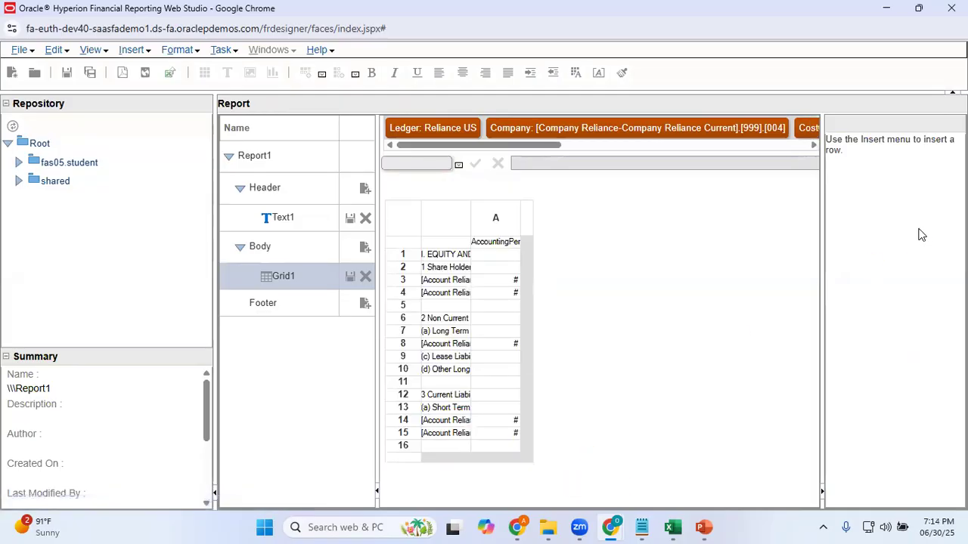
pyautogui.click(457, 447)
pyautogui.click(876, 183)
pyautogui.write('(d) Short Term Provisions')
pyautogui.click(892, 351)
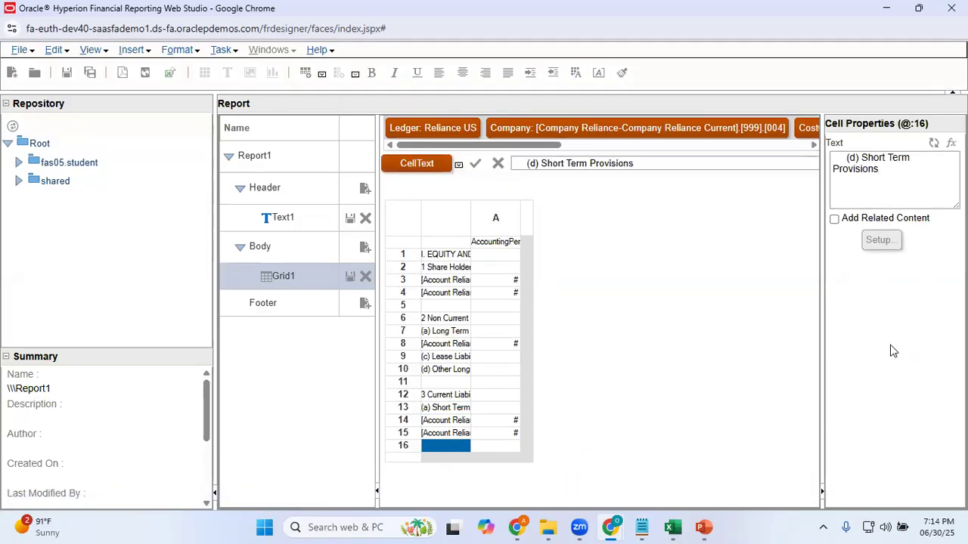
# Check the blank row 21 in Excel, then insert an empty text row below row 16 in the Web Studio grid
pyautogui.hotkey('alt', 'Tab')
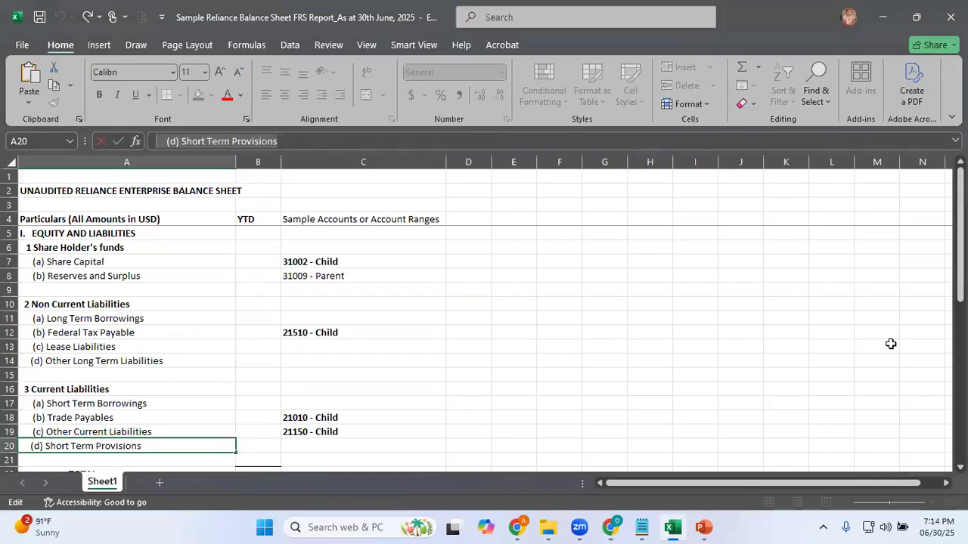
pyautogui.scroll(-2, 891, 344)
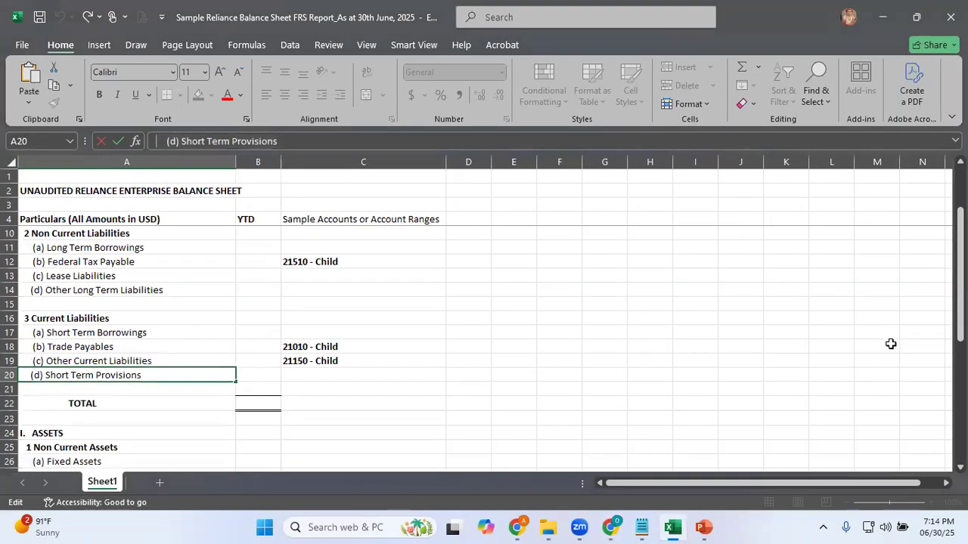
pyautogui.click(183, 389)
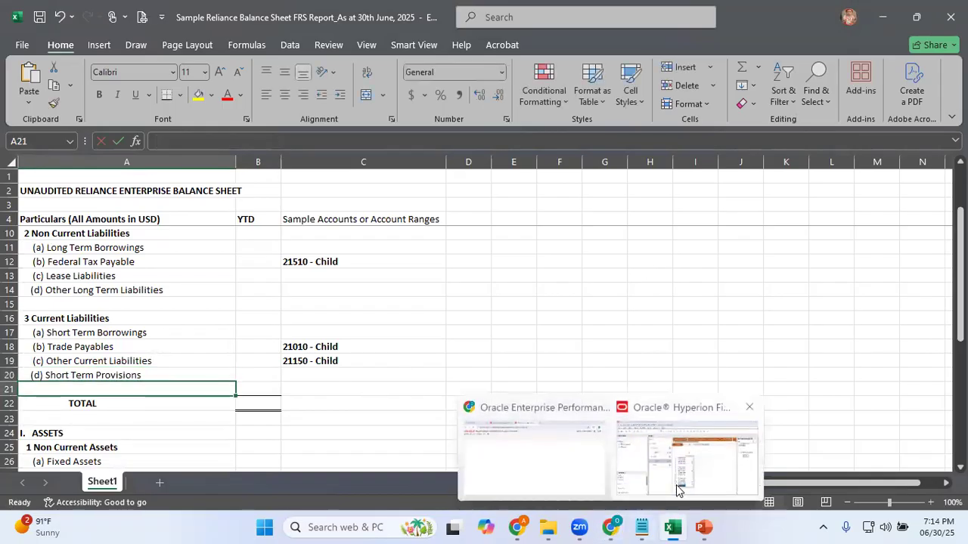
pyautogui.click(527, 473)
pyautogui.rightClick(406, 456)
pyautogui.moveTo(536, 458)
pyautogui.click(569, 491)
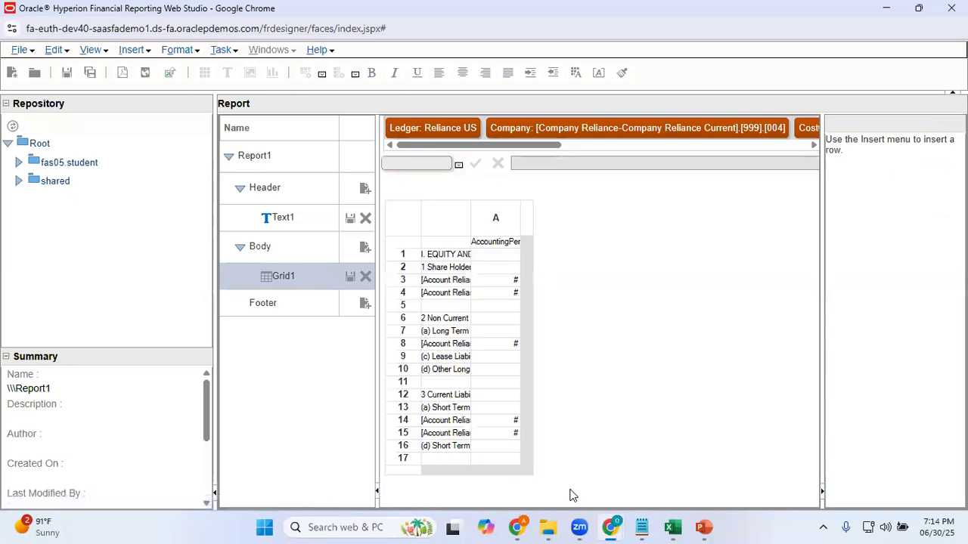
# Check the TOTAL line in Excel, then insert a formula row below row 17 and switch its heading to Custom Heading
pyautogui.hotkey('alt', 'Tab')
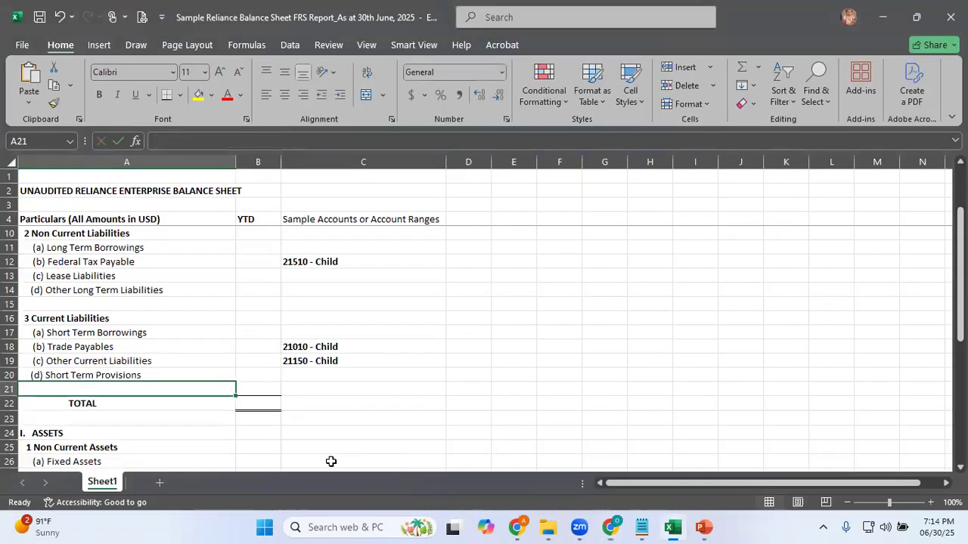
pyautogui.hotkey('alt', 'Tab')
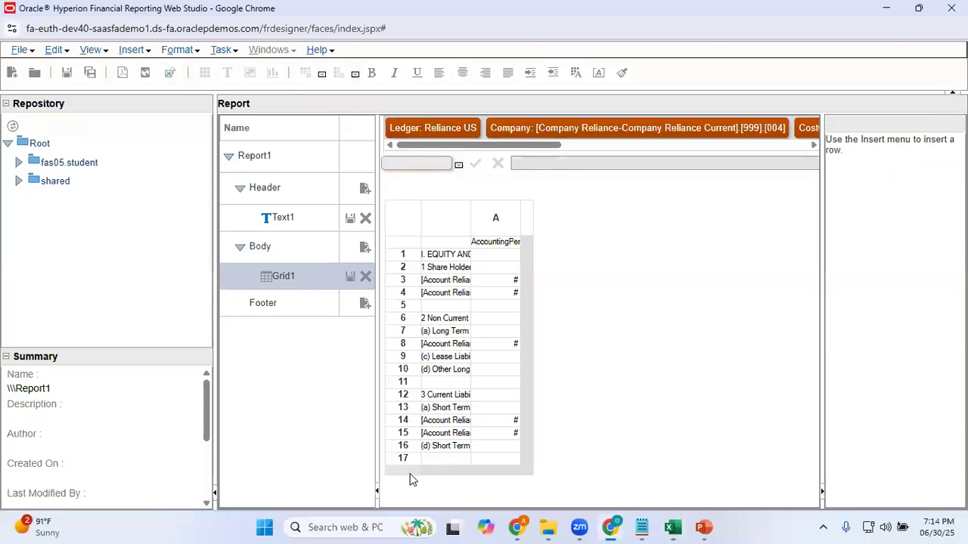
pyautogui.click(406, 471)
pyautogui.rightClick(405, 471)
pyautogui.moveTo(502, 470)
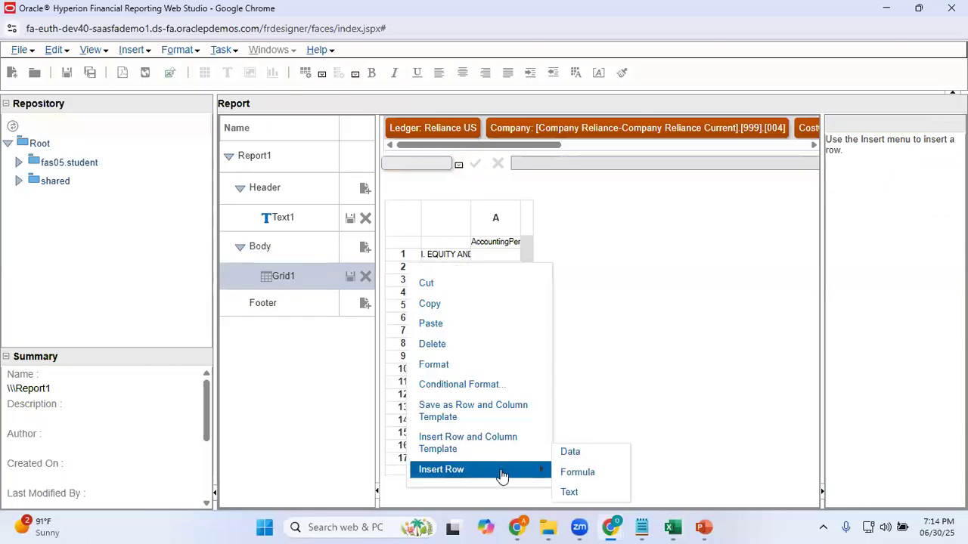
pyautogui.click(567, 473)
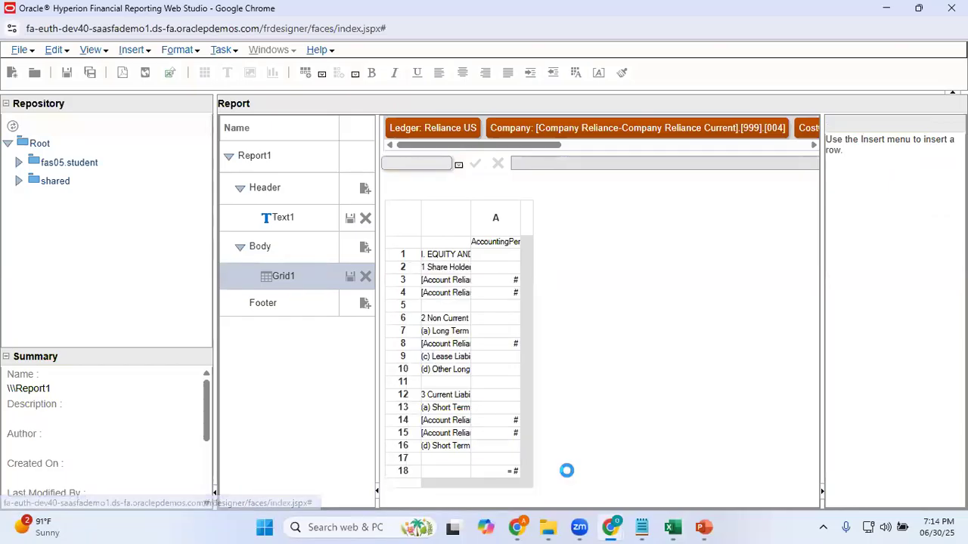
pyautogui.click(452, 472)
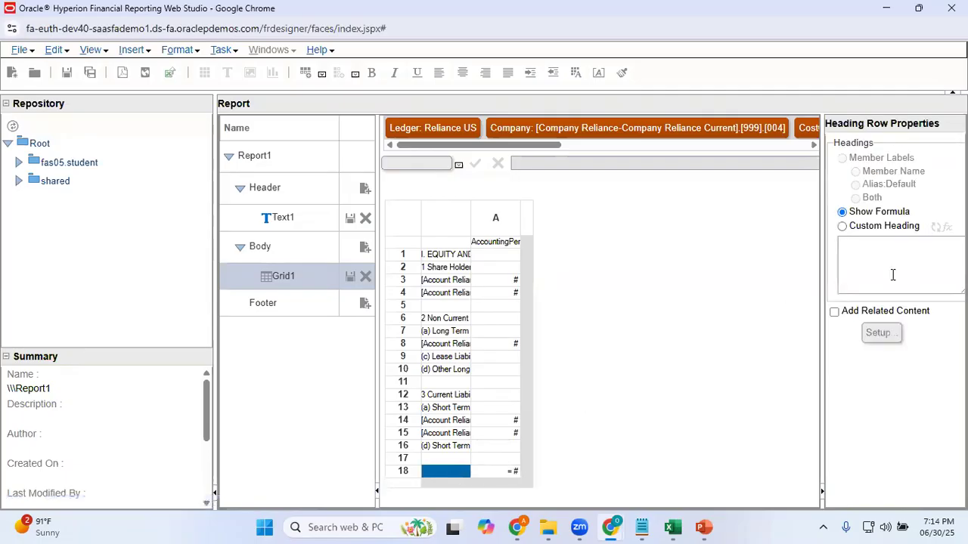
pyautogui.click(842, 226)
pyautogui.click(867, 254)
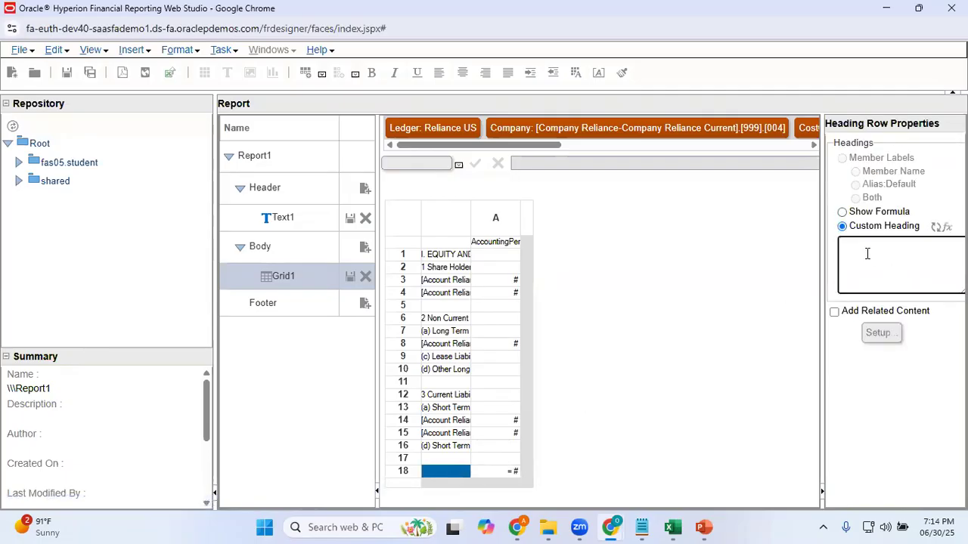
# Set the formula of cell A18 to Sum([2:16]), using the row formula, and apply it
pyautogui.click(491, 474)
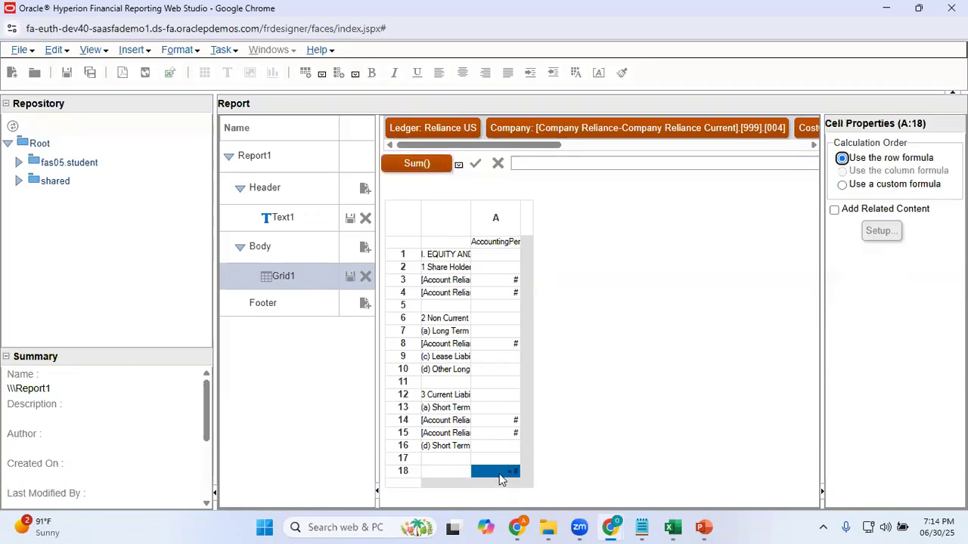
pyautogui.click(418, 164)
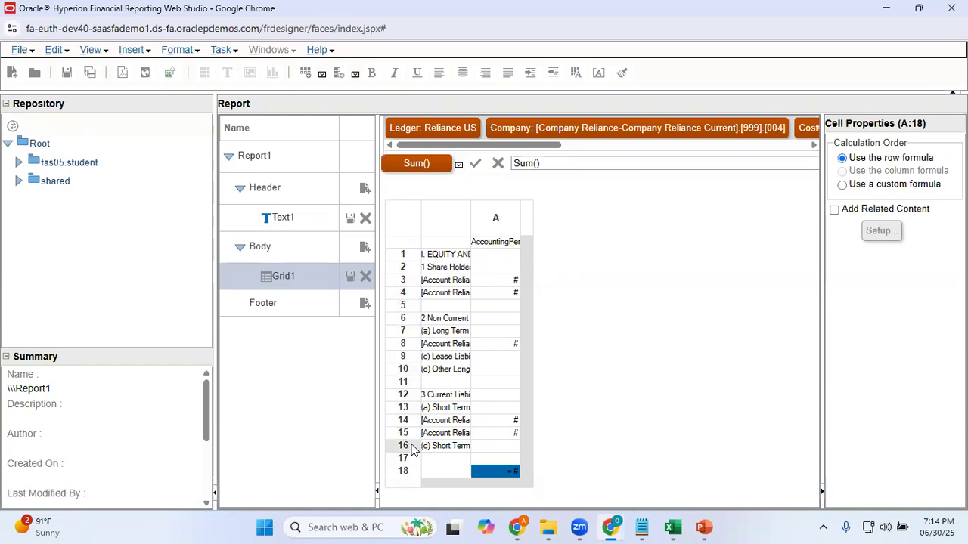
pyautogui.click(537, 164)
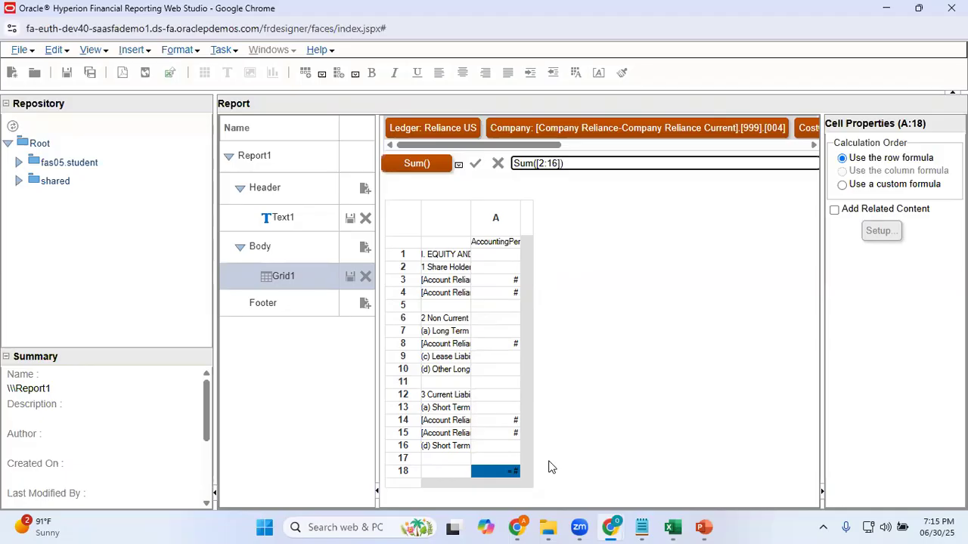
pyautogui.click(476, 165)
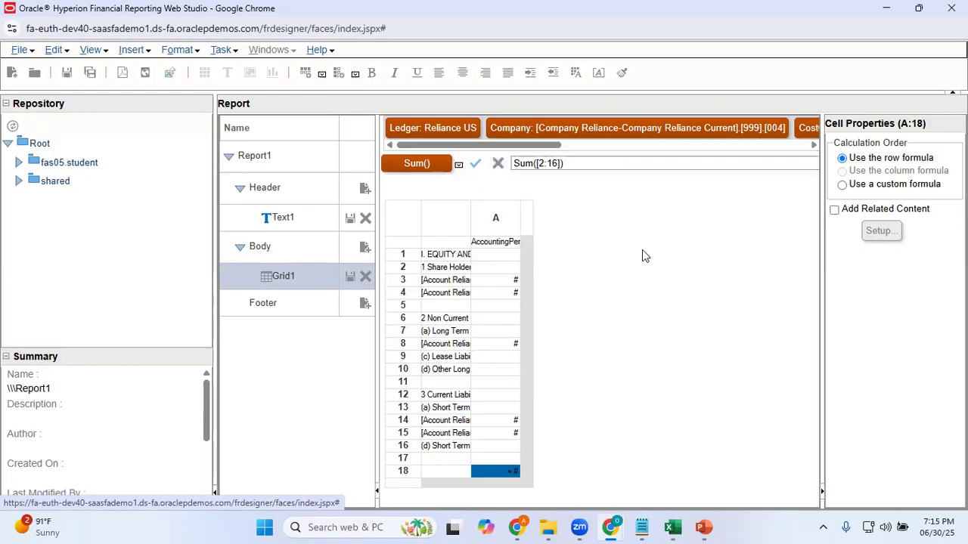
# Give the formula row 18 a custom heading reading "TOTAL"
pyautogui.click(437, 474)
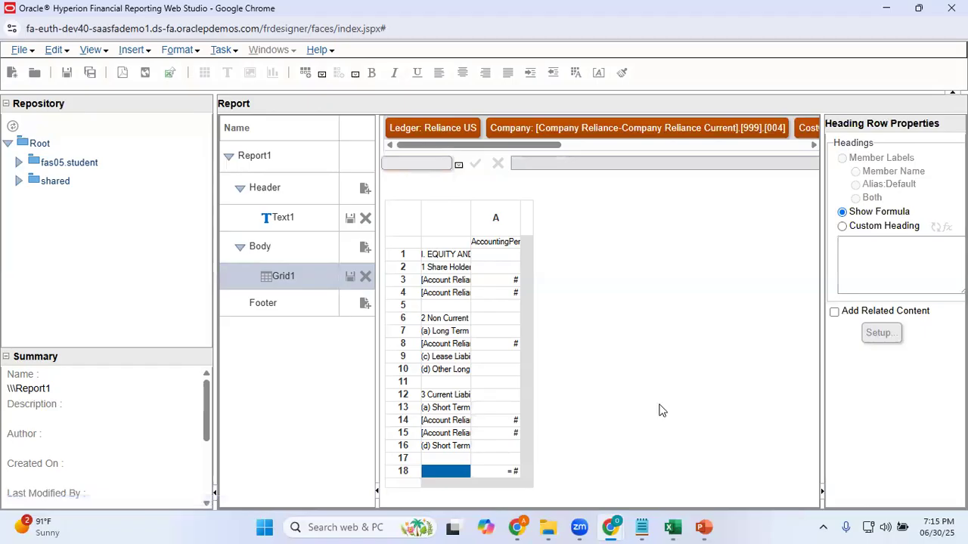
pyautogui.click(843, 228)
pyautogui.click(866, 250)
pyautogui.write('(d) Short Term Provisions')
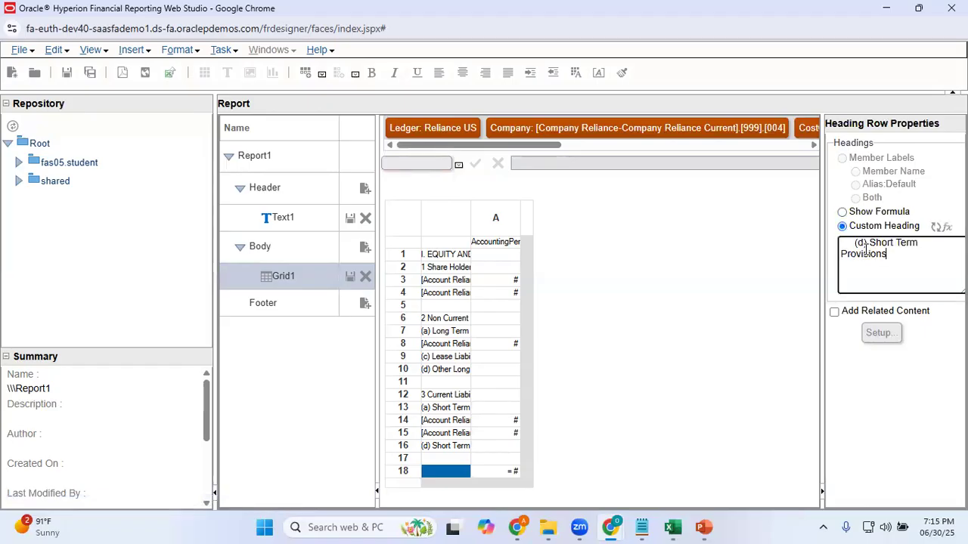
pyautogui.hotkey('ctrl', 'a')
pyautogui.write('TO')
pyautogui.click(881, 387)
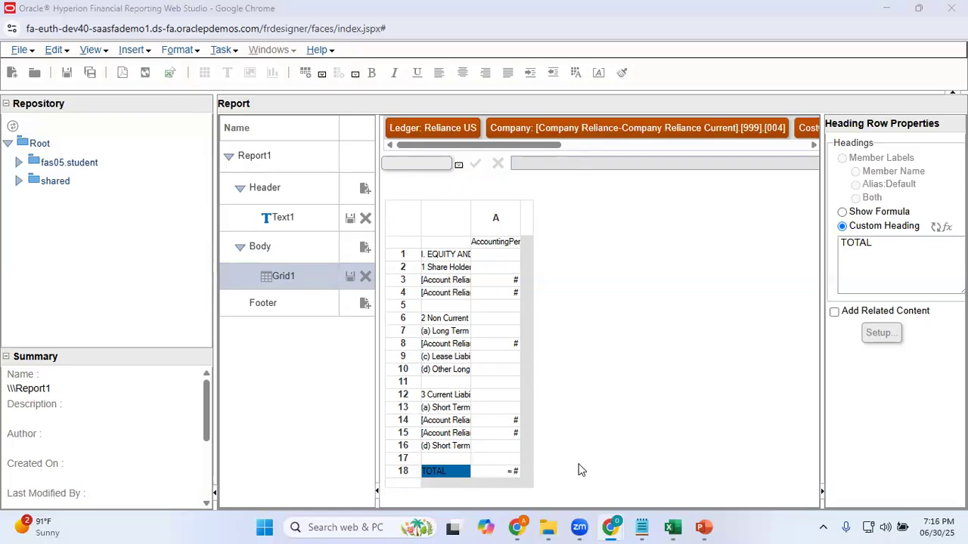
# Check the blank row 23 below TOTAL in Excel, then insert an empty text row below row 18 in the Web Studio grid
pyautogui.hotkey('alt', 'Tab')
pyautogui.click(259, 404)
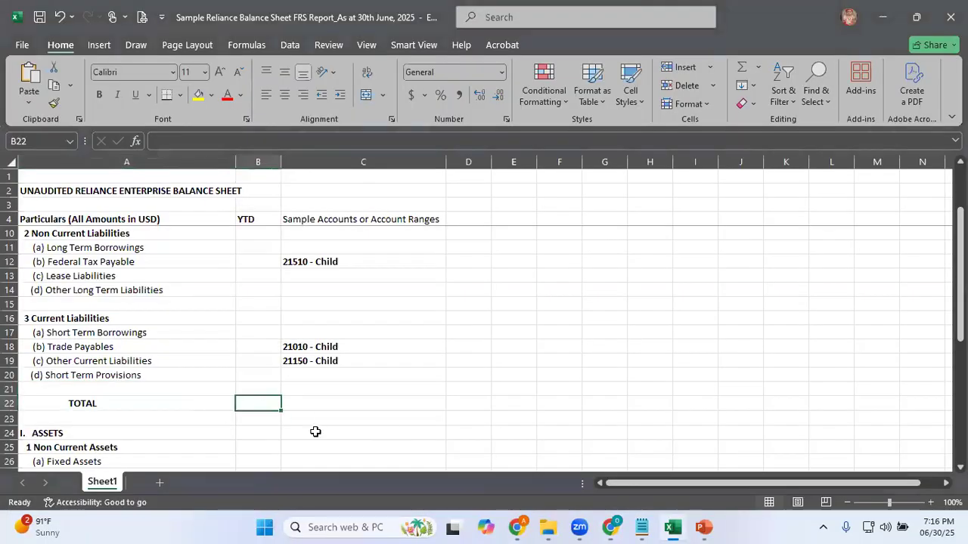
pyautogui.scroll(-2, 315, 432)
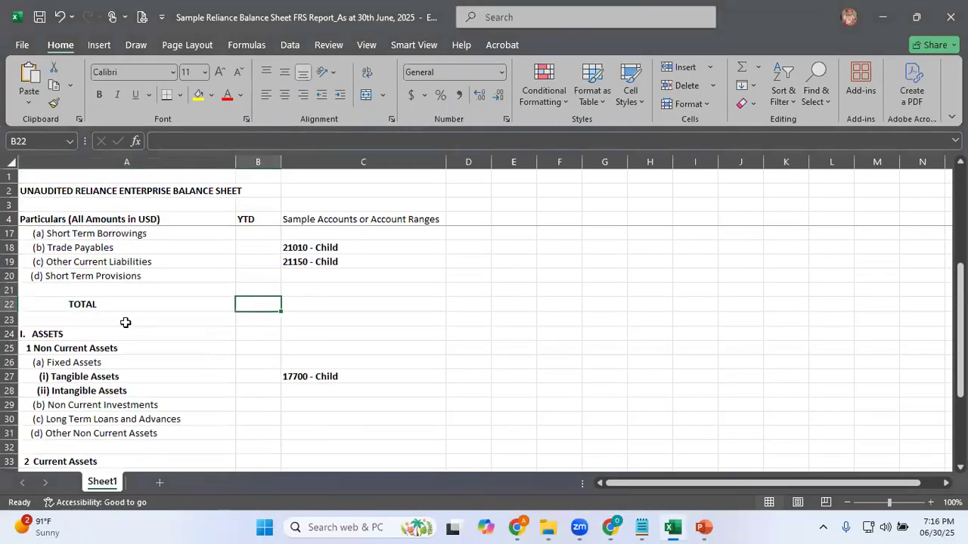
pyautogui.click(117, 318)
pyautogui.hotkey('alt', 'Tab')
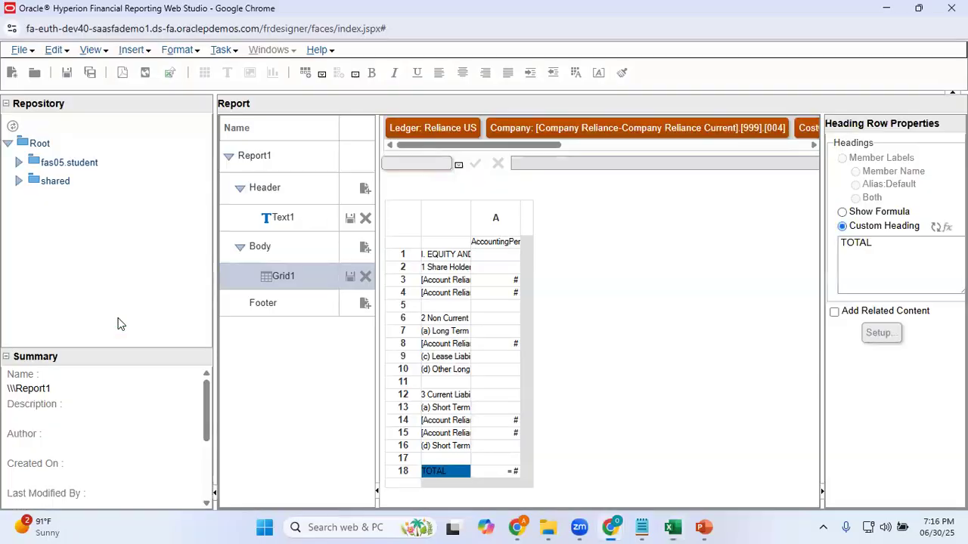
pyautogui.click(401, 490)
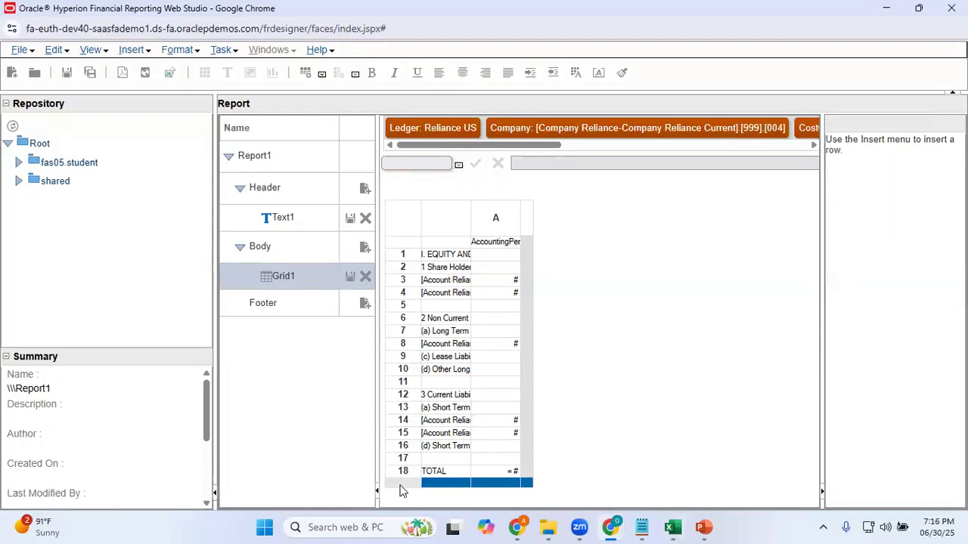
pyautogui.rightClick(401, 490)
pyautogui.moveTo(495, 488)
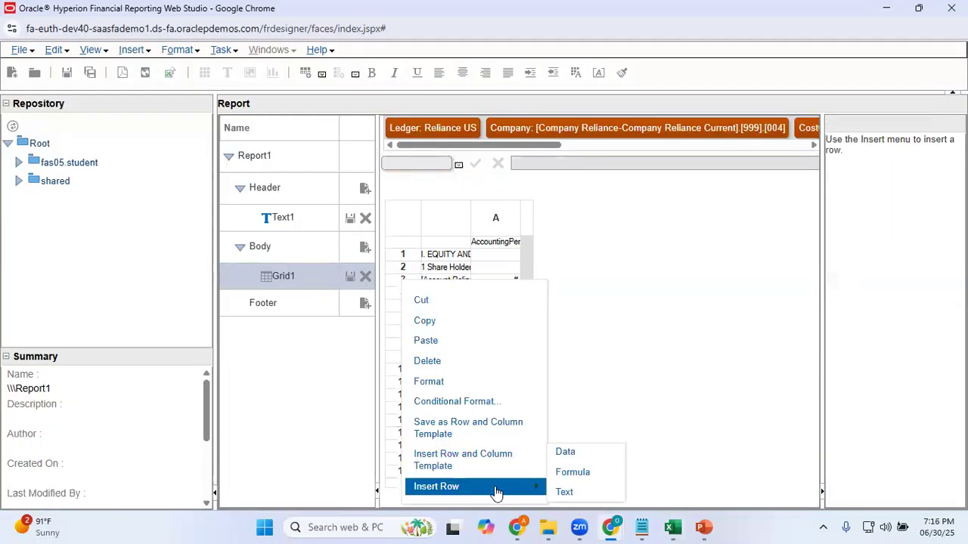
pyautogui.click(563, 492)
# Copy the "I. ASSETS" heading text from cell A24 in Excel and return to Web Studio
pyautogui.click(672, 527)
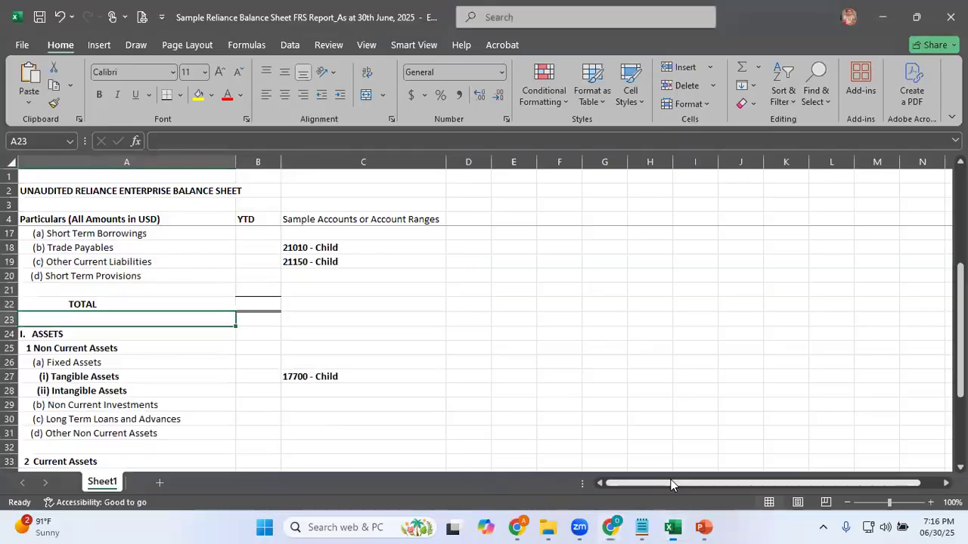
pyautogui.press('Down')
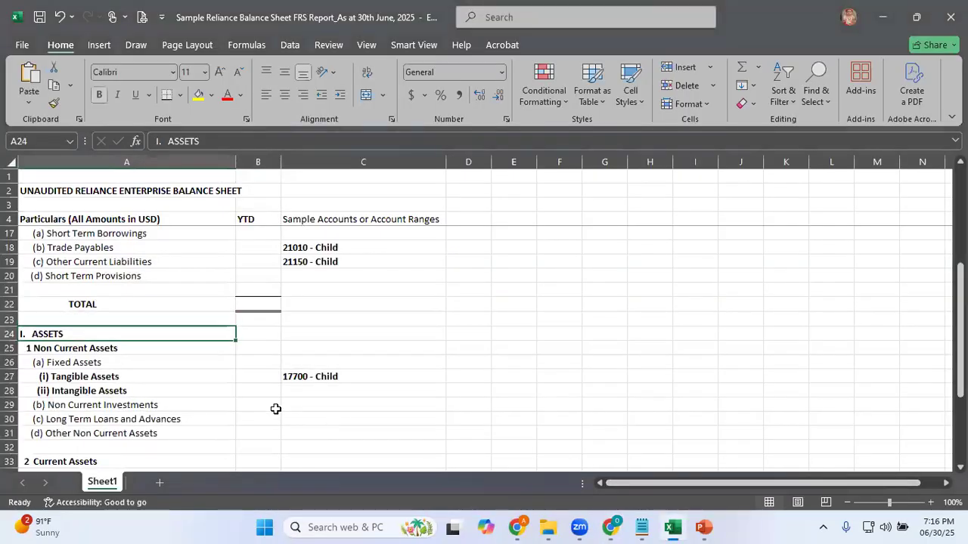
pyautogui.press('F2')
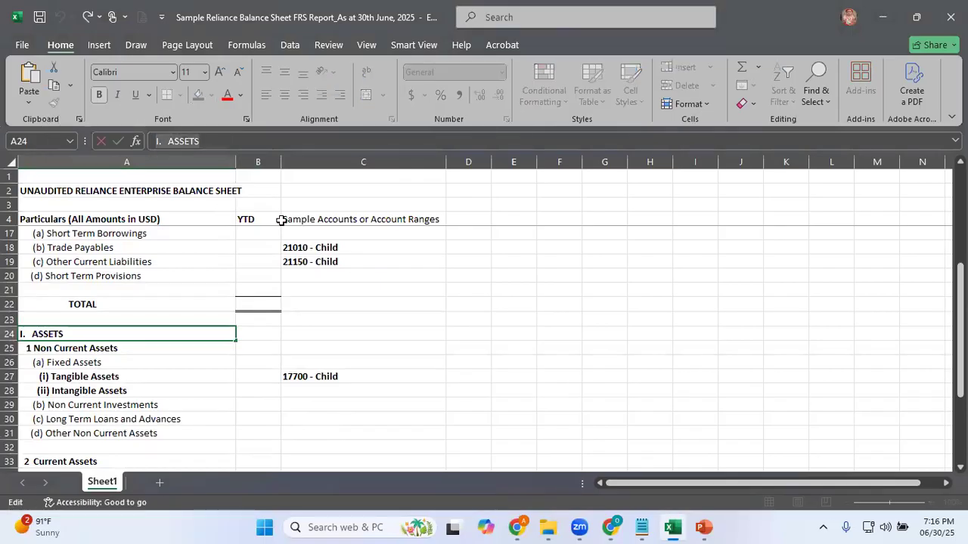
pyautogui.hotkey('alt', 'Tab')
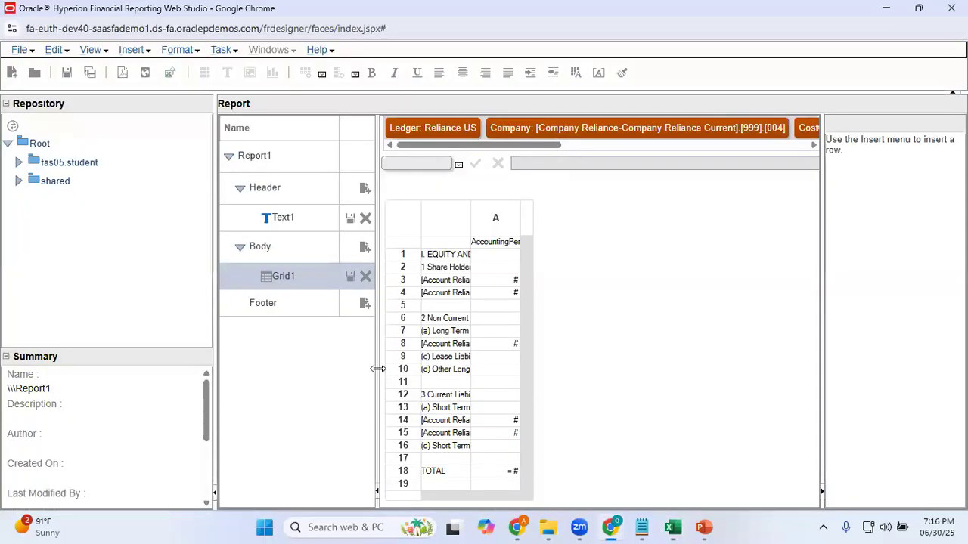
# Insert a text row below row 19 and set its text to "I. ASSETS"
pyautogui.click(402, 500)
pyautogui.rightClick(401, 499)
pyautogui.moveTo(499, 496)
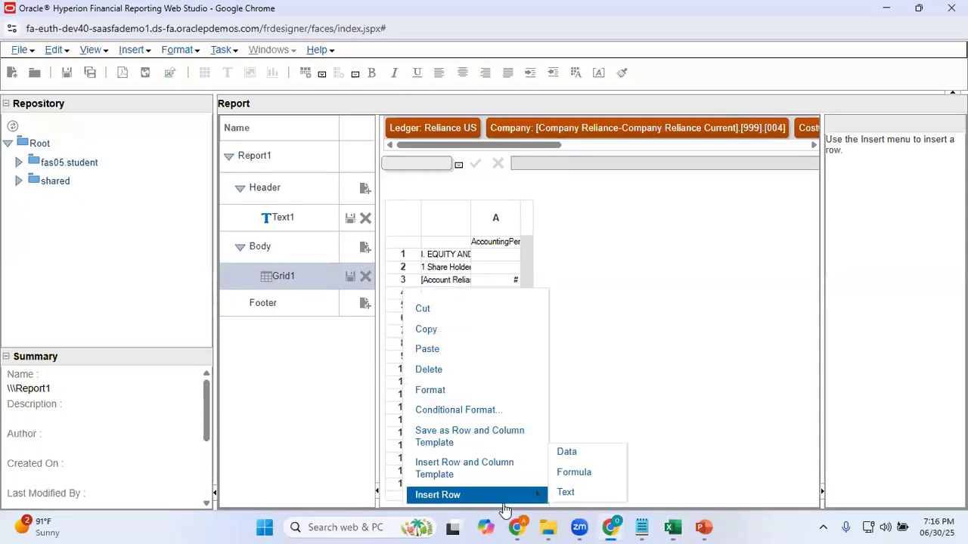
pyautogui.click(564, 493)
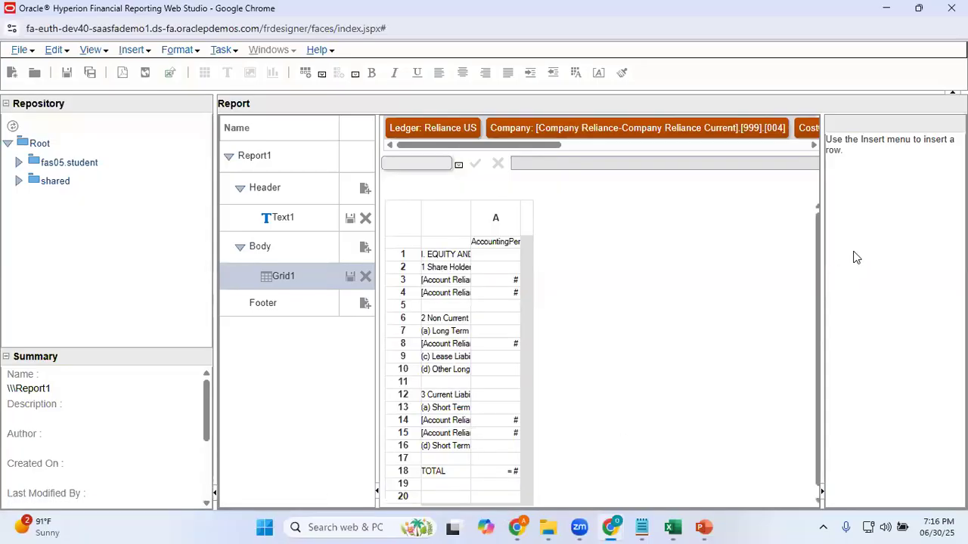
pyautogui.click(443, 497)
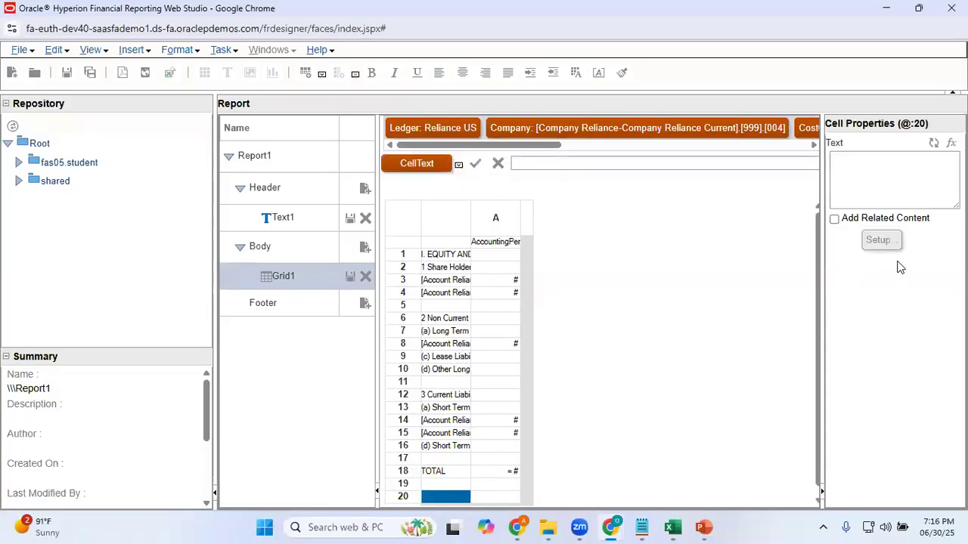
pyautogui.click(858, 174)
pyautogui.write('I.  ASSETS')
pyautogui.click(901, 353)
# Copy the "1 Non Current Assets" text from cell A25 in Excel and return to Web Studio
pyautogui.hotkey('alt', 'Tab')
pyautogui.press('Down')
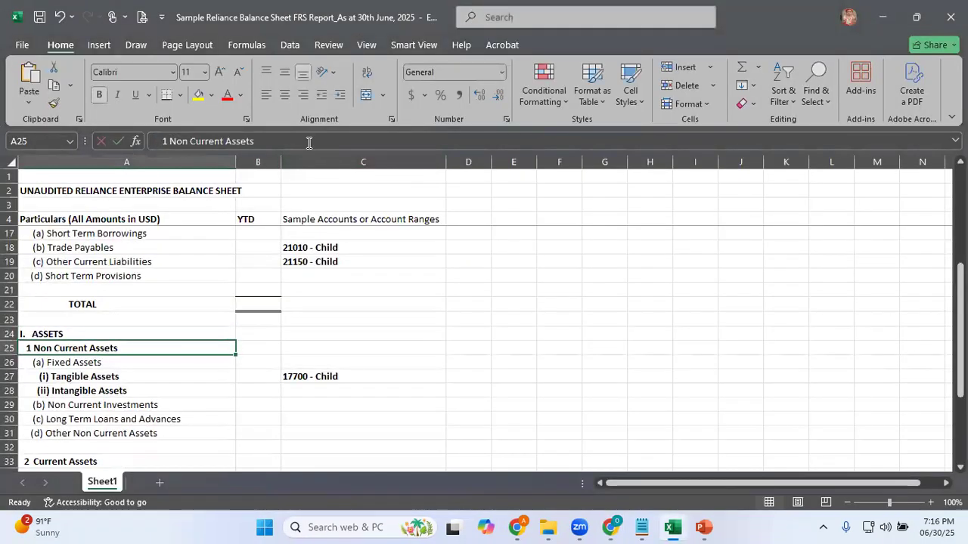
pyautogui.click(255, 141)
pyautogui.hotkey('alt', 'Tab')
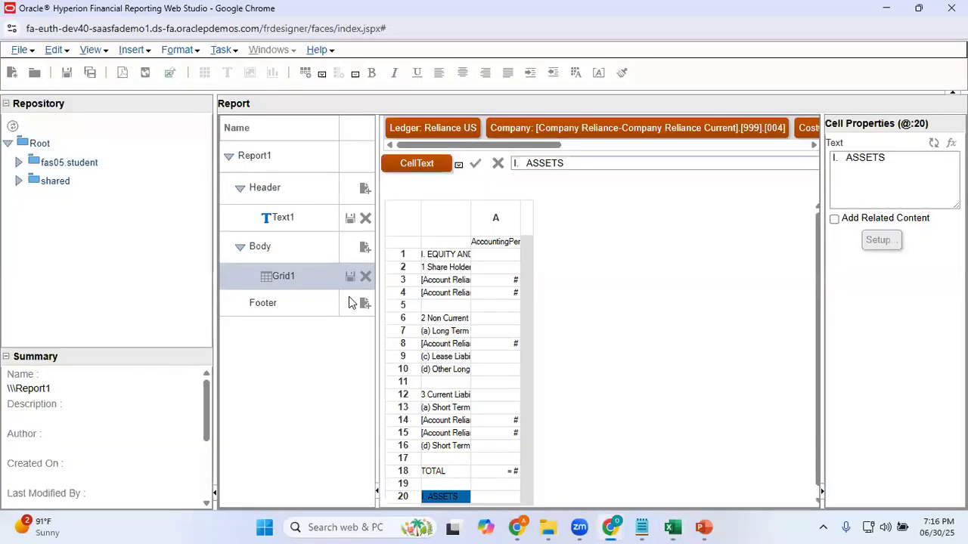
# Insert a text row below row 20 and set its text to "1 Non Current Assets"
pyautogui.click(817, 502)
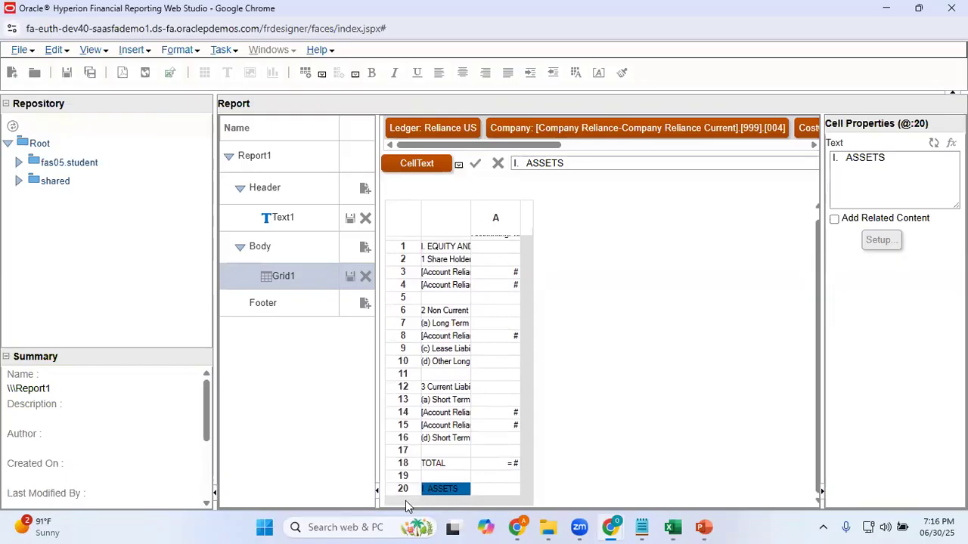
pyautogui.click(404, 490)
pyautogui.rightClick(404, 490)
pyautogui.moveTo(492, 501)
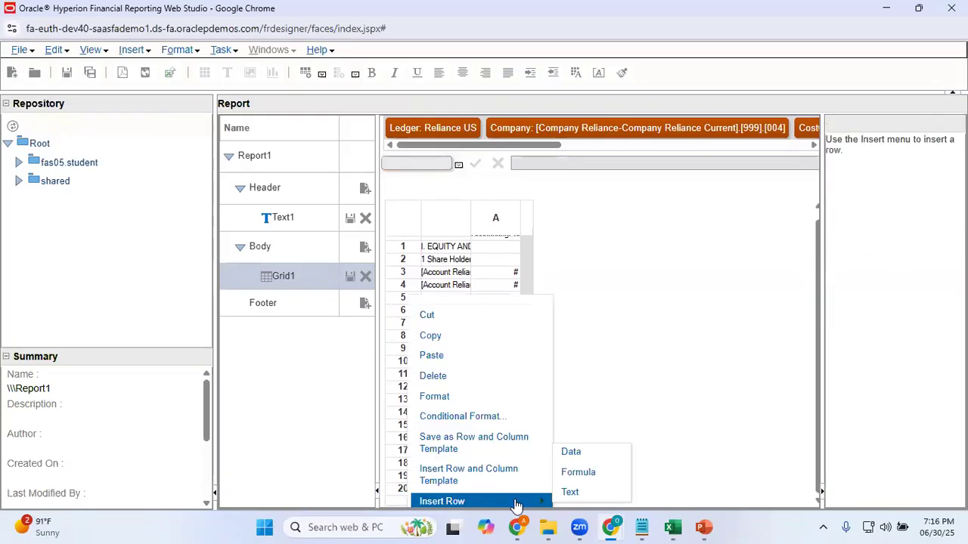
pyautogui.click(570, 492)
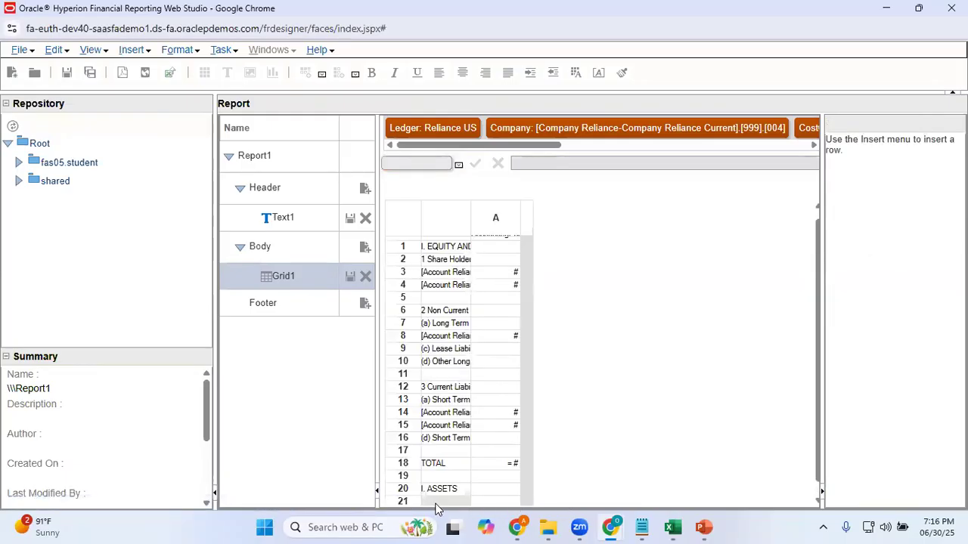
pyautogui.click(438, 502)
pyautogui.click(864, 172)
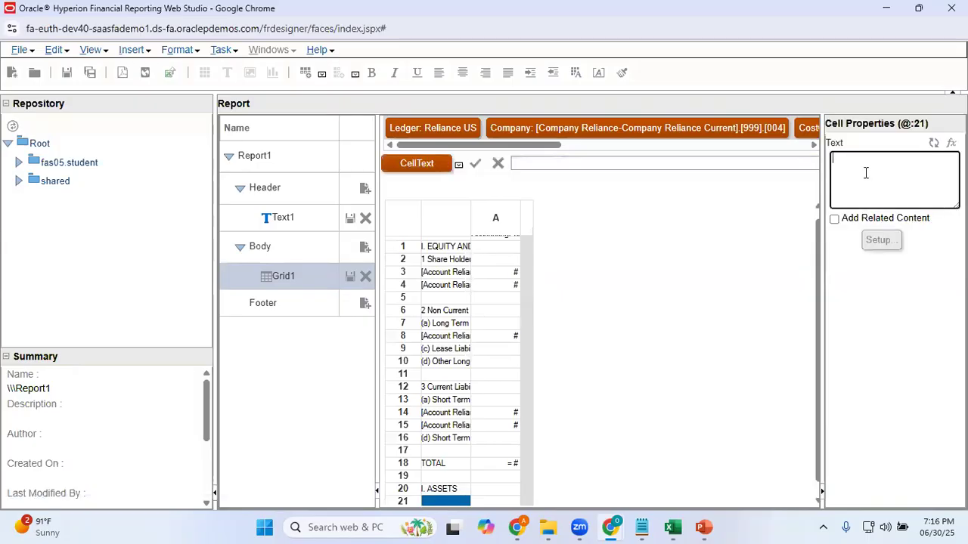
pyautogui.write('1 Non Current Assets')
# Copy the "(a) Fixed Assets" text from cell A26 in Excel and return to Web Studio
pyautogui.hotkey('alt', 'Tab')
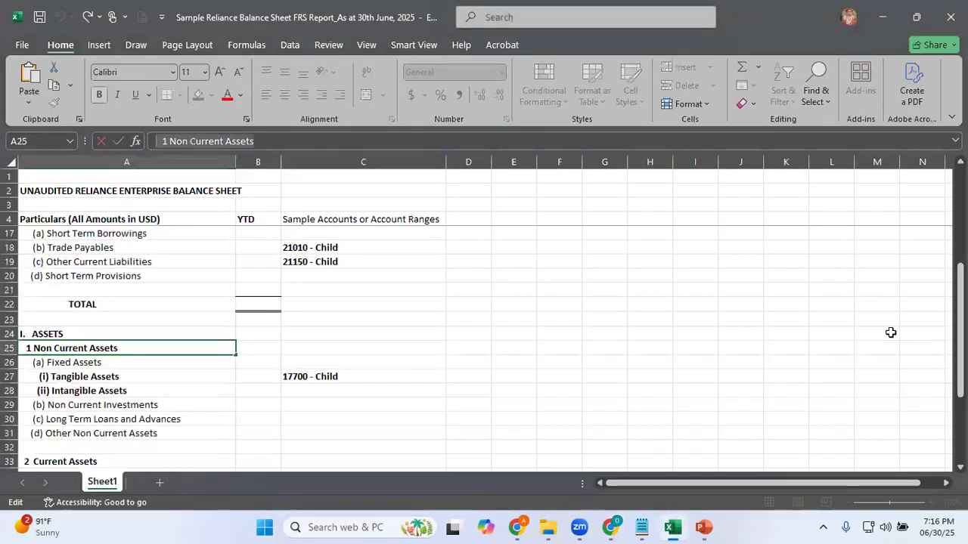
pyautogui.press('Down')
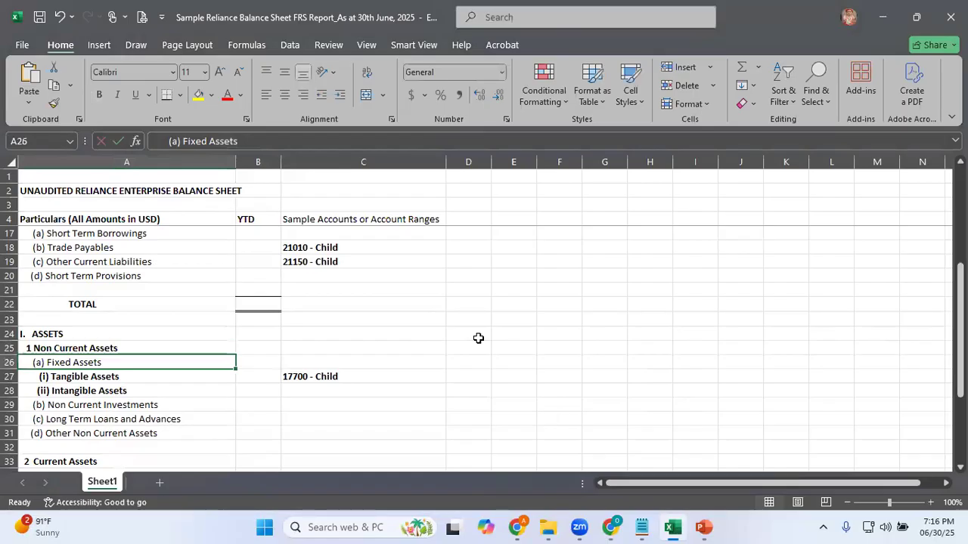
pyautogui.click(248, 141)
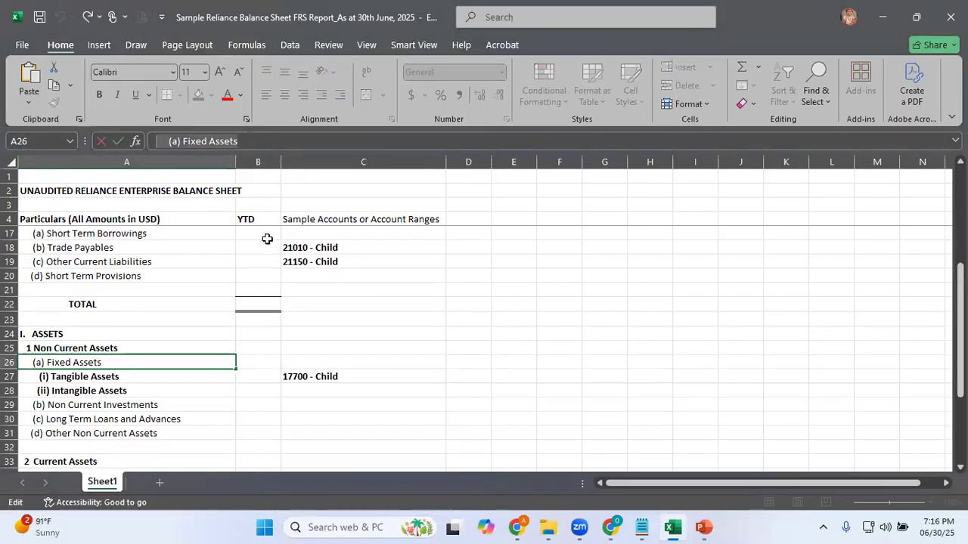
pyautogui.hotkey('alt', 'Tab')
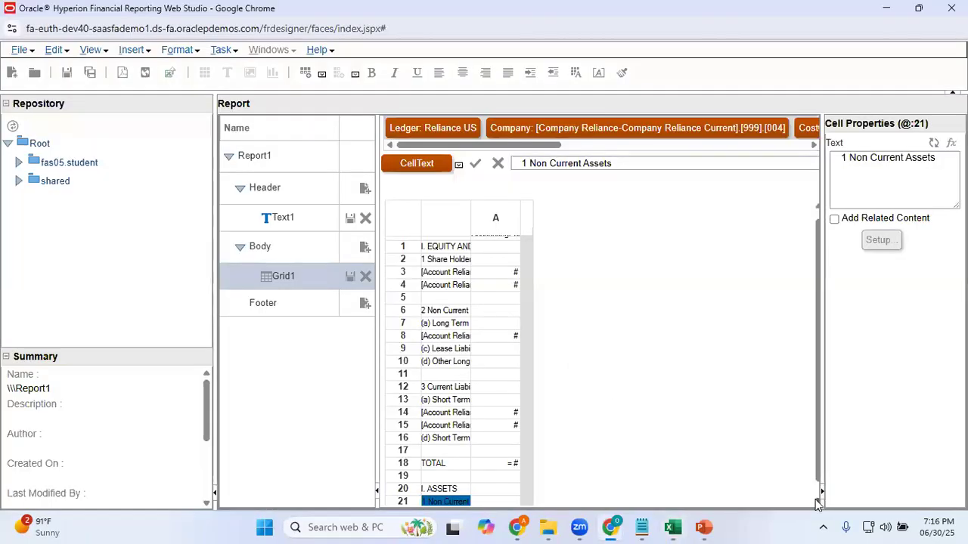
# Insert a text row below row 21 and set its text to "(a) Fixed Assets"
pyautogui.scroll(-1, 819, 501)
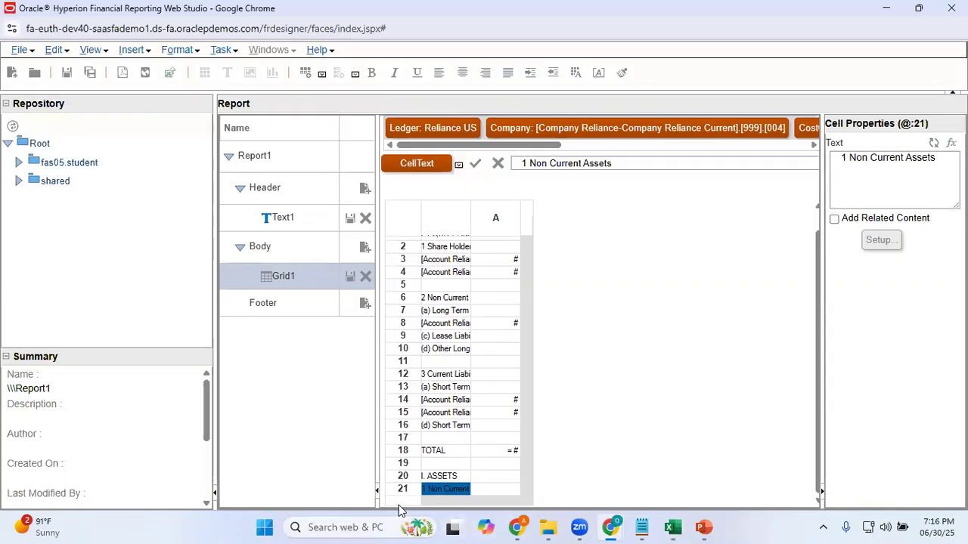
pyautogui.click(404, 490)
pyautogui.rightClick(404, 490)
pyautogui.moveTo(473, 505)
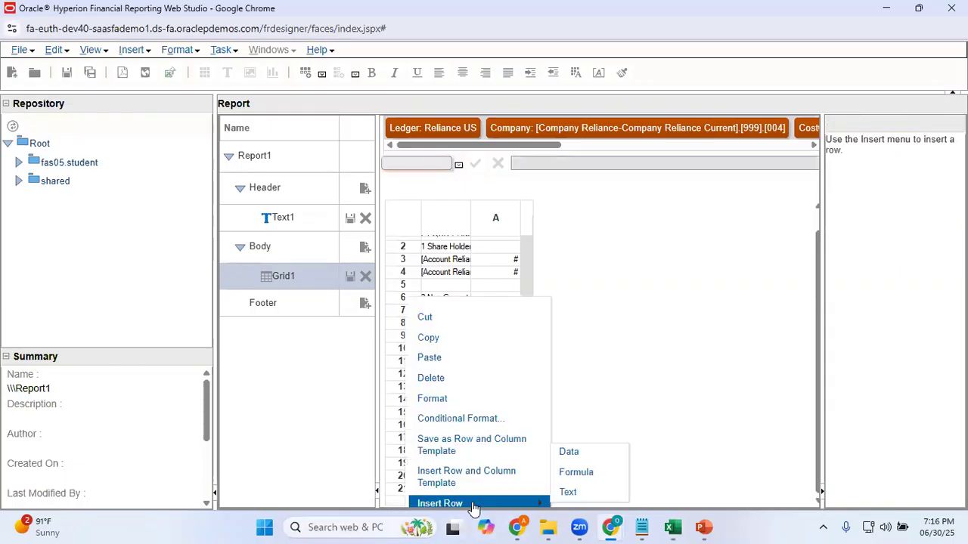
pyautogui.click(567, 492)
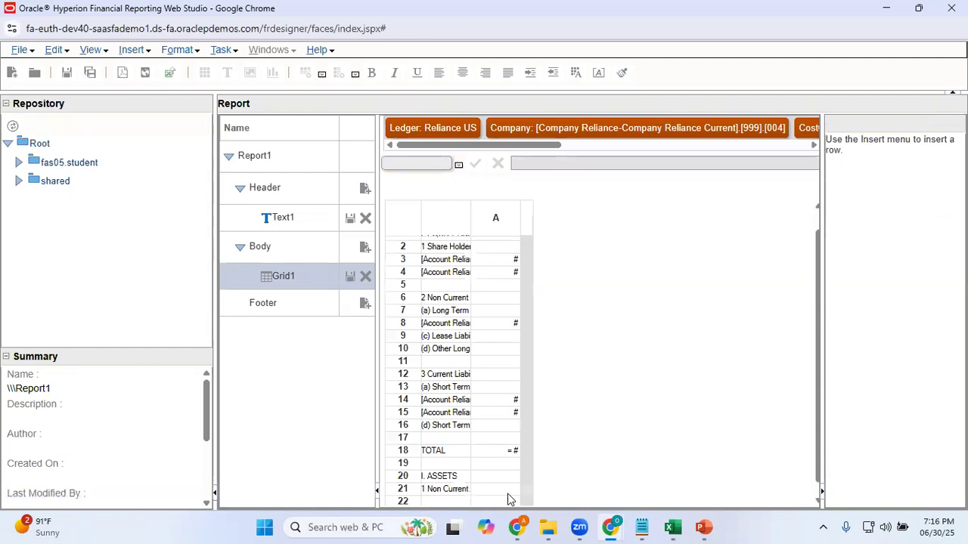
pyautogui.click(447, 501)
pyautogui.click(878, 176)
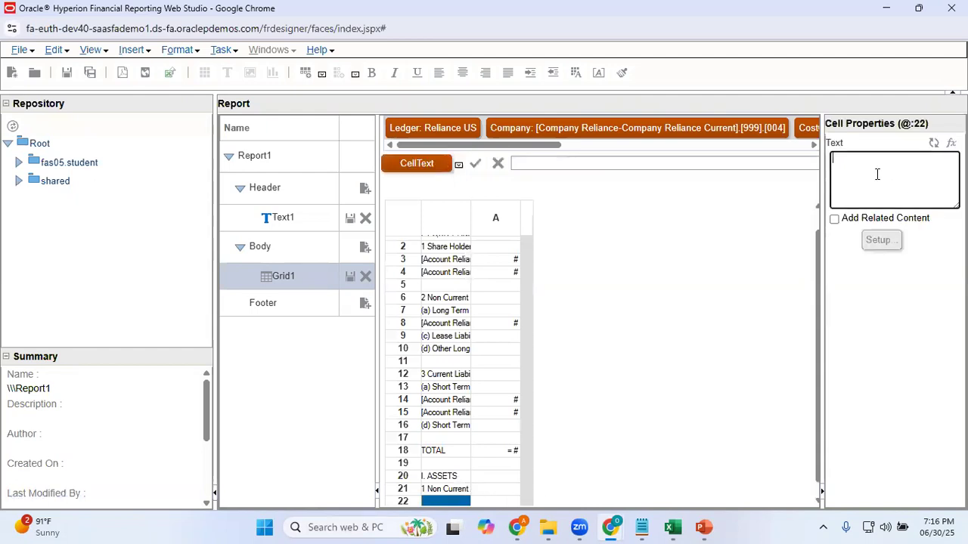
pyautogui.write('(a) Fixed Assets')
pyautogui.click(891, 350)
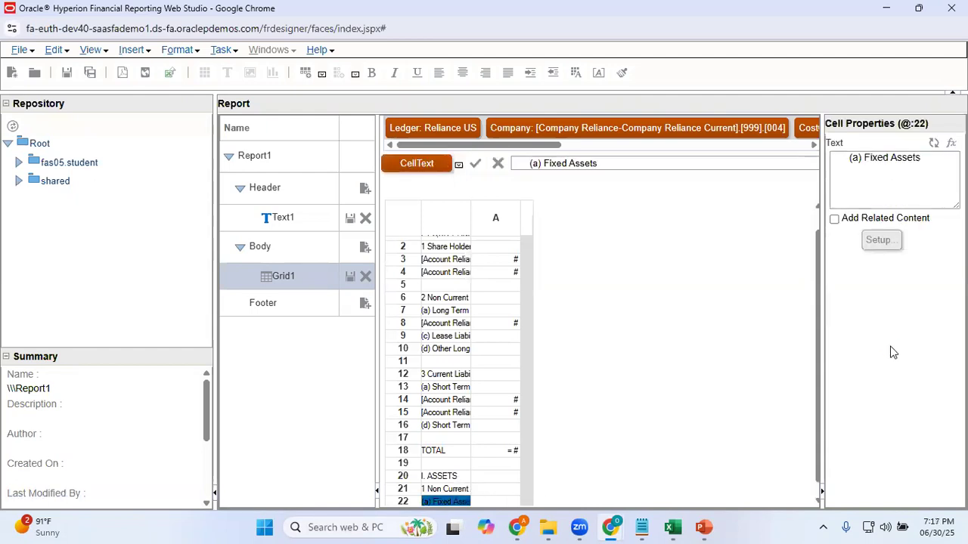
# Copy the "(i) Tangible Assets" text from cell A27 in Excel and return to Web Studio
pyautogui.hotkey('ctrl', '-')
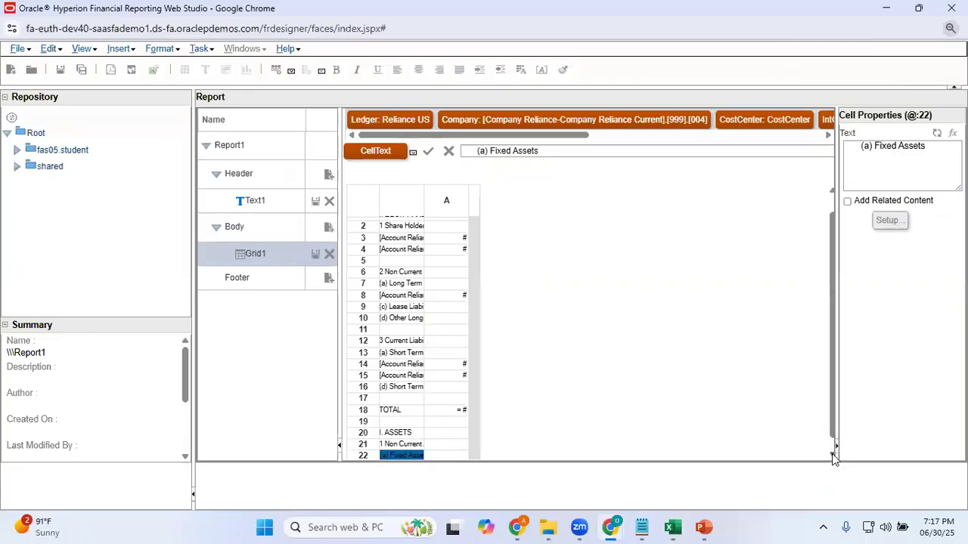
pyautogui.click(834, 455)
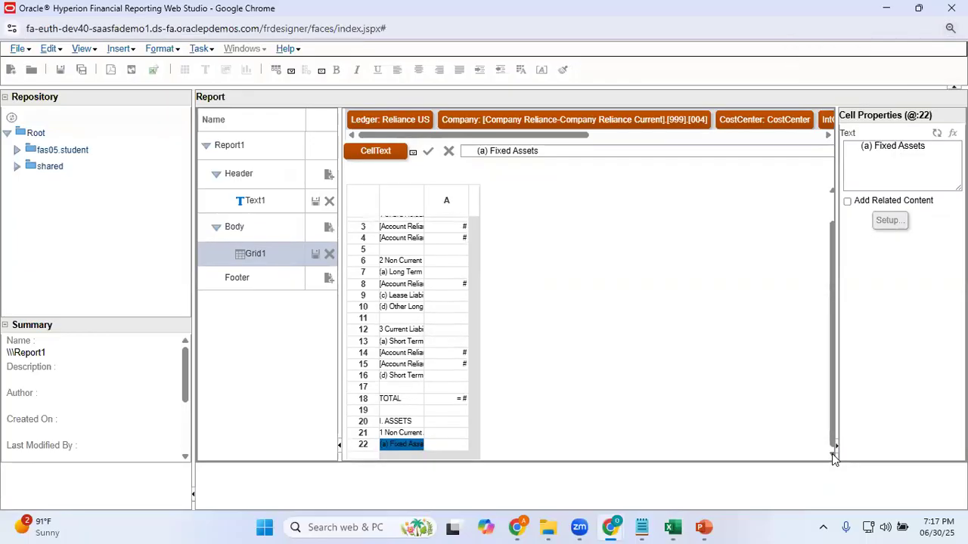
pyautogui.hotkey('alt', 'Tab')
pyautogui.press('Down')
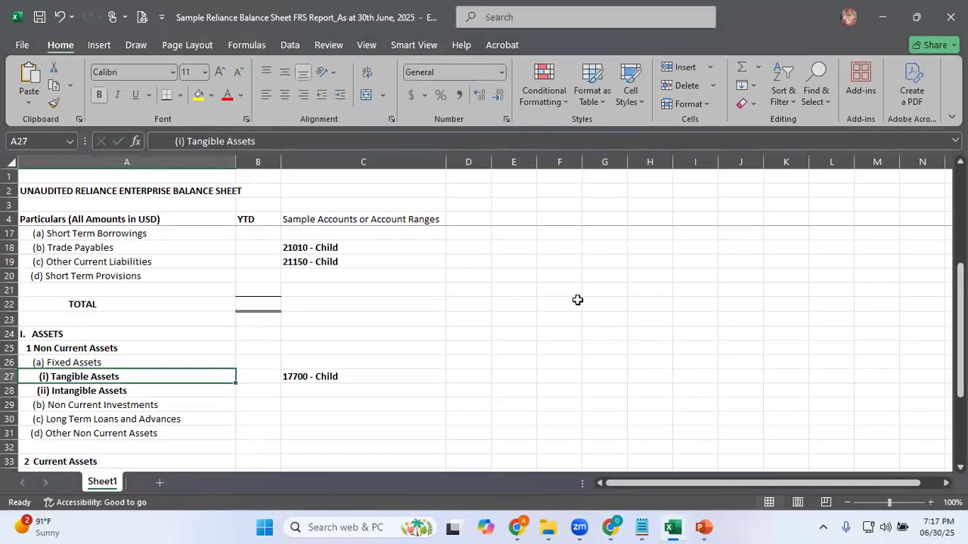
pyautogui.press('F2')
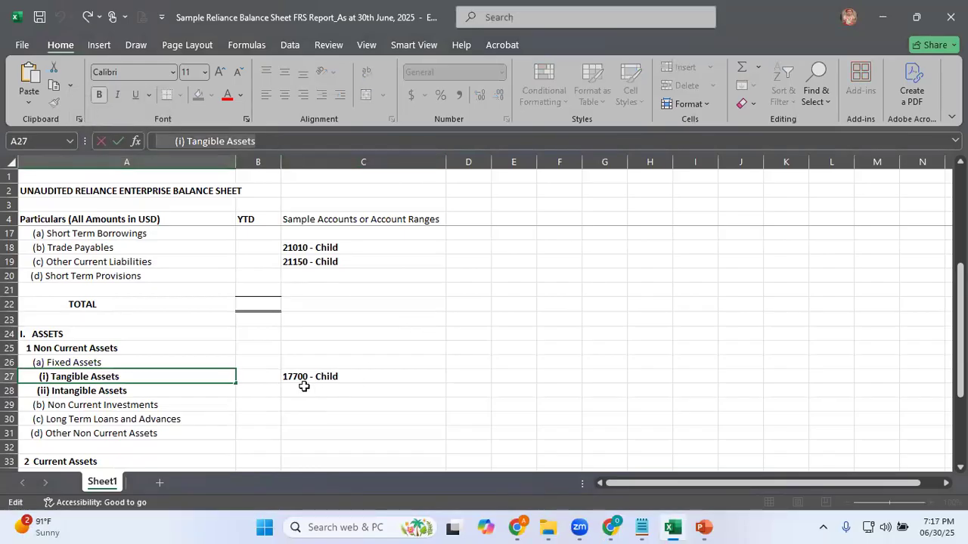
pyautogui.hotkey('alt', 'Tab')
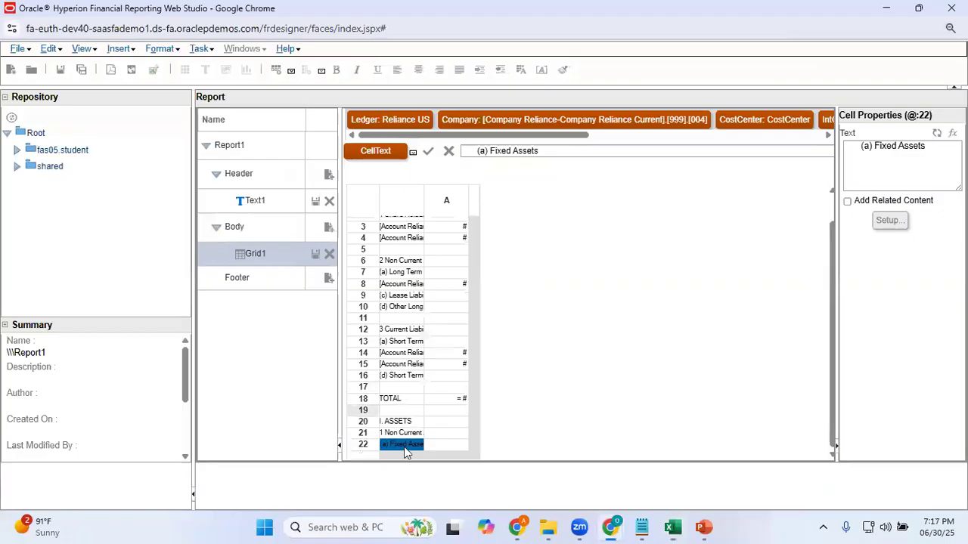
# Insert a data row below row 22 and set its custom heading to "(i) Tangible Assets"
pyautogui.rightClick(363, 449)
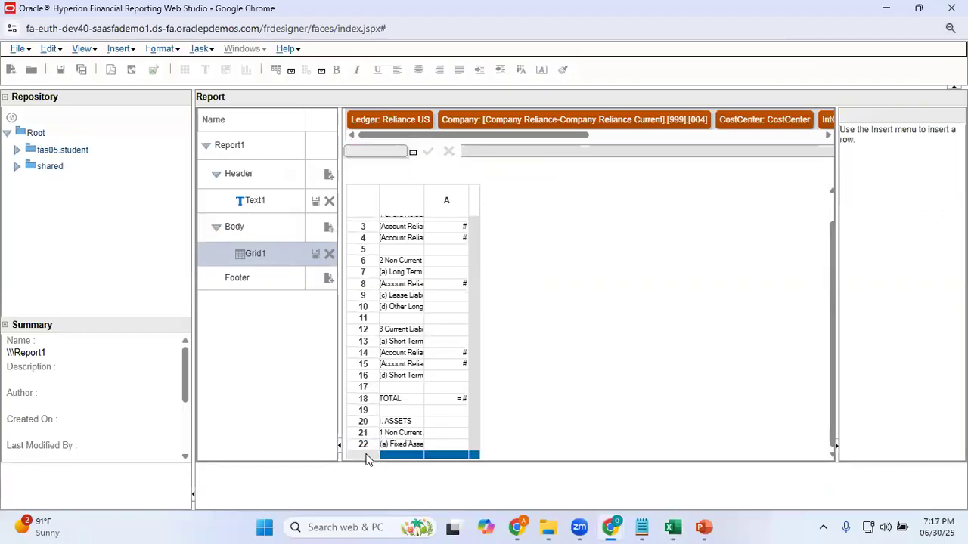
pyautogui.moveTo(467, 458)
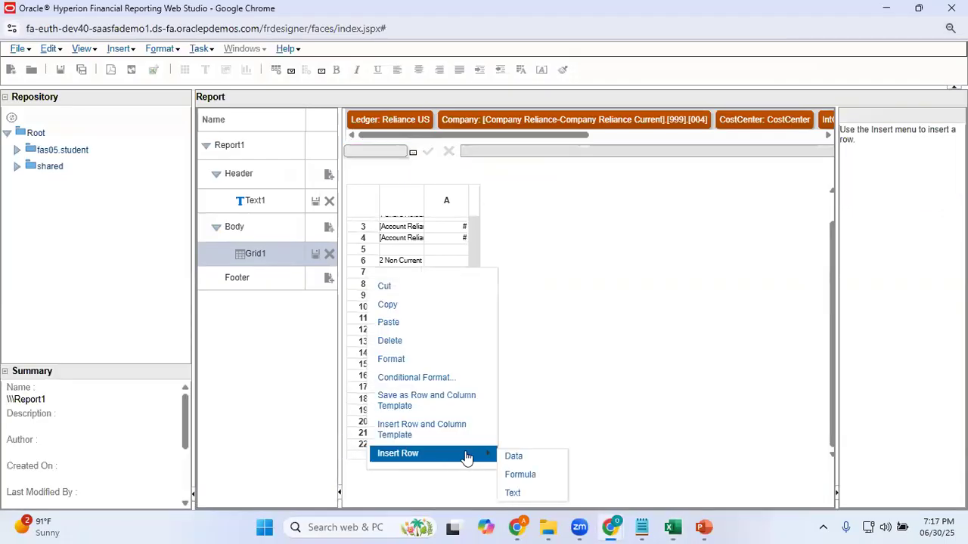
pyautogui.click(514, 458)
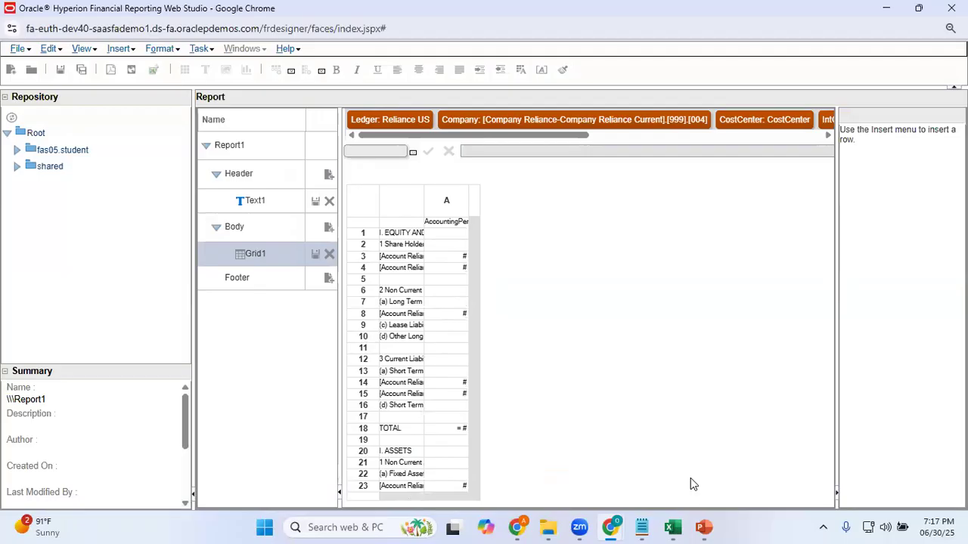
pyautogui.click(407, 488)
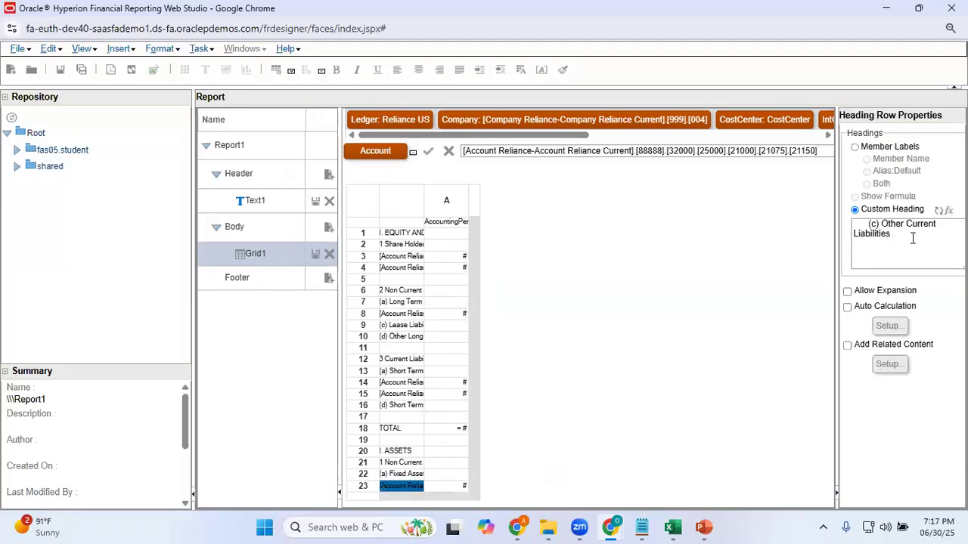
pyautogui.moveTo(912, 238); pyautogui.dragTo(786, 208)
pyautogui.write('(i) Tangible Assets')
pyautogui.click(909, 433)
# Check the Tangible Assets account in Excel, then search row 23's account members for 17700 and add the Account Reliance Current entry
pyautogui.hotkey('alt', 'Tab')
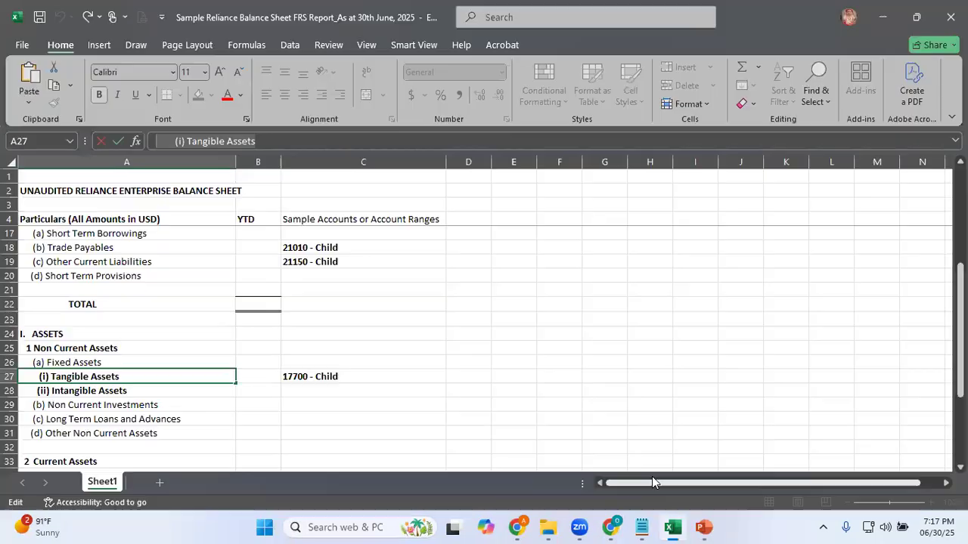
pyautogui.hotkey('alt', 'Tab')
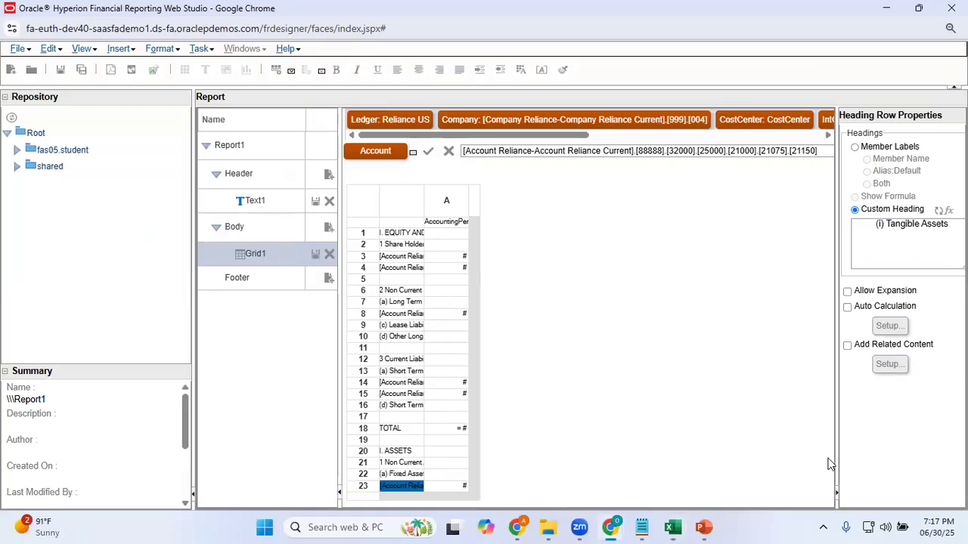
pyautogui.click(447, 487)
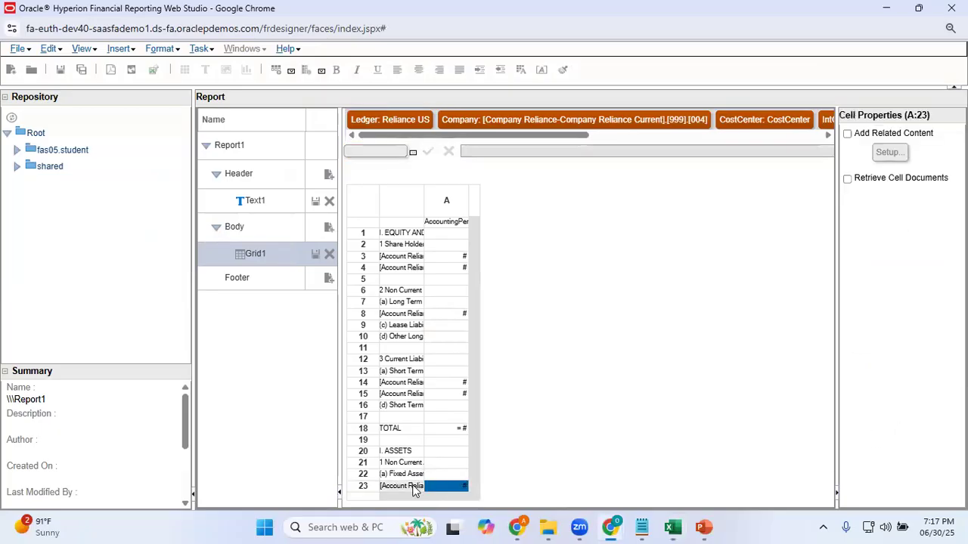
pyautogui.click(402, 486)
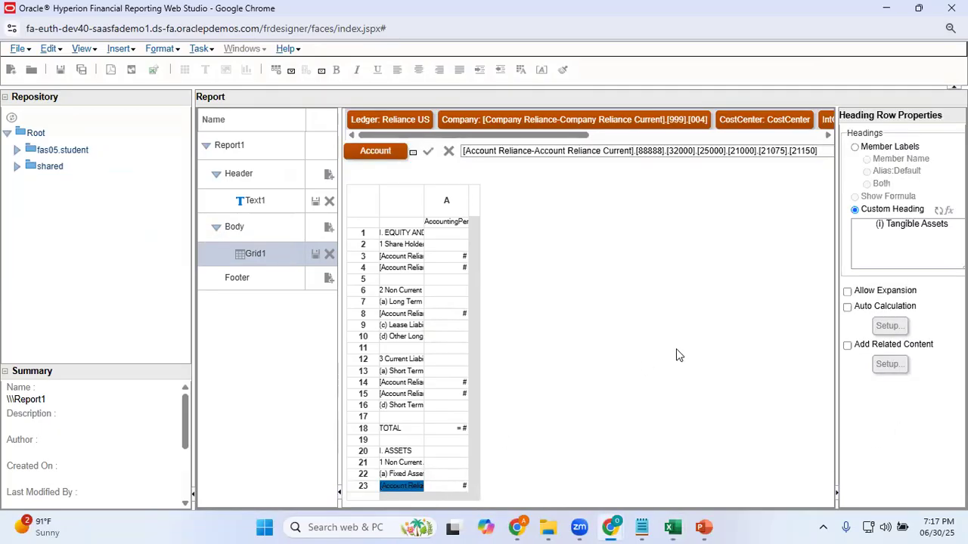
pyautogui.click(369, 155)
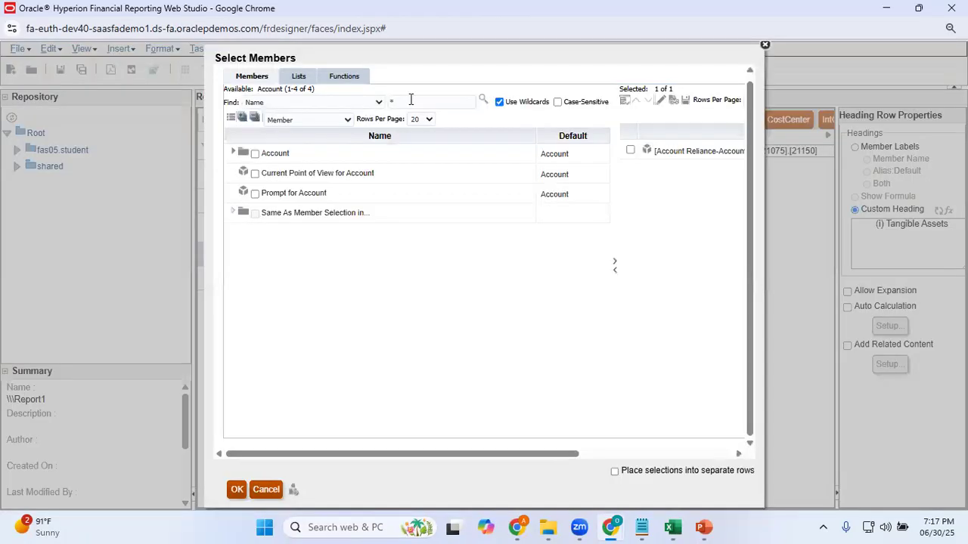
pyautogui.click(410, 99)
pyautogui.press('BackSpace')
pyautogui.write('17')
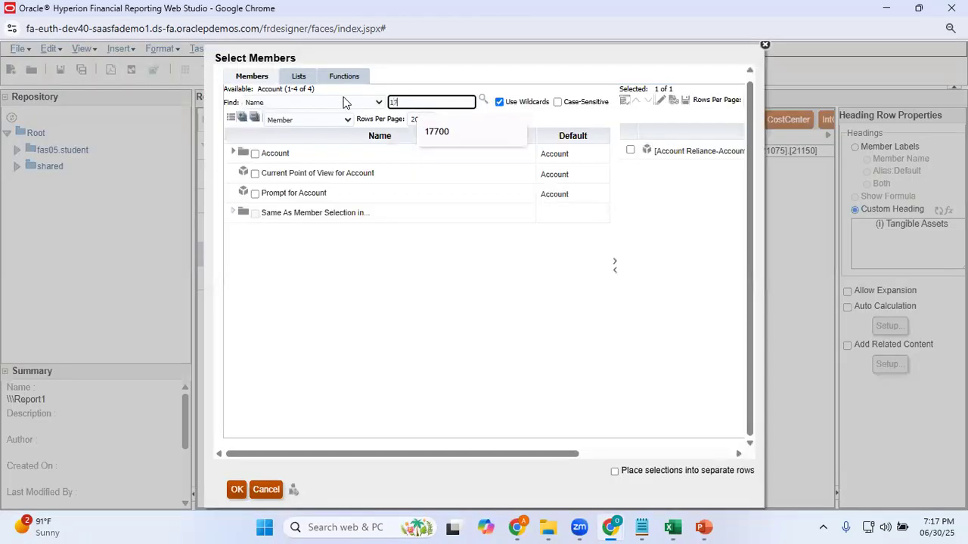
pyautogui.write('7')
pyautogui.click(437, 131)
pyautogui.click(483, 101)
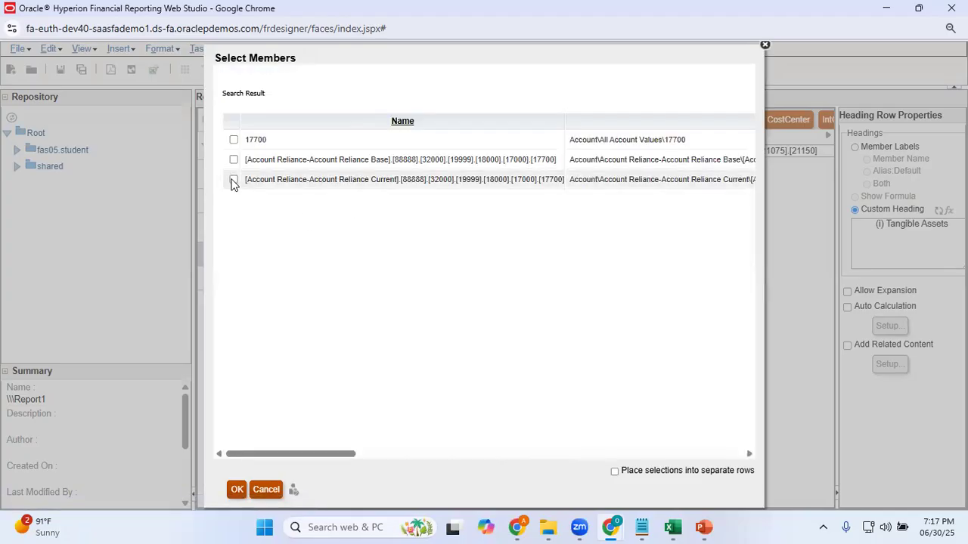
pyautogui.click(234, 179)
pyautogui.click(238, 490)
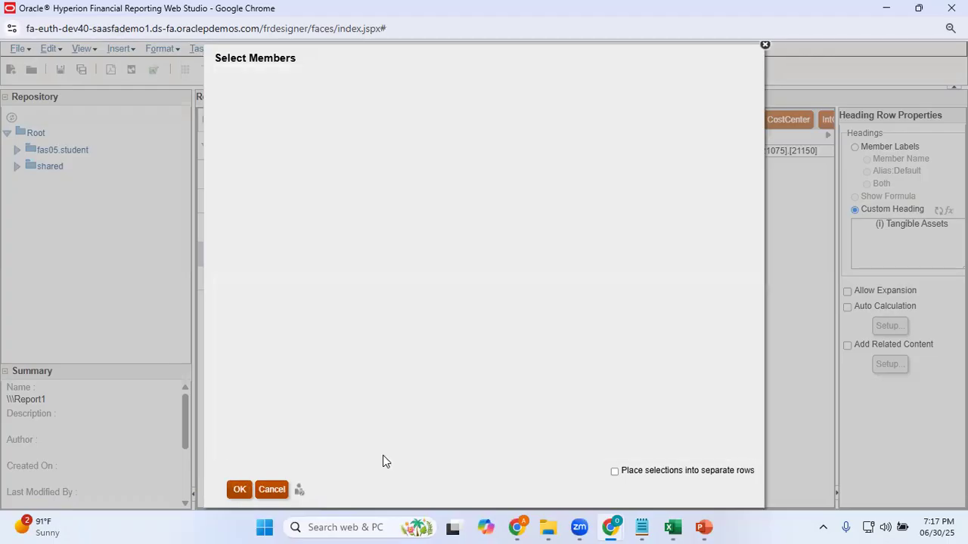
# Remove the member ending in 21150 from row 23's selected accounts and apply the selection
pyautogui.moveTo(367, 454); pyautogui.dragTo(638, 453)
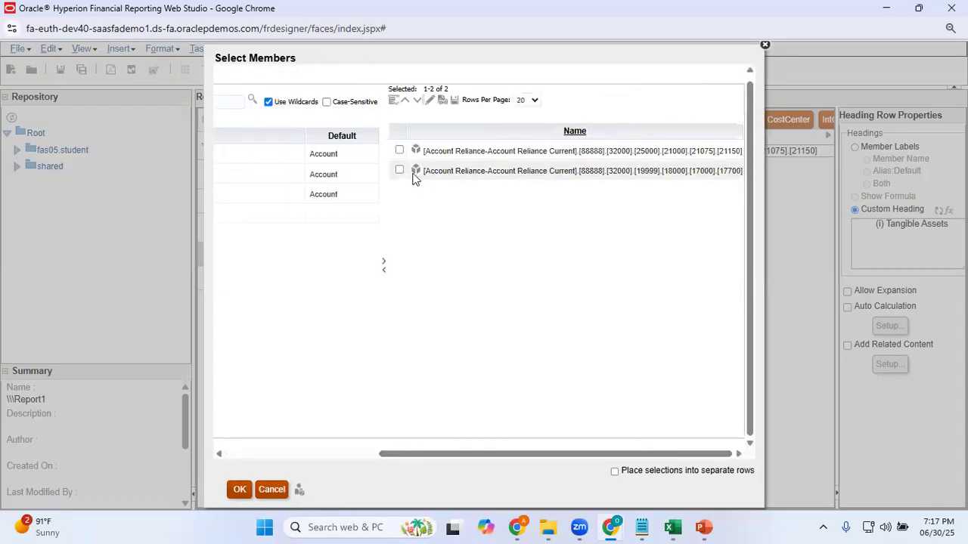
pyautogui.click(399, 150)
pyautogui.click(383, 270)
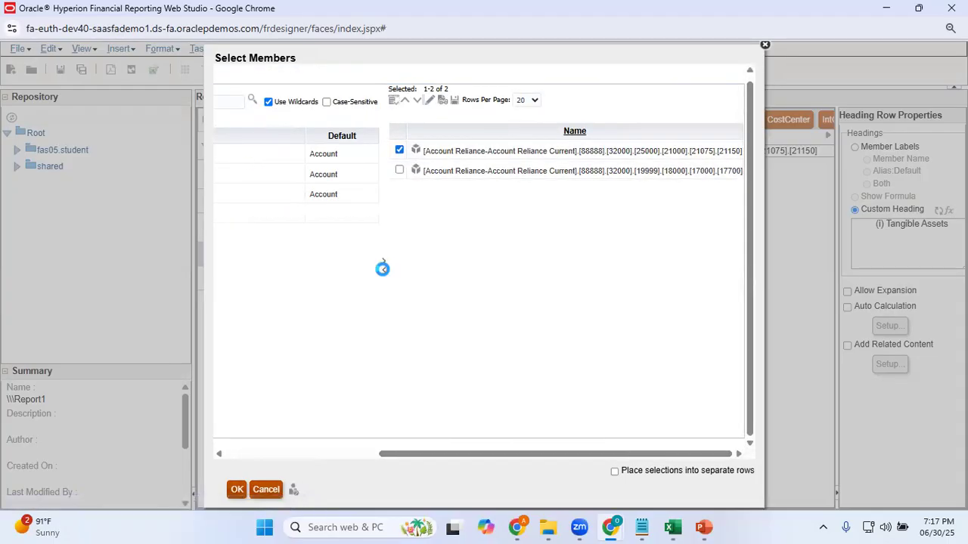
pyautogui.moveTo(530, 453); pyautogui.dragTo(734, 451)
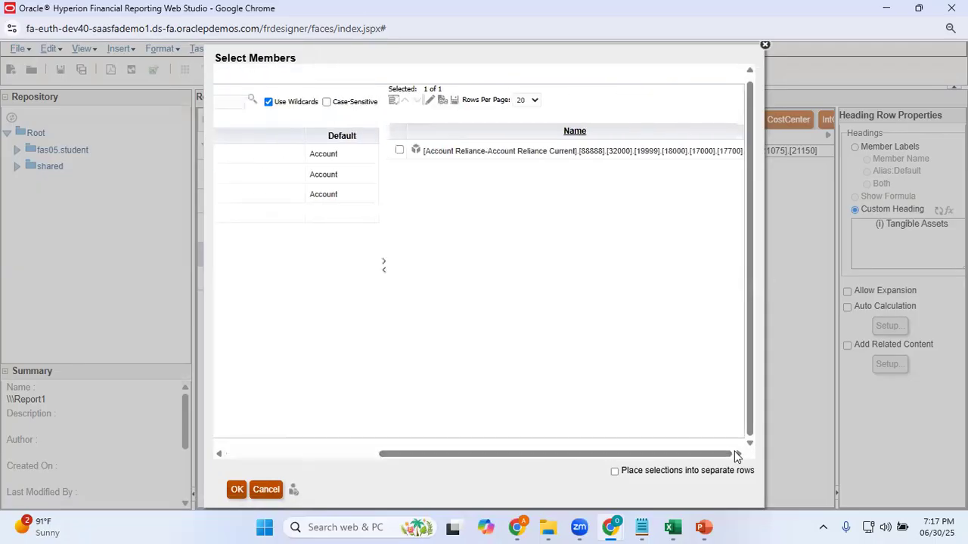
pyautogui.click(237, 490)
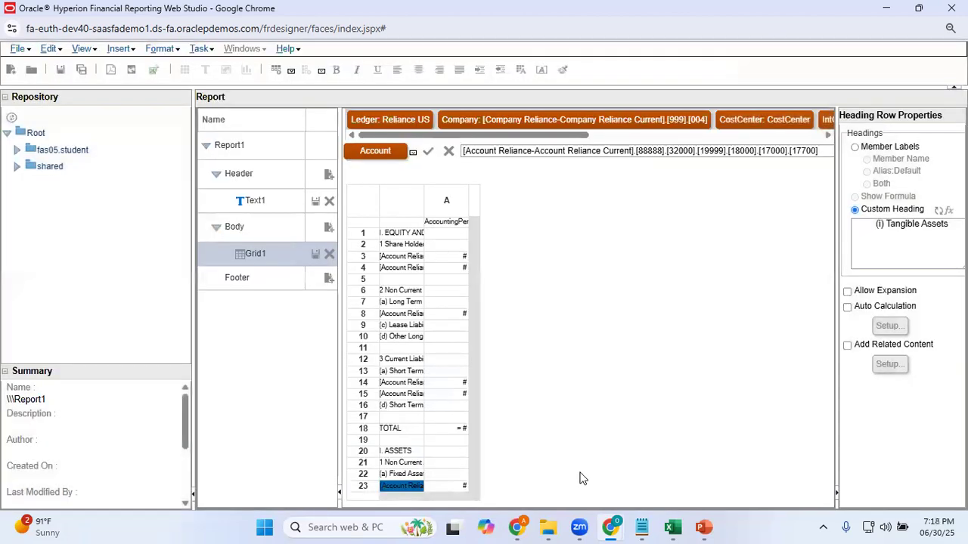
# Copy the "(ii) Intangible Assets" text from cell A28 in Excel and return to Web Studio
pyautogui.hotkey('alt', 'Tab')
pyautogui.press('Down')
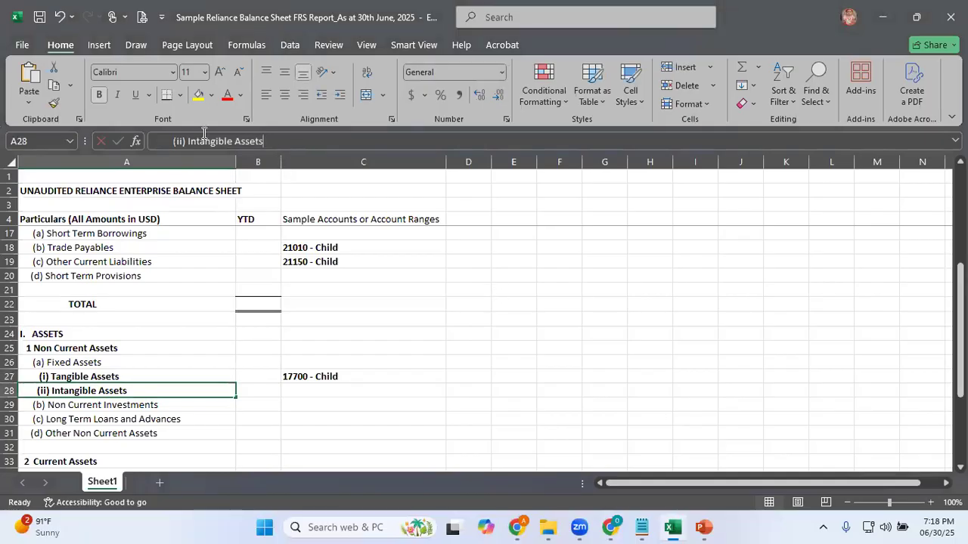
pyautogui.hotkey('alt', 'Tab')
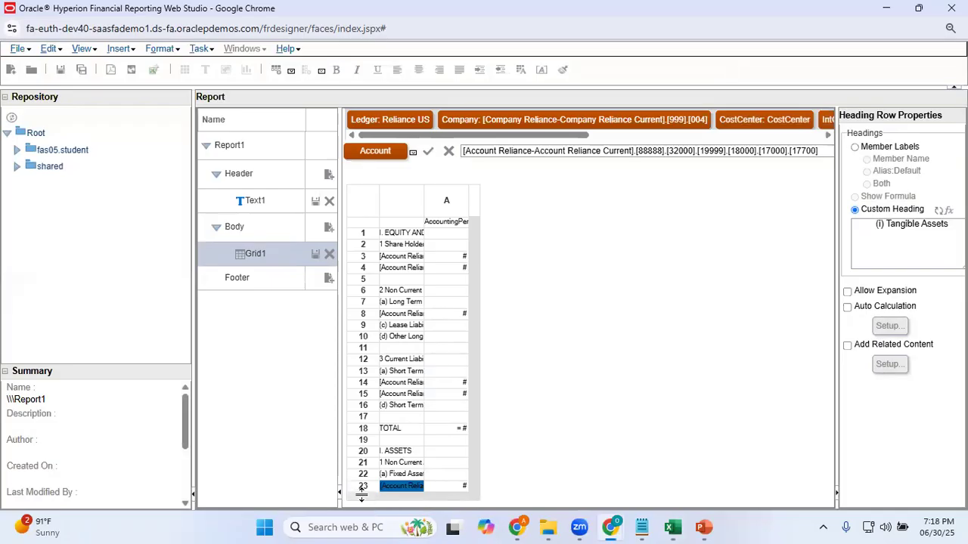
# Insert a text row below row 23 and set its text to "(ii) Intangible Assets"
pyautogui.moveTo(362, 490); pyautogui.dragTo(361, 495)
pyautogui.moveTo(364, 492); pyautogui.dragTo(363, 487)
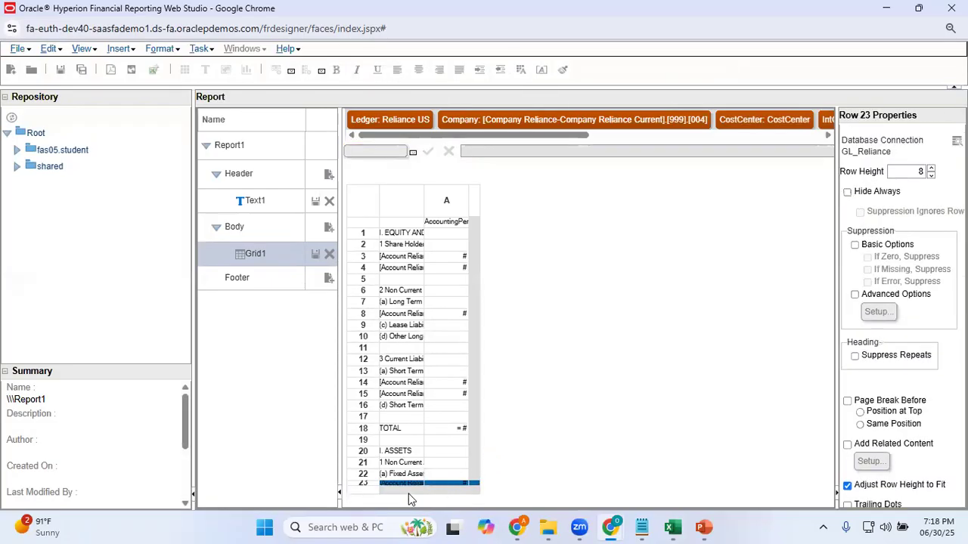
pyautogui.click(365, 496)
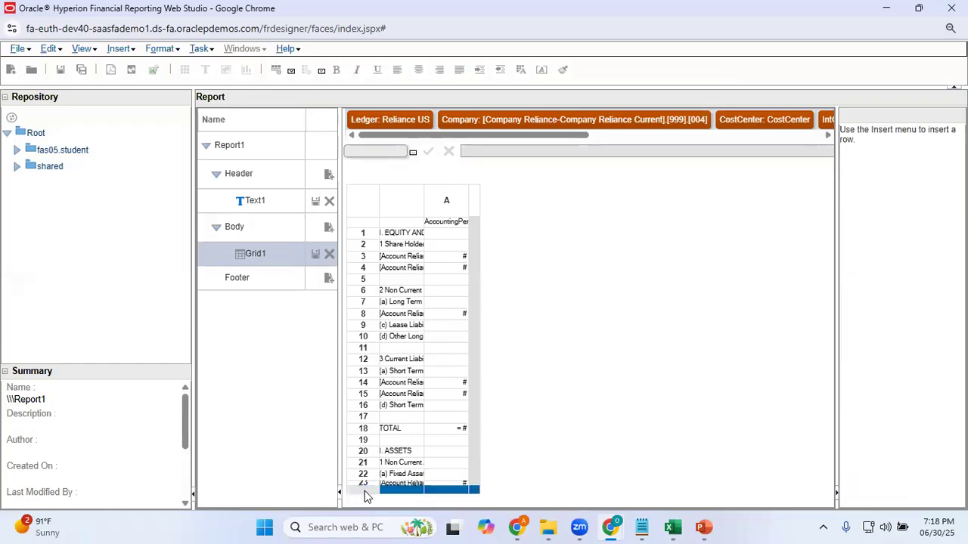
pyautogui.rightClick(366, 496)
pyautogui.moveTo(471, 490)
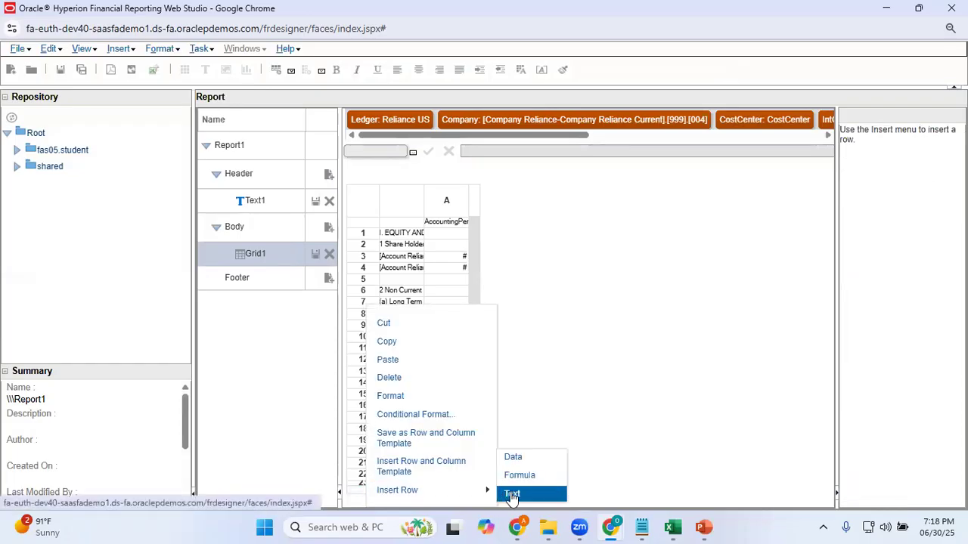
pyautogui.click(512, 496)
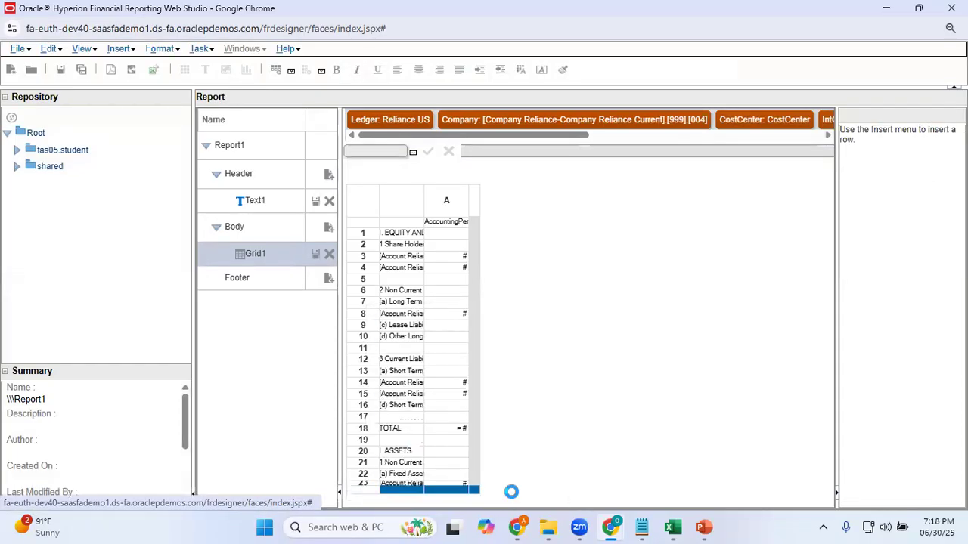
pyautogui.click(394, 490)
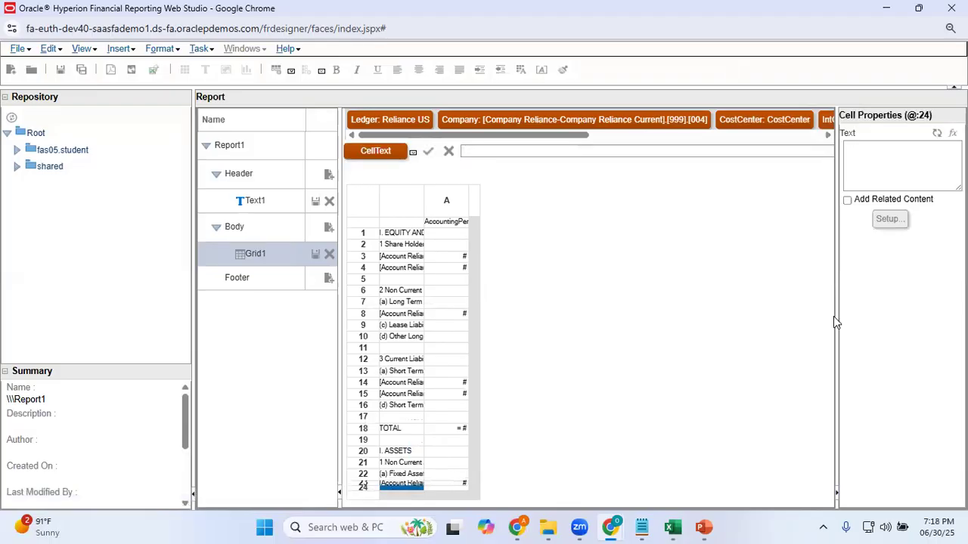
pyautogui.click(903, 165)
pyautogui.write('(ii) Intangible Assets')
pyautogui.click(875, 293)
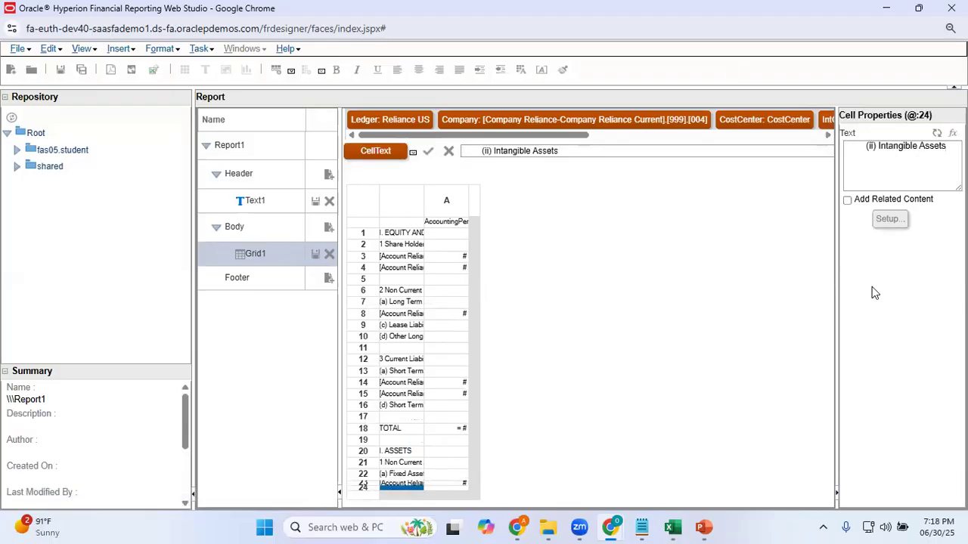
# Switch to Excel and review the remaining non-current and current asset lines below Intangible Assets
pyautogui.hotkey('alt', 'Tab')
pyautogui.press('Down')
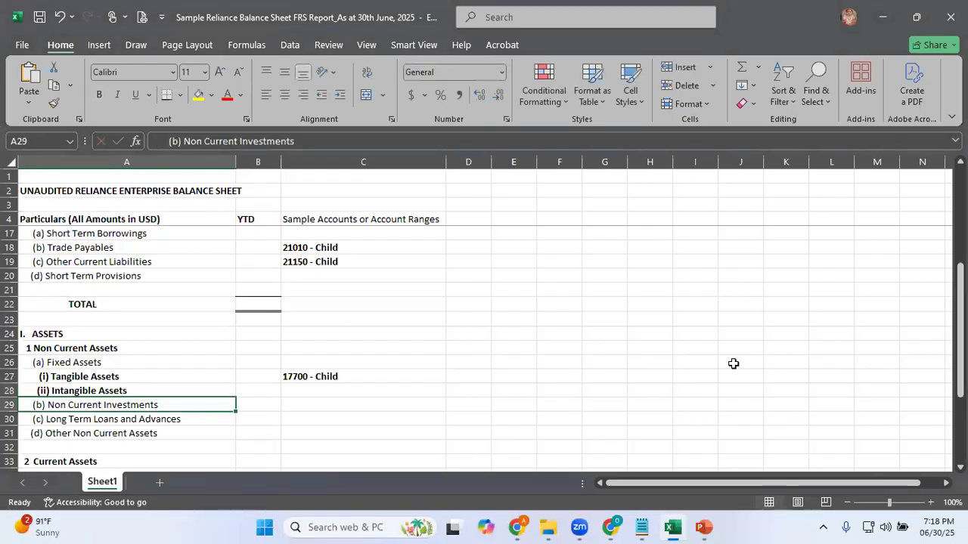
pyautogui.press('Down')
pyautogui.press('Down')
pyautogui.press('Down')
pyautogui.press('Down')
pyautogui.press('Down')
pyautogui.press('Down')
pyautogui.press('Down')
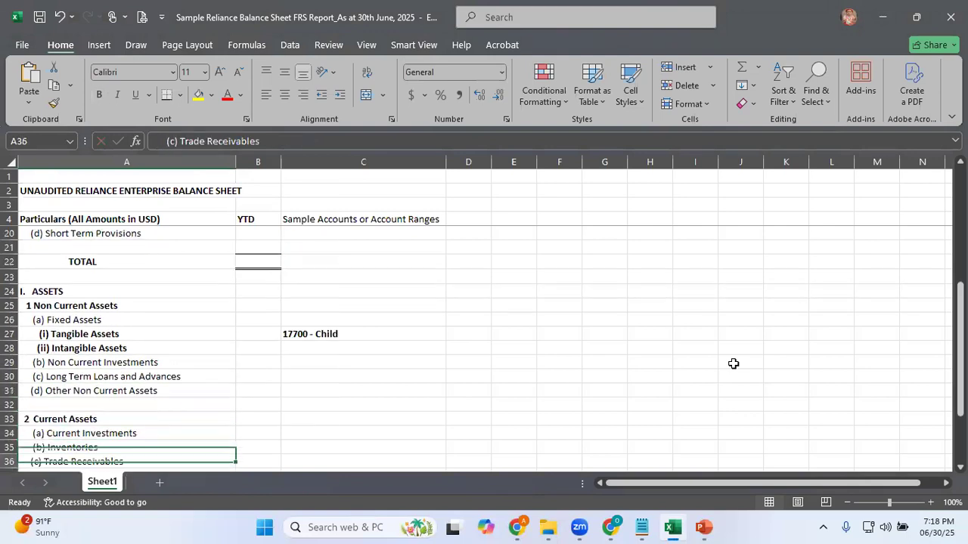
pyautogui.press('Down')
pyautogui.press('Down')
pyautogui.press('Up')
pyautogui.press('Up')
pyautogui.press('Up')
pyautogui.press('Up')
pyautogui.press('Up')
pyautogui.press('Up')
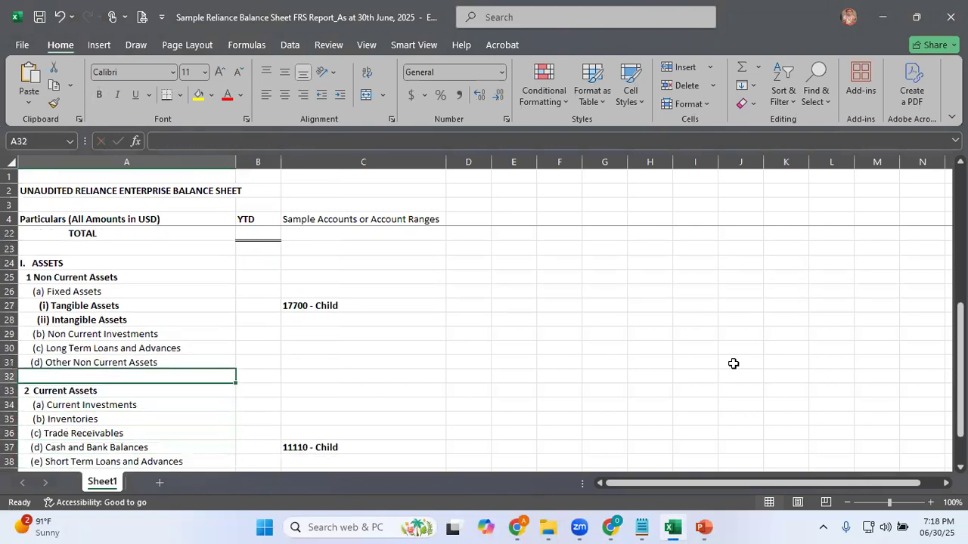
# Return to Web Studio and insert a blank text row below row 24 as a separator
pyautogui.hotkey('alt', 'Tab')
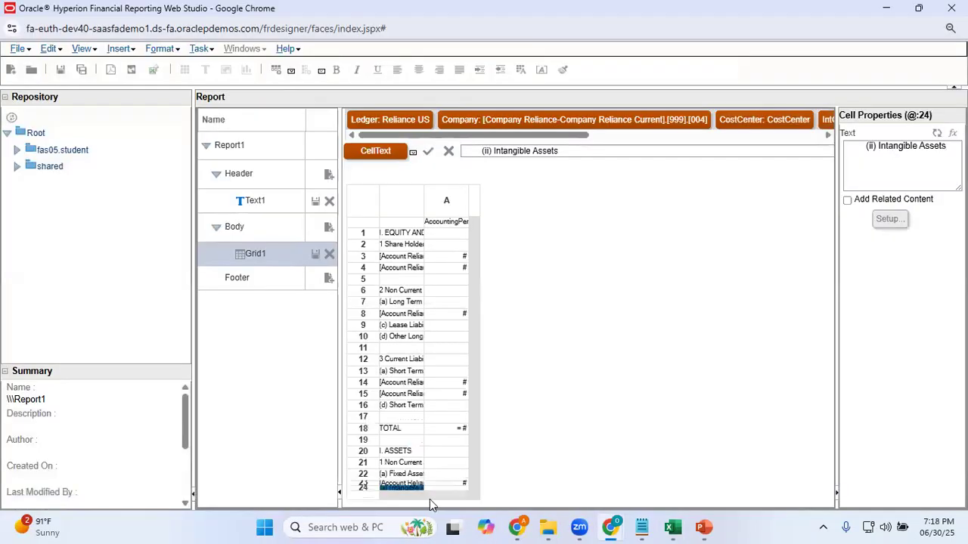
pyautogui.click(364, 499)
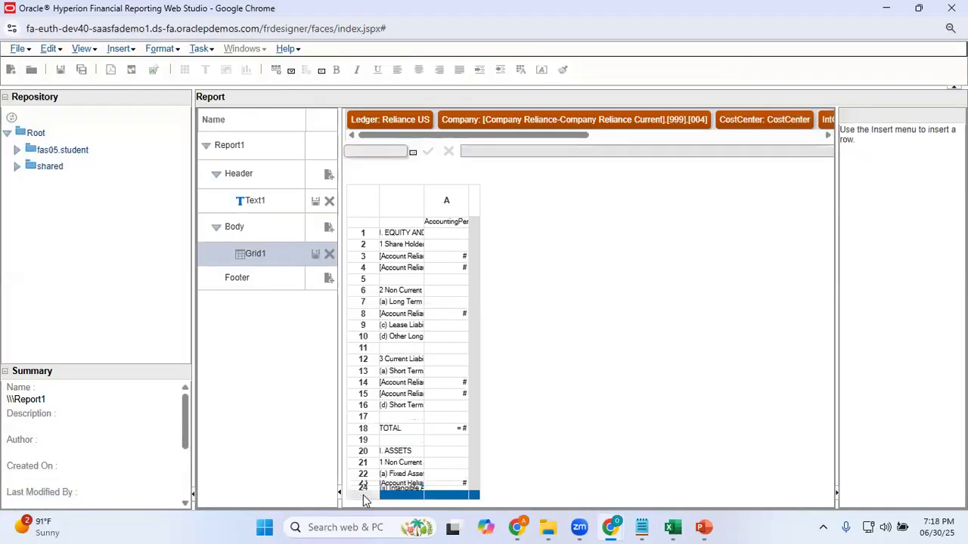
pyautogui.rightClick(365, 499)
pyautogui.moveTo(449, 496)
pyautogui.click(505, 496)
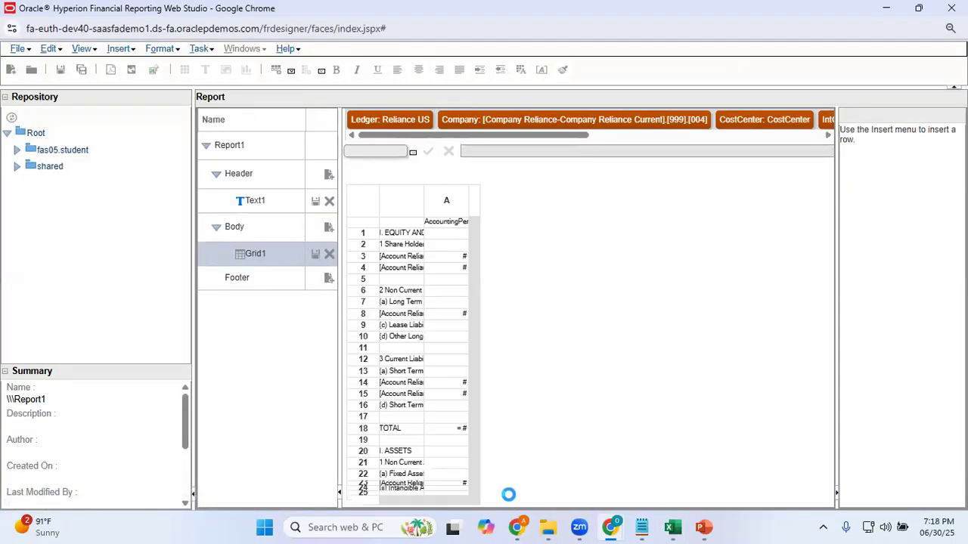
# Copy the "2 Current Assets" text from cell A33 in Excel and return to Web Studio
pyautogui.hotkey('alt', 'Tab')
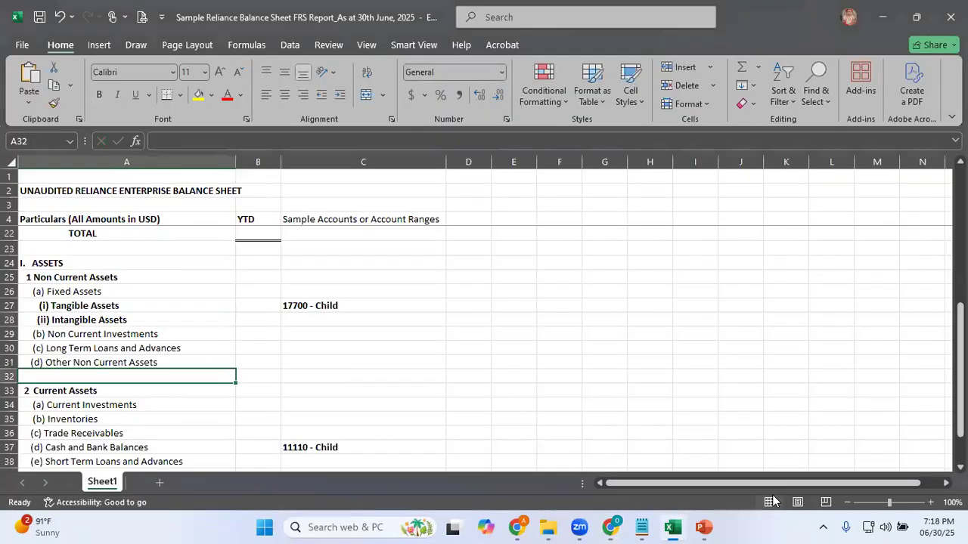
pyautogui.press('Down')
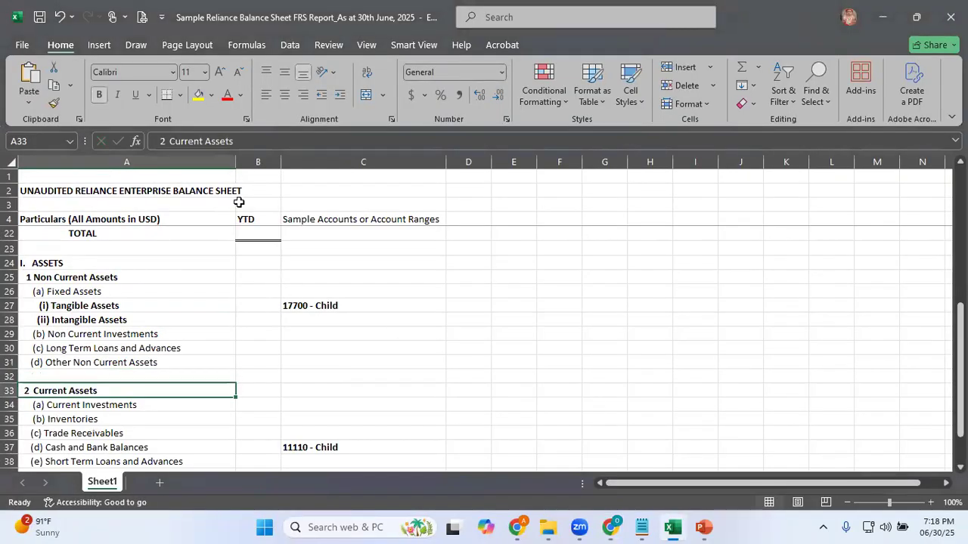
pyautogui.click(255, 142)
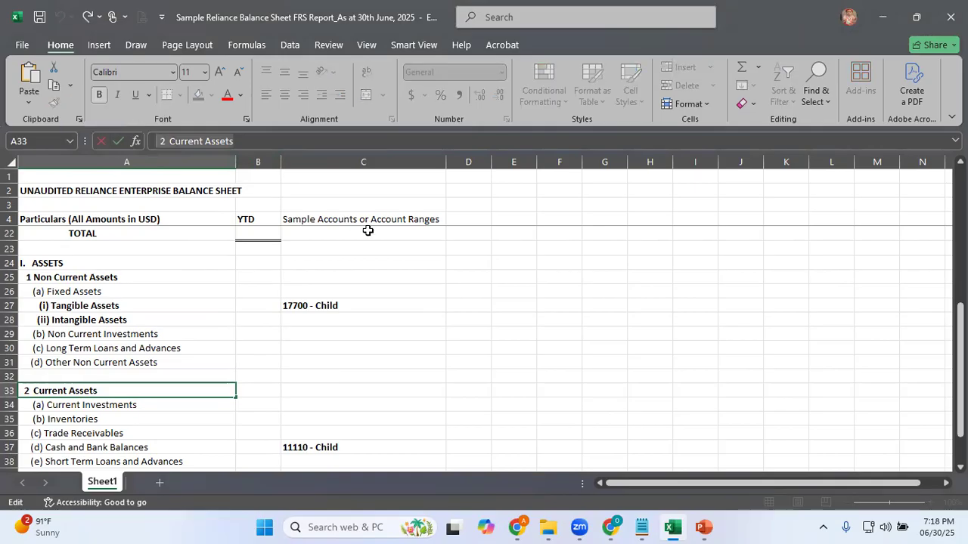
pyautogui.hotkey('alt', 'Tab')
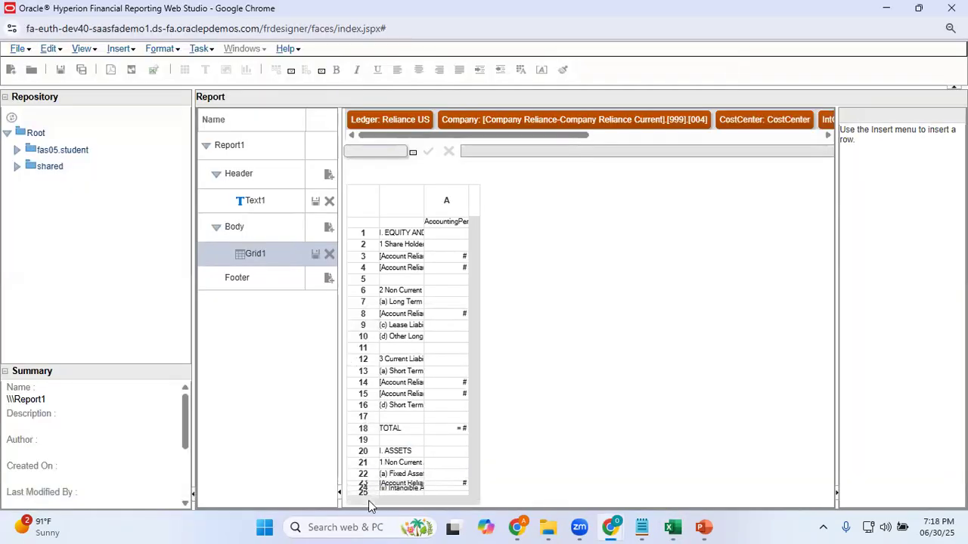
# Insert a text row below row 25 and set its text to "2 Current Assets"
pyautogui.click(369, 500)
pyautogui.rightClick(369, 500)
pyautogui.moveTo(484, 505)
pyautogui.click(515, 494)
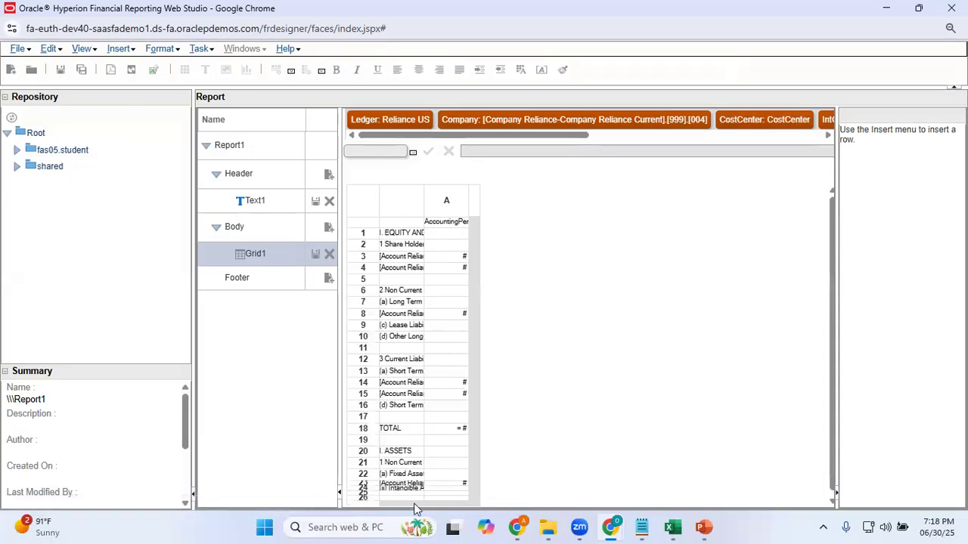
pyautogui.click(384, 498)
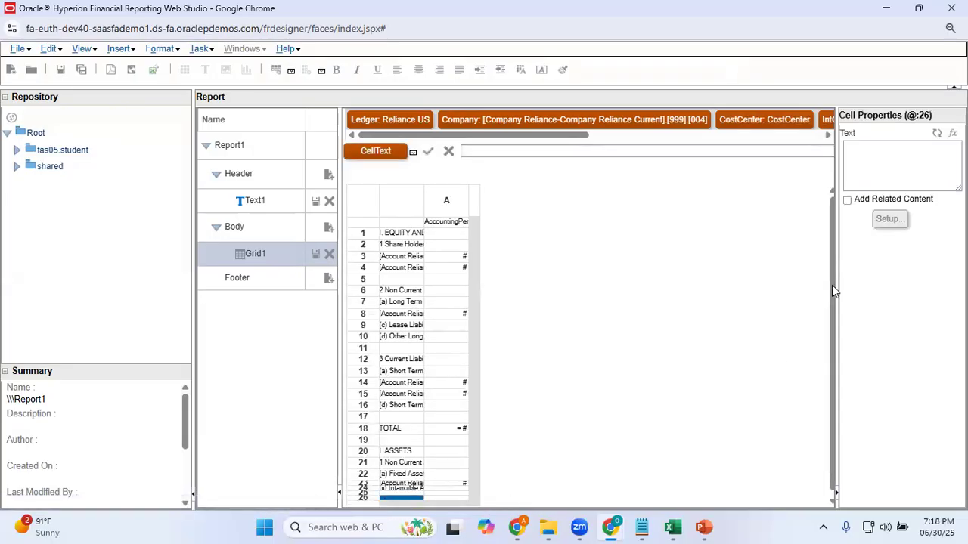
pyautogui.click(895, 157)
pyautogui.write('2 Current Assets')
pyautogui.click(897, 277)
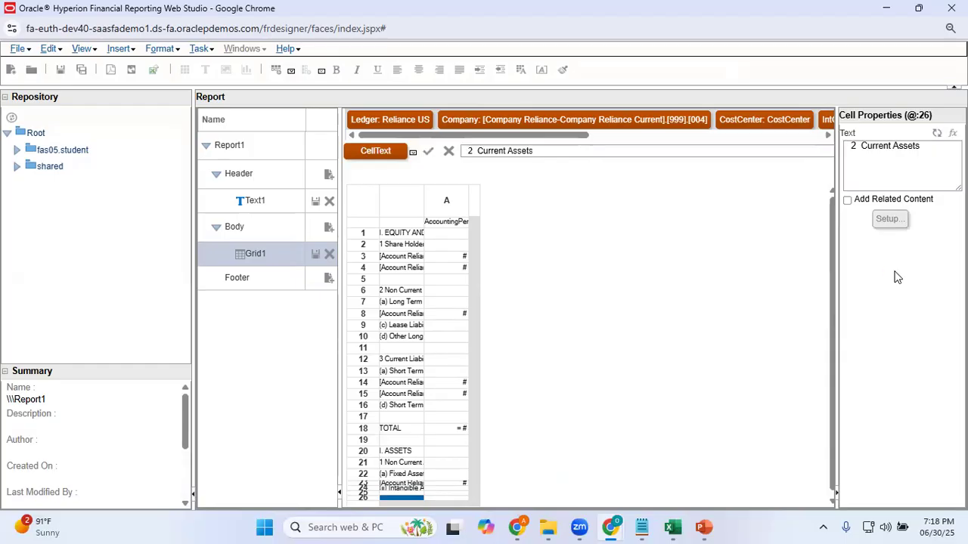
pyautogui.click(833, 502)
pyautogui.click(834, 502)
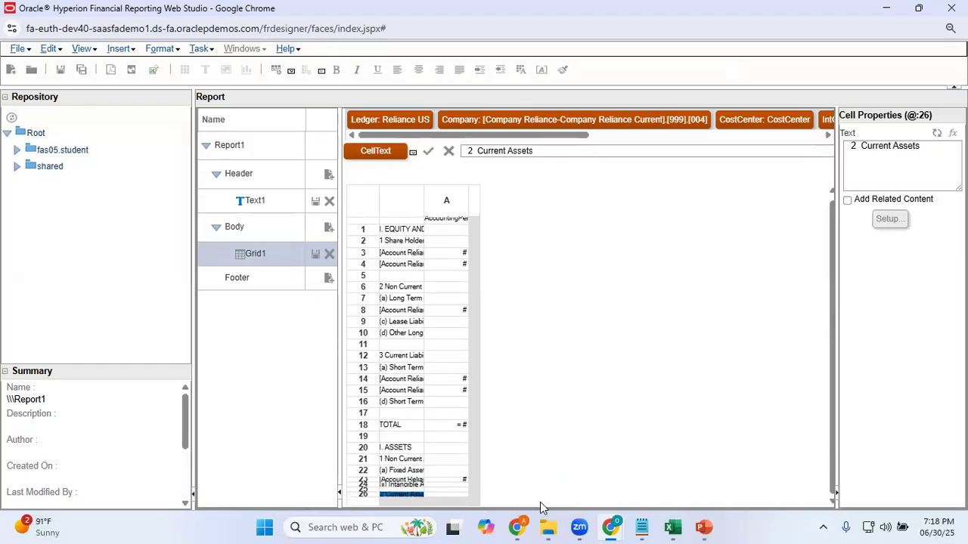
# Copy the "(d) Cash and Bank Balances" text from cell A37 in Excel and return to Web Studio
pyautogui.hotkey('alt', 'Tab')
pyautogui.press('Down')
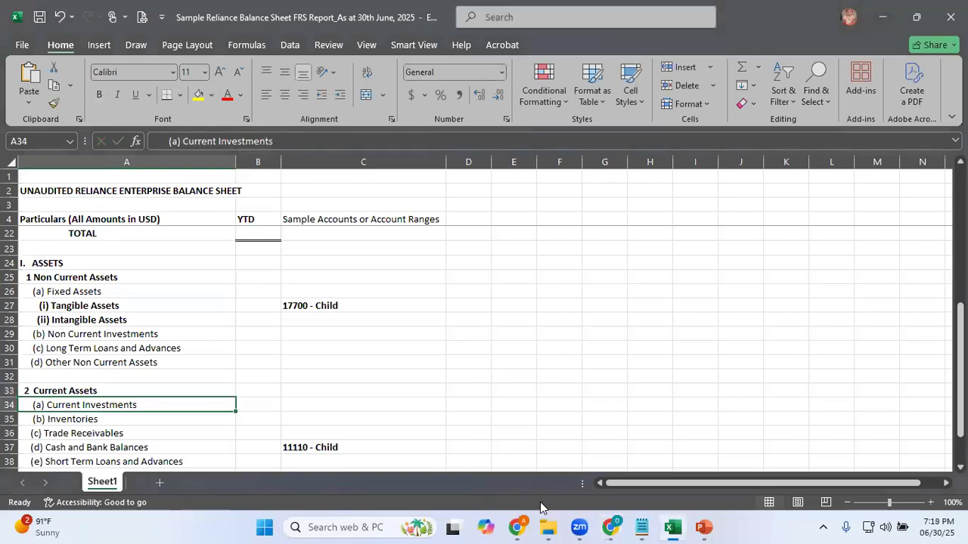
pyautogui.press('Down')
pyautogui.press('Down')
pyautogui.press('Down')
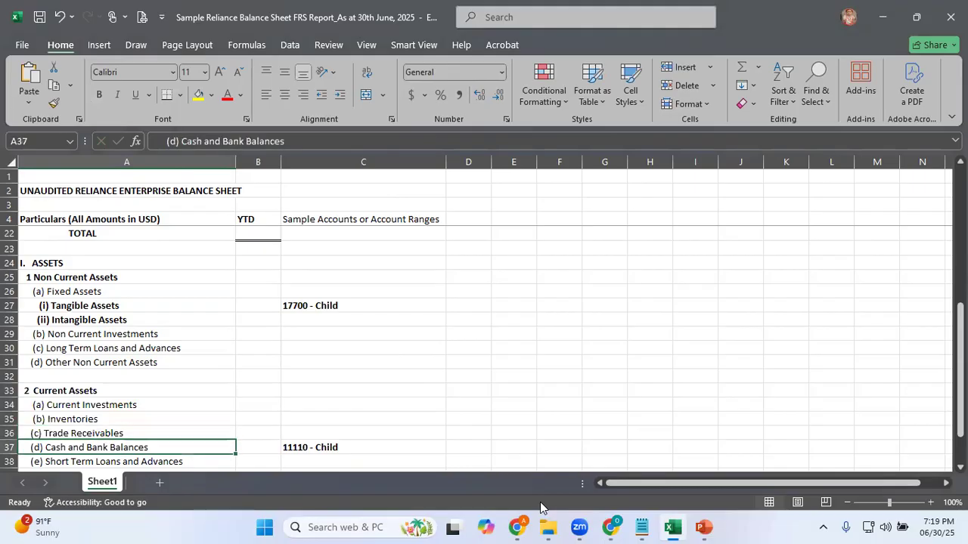
pyautogui.tripleClick(305, 138)
pyautogui.hotkey('ctrl', 'c')
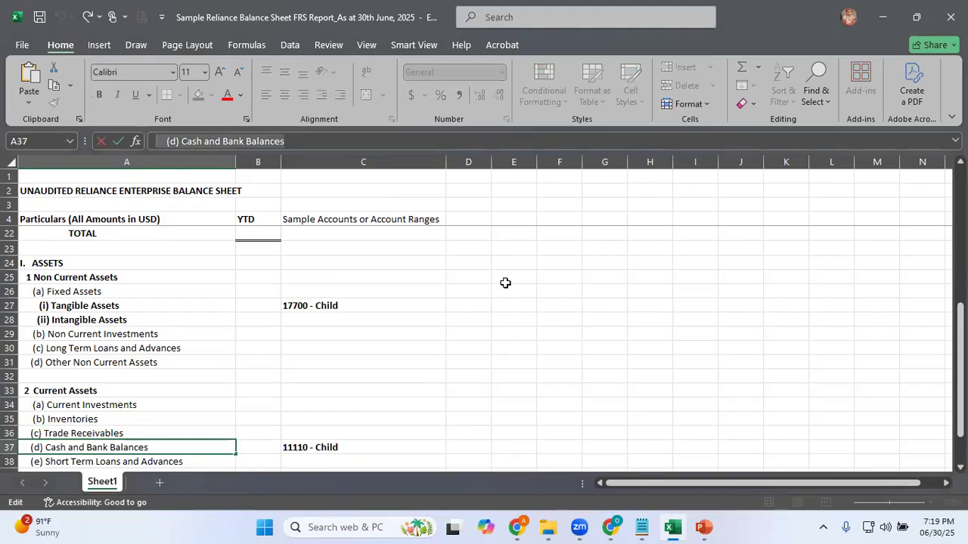
pyautogui.hotkey('alt', 'Tab')
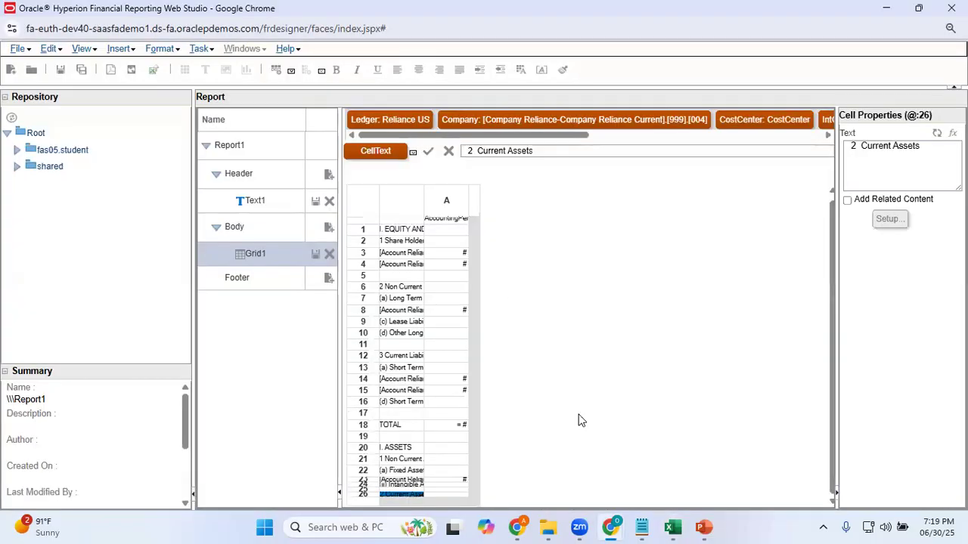
# Insert a data row below row 26 and set its custom heading to "(d) Cash and Bank Balances"
pyautogui.click(364, 496)
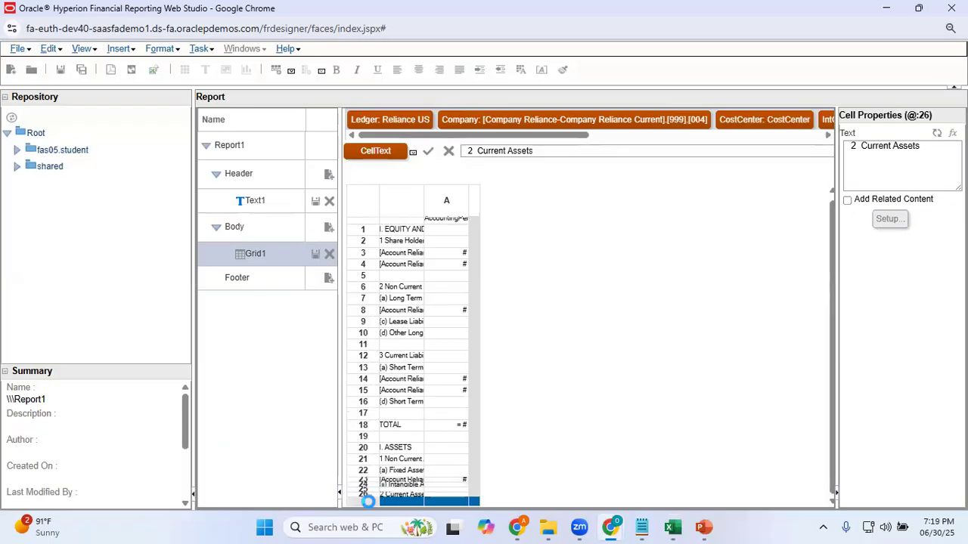
pyautogui.rightClick(367, 496)
pyautogui.moveTo(492, 501)
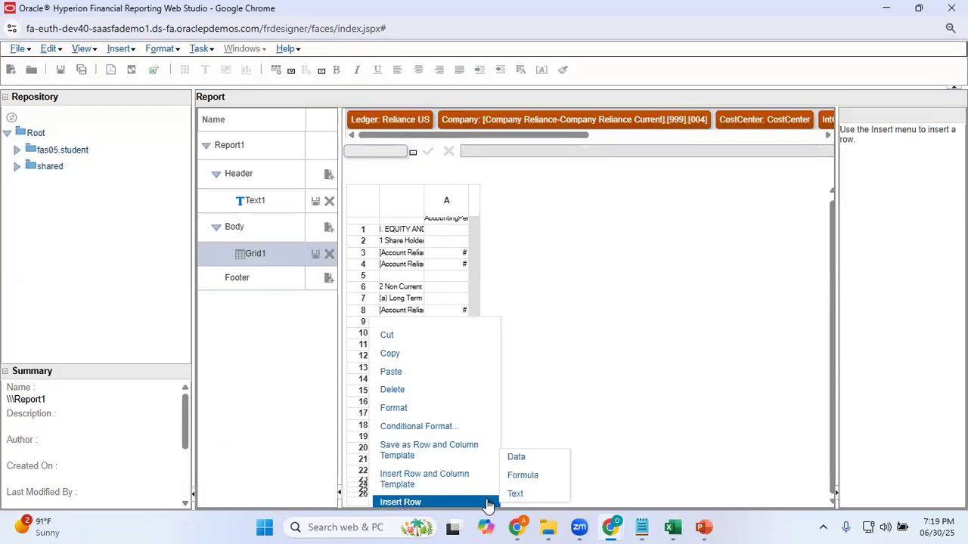
pyautogui.click(543, 458)
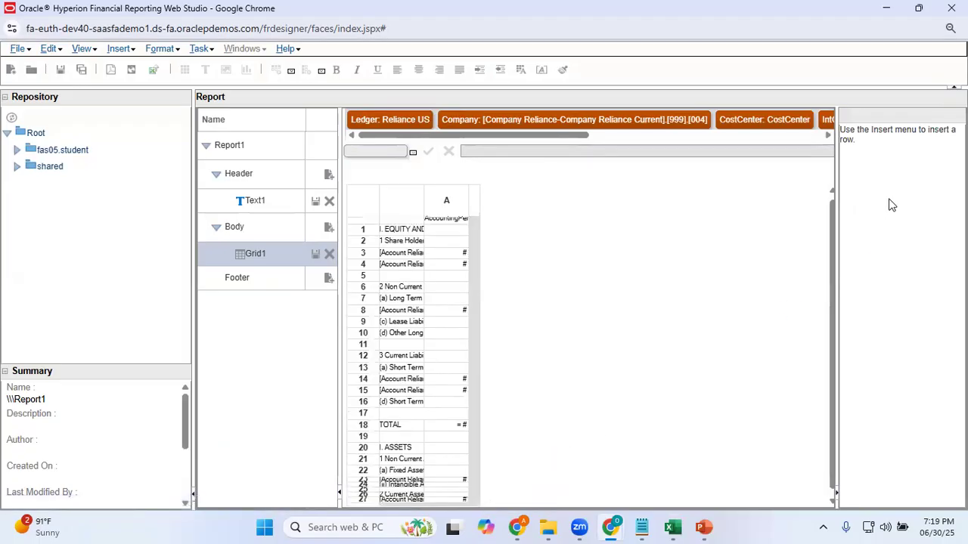
pyautogui.click(402, 499)
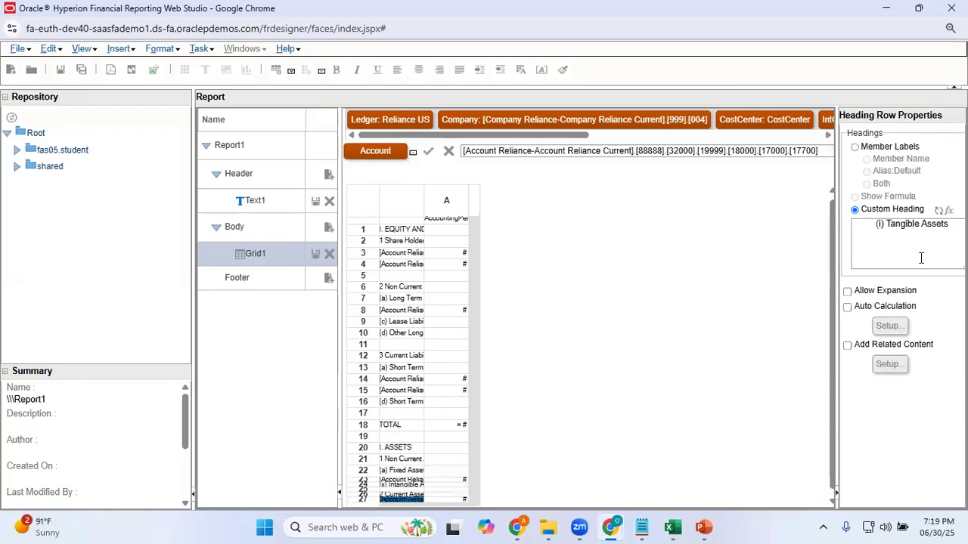
pyautogui.moveTo(948, 225); pyautogui.dragTo(767, 224)
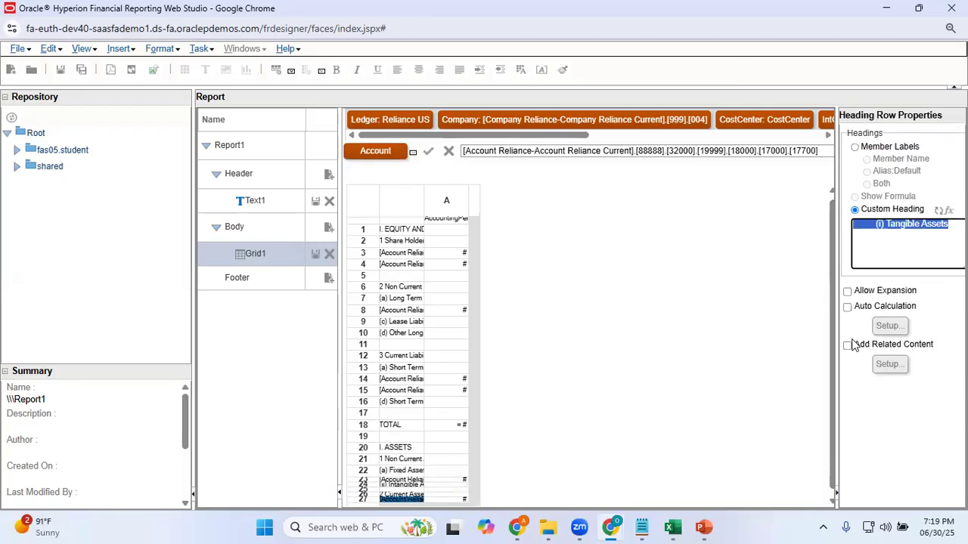
pyautogui.hotkey('ctrl', 'v')
pyautogui.click(914, 454)
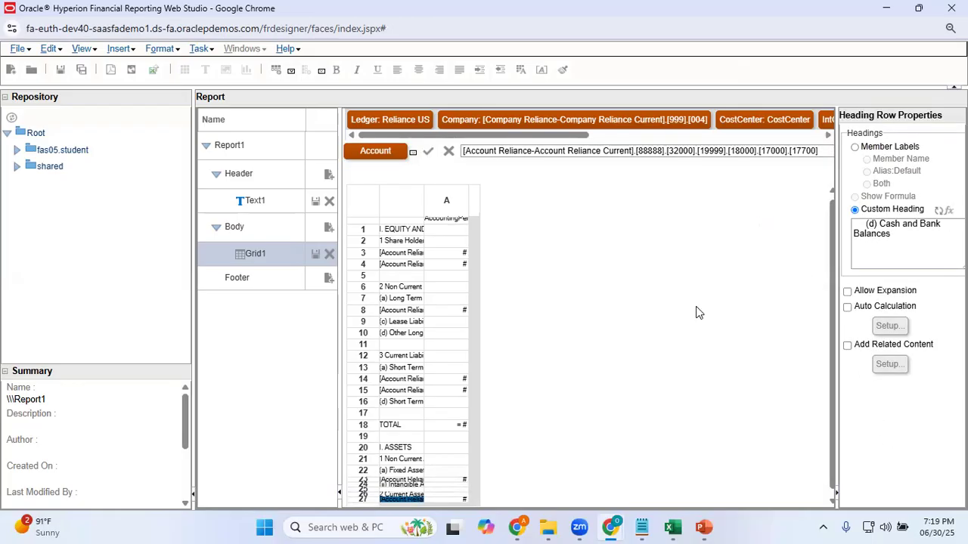
# Search row 27's account members for 11110 and add the Account Reliance Current match to the selection
pyautogui.click(388, 153)
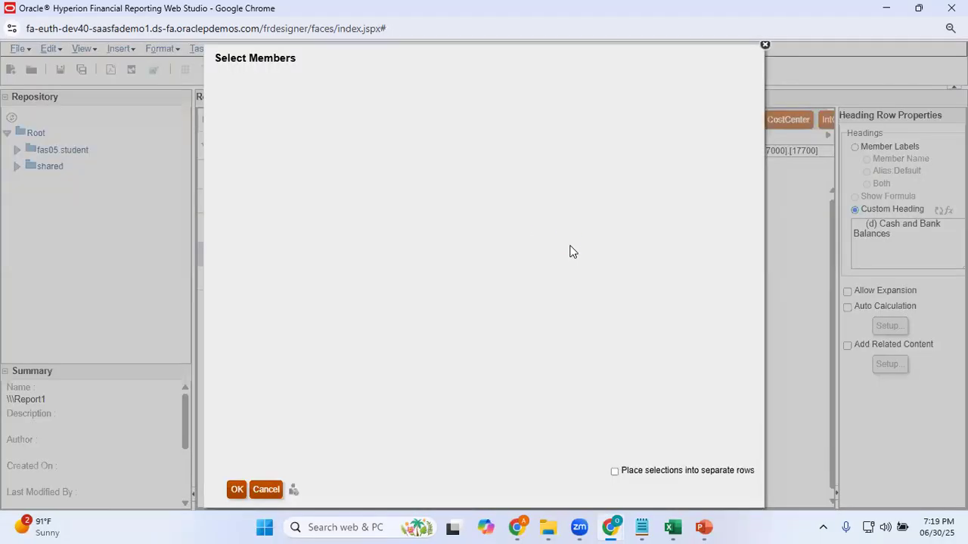
pyautogui.hotkey('alt', 'Tab')
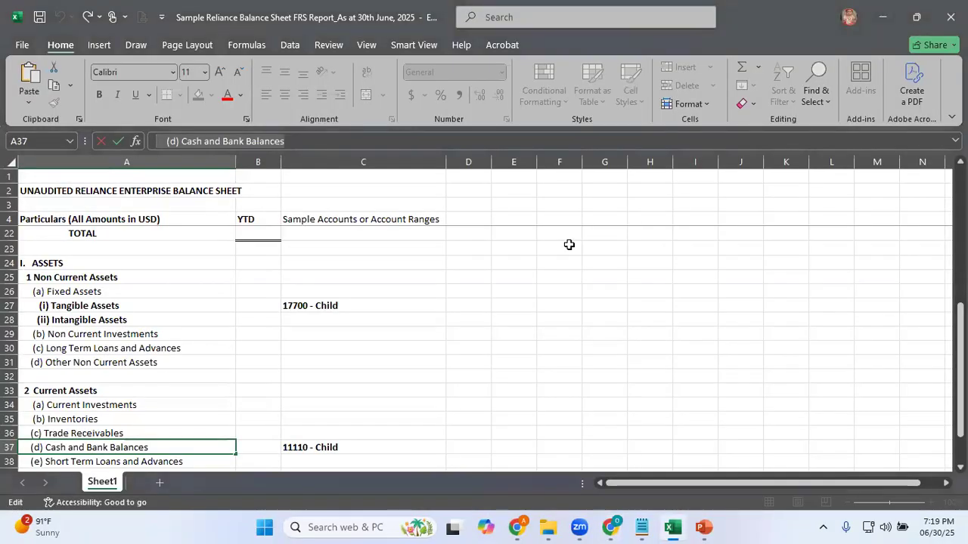
pyautogui.hotkey('alt', 'Tab')
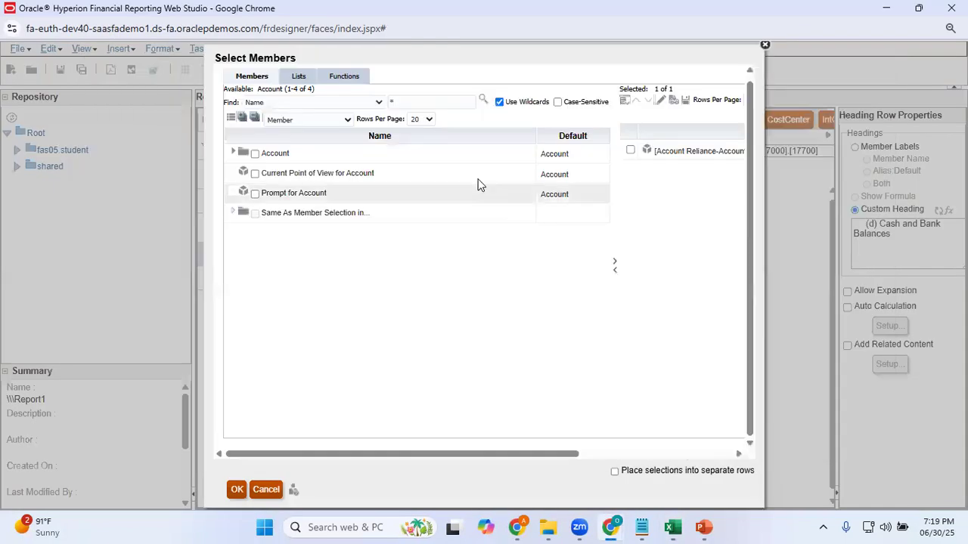
pyautogui.click(409, 99)
pyautogui.write('11110')
pyautogui.click(482, 99)
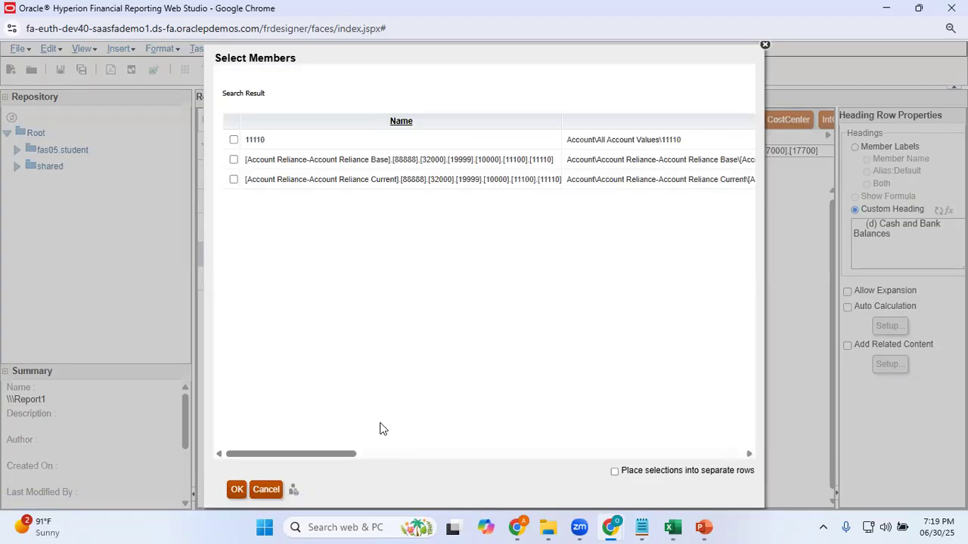
pyautogui.click(234, 179)
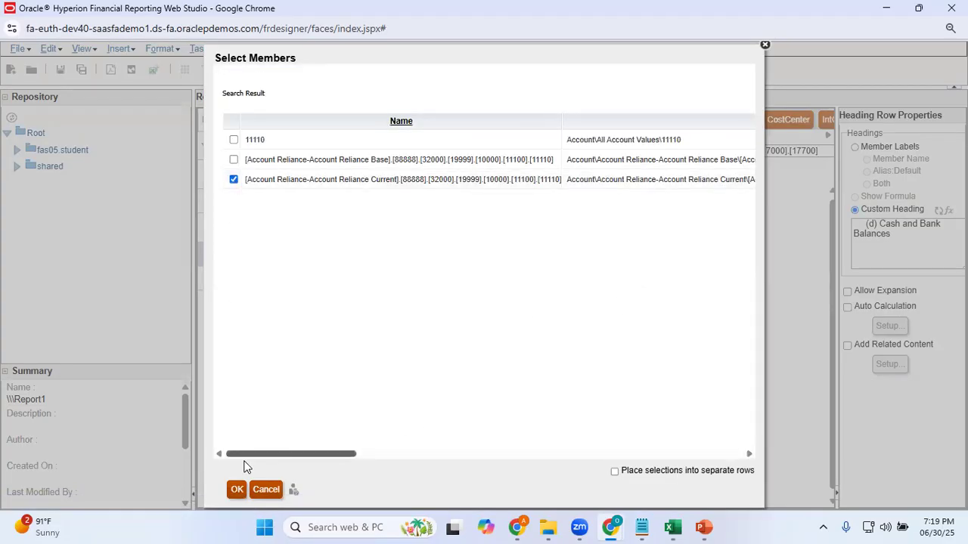
pyautogui.click(240, 490)
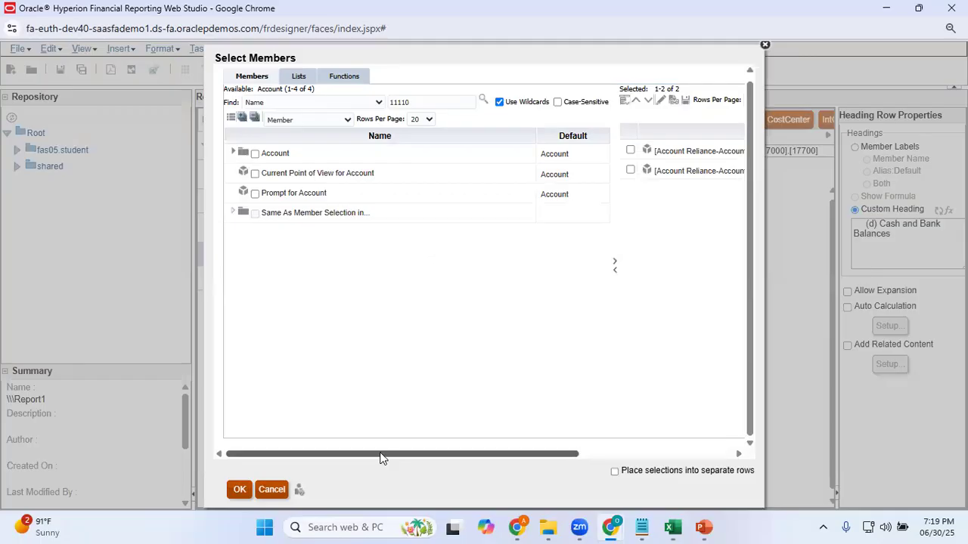
# Remove the 17700 account from row 27's selected members and apply the selection
pyautogui.moveTo(381, 456); pyautogui.dragTo(711, 443)
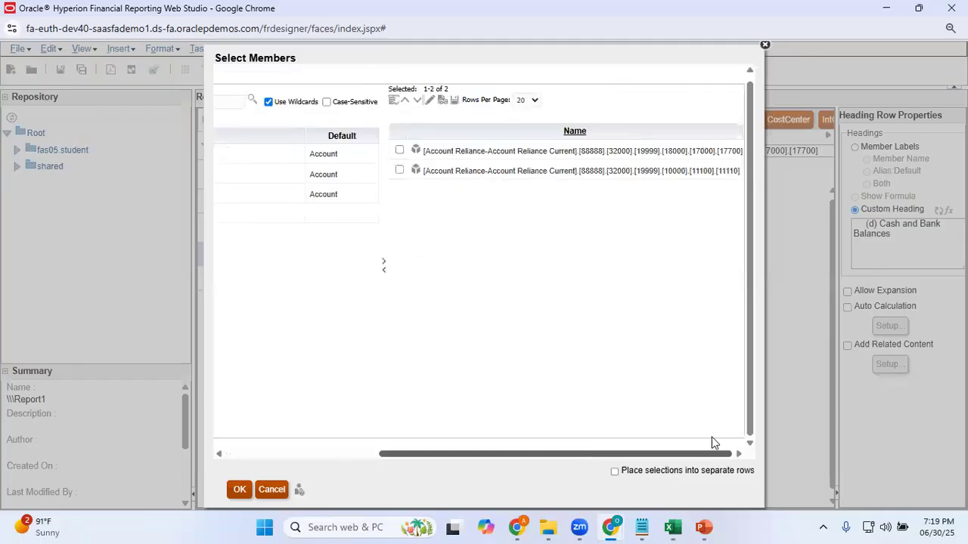
pyautogui.click(399, 150)
pyautogui.click(383, 270)
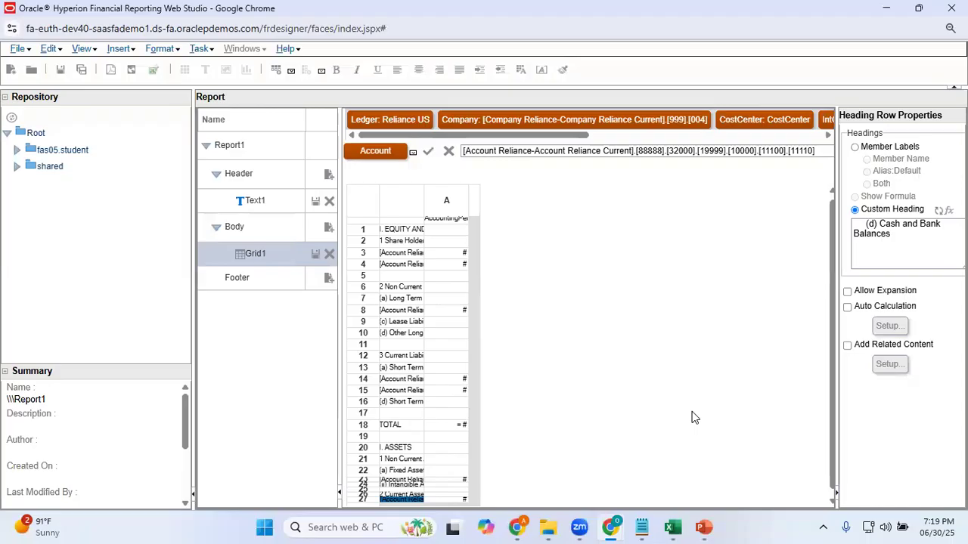
pyautogui.hotkey('ctrl', '+')
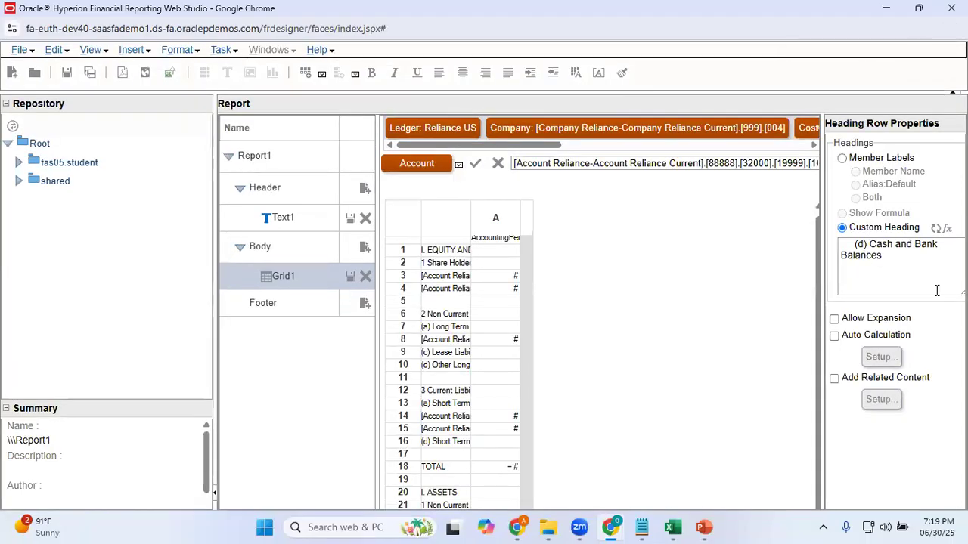
pyautogui.click(918, 8)
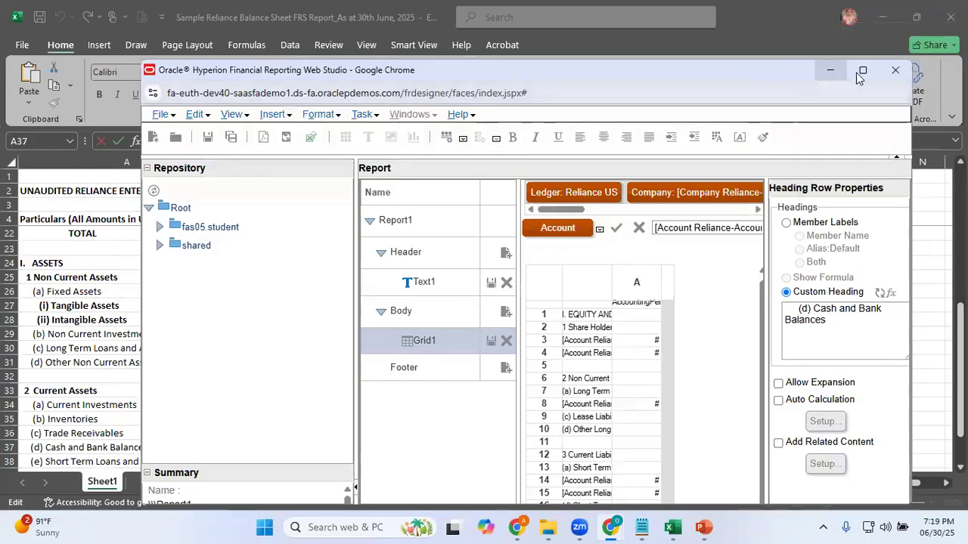
pyautogui.click(863, 71)
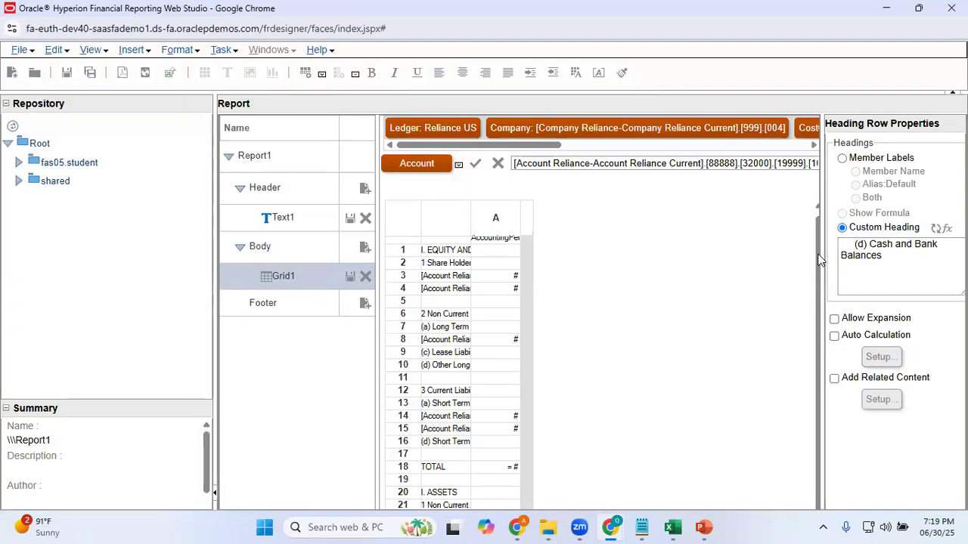
pyautogui.moveTo(818, 253); pyautogui.dragTo(828, 366)
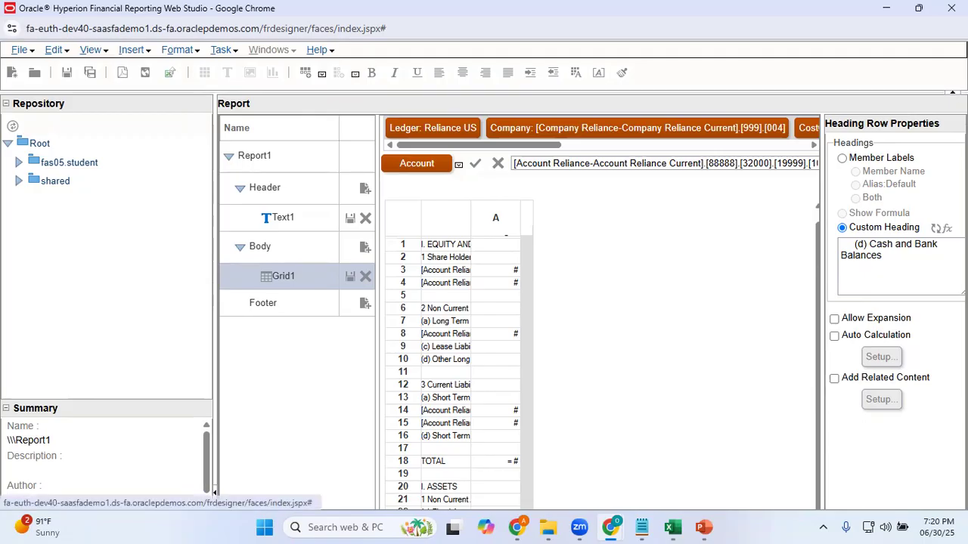
pyautogui.scroll(-1, 732, 288)
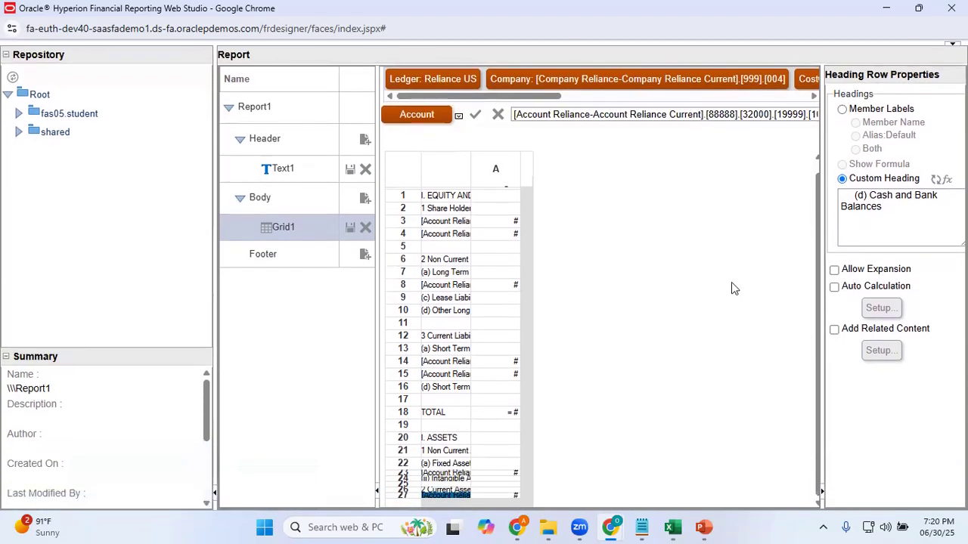
# Switch to Excel, examine the lines from Cash and Bank Balances down to the TOTAL row, and return to Web Studio
pyautogui.hotkey('alt', 'Tab')
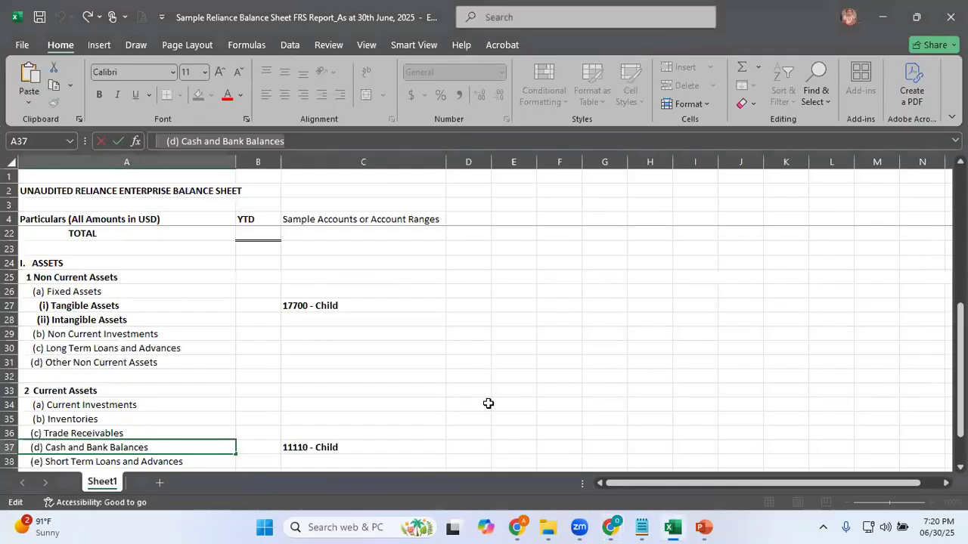
pyautogui.press('Down')
pyautogui.press('Down')
pyautogui.press('Down')
pyautogui.press('Up')
pyautogui.press('Up')
pyautogui.press('Down')
pyautogui.press('Down')
pyautogui.press('Down')
pyautogui.press('Down')
pyautogui.press('Down')
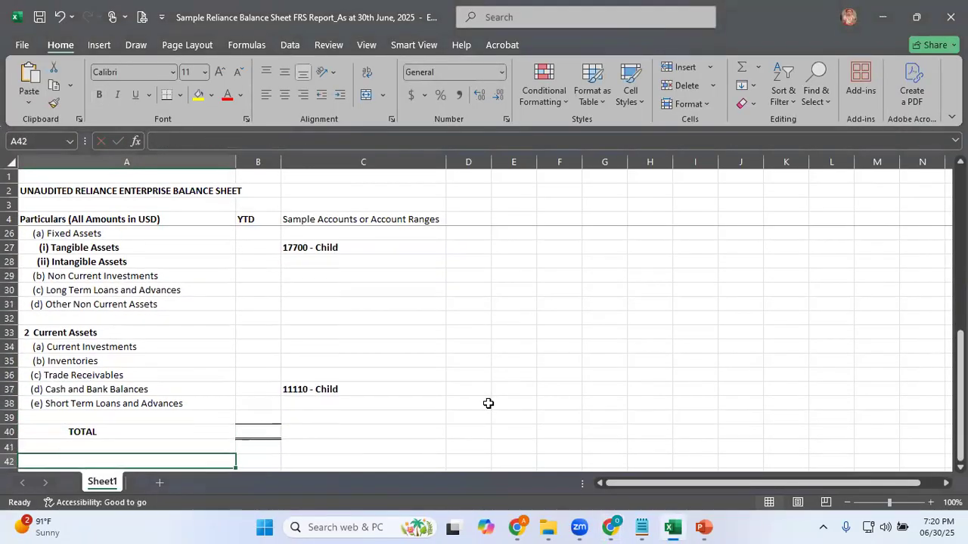
pyautogui.press('Up')
pyautogui.press('Up')
pyautogui.press('Up')
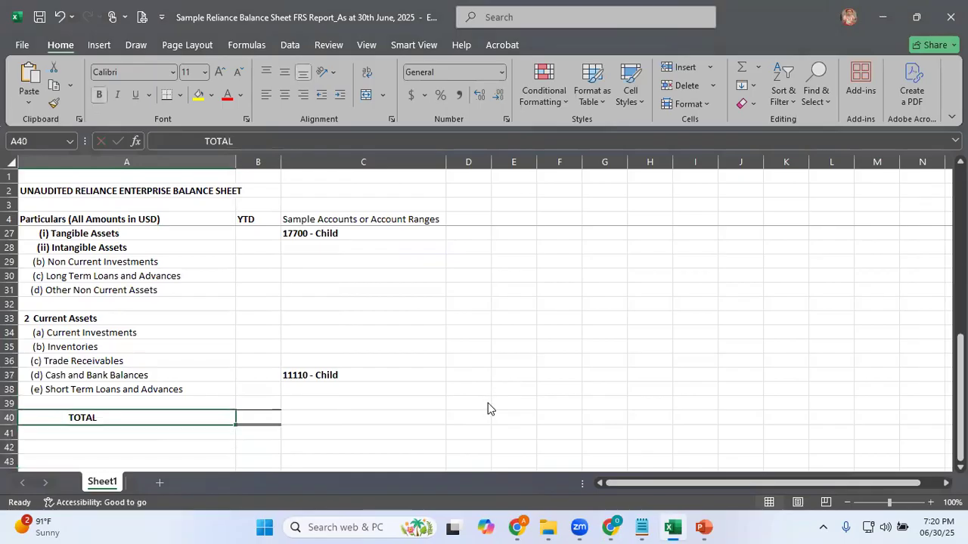
pyautogui.hotkey('alt', 'Tab')
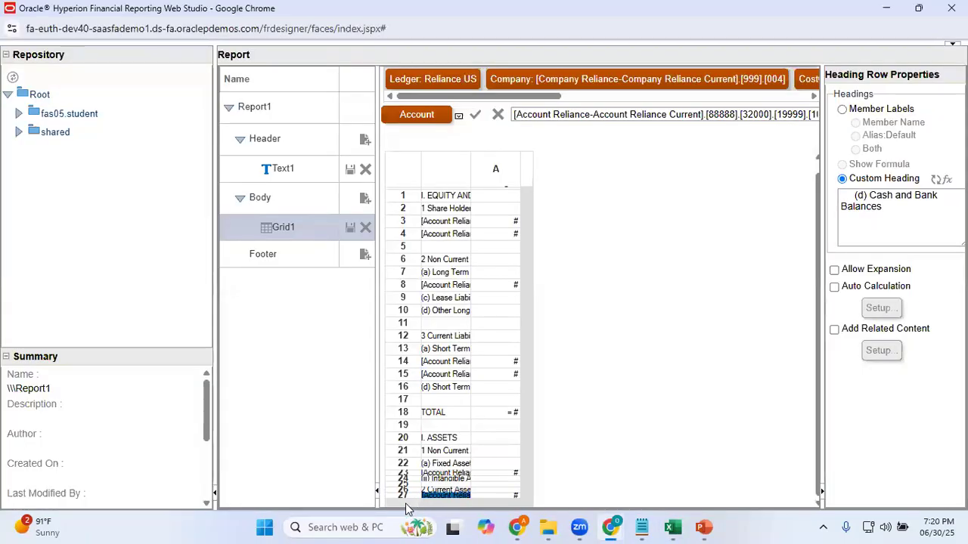
# Insert a blank text row below row 27 as a separator
pyautogui.rightClick(408, 496)
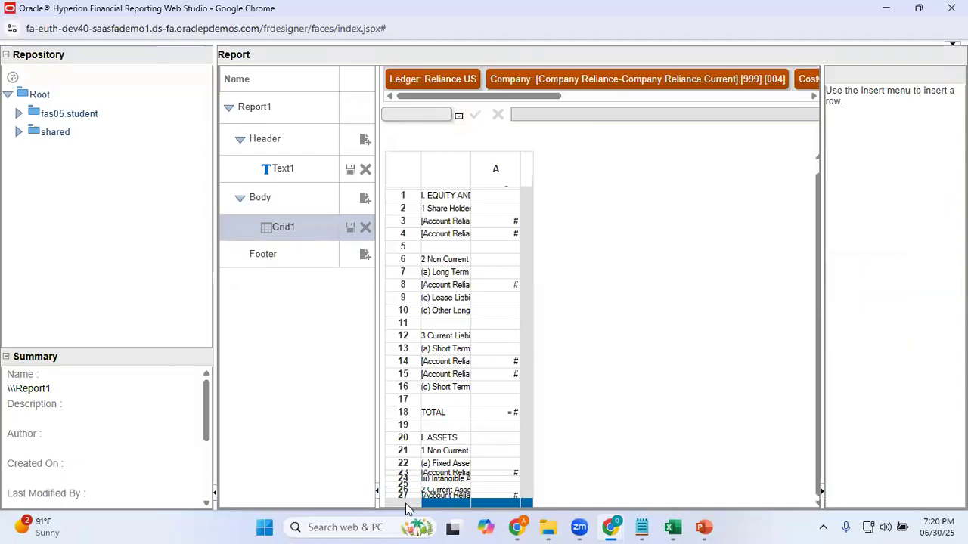
pyautogui.moveTo(506, 504)
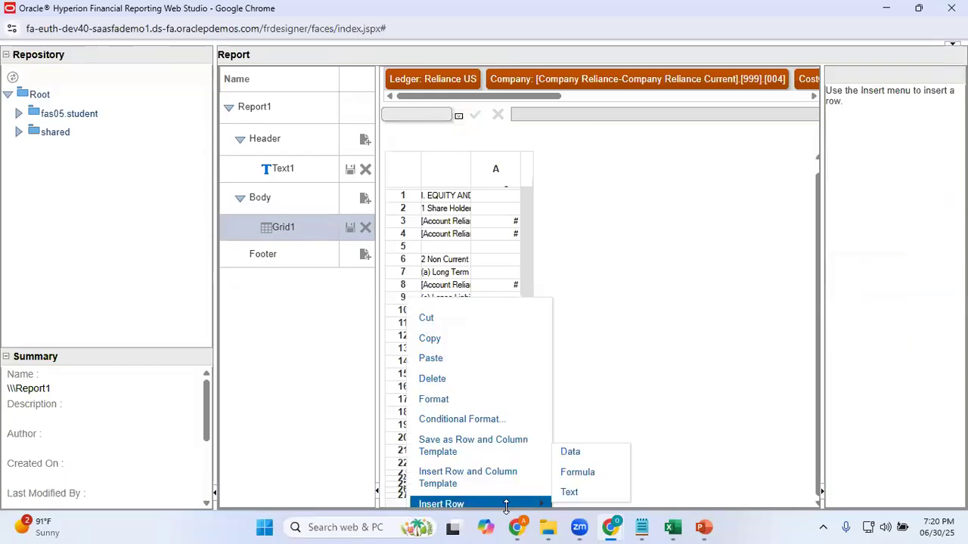
pyautogui.click(570, 493)
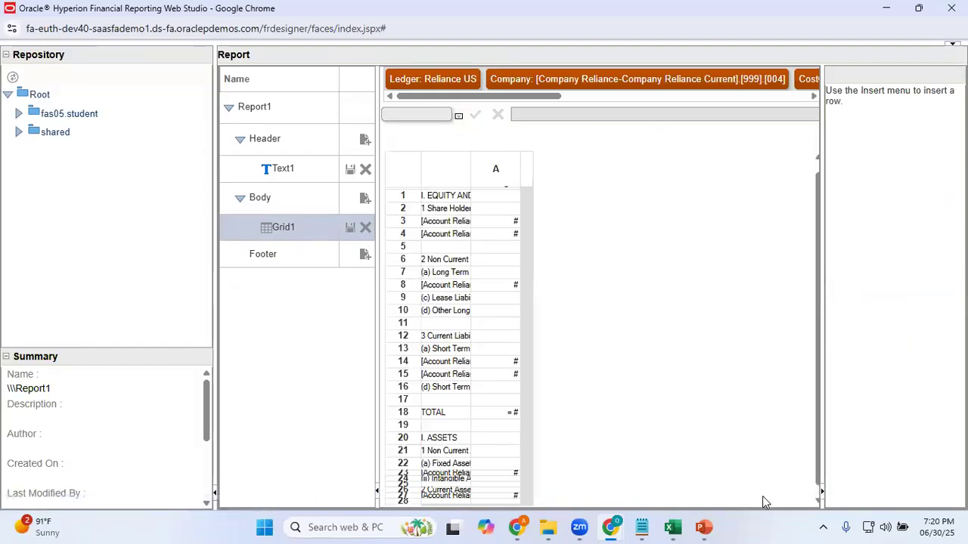
pyautogui.click(818, 501)
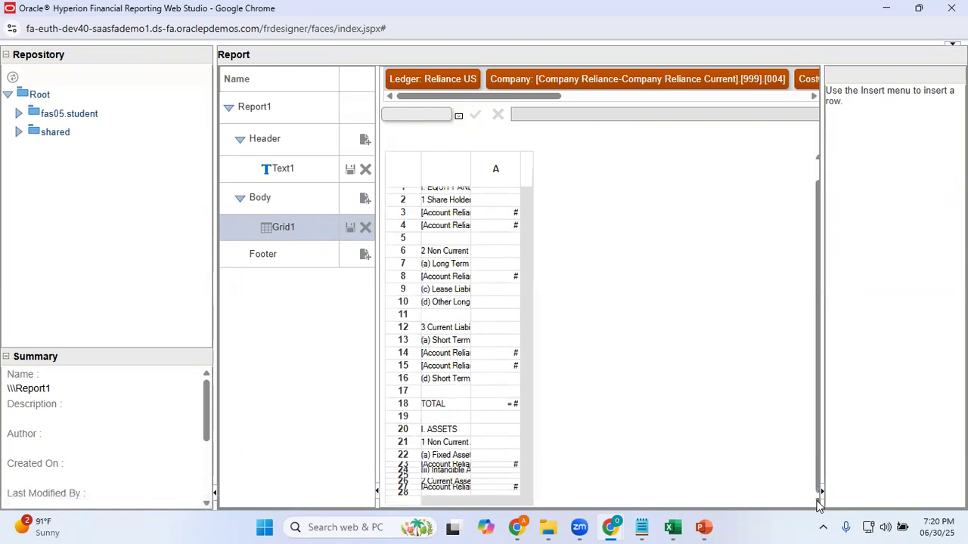
# Switch to Excel, copy the TOTAL label text from cell A40, and return to Web Studio
pyautogui.hotkey('alt', 'Tab')
pyautogui.click(122, 403)
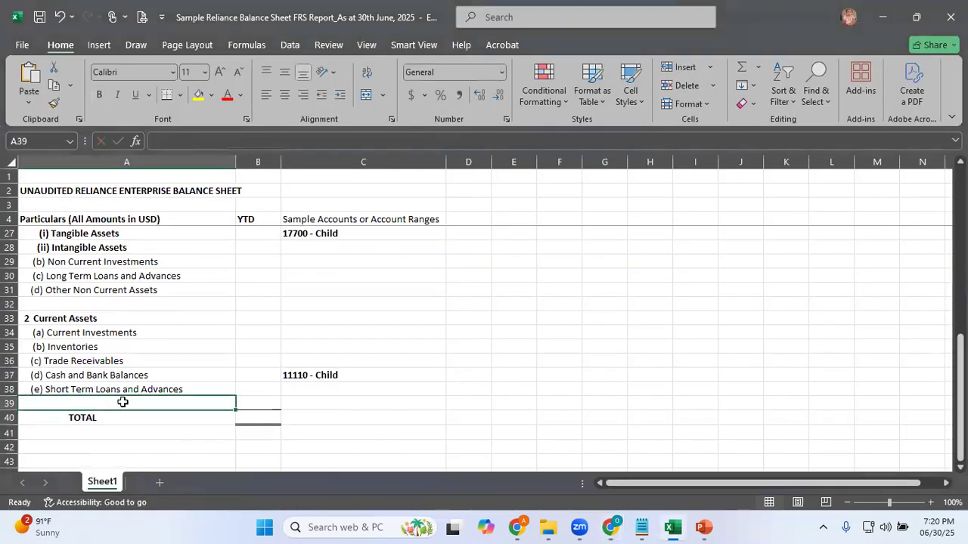
pyautogui.click(129, 417)
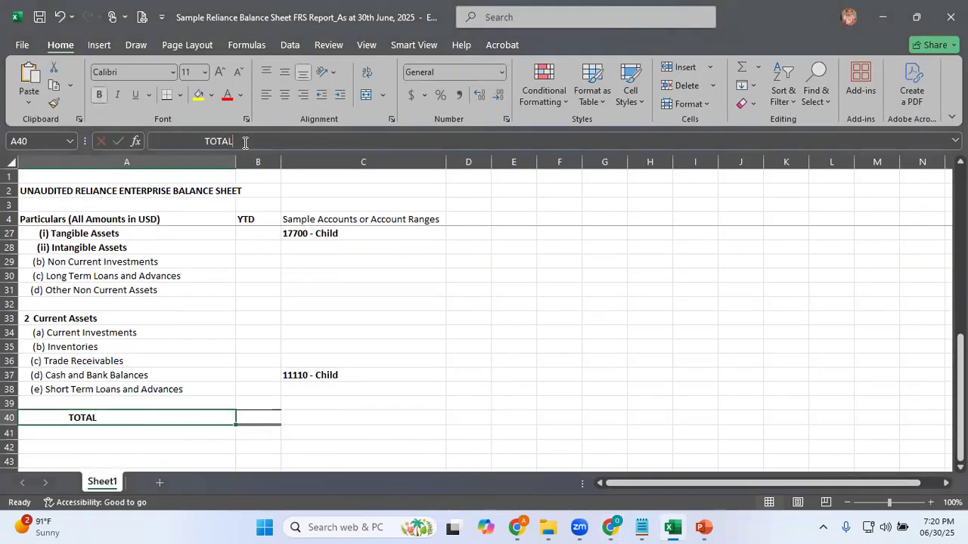
pyautogui.hotkey('ctrl', 'c')
pyautogui.hotkey('alt', 'Tab')
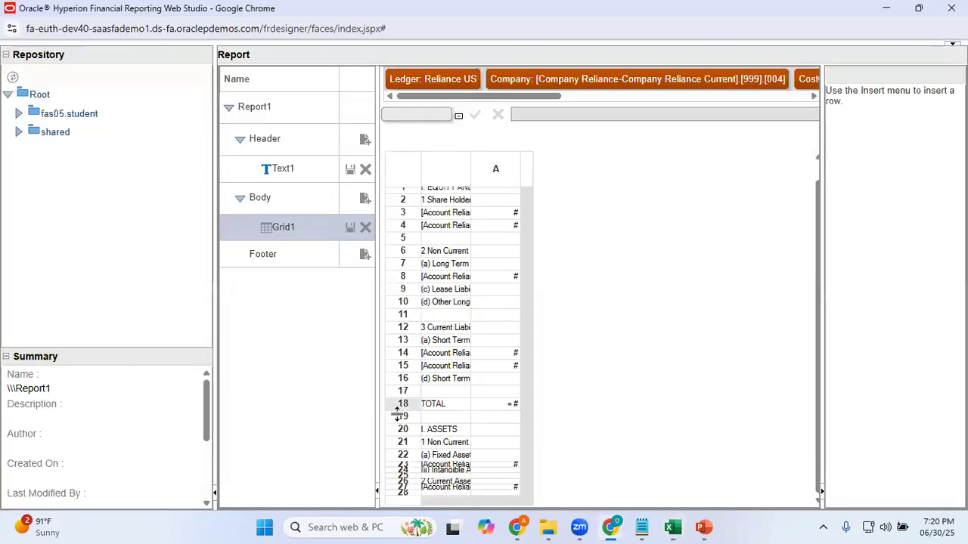
# Insert a formula row below row 28 and give it the copied TOTAL text as its custom heading
pyautogui.rightClick(407, 500)
pyautogui.moveTo(508, 502)
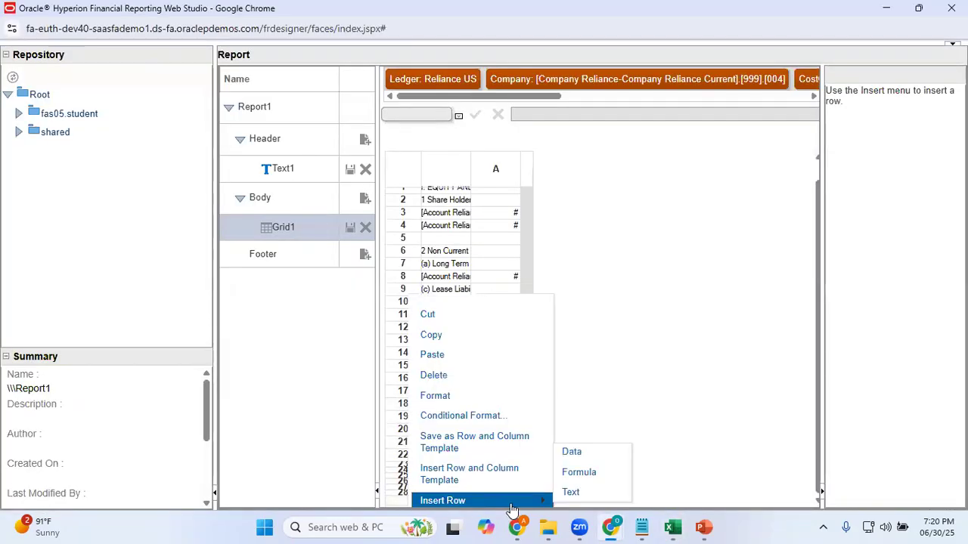
pyautogui.click(588, 477)
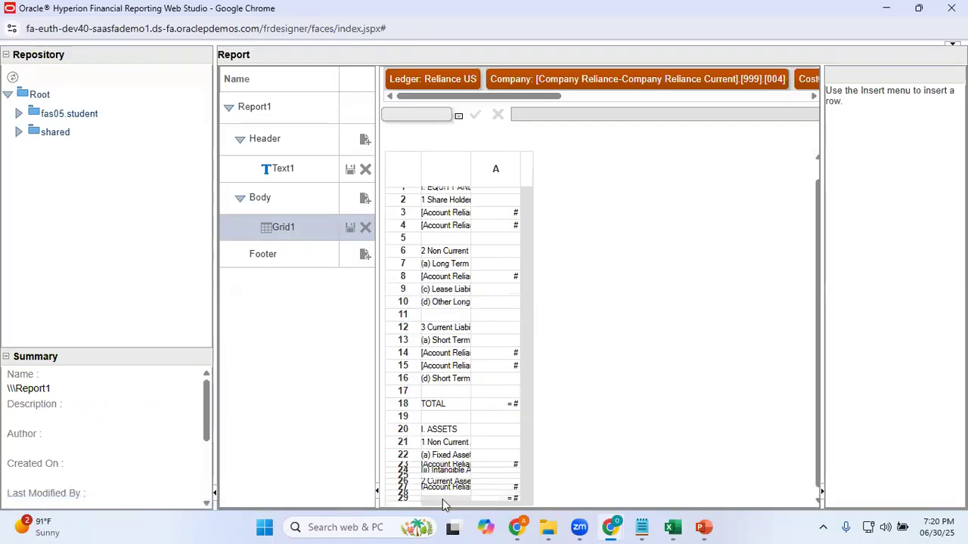
pyautogui.click(441, 499)
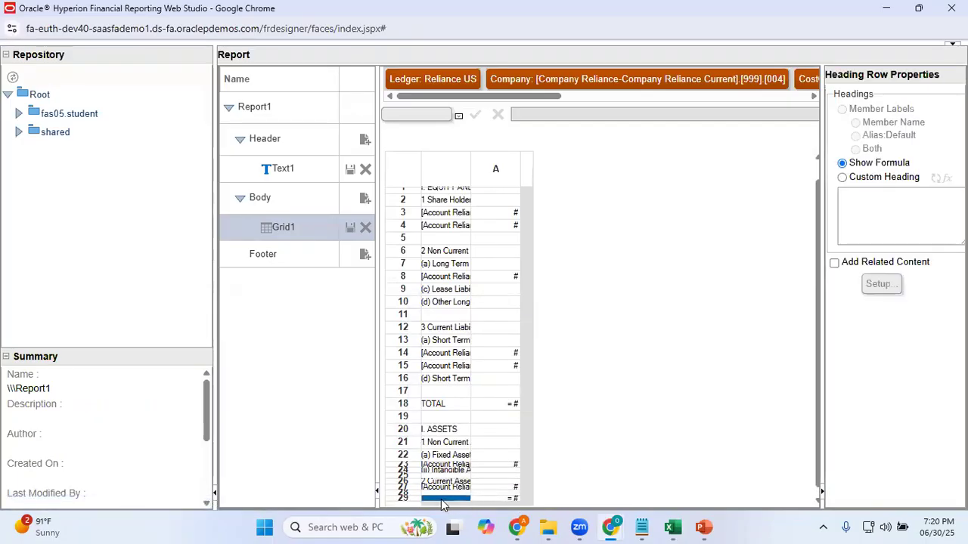
pyautogui.click(842, 177)
pyautogui.click(864, 214)
pyautogui.hotkey('ctrl', 'v')
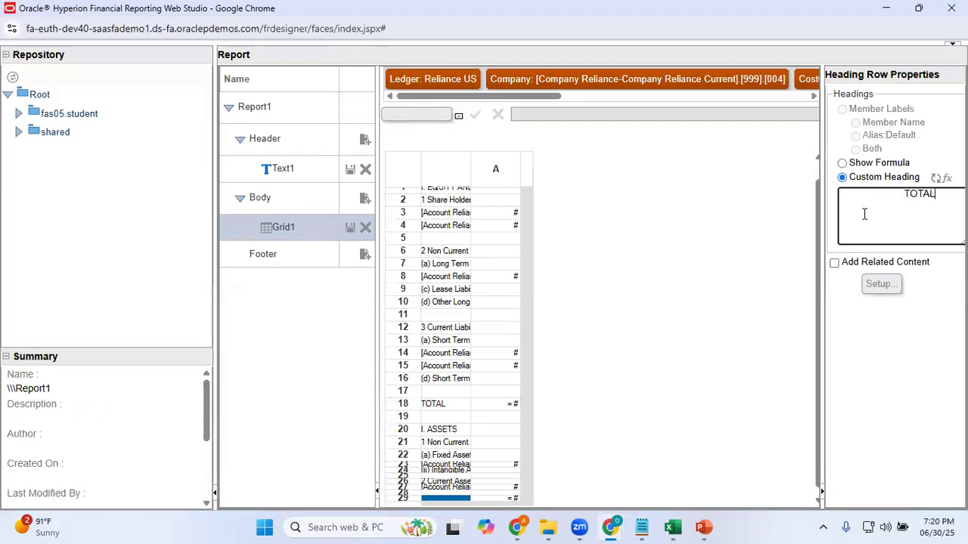
# Set the formula of cell A in row 29 to Sum([20:28]) and apply it
pyautogui.click(503, 499)
pyautogui.click(430, 116)
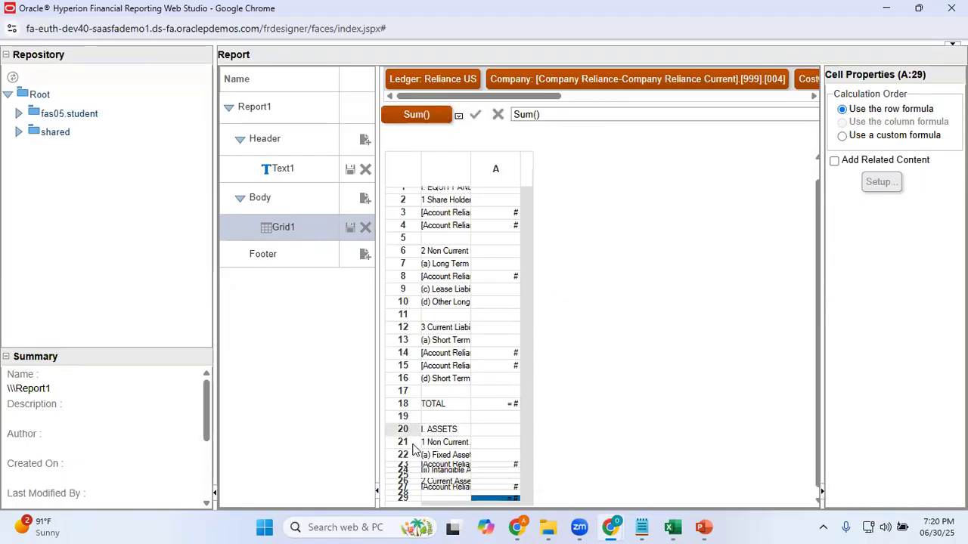
pyautogui.click(535, 115)
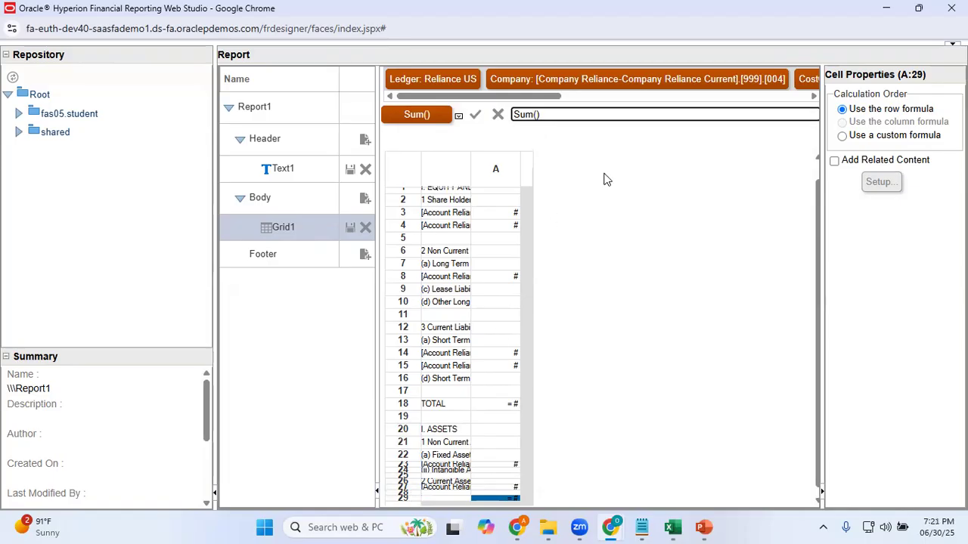
pyautogui.write('[20:28')
pyautogui.click(476, 114)
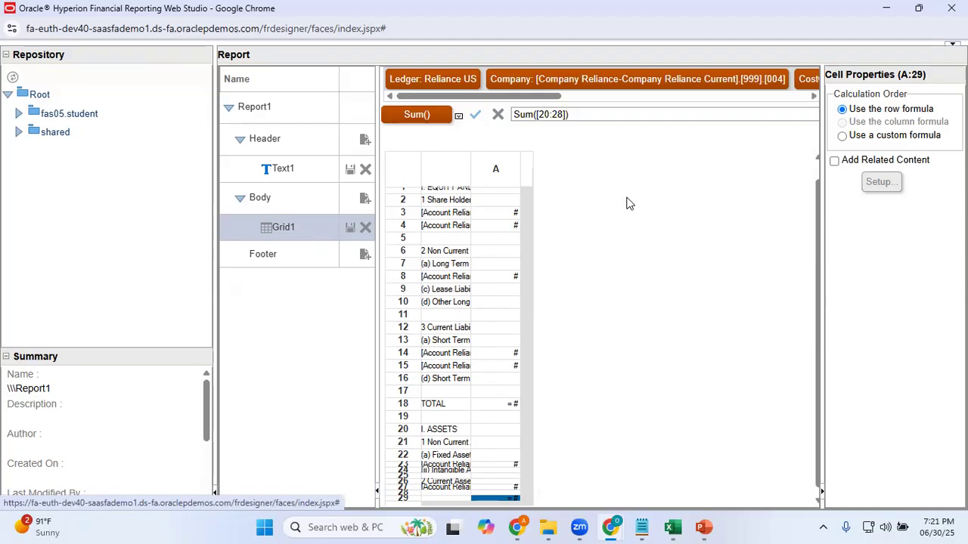
# Confirm the grid's point of view with ledger Reliance US and company 004-Reliance Telecomm under Company Reliance Current 999
pyautogui.moveTo(817, 297); pyautogui.dragTo(815, 198)
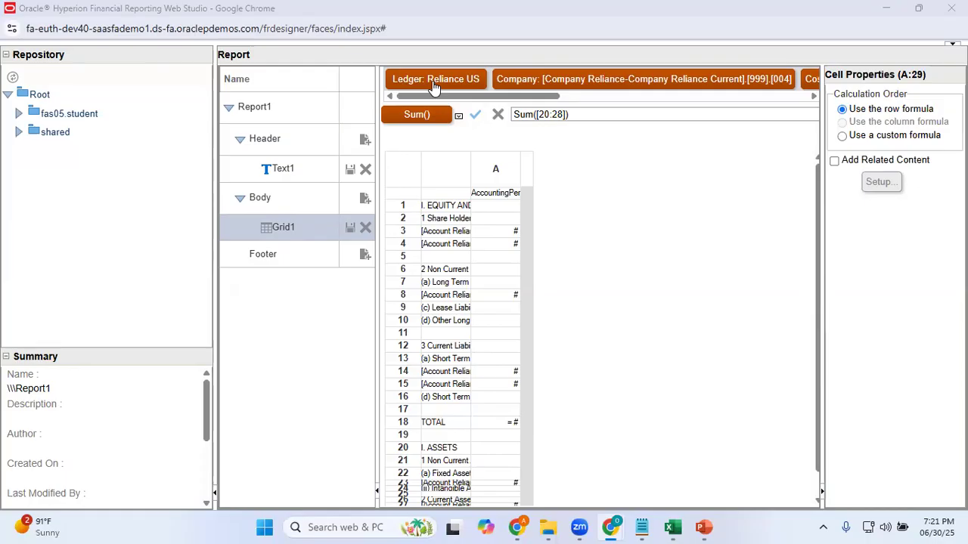
pyautogui.click(435, 79)
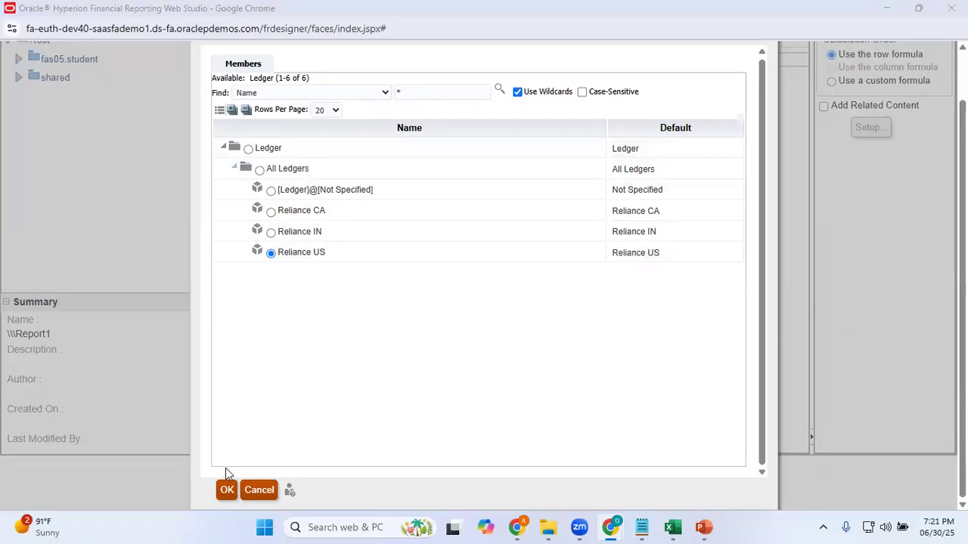
pyautogui.click(227, 490)
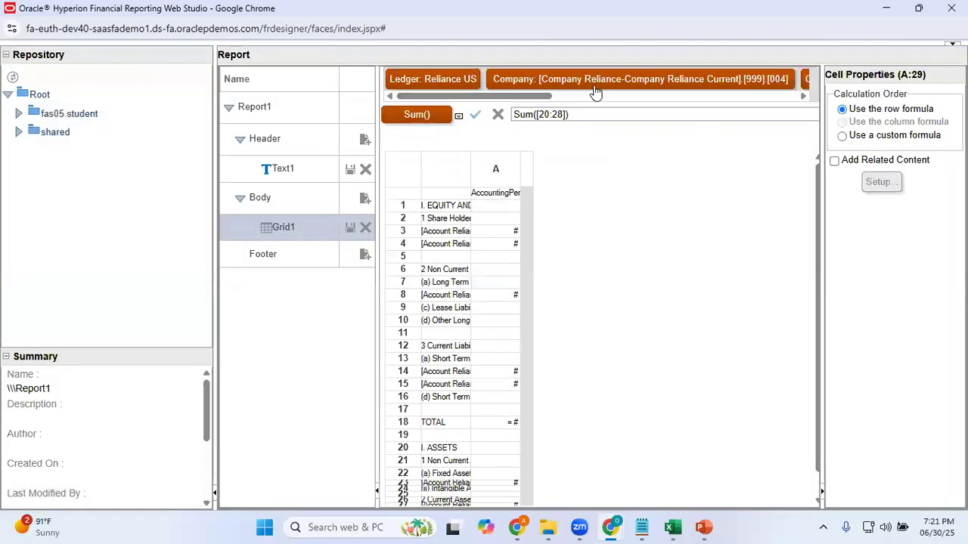
pyautogui.click(626, 89)
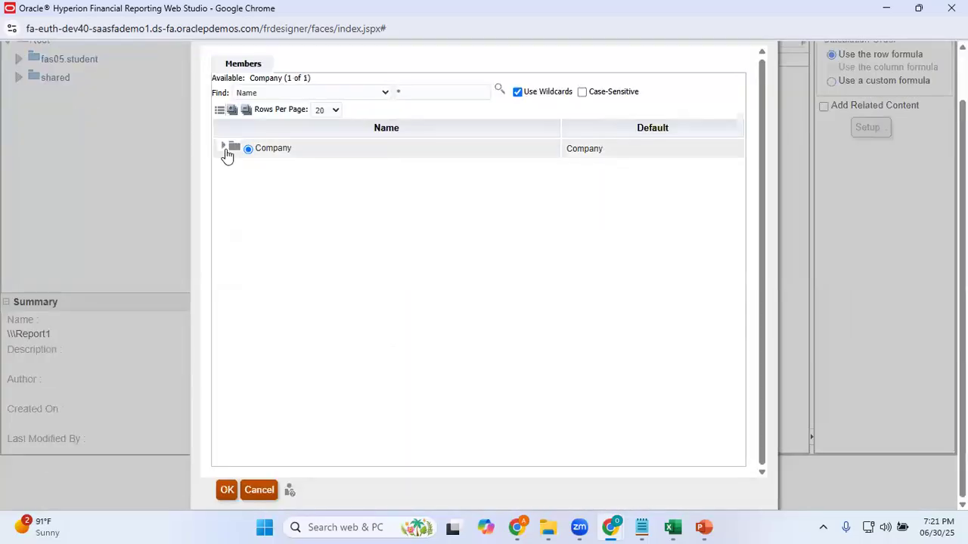
pyautogui.click(224, 147)
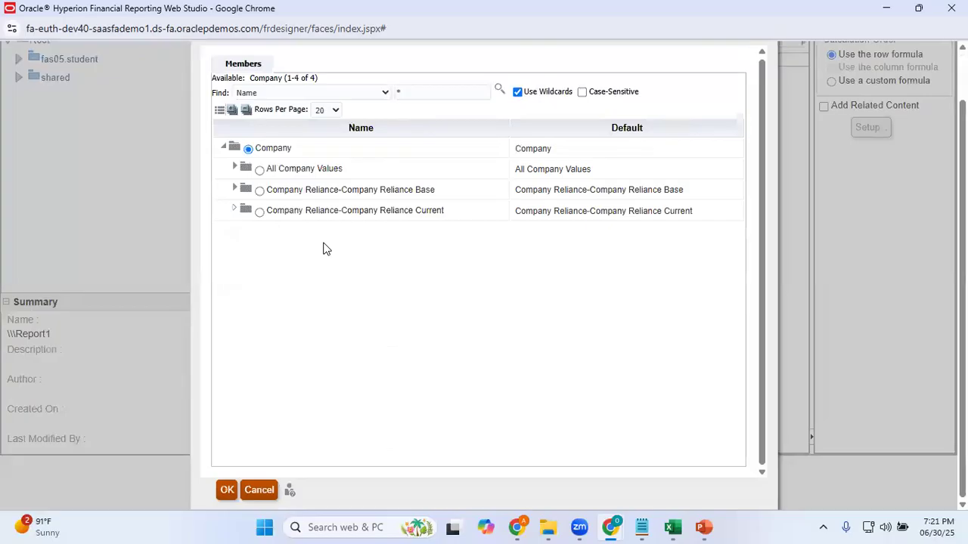
pyautogui.click(234, 212)
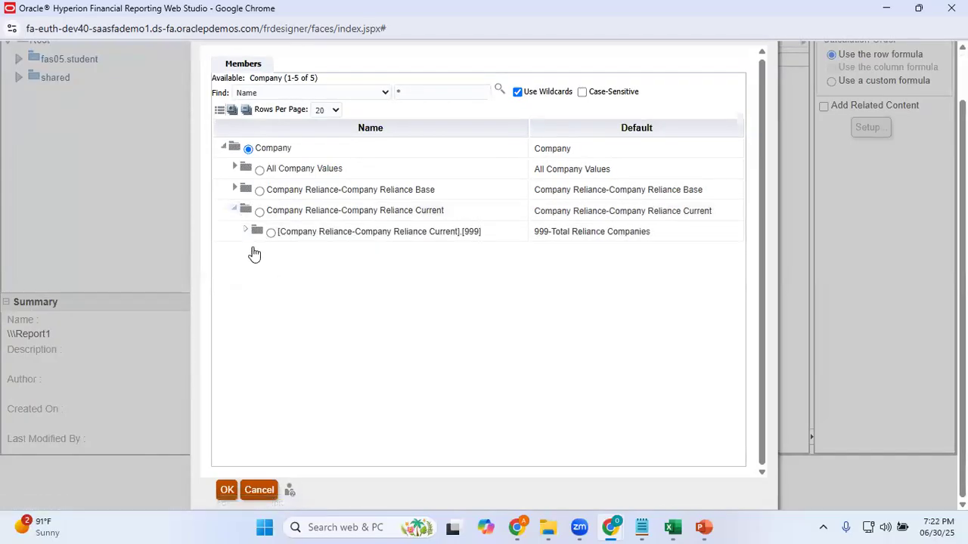
pyautogui.click(244, 231)
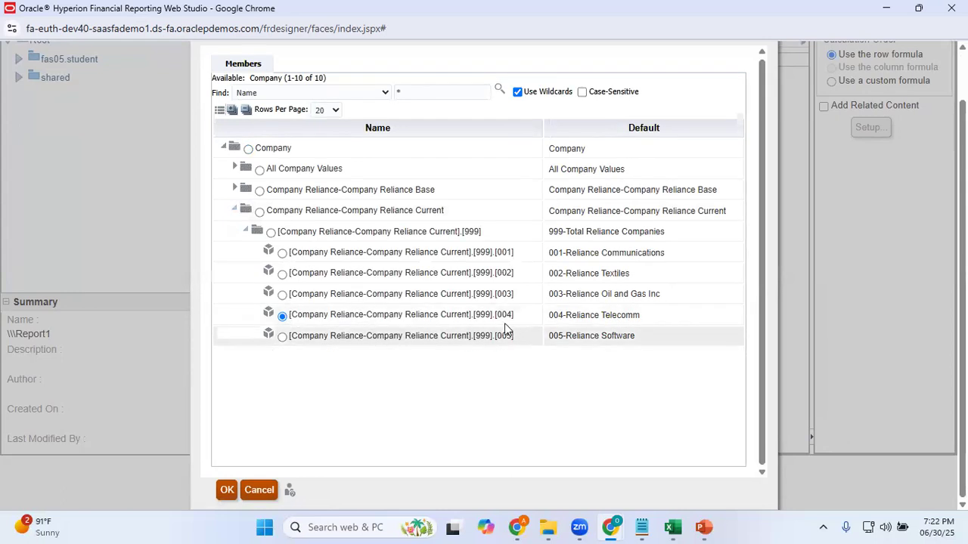
pyautogui.click(227, 490)
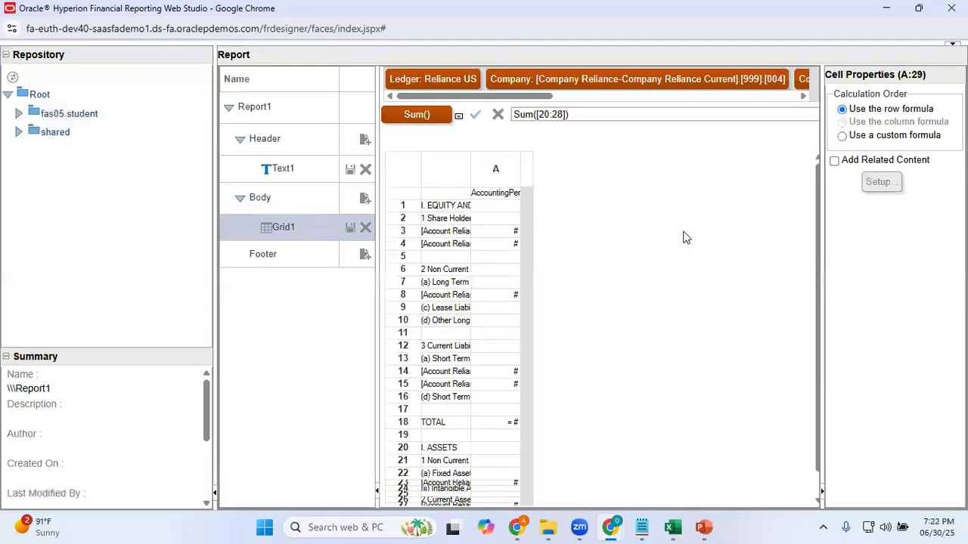
# Confirm Actual as the Scenario member and Ending Balance as the Balance Amount member in the point of view
pyautogui.moveTo(534, 97); pyautogui.dragTo(605, 113)
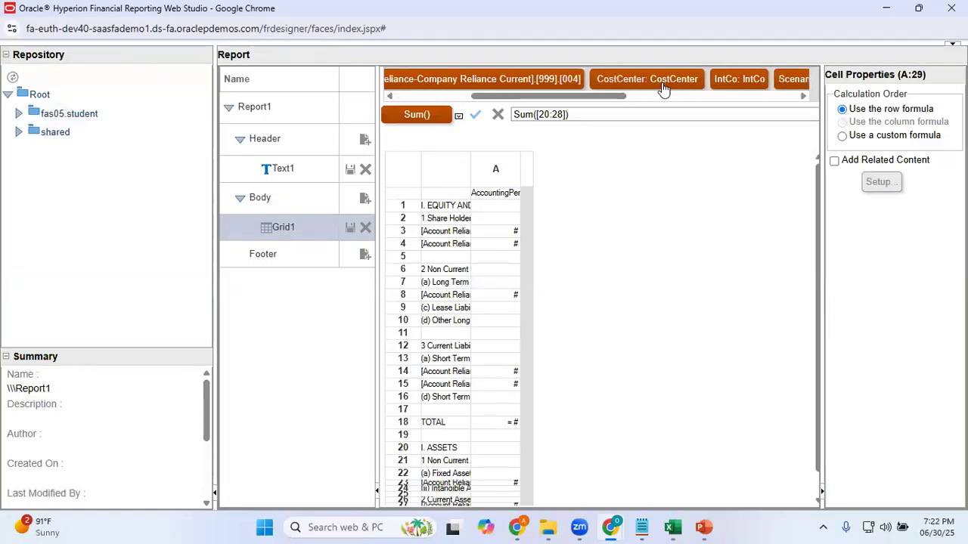
pyautogui.moveTo(616, 99); pyautogui.dragTo(677, 105)
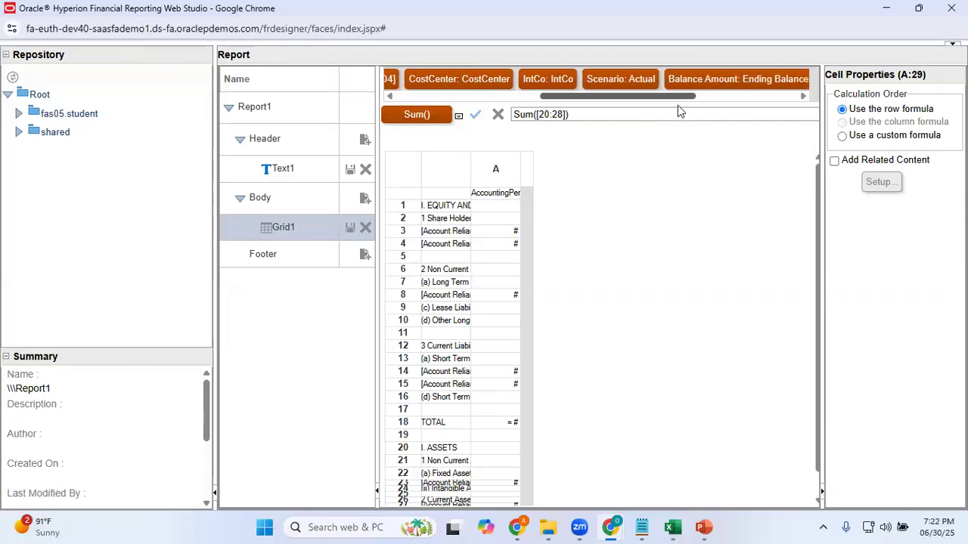
pyautogui.click(634, 81)
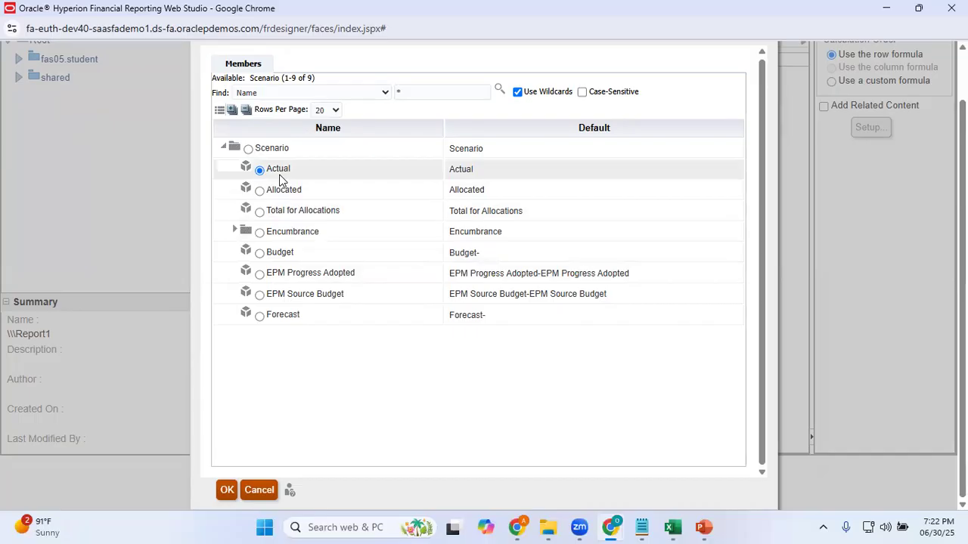
pyautogui.click(229, 491)
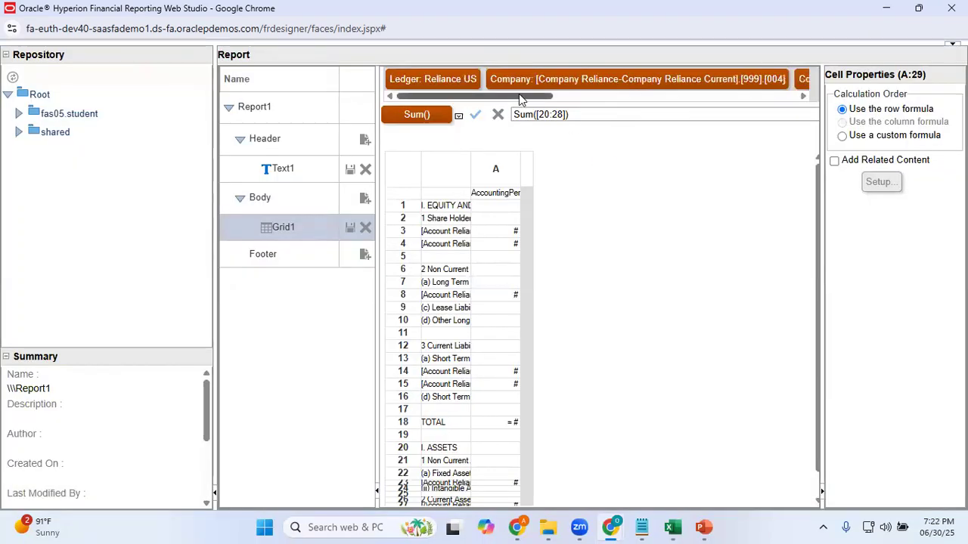
pyautogui.moveTo(518, 96); pyautogui.dragTo(664, 88)
pyautogui.doubleClick(661, 82)
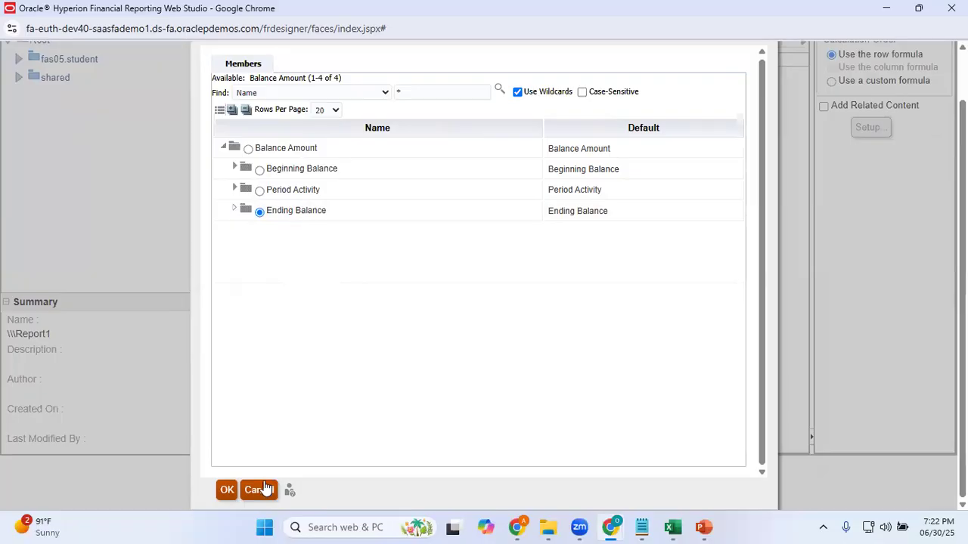
pyautogui.click(227, 490)
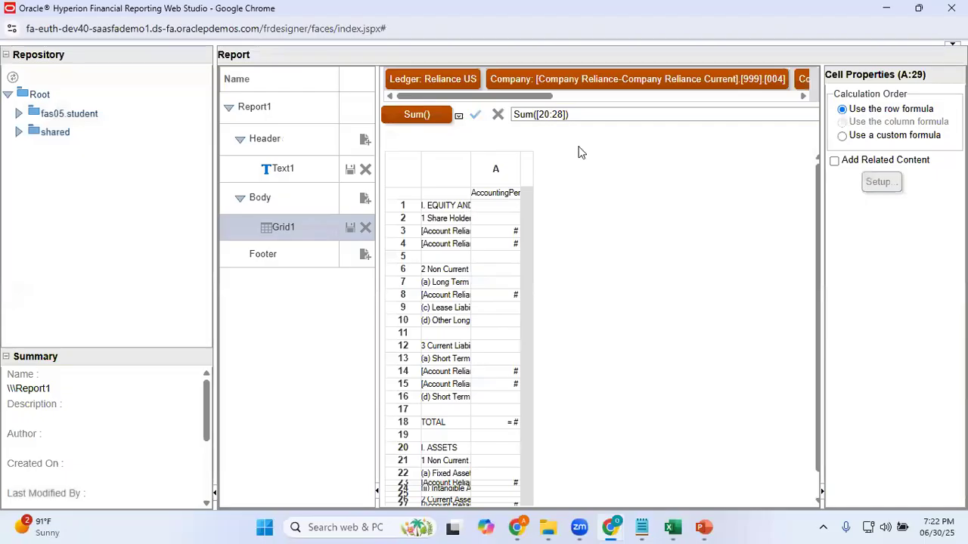
# Confirm YTD as the Amount Type member in the point of view
pyautogui.moveTo(529, 103); pyautogui.dragTo(734, 118)
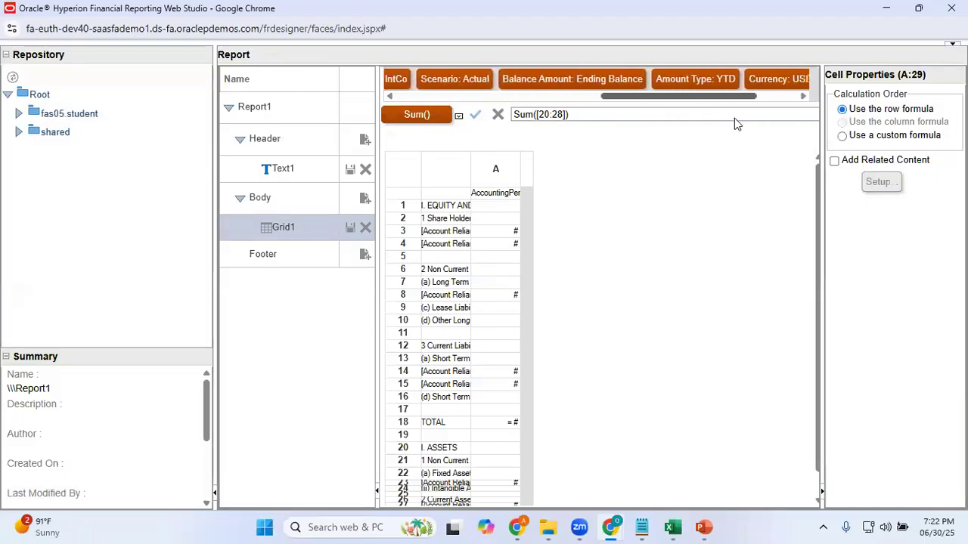
pyautogui.click(680, 83)
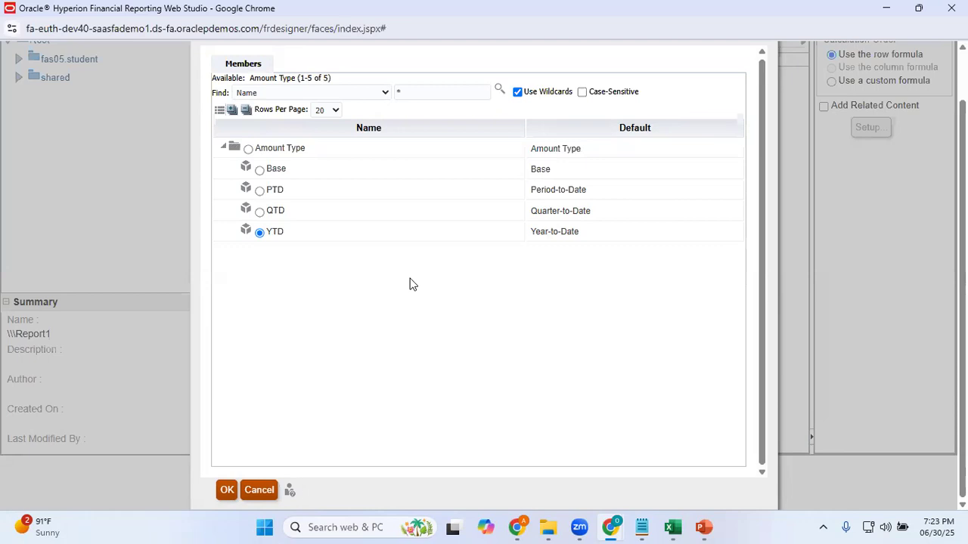
pyautogui.click(227, 490)
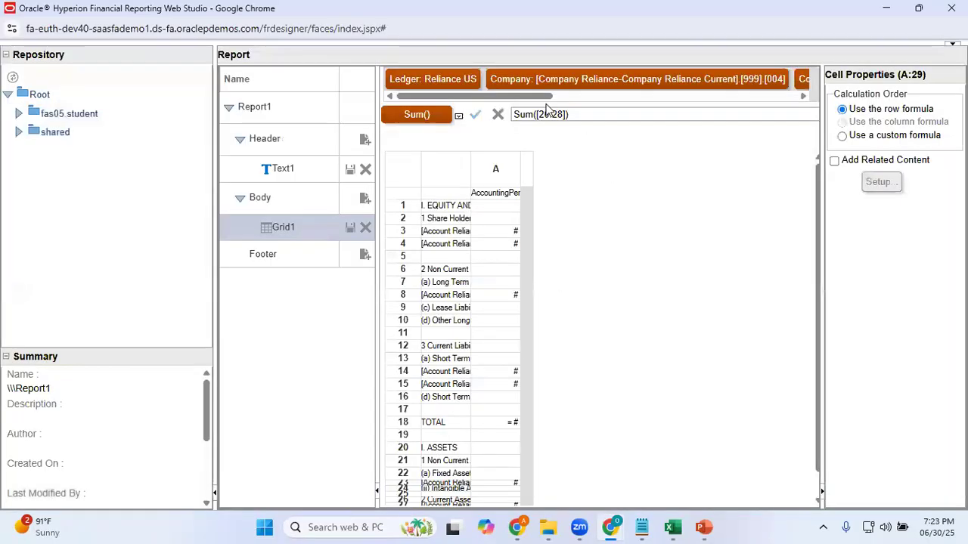
# Search the Currency dimension for USD and apply the USD member to the point of view
pyautogui.moveTo(546, 104); pyautogui.dragTo(782, 113)
pyautogui.doubleClick(698, 84)
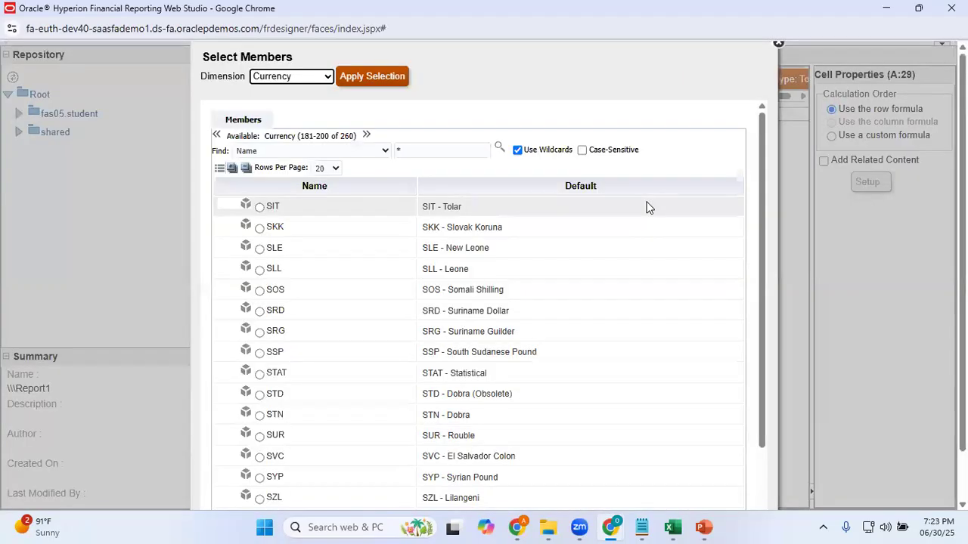
pyautogui.click(406, 151)
pyautogui.press('BackSpace')
pyautogui.write('USD')
pyautogui.click(499, 146)
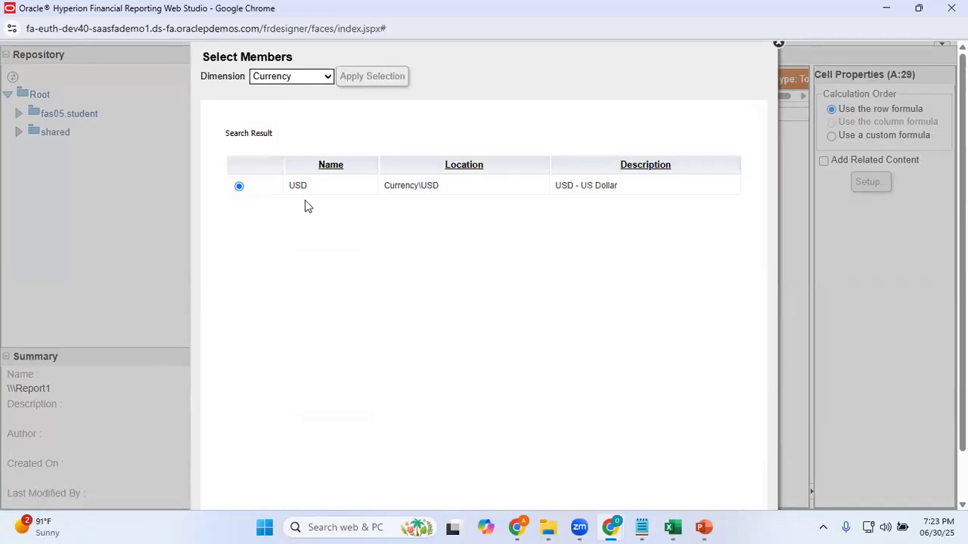
pyautogui.scroll(-1, 483, 302)
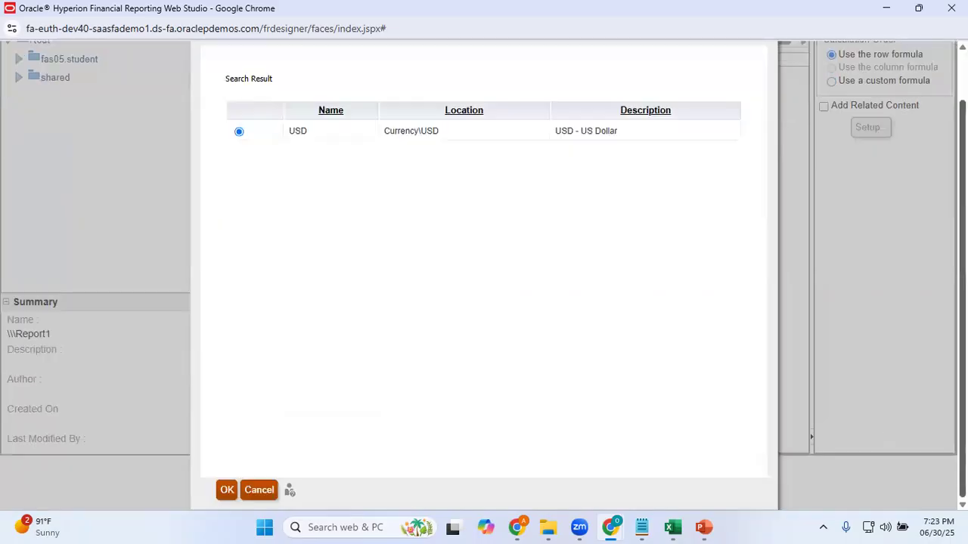
pyautogui.click(229, 490)
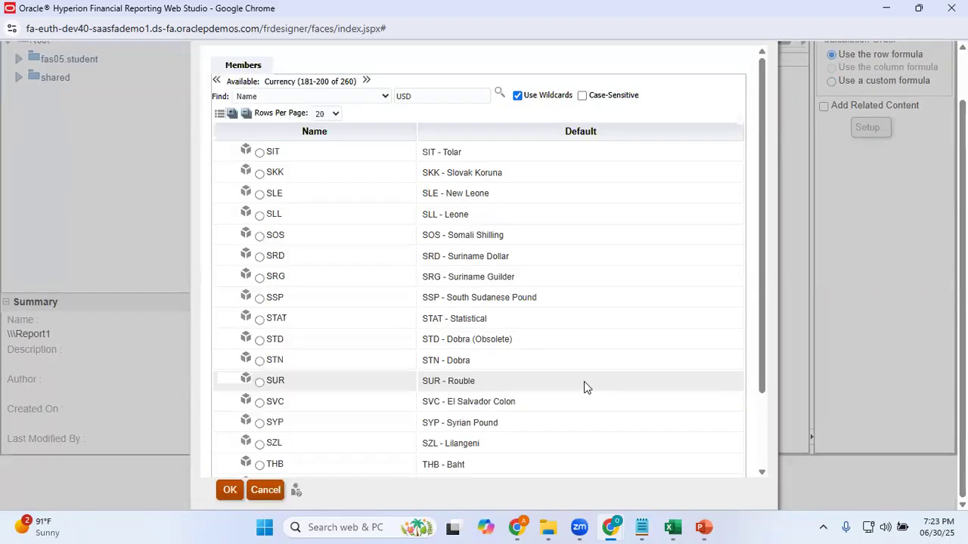
pyautogui.click(230, 492)
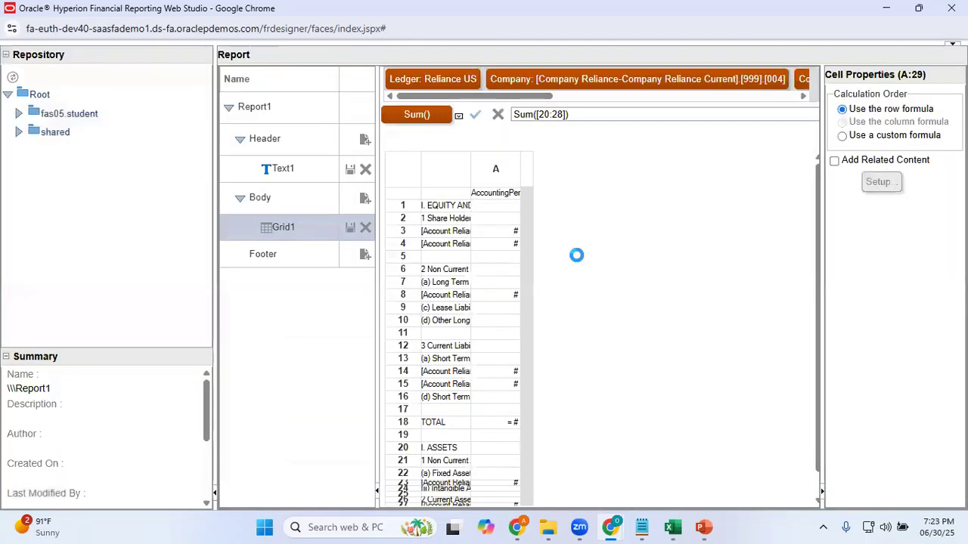
# Confirm Total as the Currency Type member in the point of view
pyautogui.moveTo(524, 96); pyautogui.dragTo(787, 111)
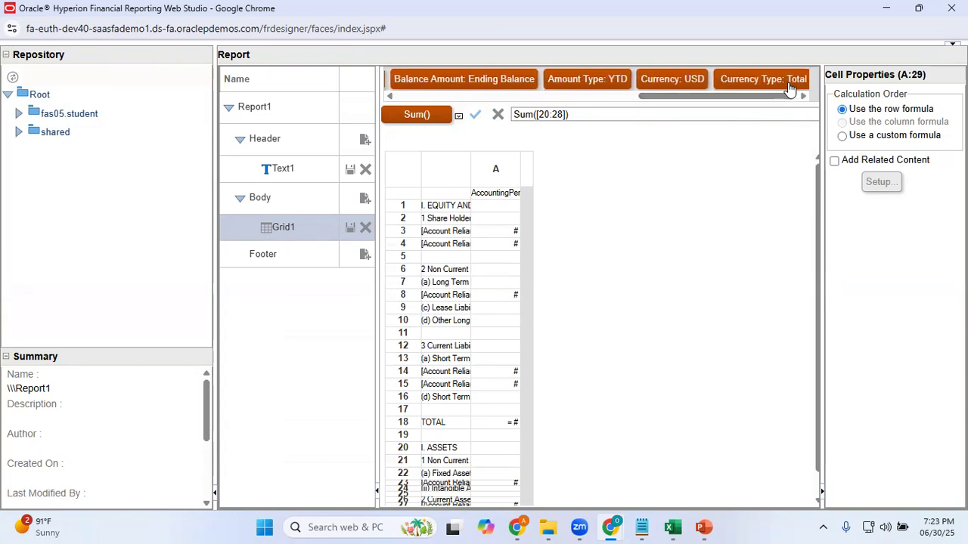
pyautogui.click(787, 78)
pyautogui.scroll(-1, 545, 197)
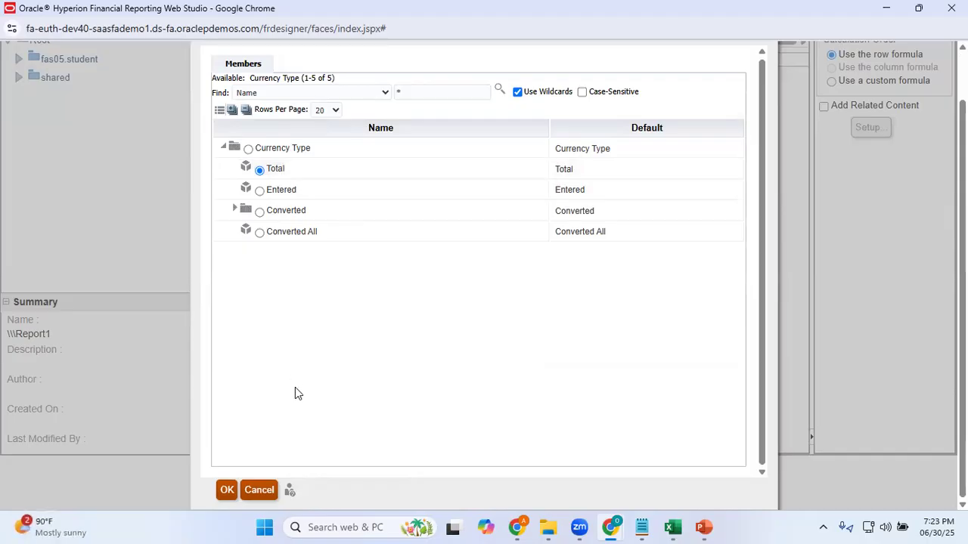
pyautogui.click(230, 491)
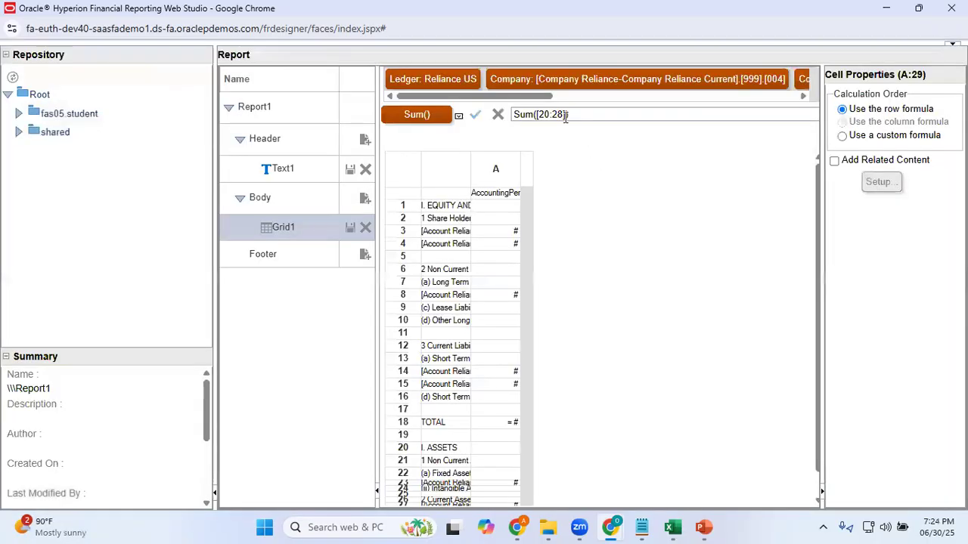
# Replace AccountingPeriod with Prompt for AccountingPeriod as the selected member of column A's heading
pyautogui.moveTo(550, 96); pyautogui.dragTo(446, 161)
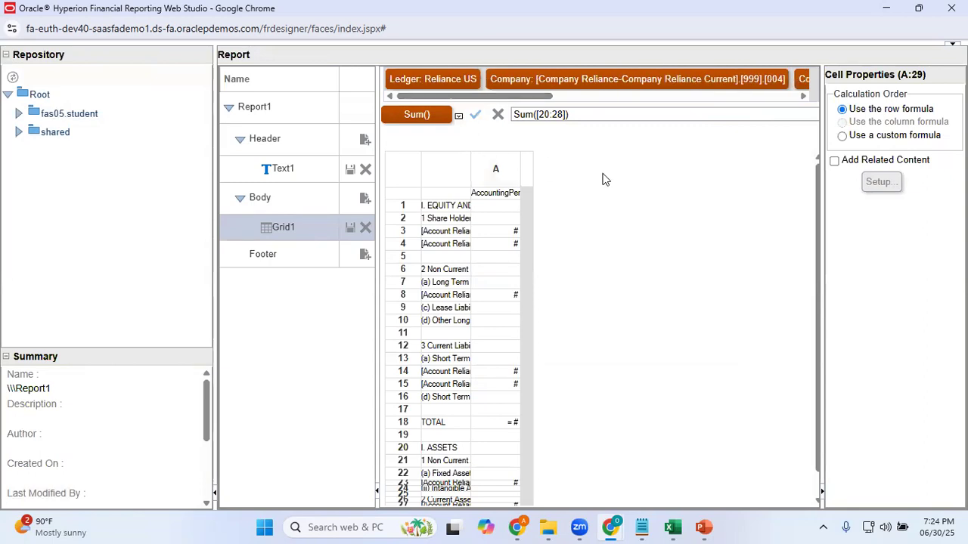
pyautogui.click(497, 193)
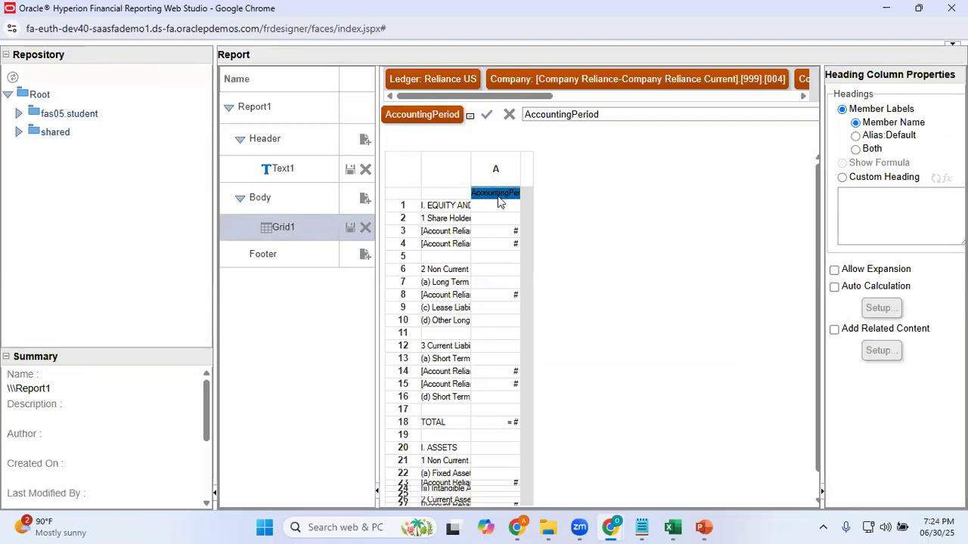
pyautogui.click(425, 116)
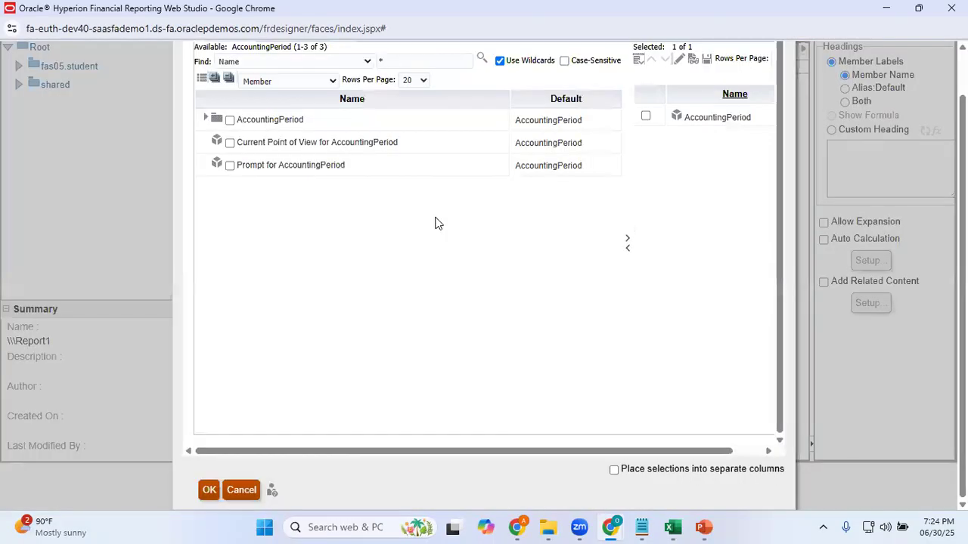
pyautogui.click(230, 166)
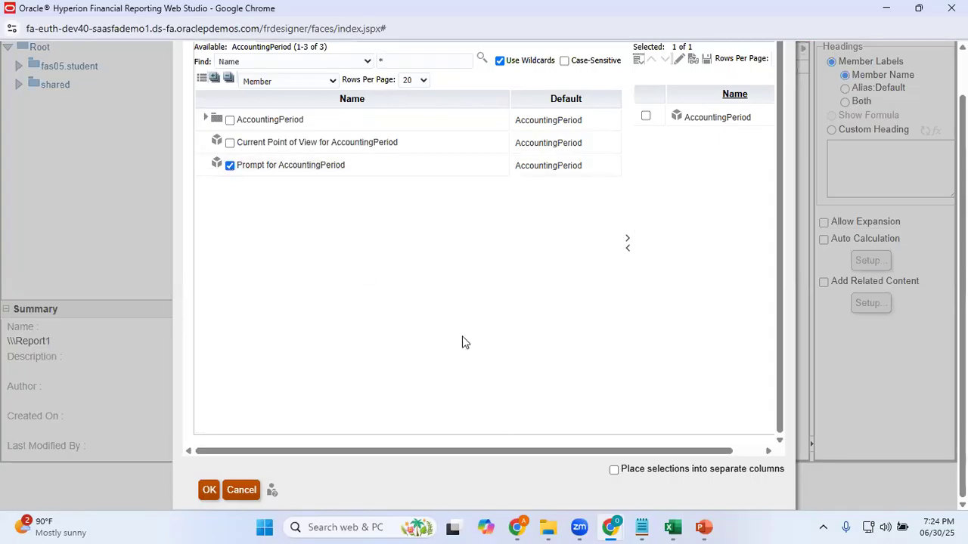
pyautogui.click(628, 240)
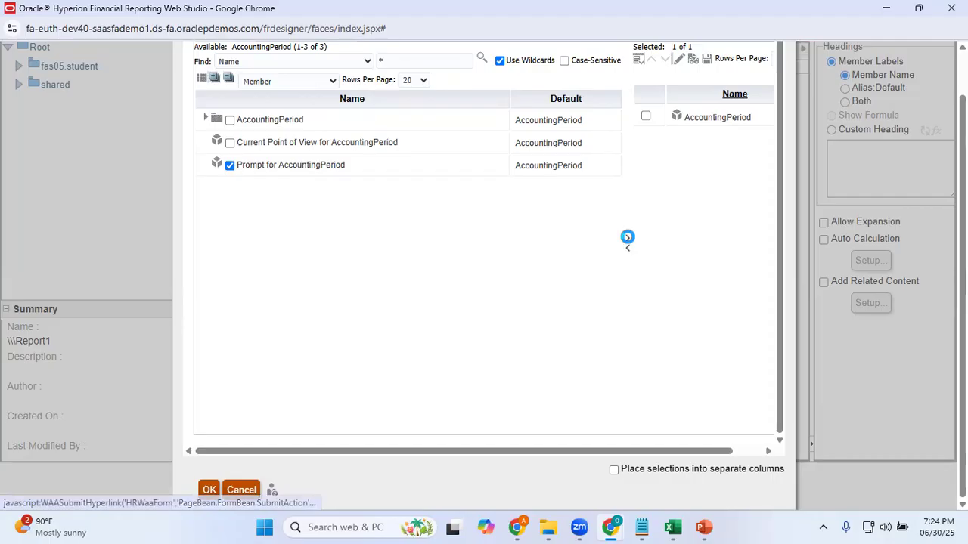
pyautogui.click(646, 119)
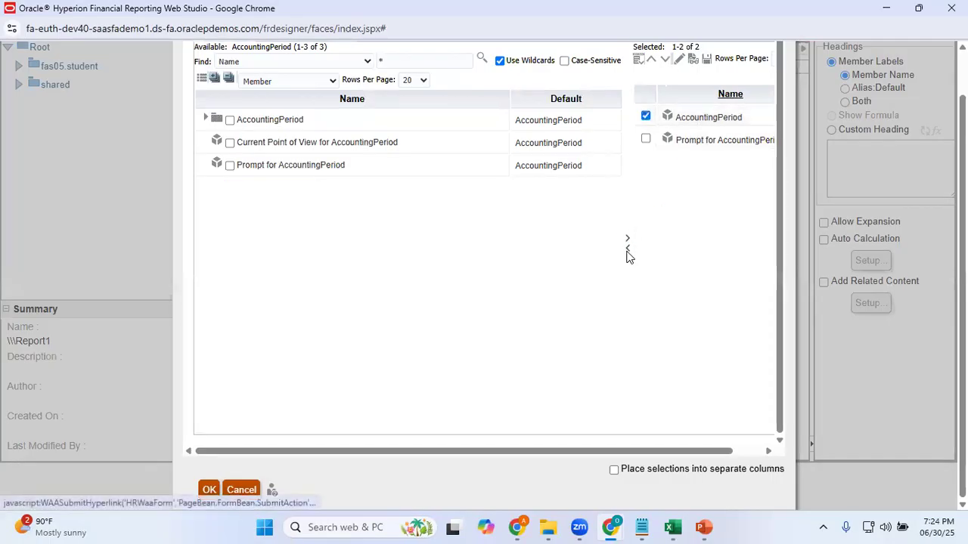
pyautogui.click(626, 249)
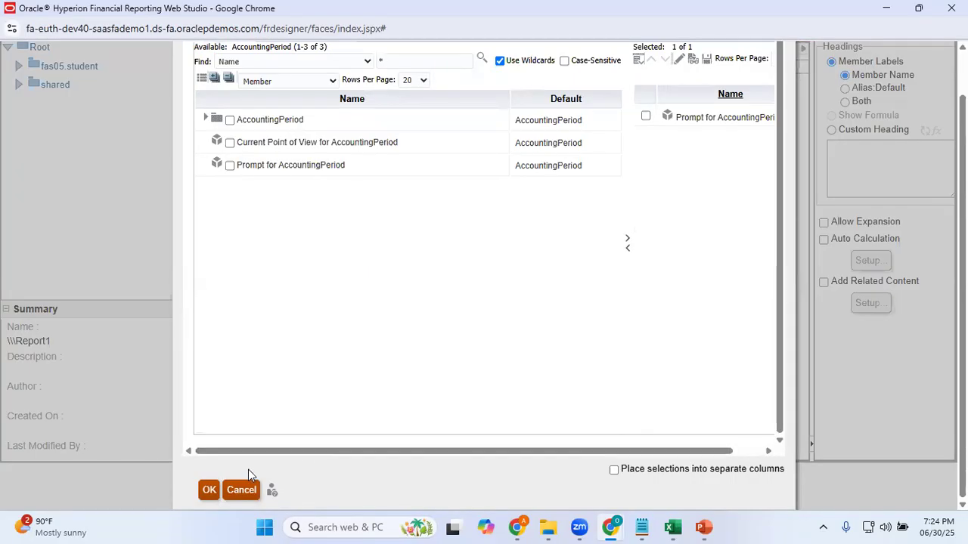
pyautogui.click(209, 490)
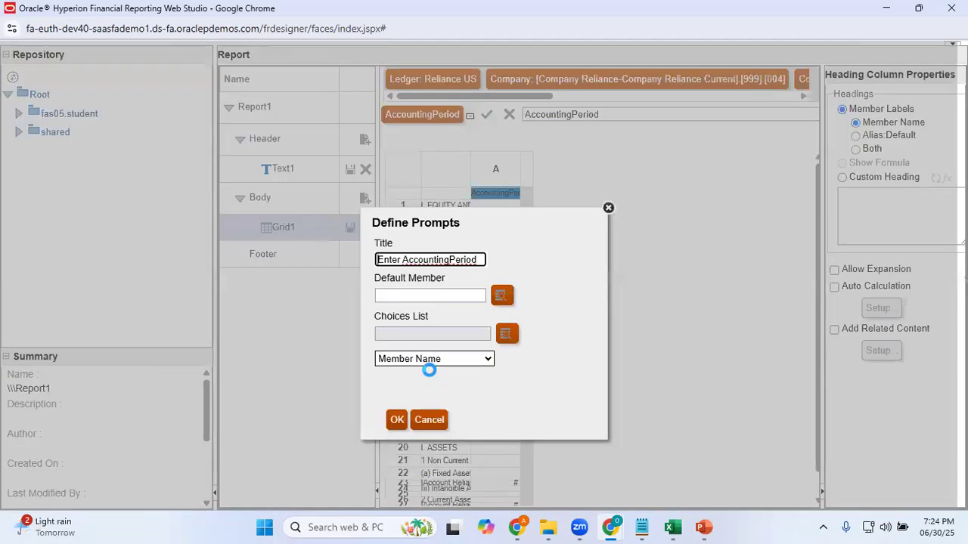
# Change the prompt's title to Enter Acct Period
pyautogui.click(450, 260)
pyautogui.press('BackSpace')
pyautogui.press('BackSpace')
pyautogui.press('BackSpace')
pyautogui.press('BackSpace')
pyautogui.press('BackSpace')
pyautogui.press('BackSpace')
pyautogui.press('BackSpace')
pyautogui.write('t')
# Try to set Jun-25 from Qtr2-25 of 2025 as the prompt's default member
pyautogui.click(431, 296)
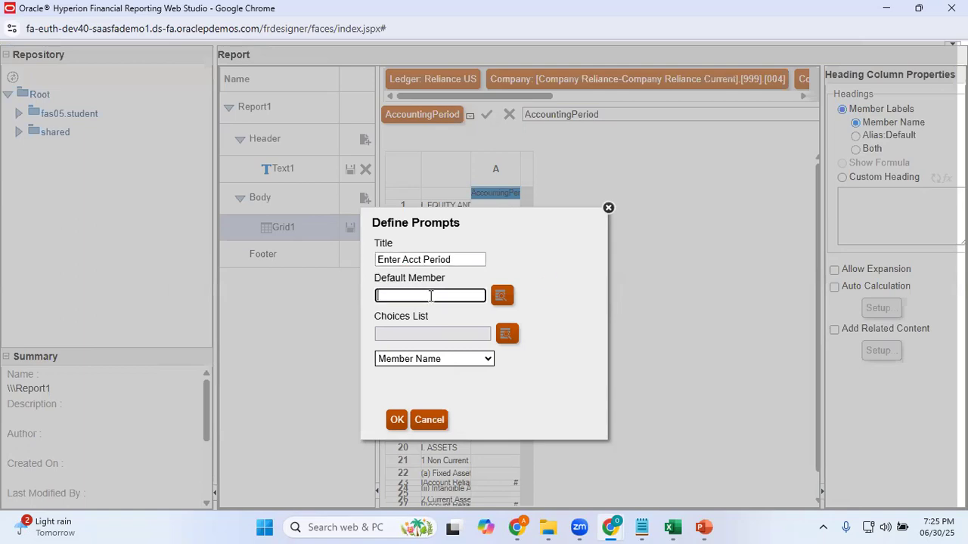
pyautogui.click(505, 297)
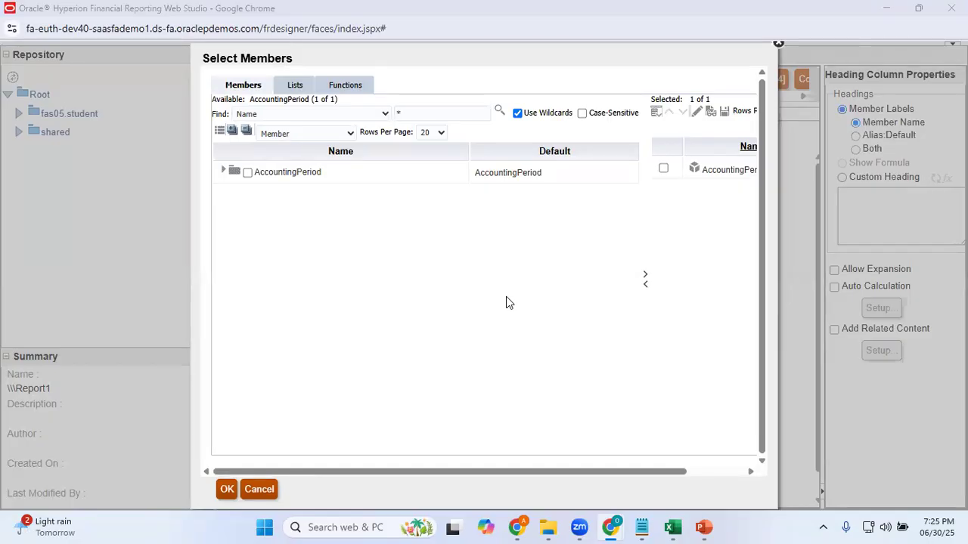
pyautogui.click(223, 171)
pyautogui.click(234, 217)
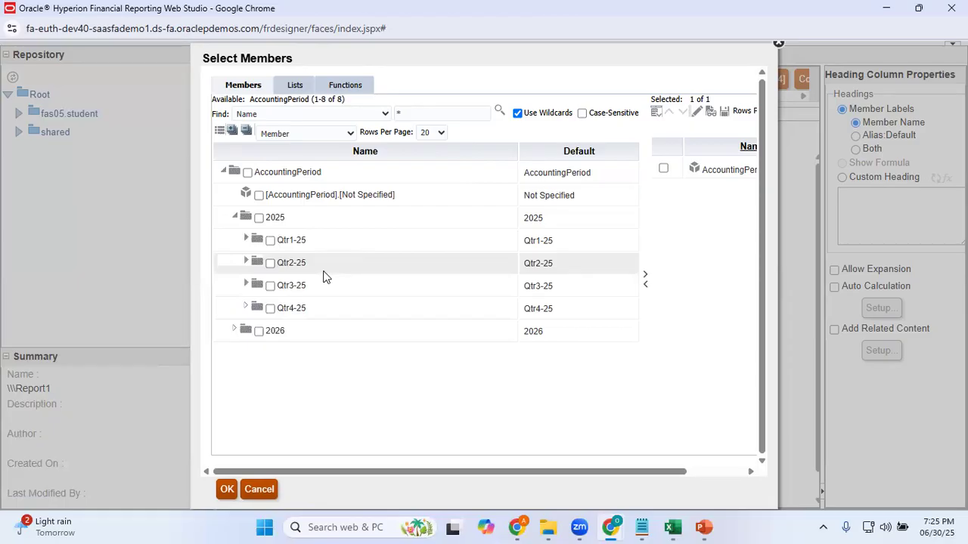
pyautogui.click(246, 261)
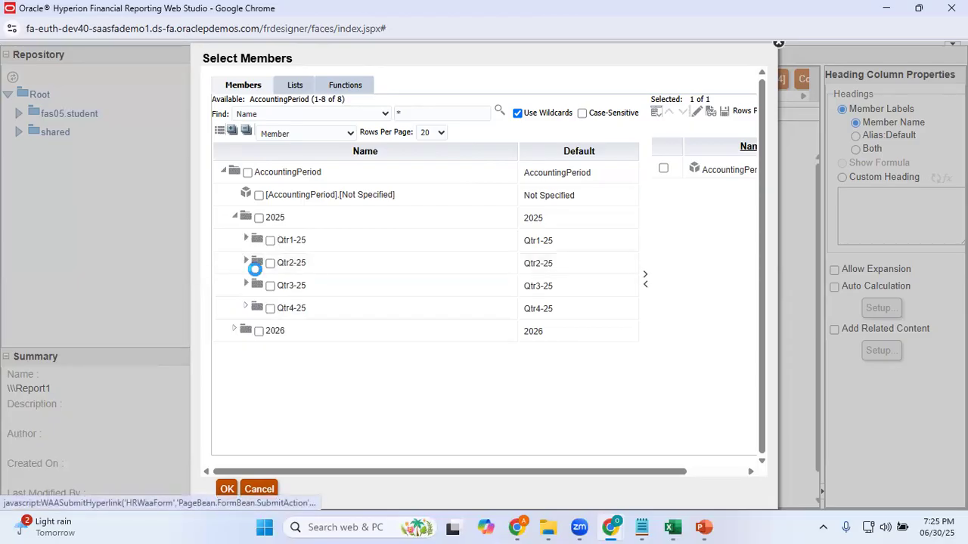
pyautogui.click(281, 332)
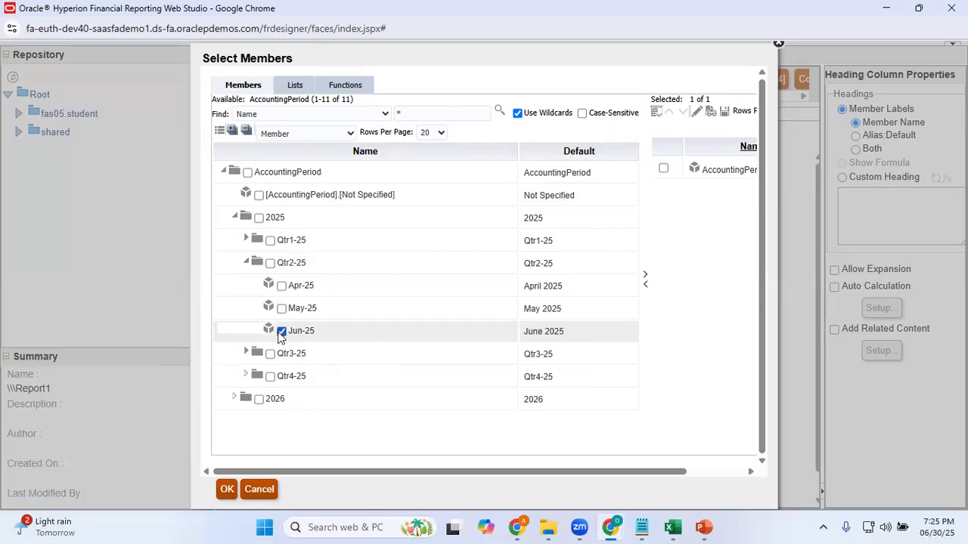
pyautogui.click(227, 489)
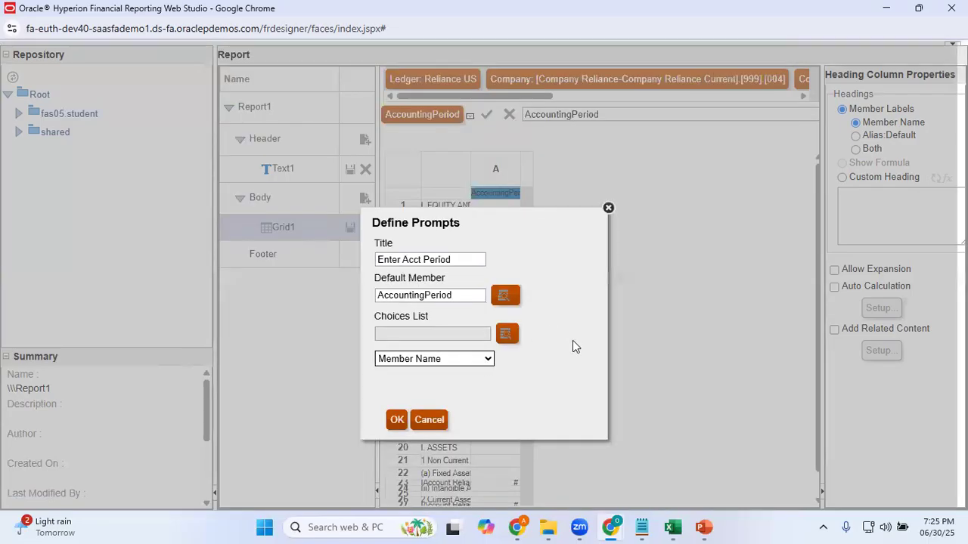
# Clear the prompt's default member and add Jun-25 from Qtr2-25 of 2025 to its selected members
pyautogui.moveTo(469, 296); pyautogui.dragTo(318, 298)
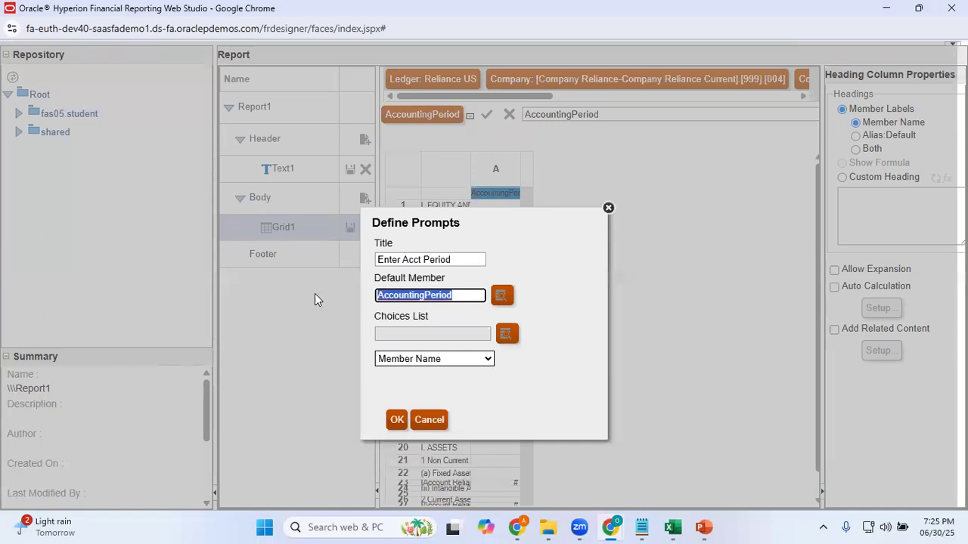
pyautogui.press('BackSpace')
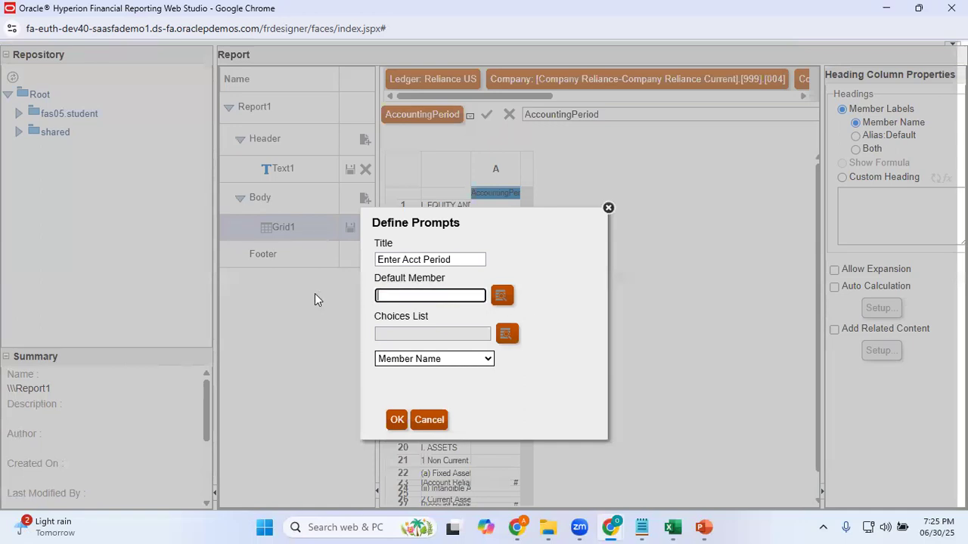
pyautogui.click(504, 296)
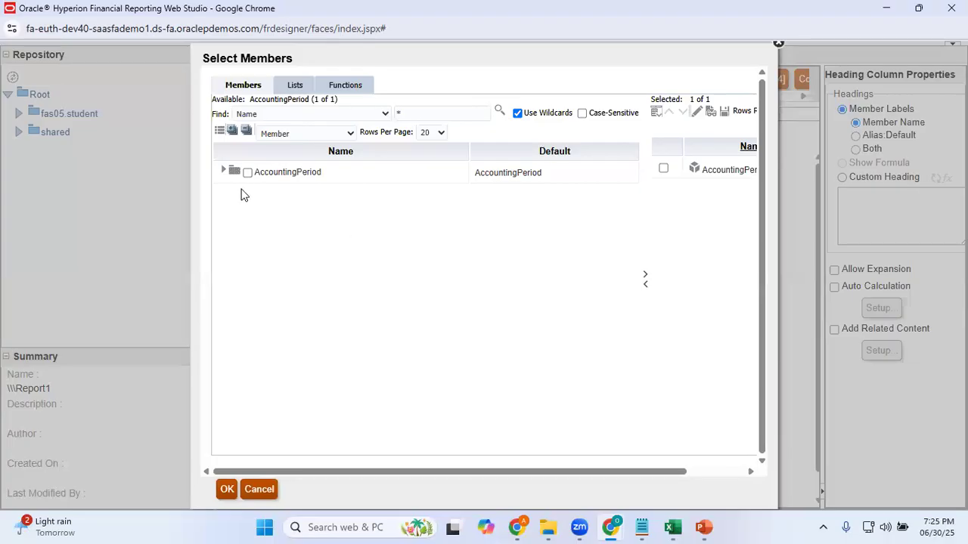
pyautogui.click(223, 173)
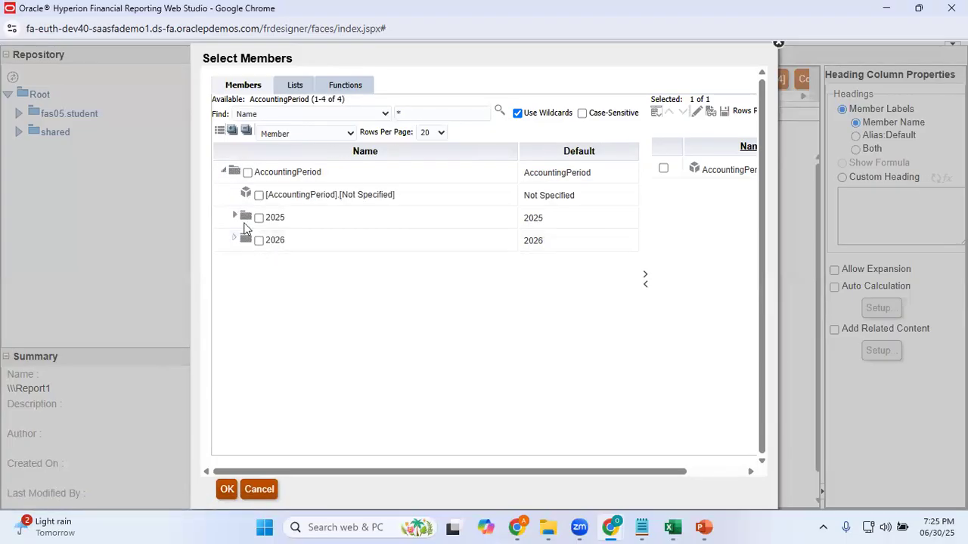
pyautogui.click(235, 218)
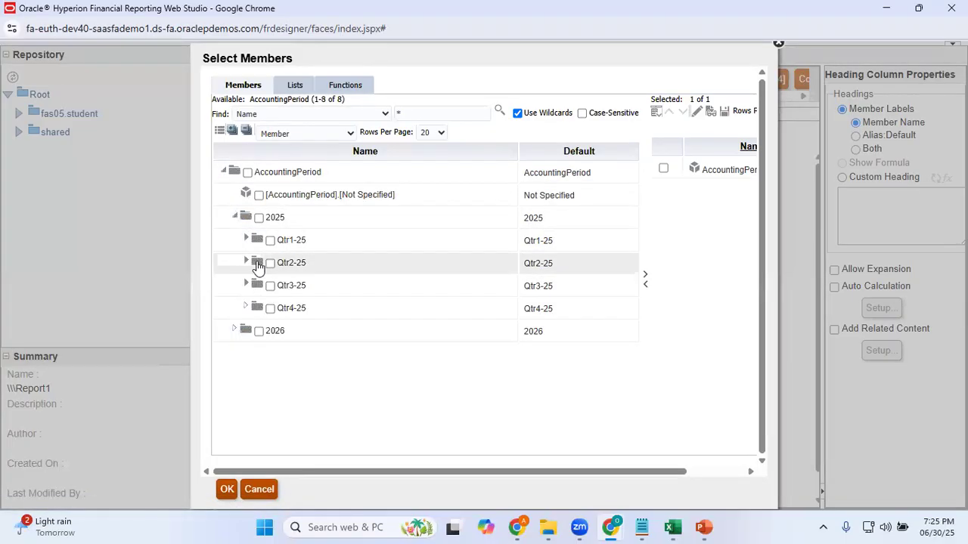
pyautogui.click(245, 263)
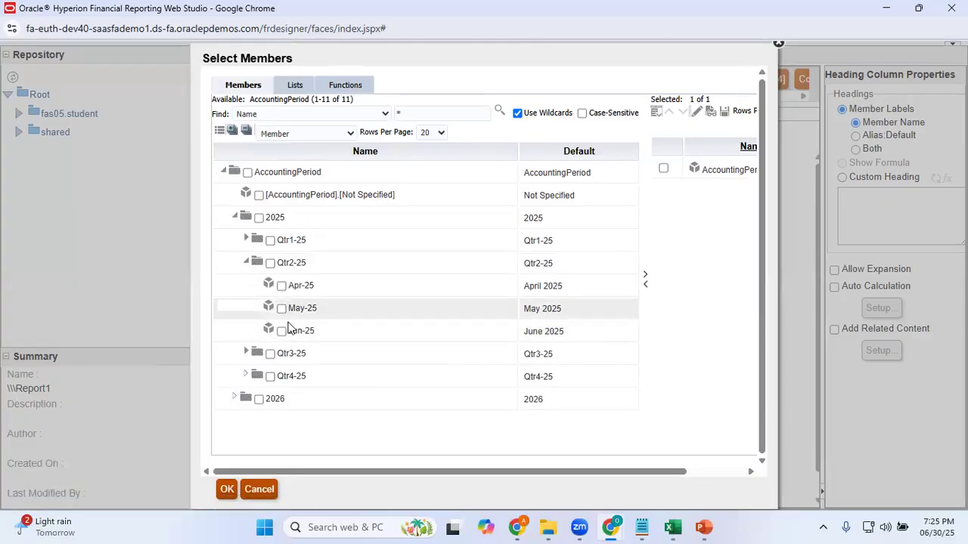
pyautogui.click(282, 332)
pyautogui.click(643, 274)
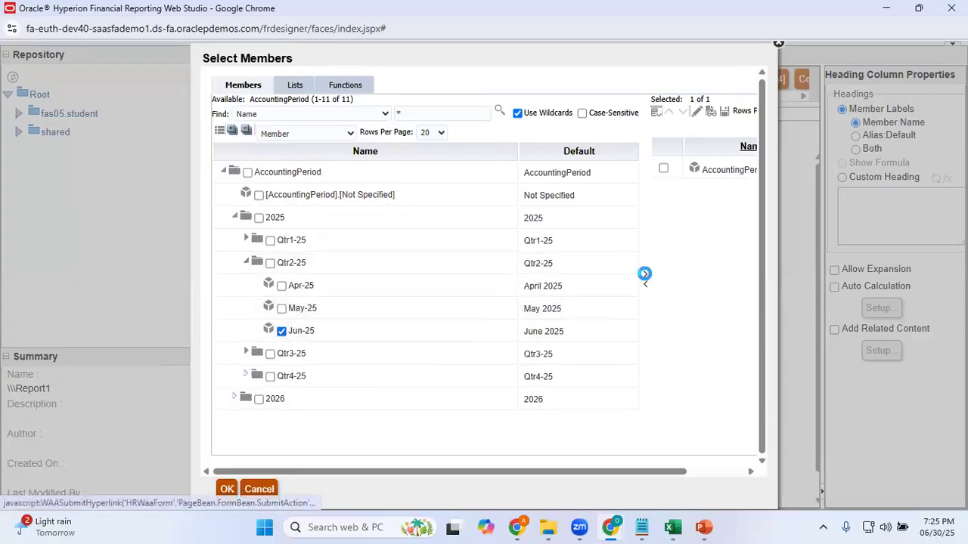
# Remove AccountingPeriod from the default member selection and confirm the prompt definition
pyautogui.moveTo(663, 472); pyautogui.dragTo(827, 447)
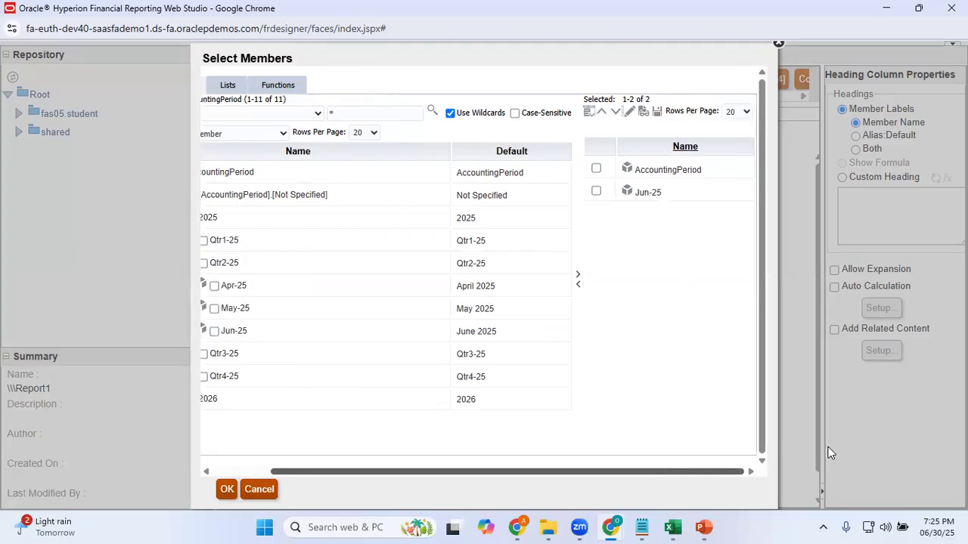
pyautogui.click(596, 168)
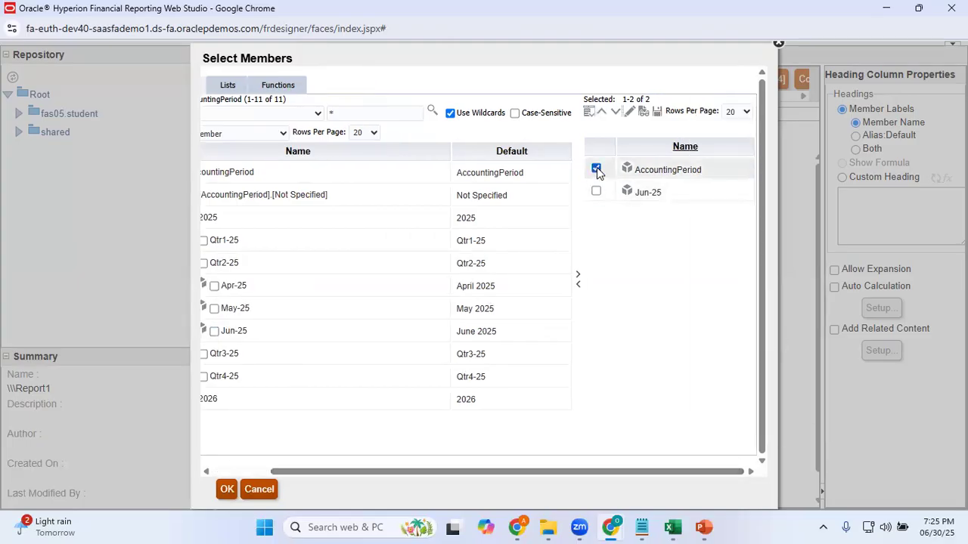
pyautogui.click(578, 285)
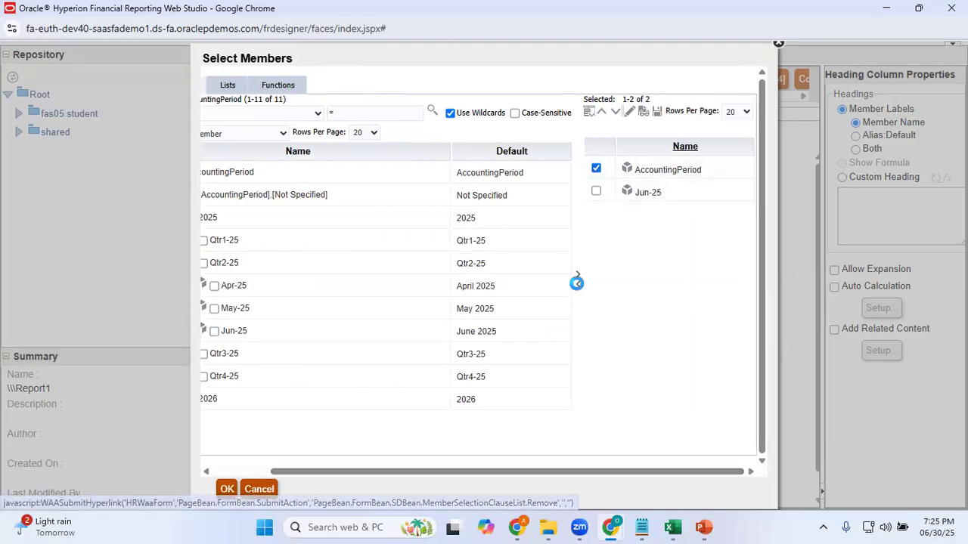
pyautogui.click(227, 489)
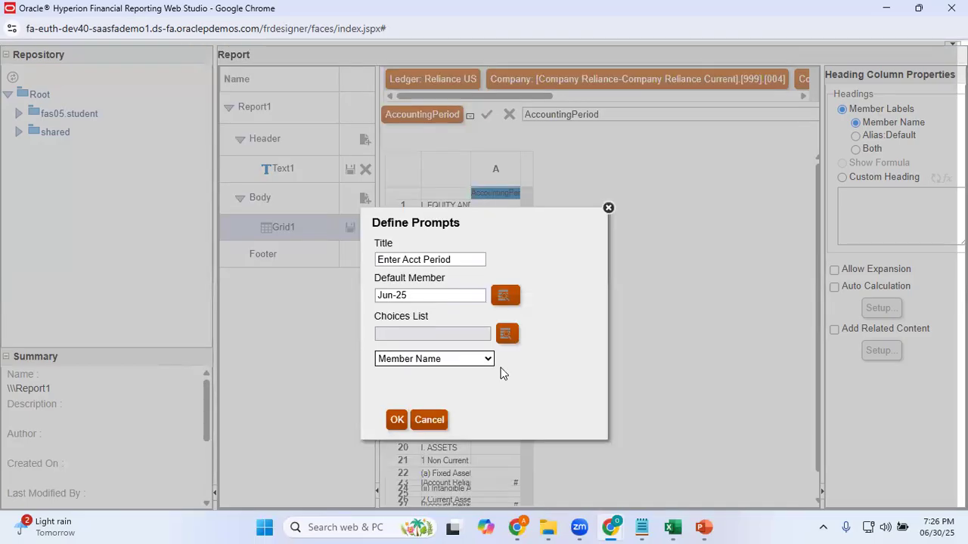
pyautogui.click(397, 420)
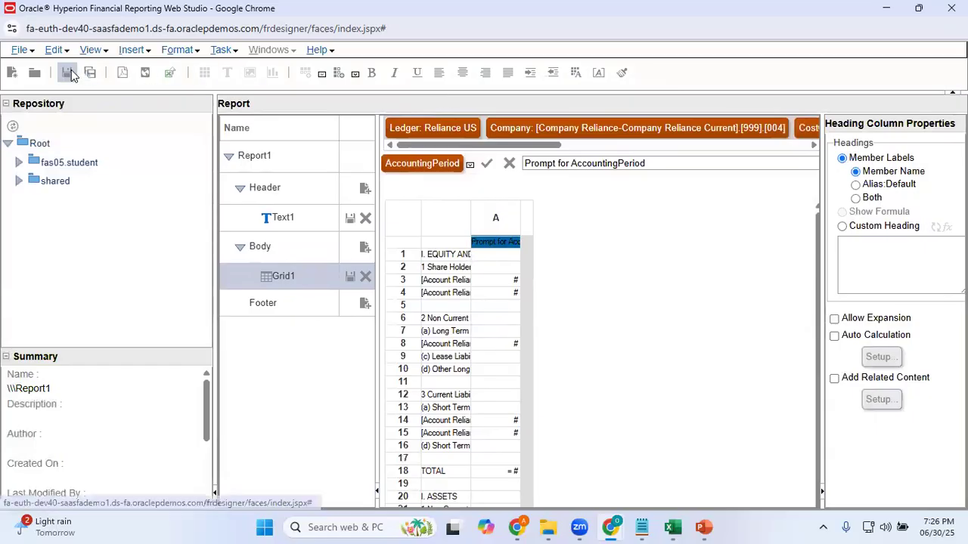
# Start saving the report, then switch to the PowerPoint presentation and find the slide whose notes give the FRS save path
pyautogui.click(68, 73)
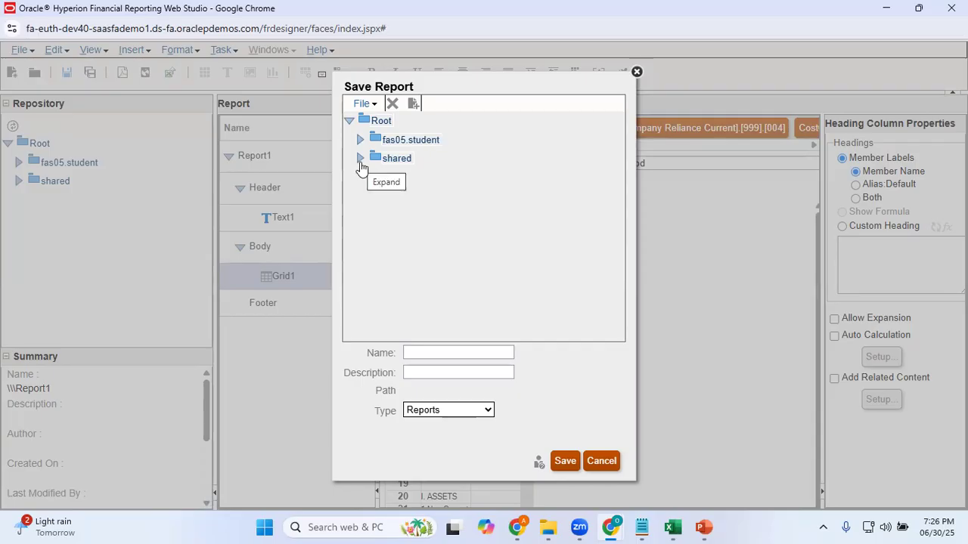
pyautogui.click(703, 527)
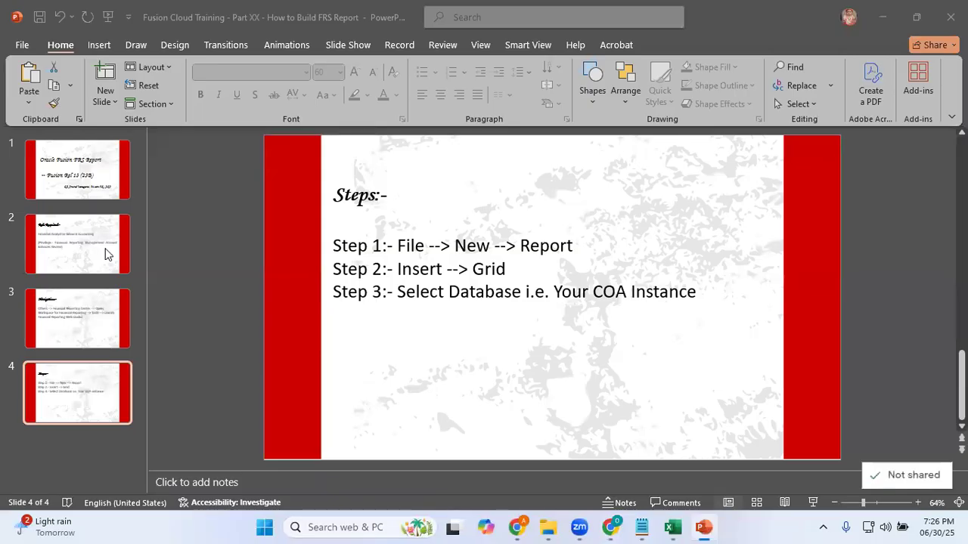
pyautogui.click(109, 329)
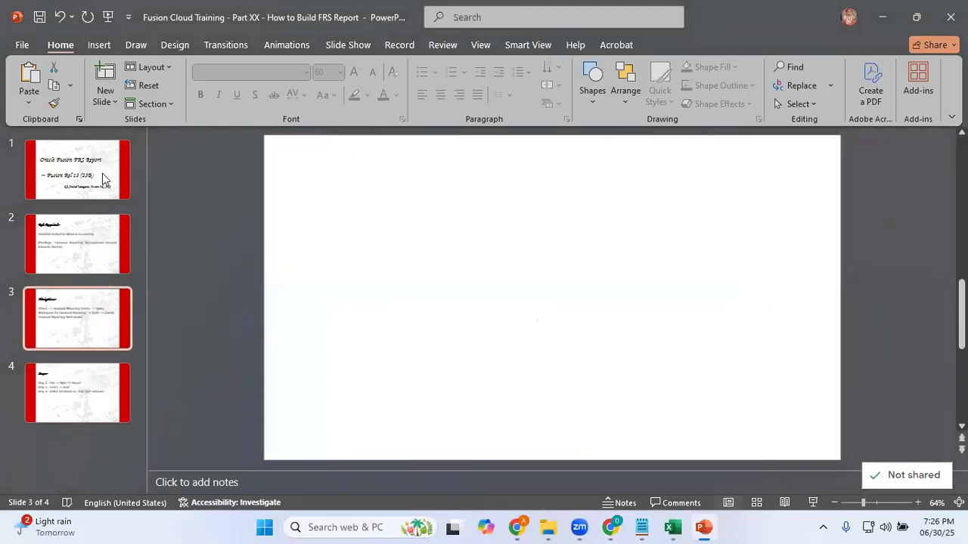
pyautogui.click(91, 253)
pyautogui.click(96, 323)
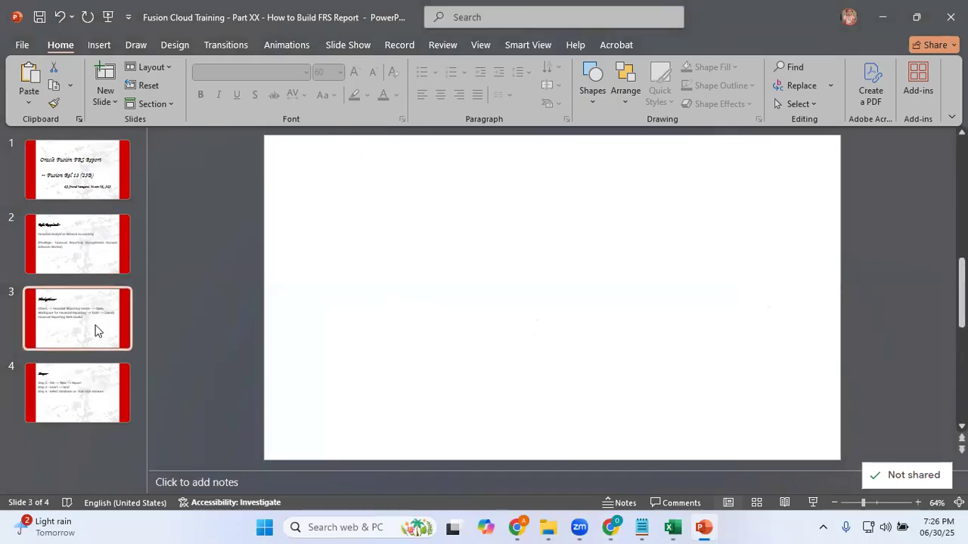
pyautogui.click(70, 251)
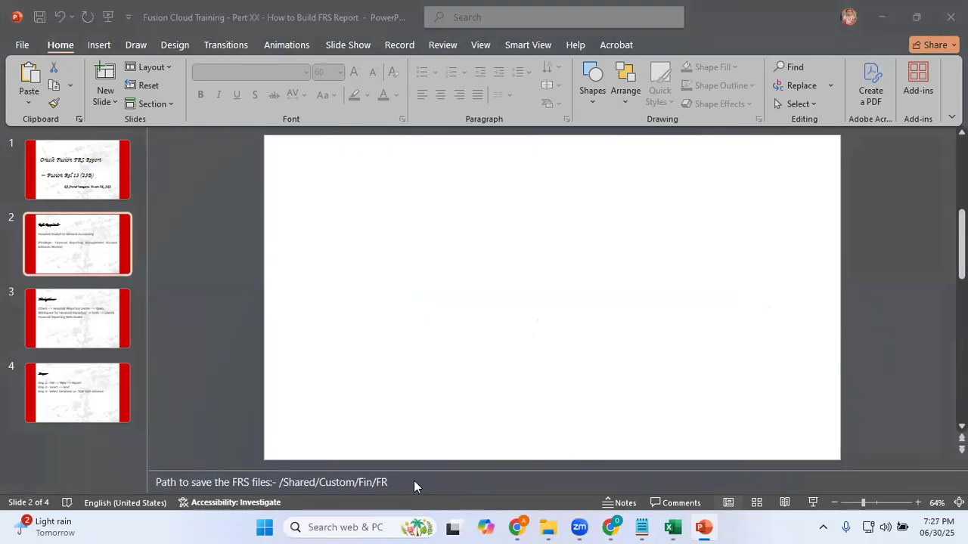
# Switch back to Financial Reporting Web Studio and expand the Custom folder under shared as the report's save location
pyautogui.moveTo(608, 527)
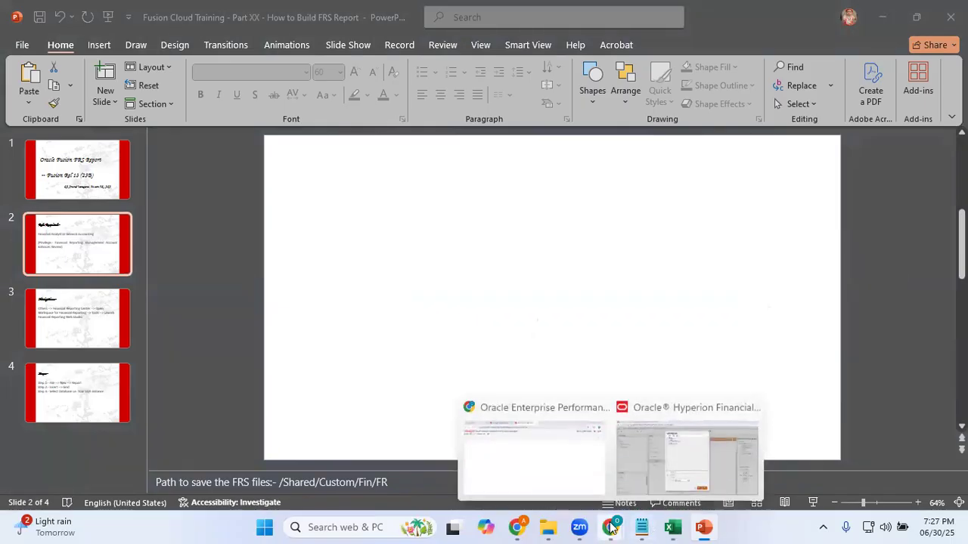
pyautogui.click(659, 475)
pyautogui.click(359, 158)
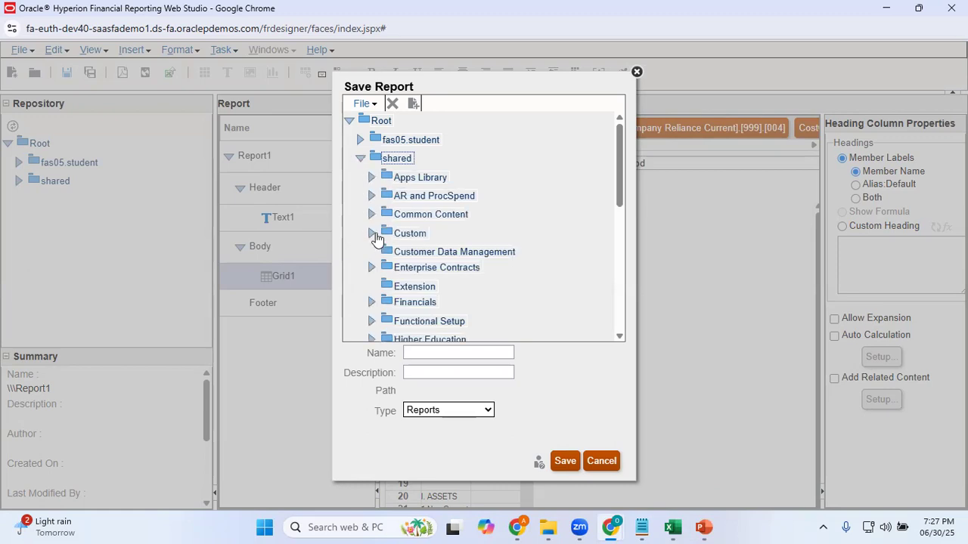
pyautogui.click(371, 233)
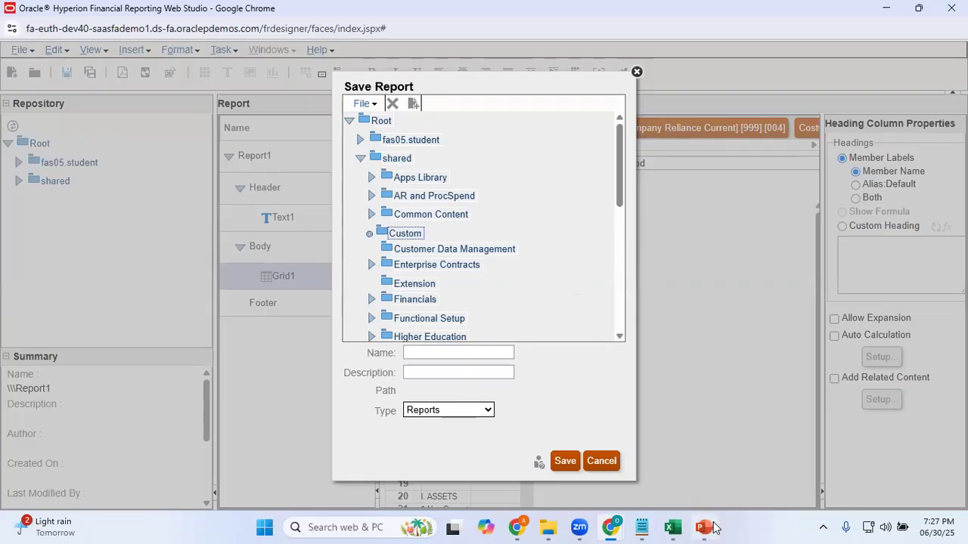
# Switch to the PowerPoint presentation to recheck the FRS save path in the slide notes, and return to Financial Reporting Web Studio
pyautogui.moveTo(711, 527)
pyautogui.click(723, 496)
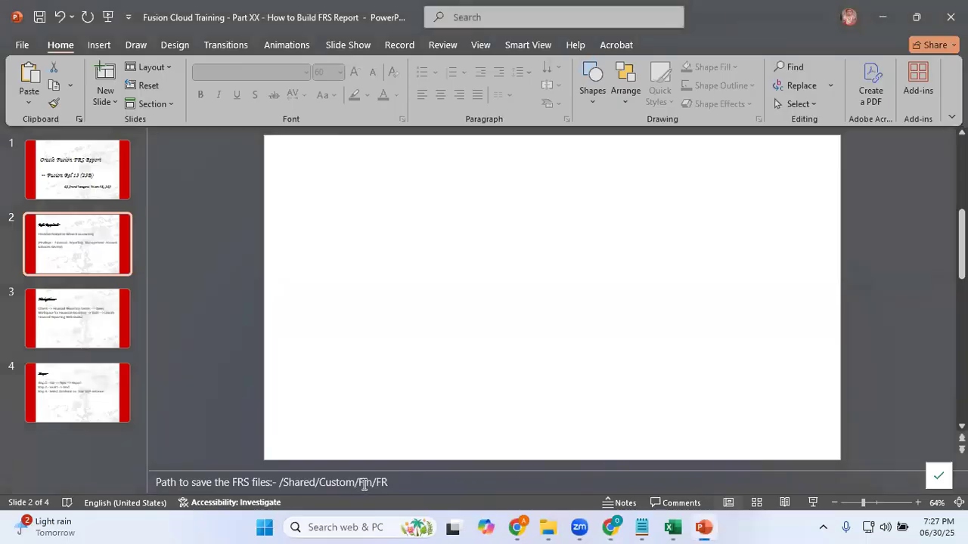
pyautogui.hotkey('alt', 'Tab')
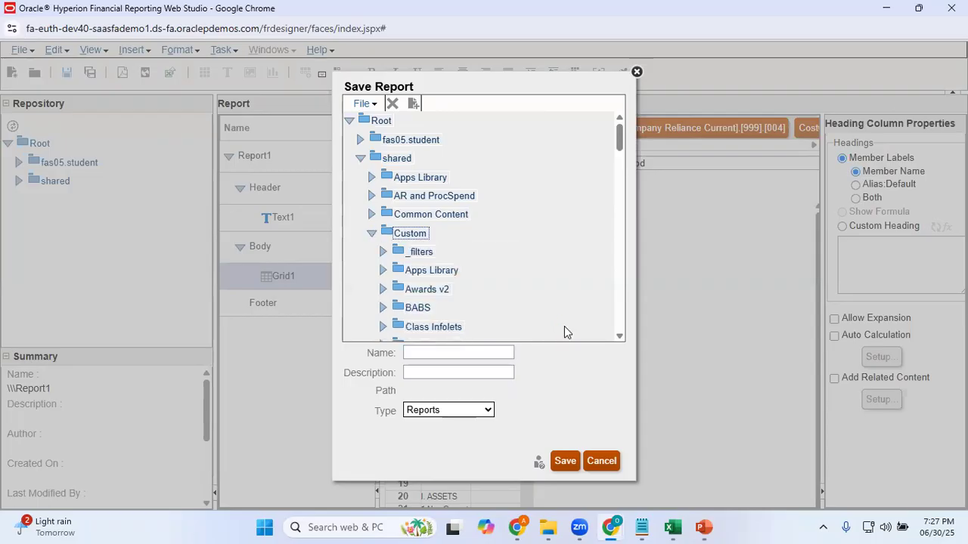
# Expand the FIN folder under Custom and select its FR subfolder as the report's save location
pyautogui.click(620, 336)
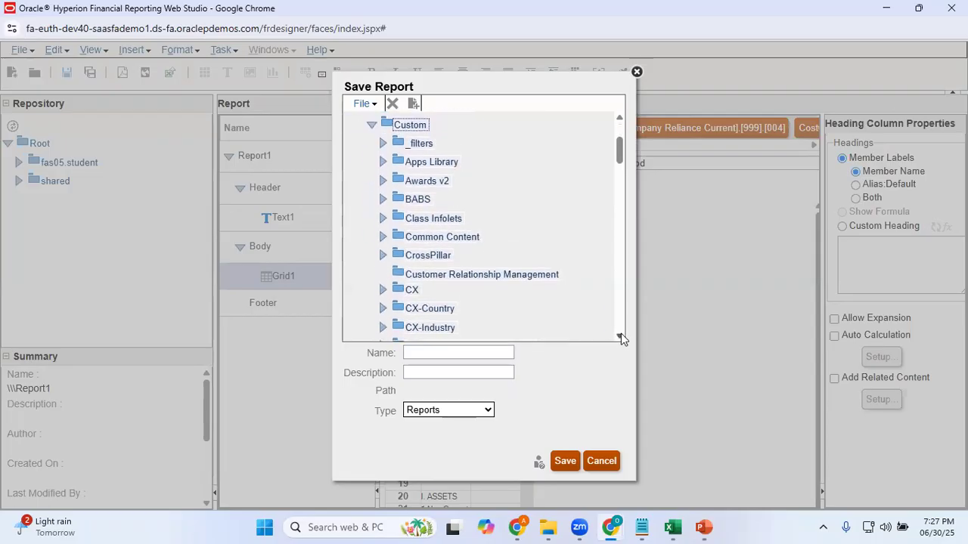
pyautogui.click(620, 335)
pyautogui.click(621, 335)
pyautogui.click(620, 336)
pyautogui.click(620, 335)
pyautogui.click(620, 336)
pyautogui.click(620, 336)
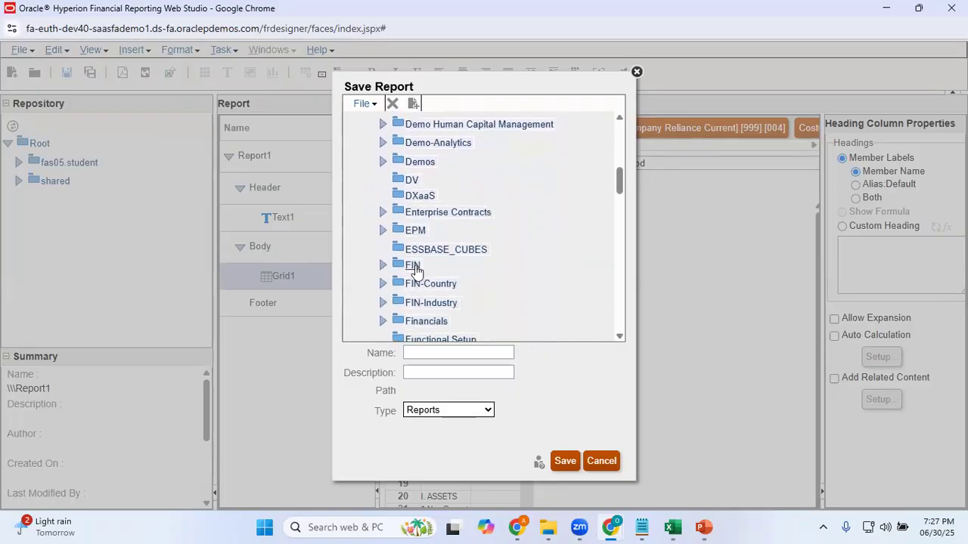
pyautogui.click(618, 338)
pyautogui.click(618, 337)
pyautogui.click(618, 338)
pyautogui.click(618, 337)
pyautogui.click(617, 337)
pyautogui.click(618, 337)
pyautogui.click(618, 337)
pyautogui.click(618, 337)
pyautogui.click(617, 337)
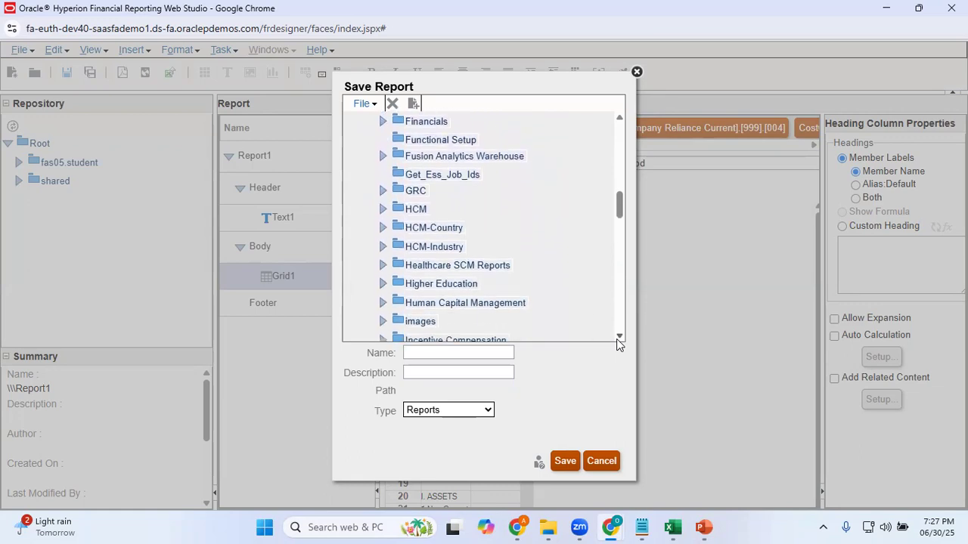
pyautogui.click(618, 337)
pyautogui.moveTo(619, 211)
pyautogui.mouseDown()
pyautogui.moveTo(618, 148)
pyautogui.moveTo(633, 246)
pyautogui.moveTo(623, 246)
pyautogui.moveTo(620, 272)
pyautogui.moveTo(620, 261)
pyautogui.moveTo(621, 332)
pyautogui.moveTo(617, 193)
pyautogui.mouseUp()
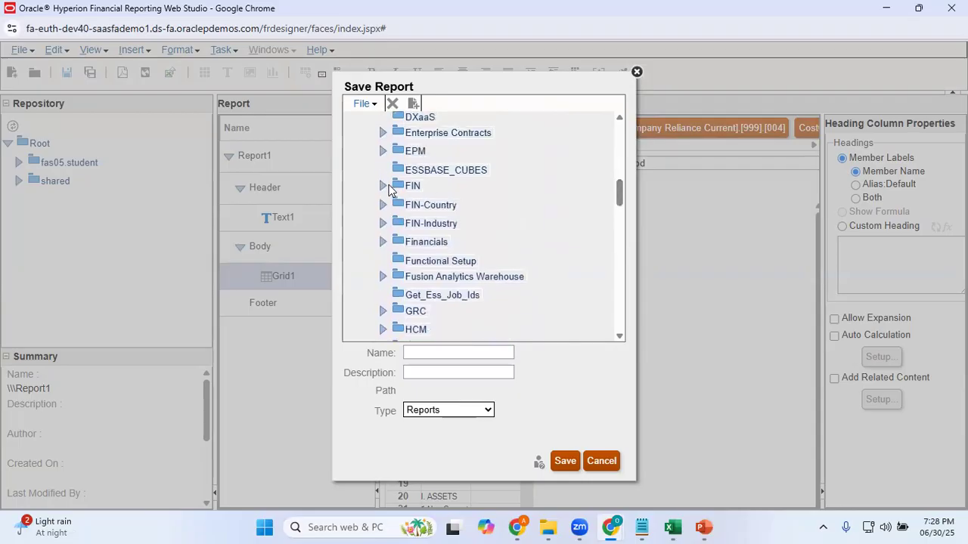
pyautogui.click(380, 185)
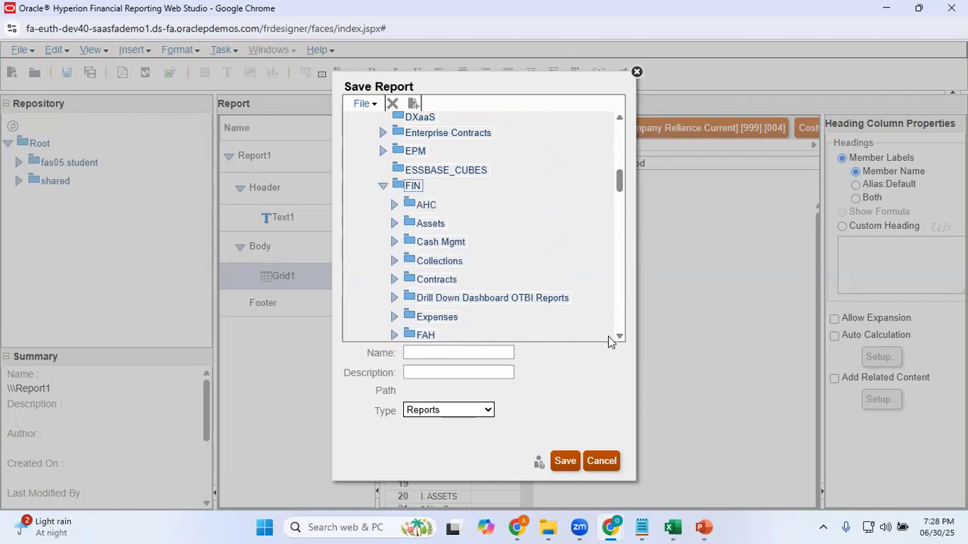
pyautogui.scroll(-5, 619, 337)
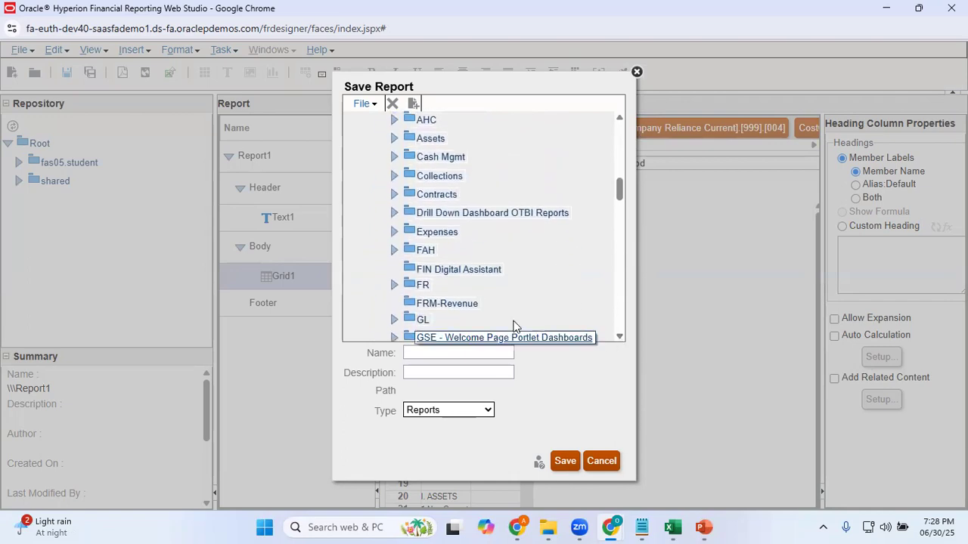
pyautogui.click(426, 286)
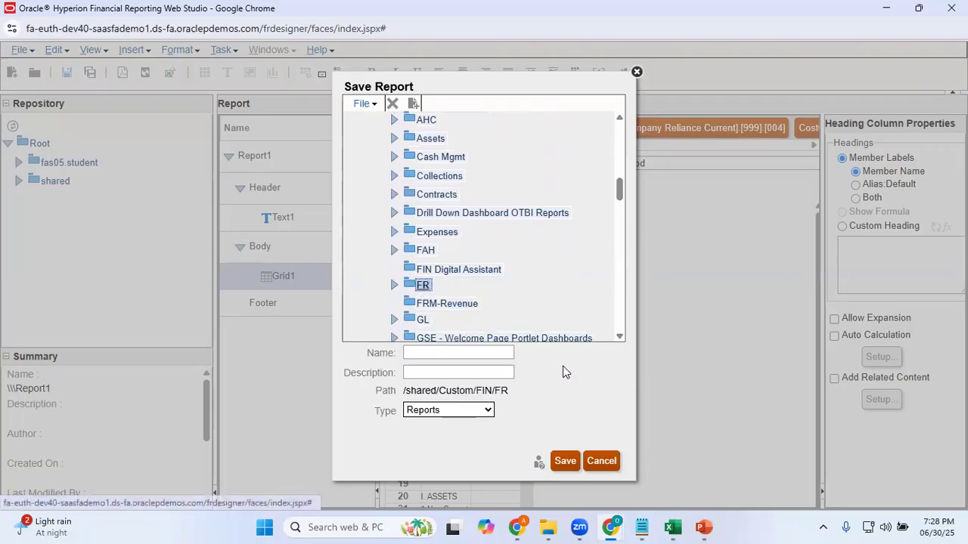
# Try to save the report in the FR folder as type Reports without entering a name
pyautogui.click(488, 411)
pyautogui.click(562, 406)
pyautogui.click(568, 462)
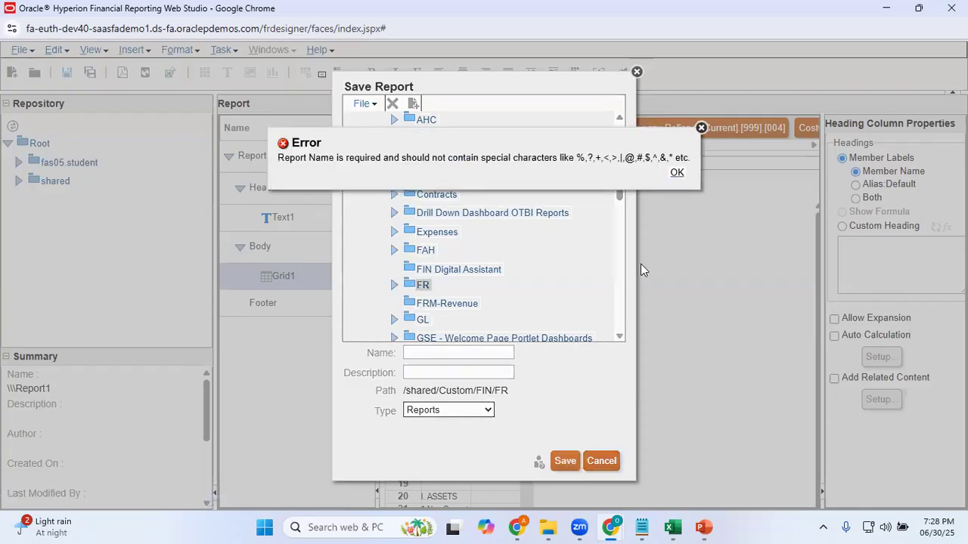
pyautogui.click(700, 130)
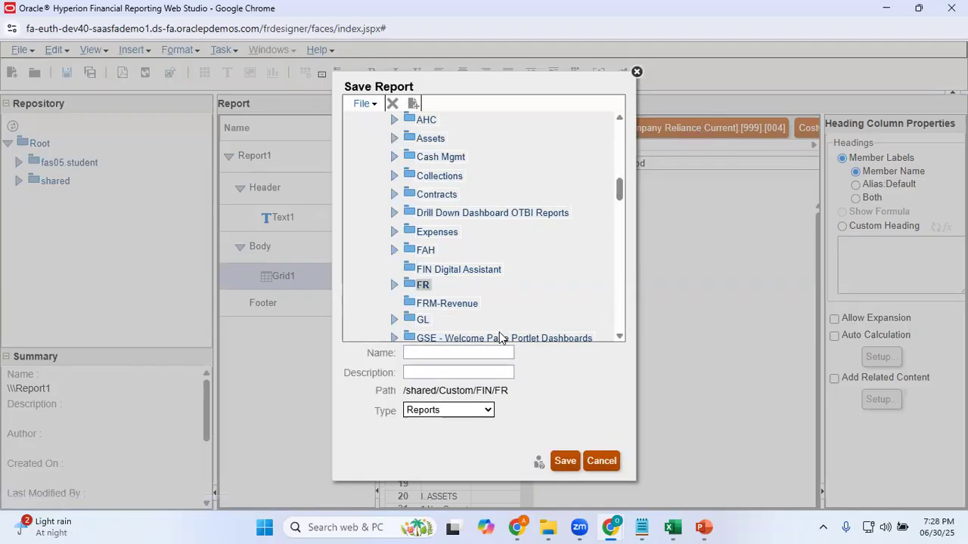
# Name the report Reliance BS and save it in /shared/Custom/FIN/FR
pyautogui.click(455, 352)
pyautogui.write('Reliance')
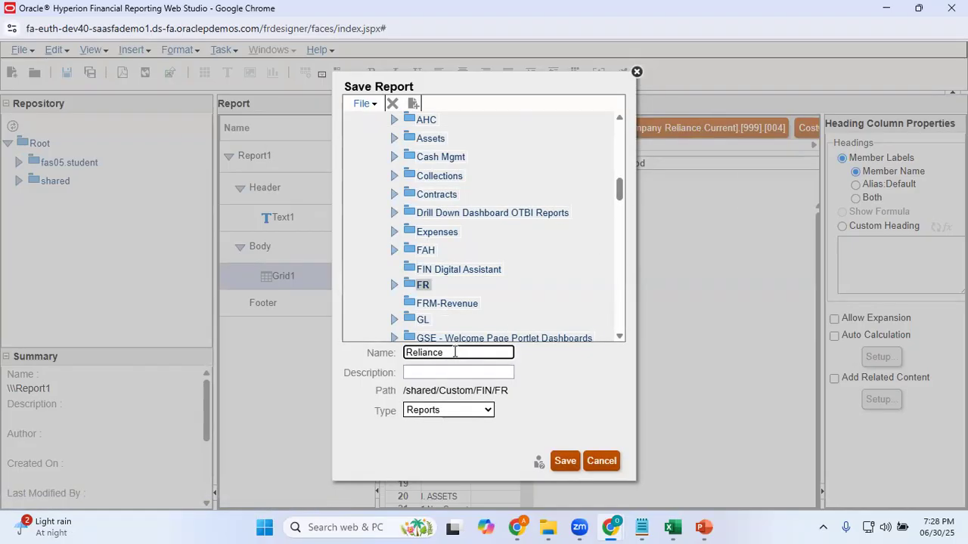
pyautogui.write(' Re')
pyautogui.press('BackSpace')
pyautogui.press('BackSpace')
pyautogui.write('BS')
pyautogui.click(575, 386)
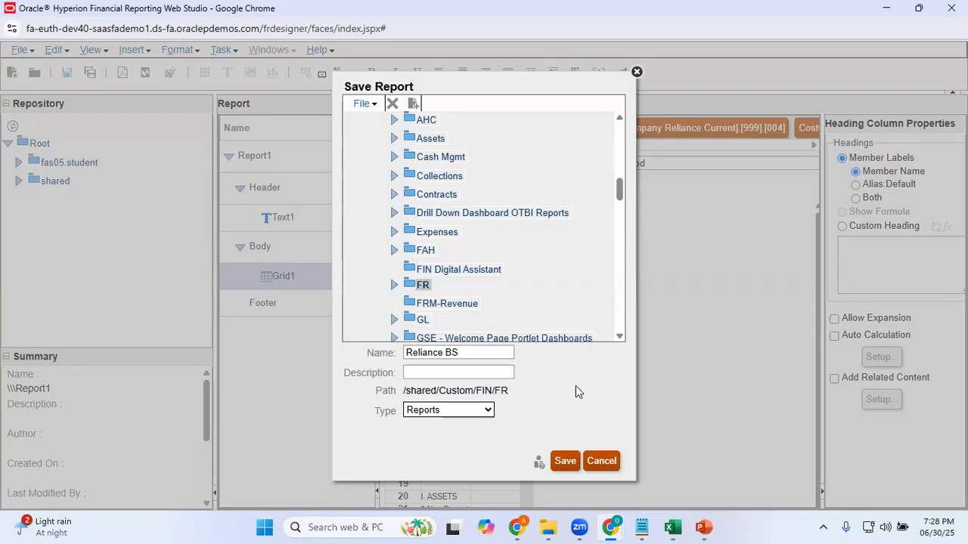
pyautogui.click(564, 464)
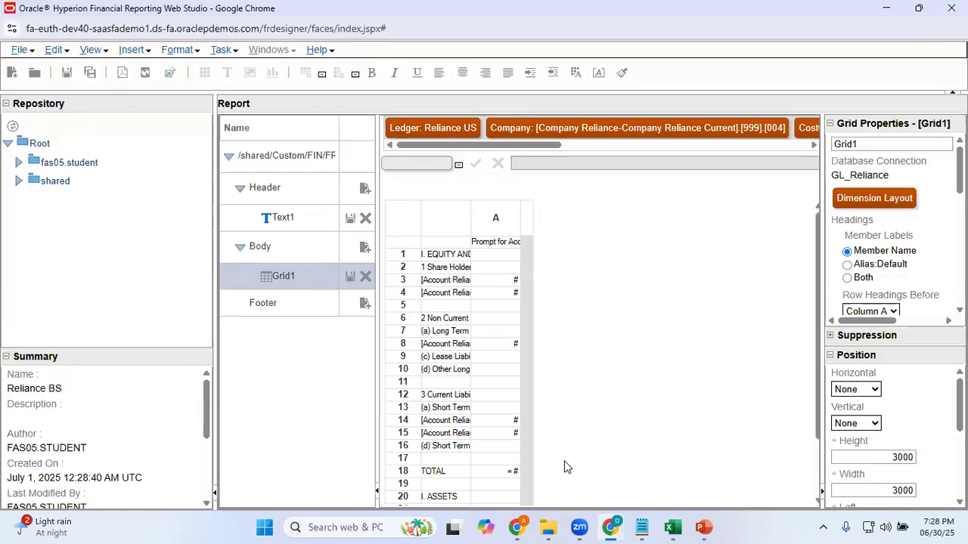
# Preview the report in HTML for accounting period Jun-25, examine the balance sheet's layout and amounts, and close the preview
pyautogui.click(143, 76)
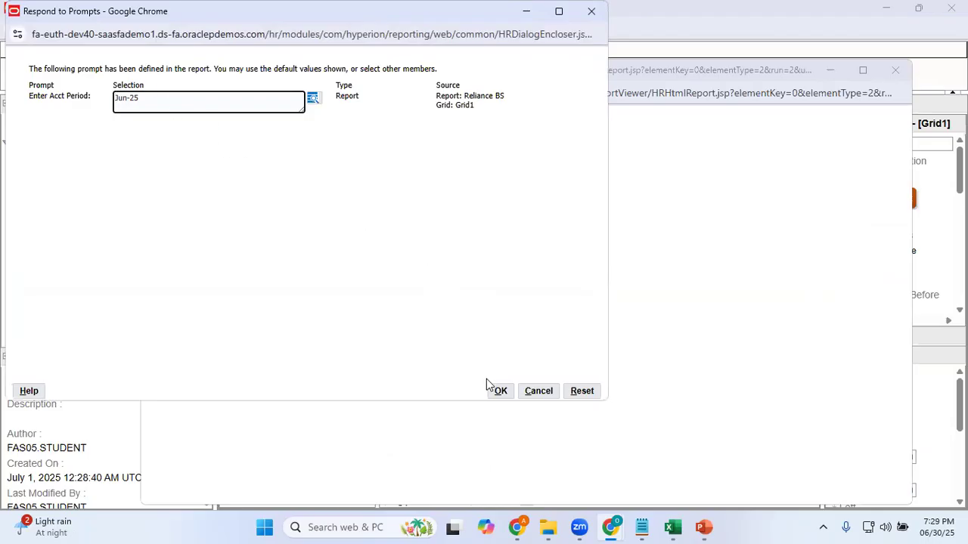
pyautogui.click(502, 394)
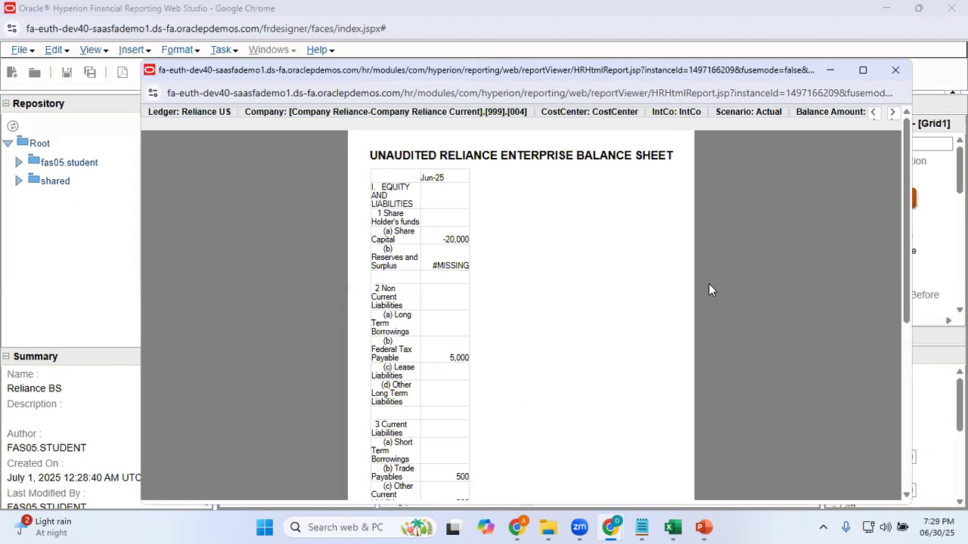
pyautogui.moveTo(905, 280); pyautogui.dragTo(812, 285)
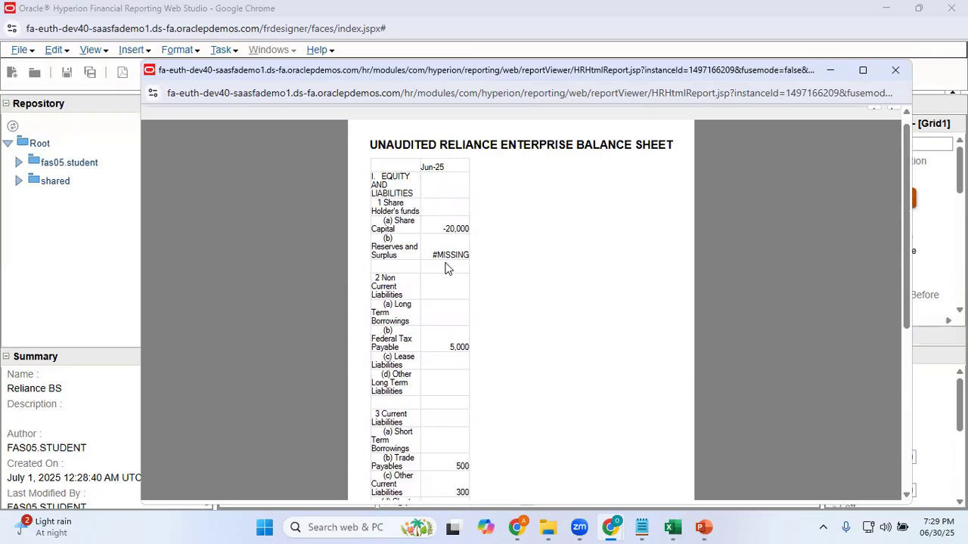
pyautogui.moveTo(908, 314); pyautogui.dragTo(928, 306)
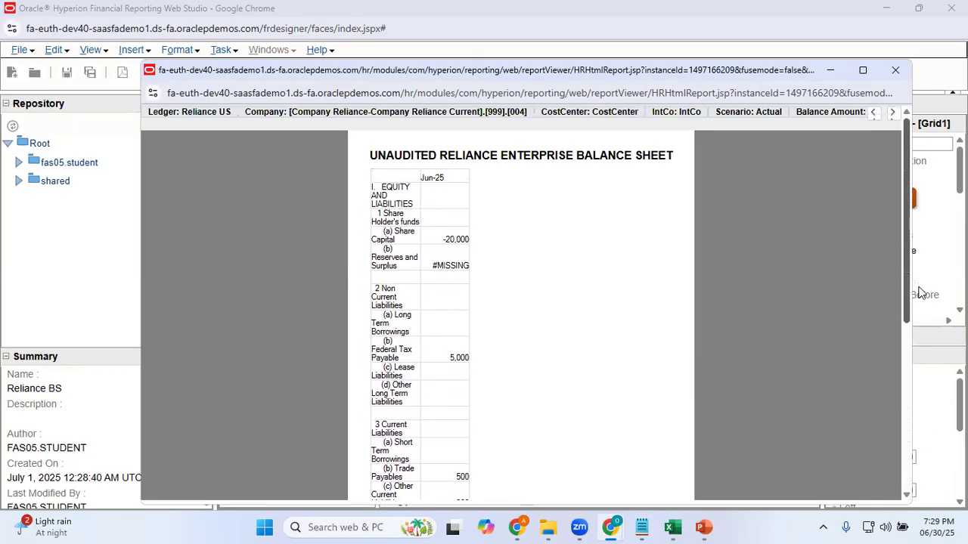
pyautogui.click(893, 78)
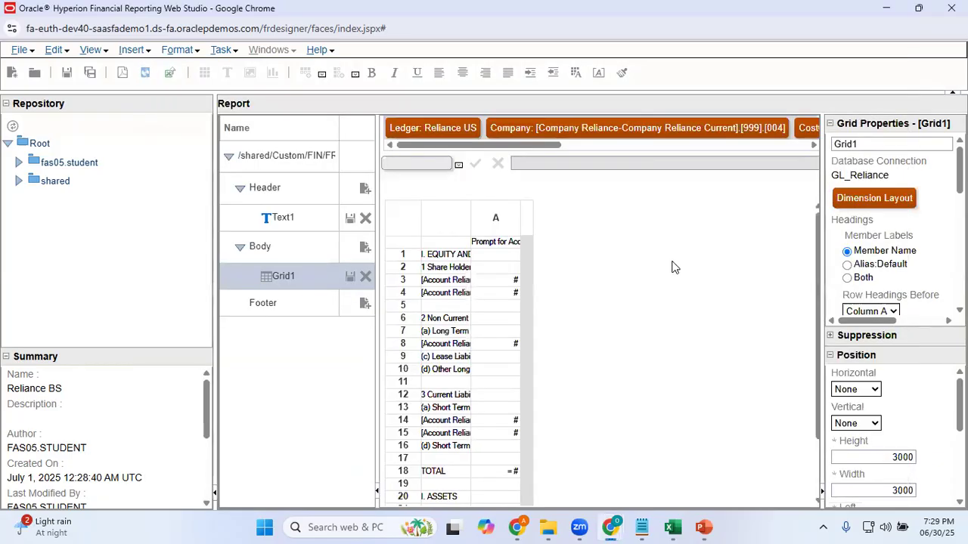
# Widen the grid's row heading column to 146 and column A to 111
pyautogui.click(467, 217)
pyautogui.moveTo(471, 217); pyautogui.dragTo(597, 217)
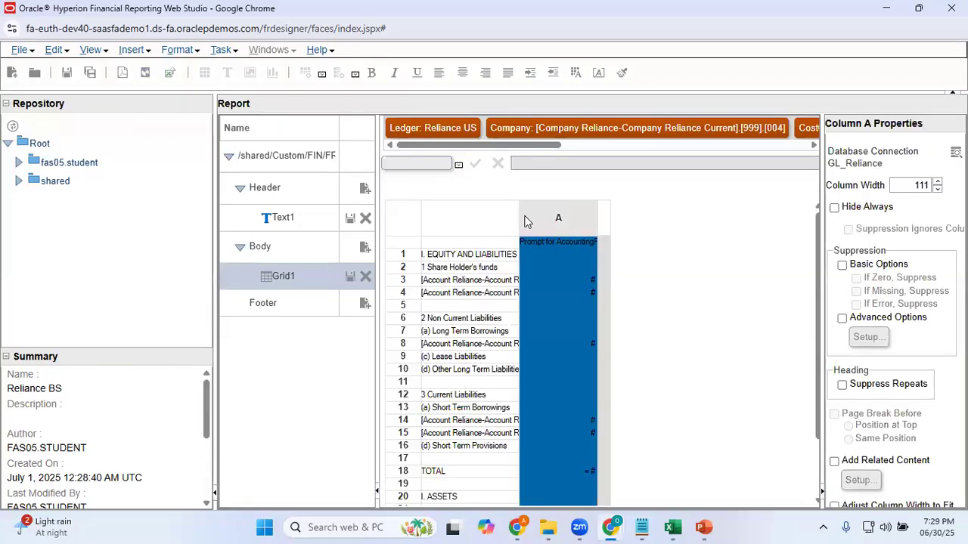
pyautogui.moveTo(520, 212); pyautogui.dragTo(524, 212)
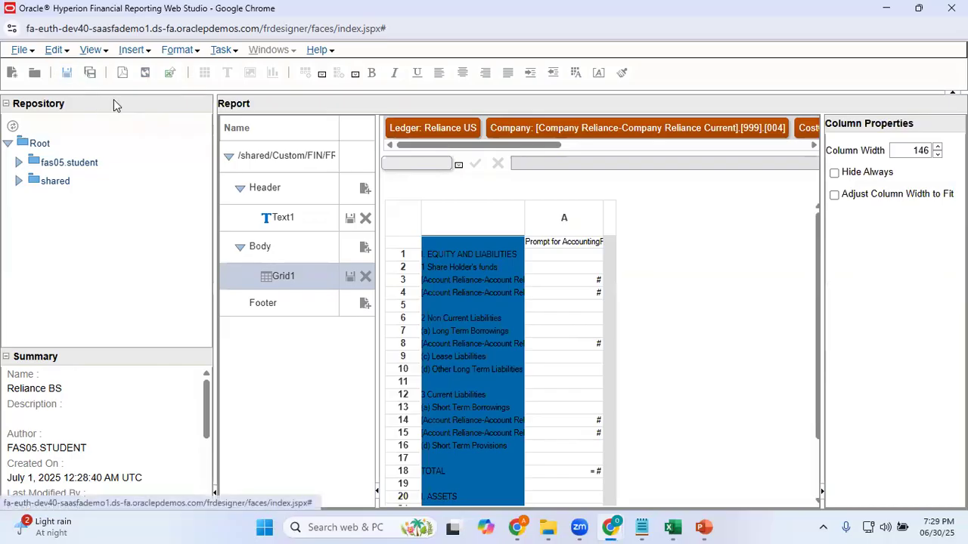
# Preview the report with the widened columns in HTML for Jun-25, check the row labels and amounts, and close the preview
pyautogui.click(145, 75)
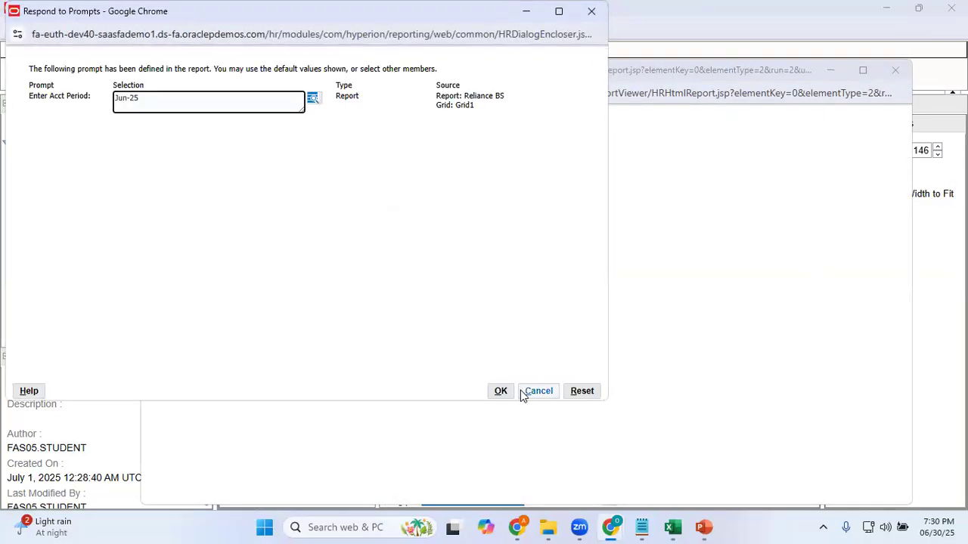
pyautogui.click(501, 391)
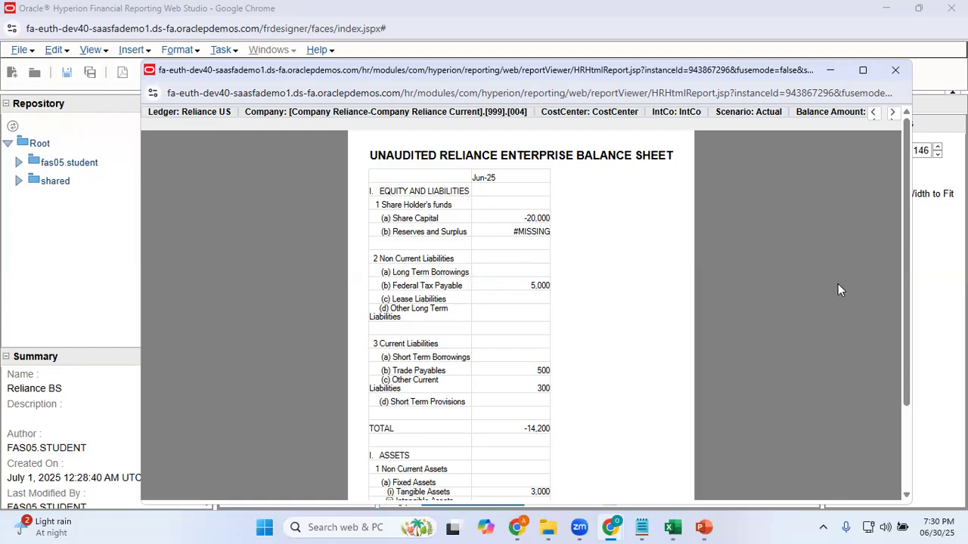
pyautogui.moveTo(907, 271); pyautogui.dragTo(927, 397)
pyautogui.scroll(3, 904, 241)
pyautogui.click(896, 72)
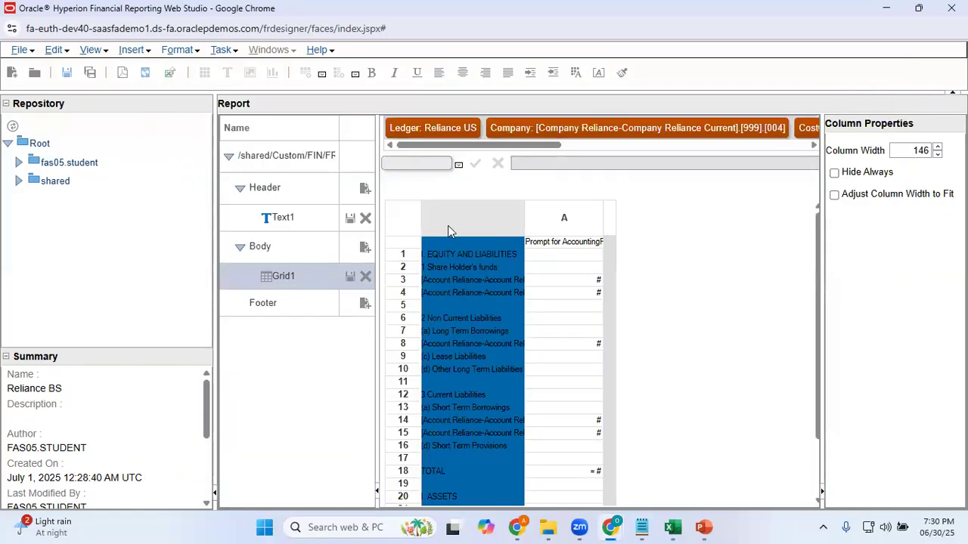
# Set the text shown for zero values to 0 in Grid1's suppression properties
pyautogui.click(393, 212)
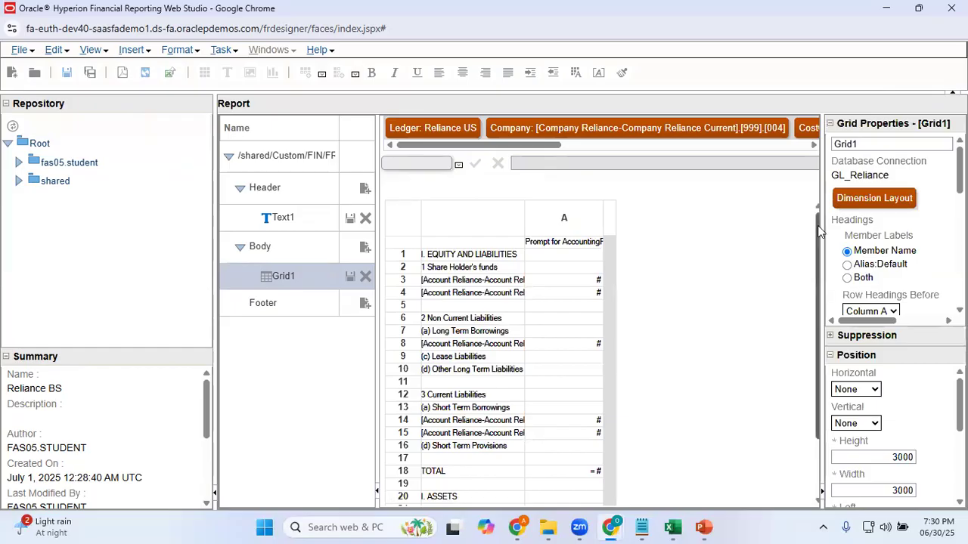
pyautogui.click(831, 336)
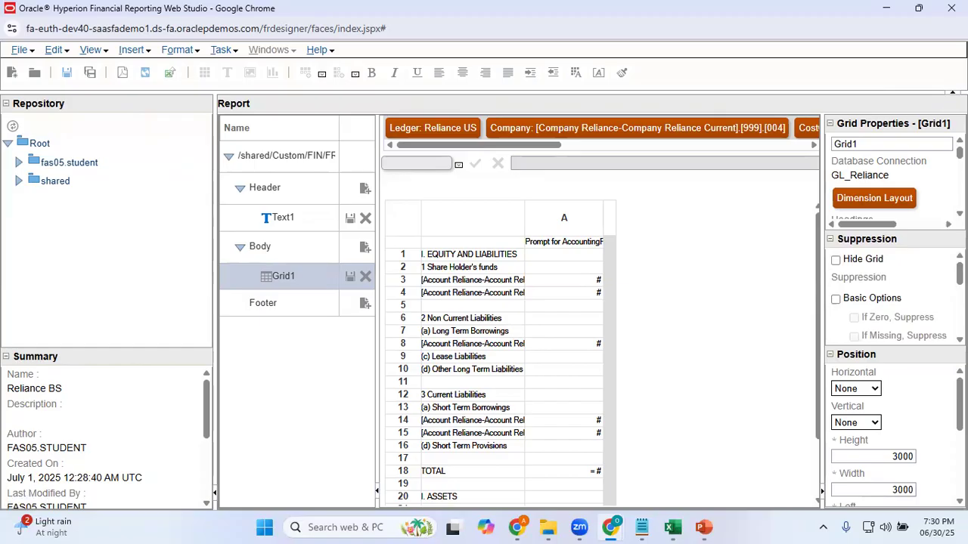
pyautogui.scroll(-5, 892, 299)
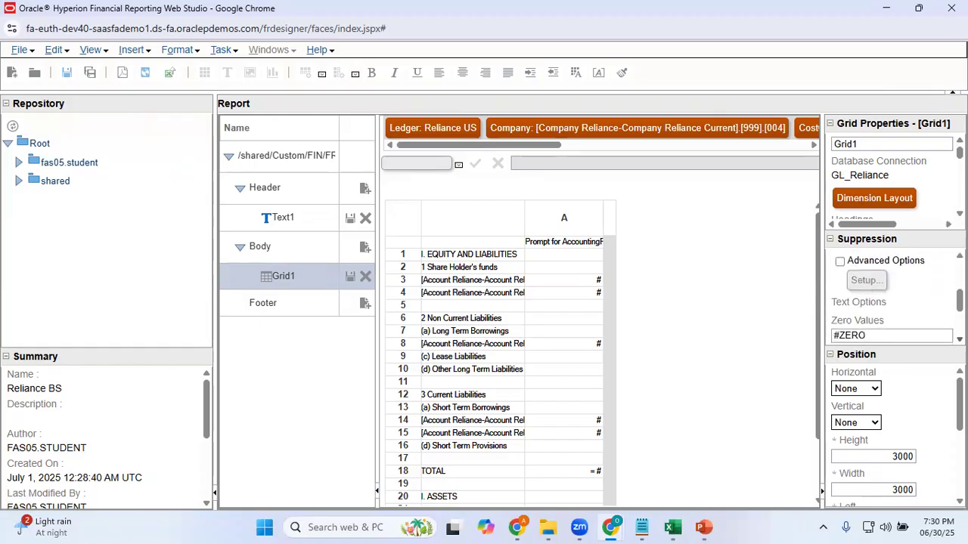
pyautogui.scroll(1, 892, 295)
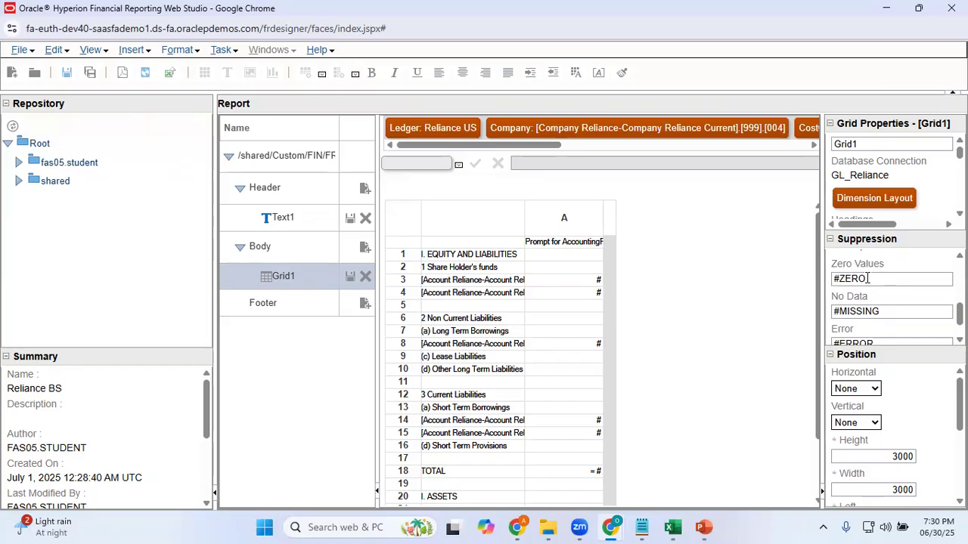
pyautogui.moveTo(867, 278); pyautogui.dragTo(827, 285)
pyautogui.click(840, 309)
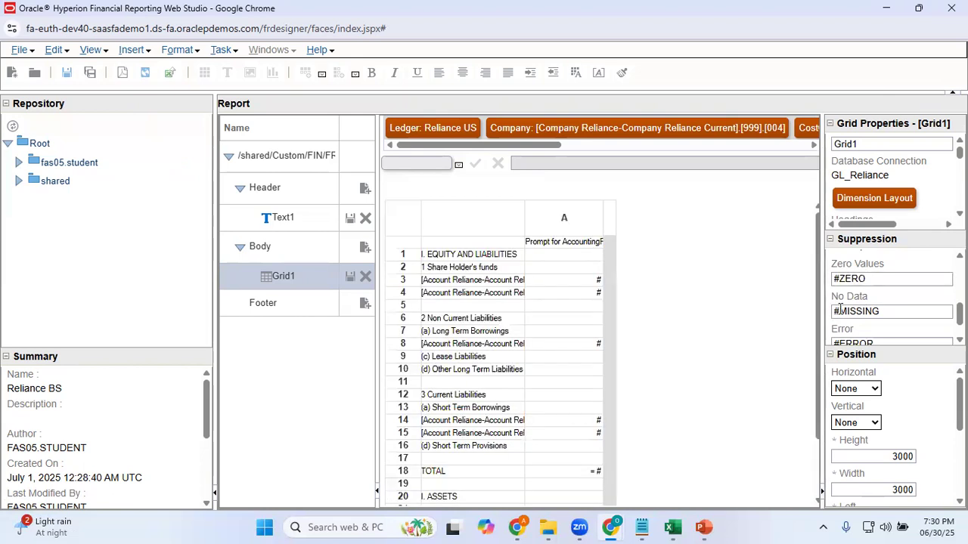
pyautogui.moveTo(875, 279); pyautogui.dragTo(829, 285)
pyautogui.write('0')
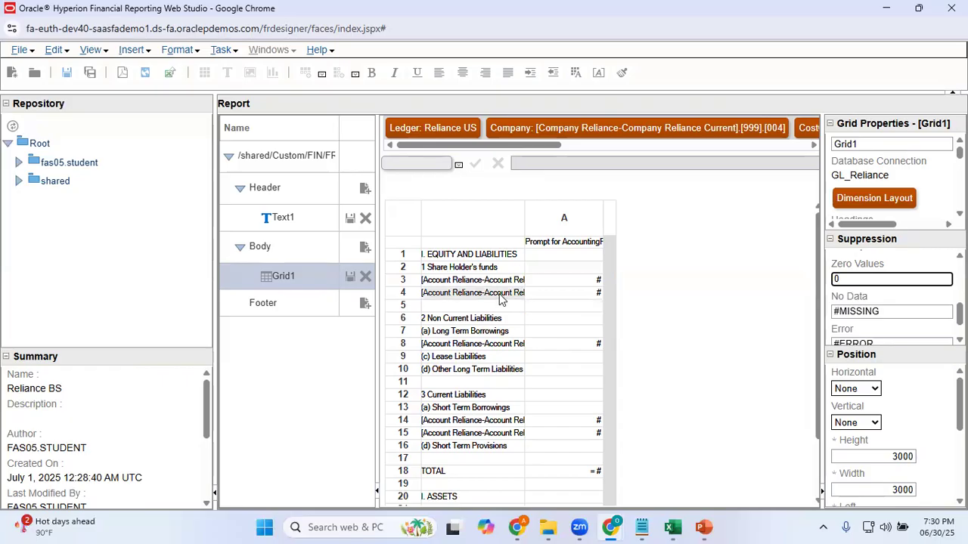
# Set Grid1's No Data text to 0 and review the remaining suppression text options
pyautogui.click(892, 312)
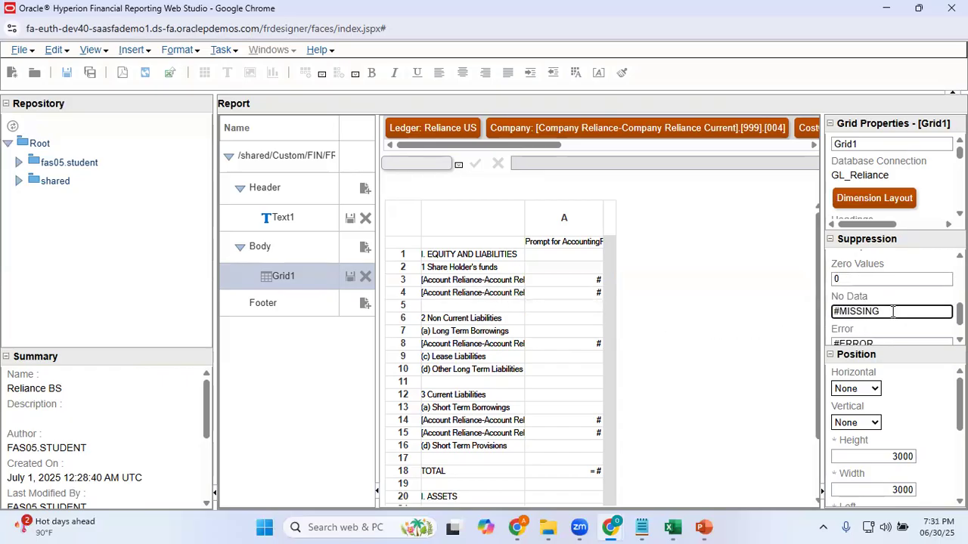
pyautogui.press('BackSpace')
pyautogui.press('BackSpace')
pyautogui.press('BackSpace')
pyautogui.press('BackSpace')
pyautogui.press('BackSpace')
pyautogui.press('BackSpace')
pyautogui.press('BackSpace')
pyautogui.press('BackSpace')
pyautogui.write('0')
pyautogui.scroll(-1, 934, 340)
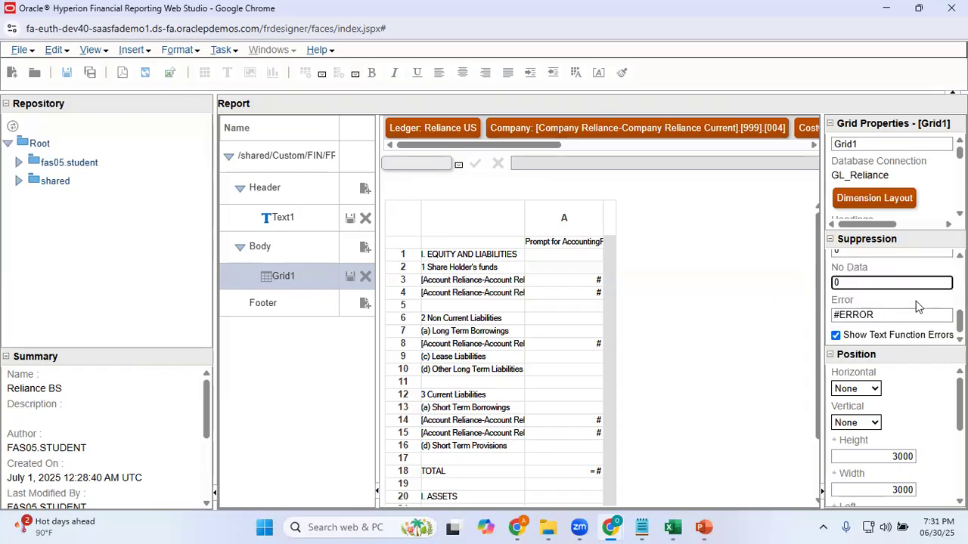
pyautogui.scroll(2, 871, 301)
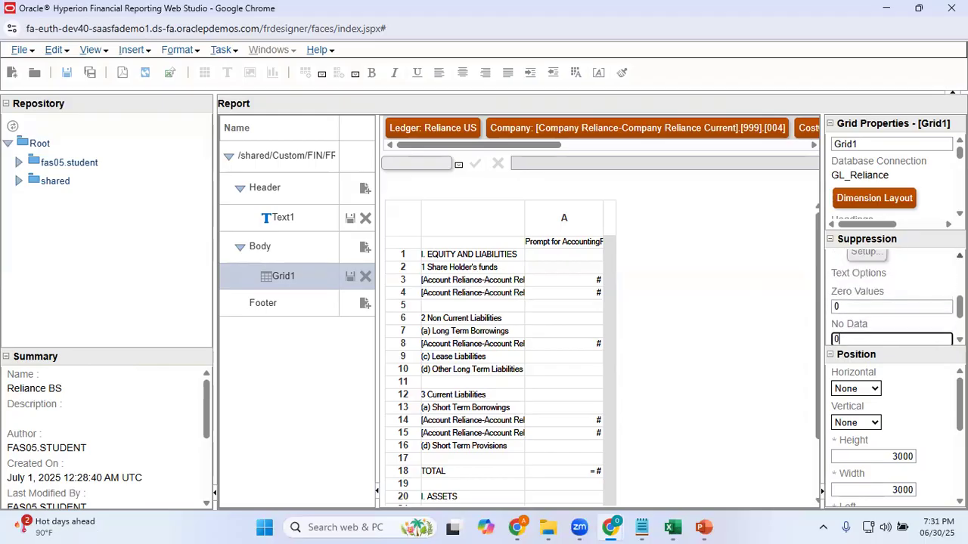
# Save the report and run its HTML preview with Jun-25 as the accounting period
pyautogui.click(66, 76)
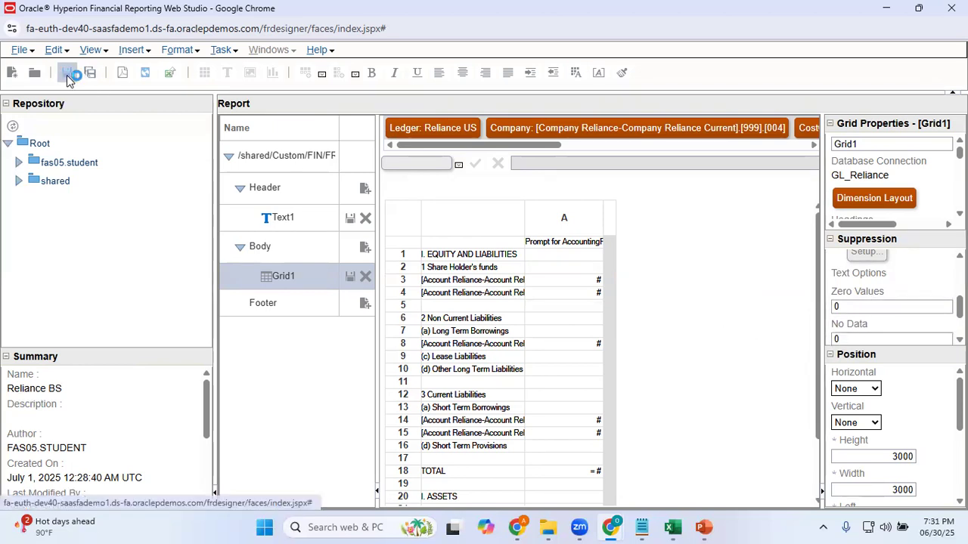
pyautogui.click(145, 73)
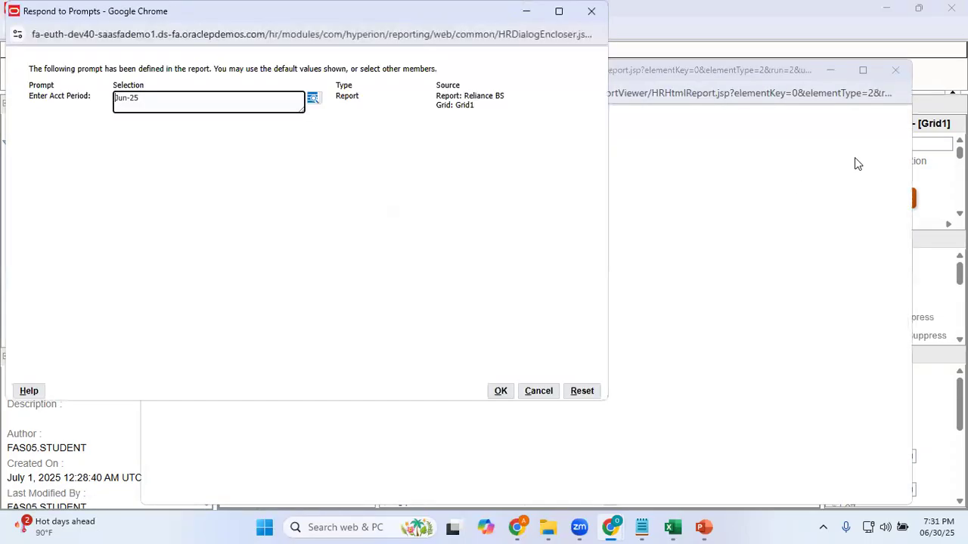
pyautogui.click(501, 391)
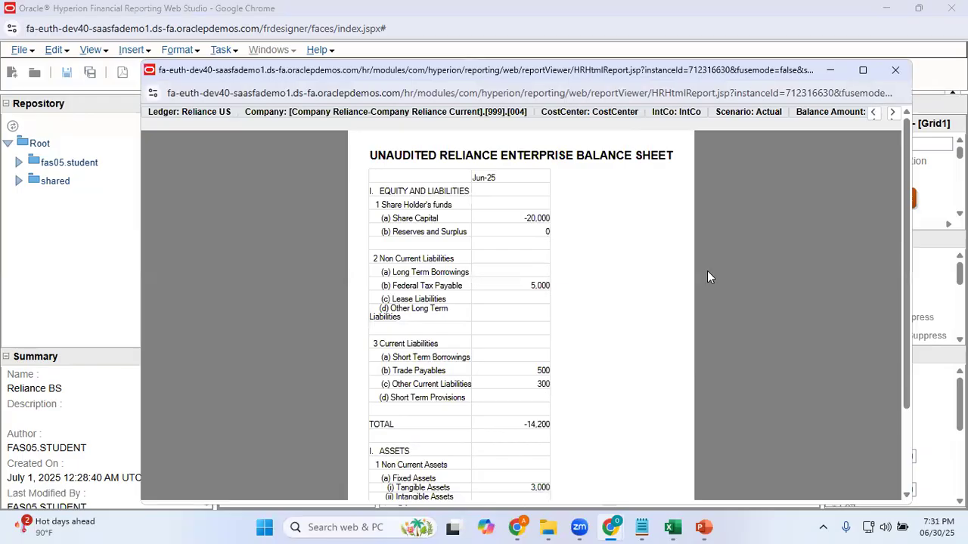
# Examine the previewed balance sheet from equity and liabilities through assets, comparing the zero-value display, line amounts and the two section totals
pyautogui.moveTo(910, 330); pyautogui.dragTo(915, 415)
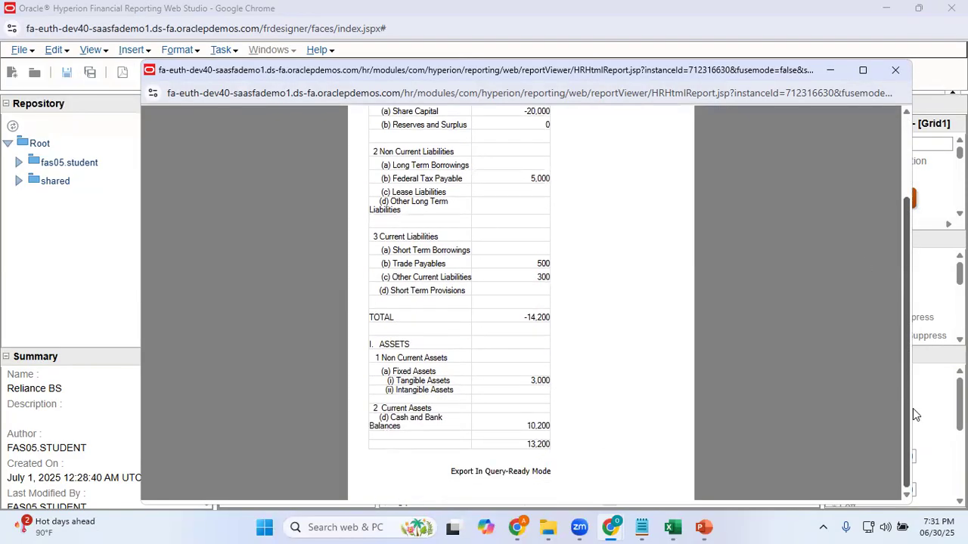
pyautogui.moveTo(924, 466); pyautogui.dragTo(914, 376)
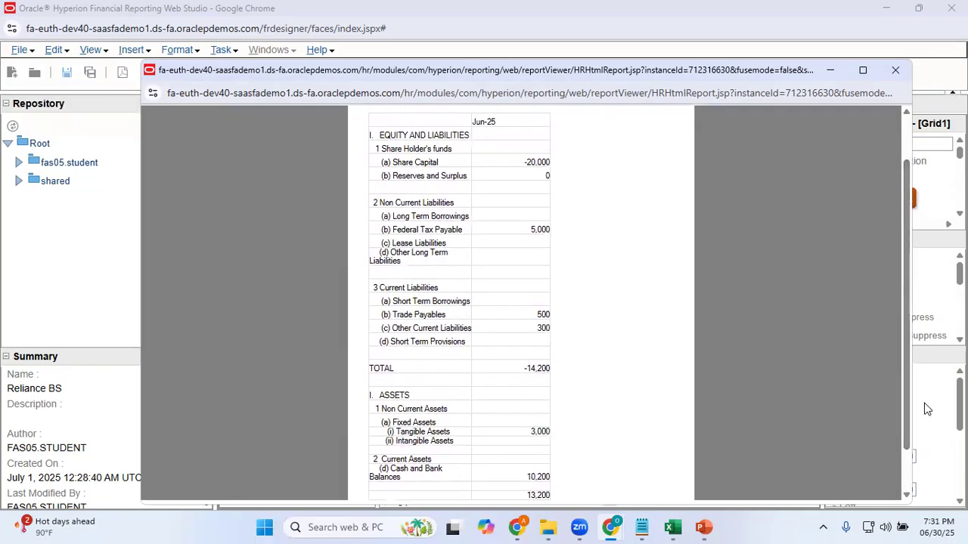
pyautogui.scroll(-2, 903, 417)
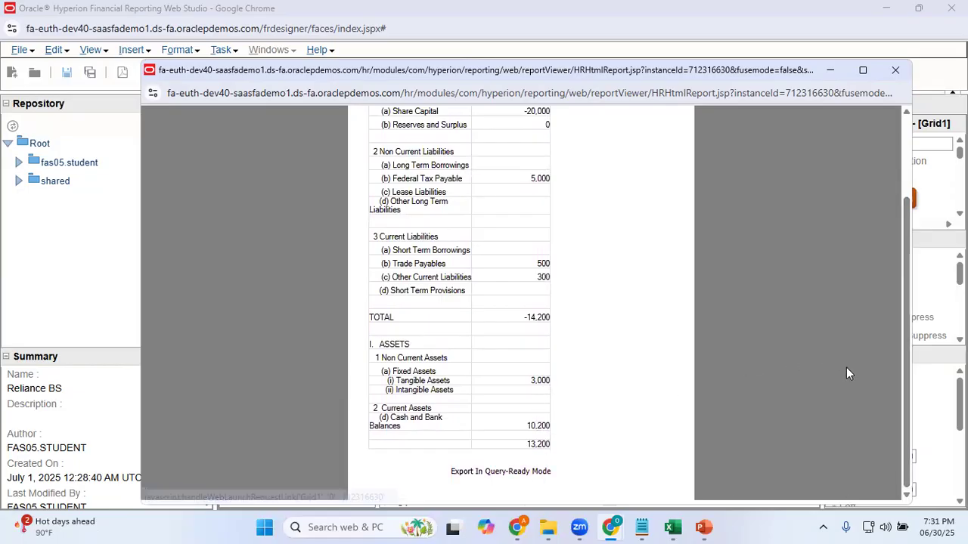
pyautogui.moveTo(900, 397); pyautogui.dragTo(901, 345)
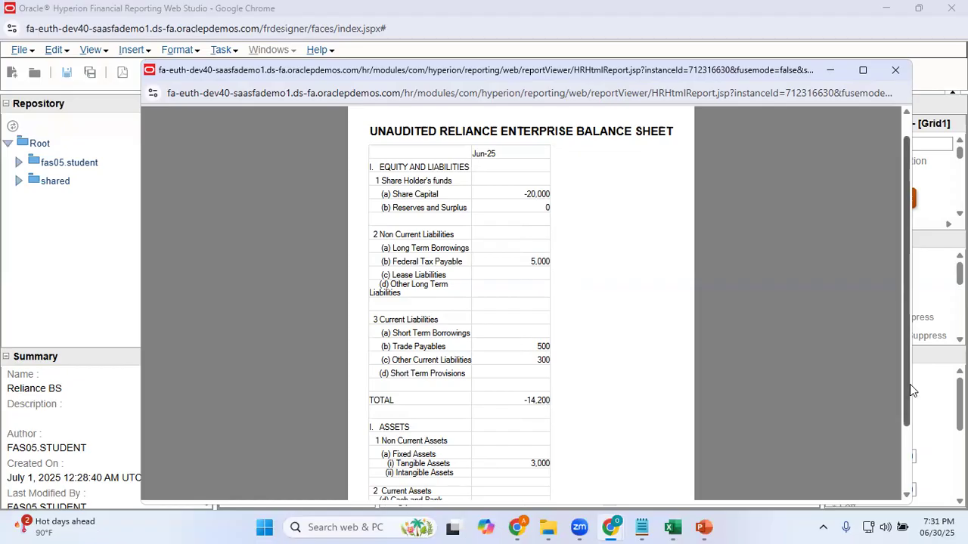
pyautogui.moveTo(910, 391); pyautogui.dragTo(912, 446)
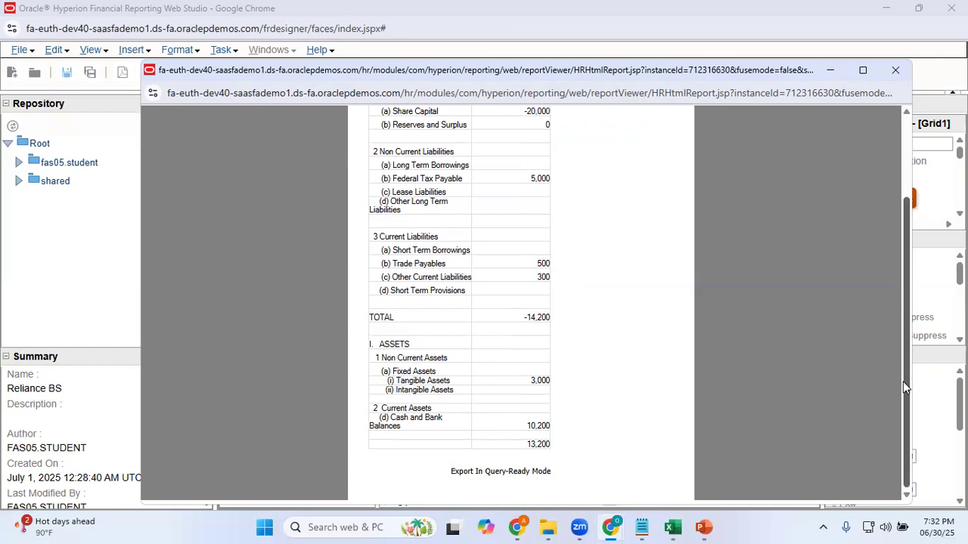
pyautogui.moveTo(906, 387); pyautogui.dragTo(897, 335)
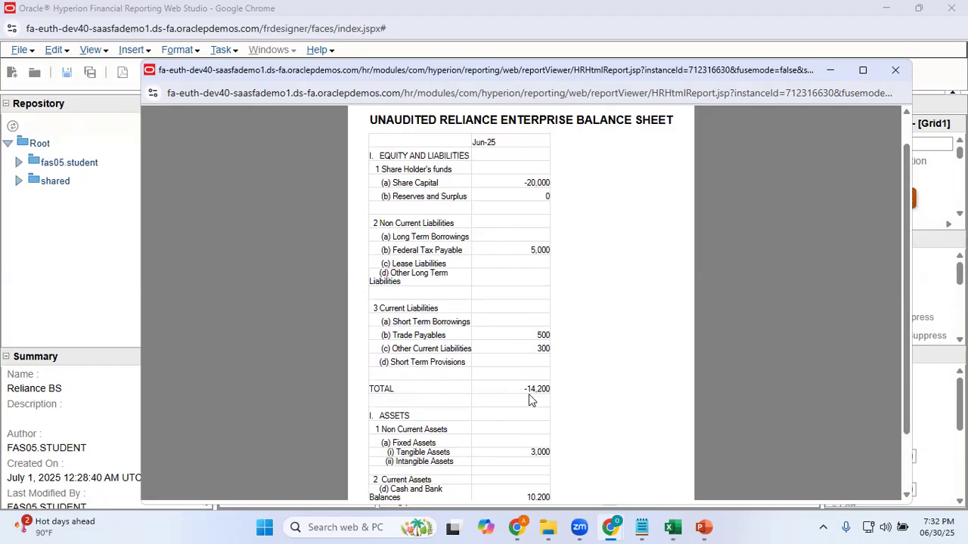
pyautogui.scroll(-2, 906, 389)
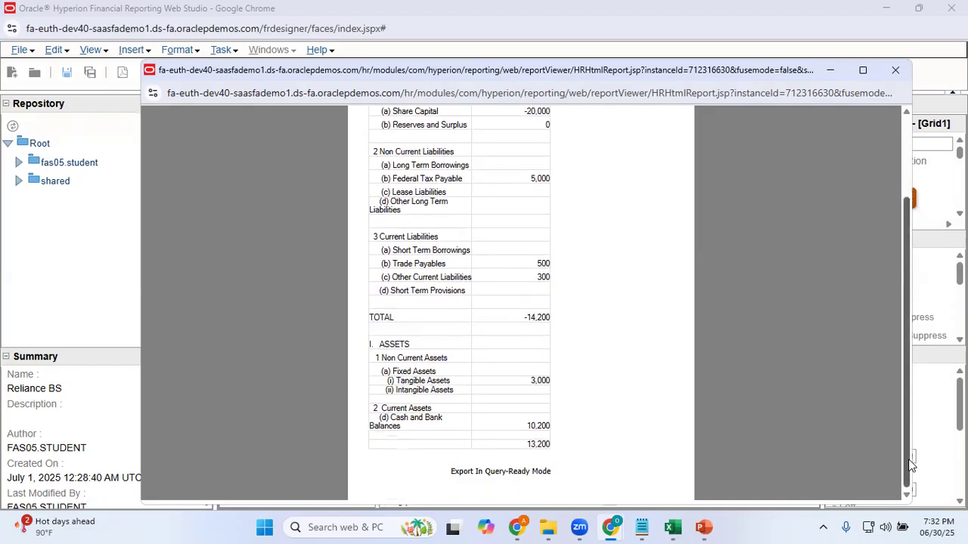
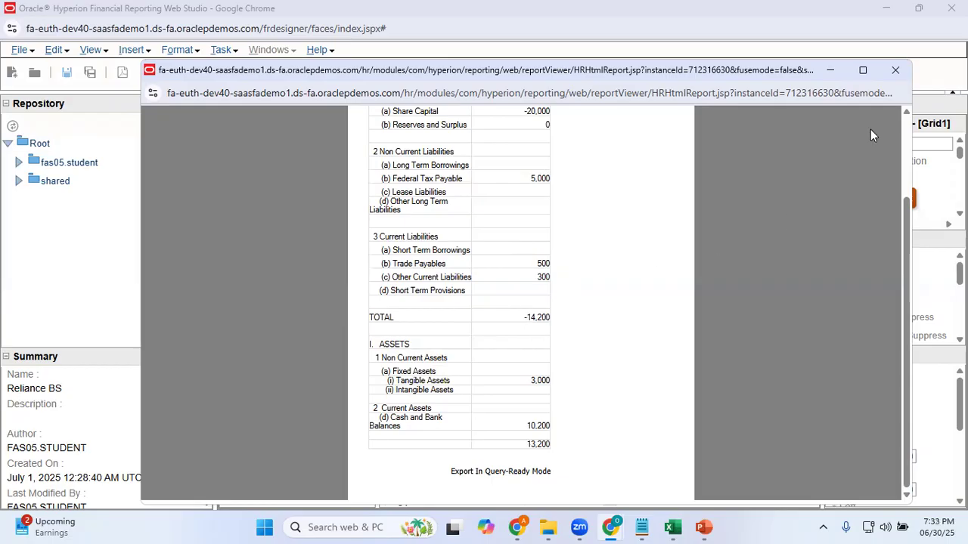
# Close the preview and set the negative number prefix of the equity and liabilities TOTAL amount in cell A:18 to None
pyautogui.click(895, 71)
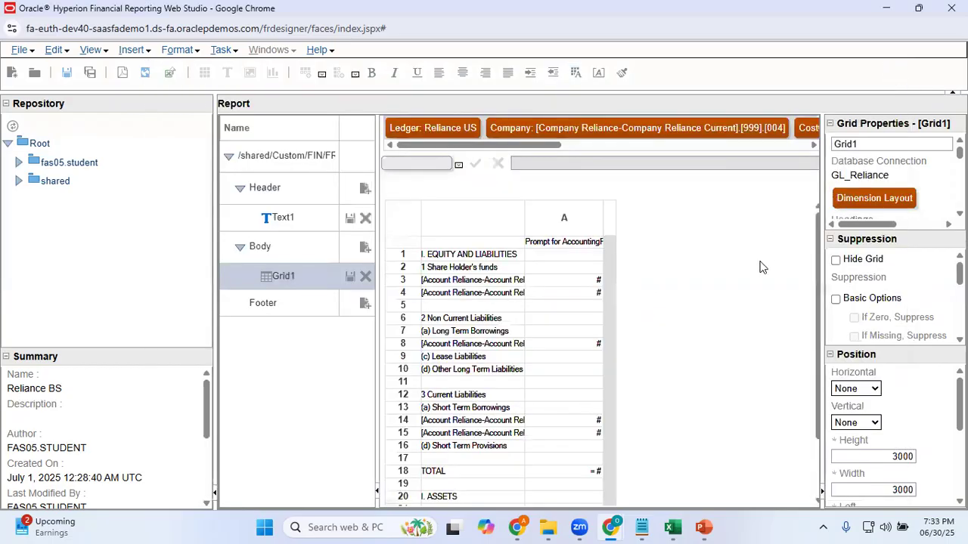
pyautogui.click(577, 473)
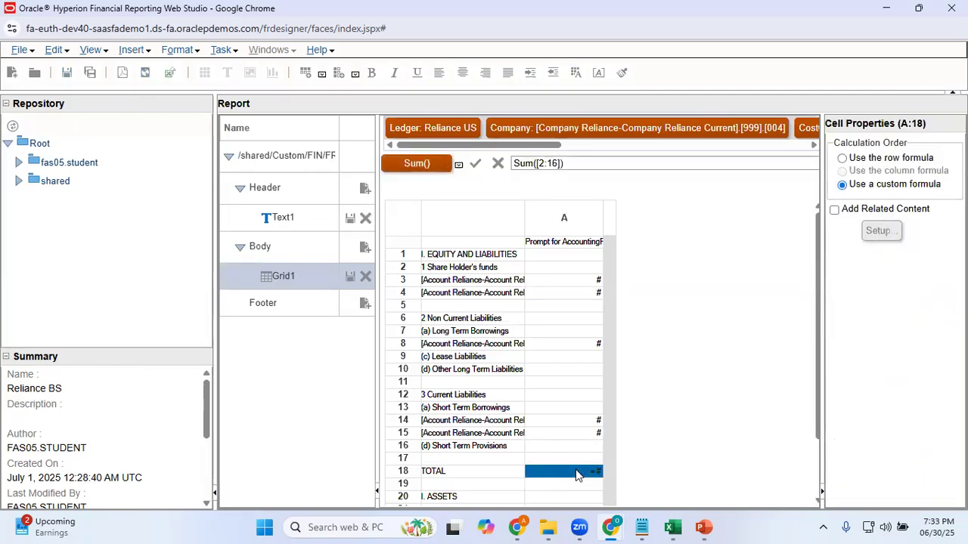
pyautogui.rightClick(577, 473)
pyautogui.click(608, 431)
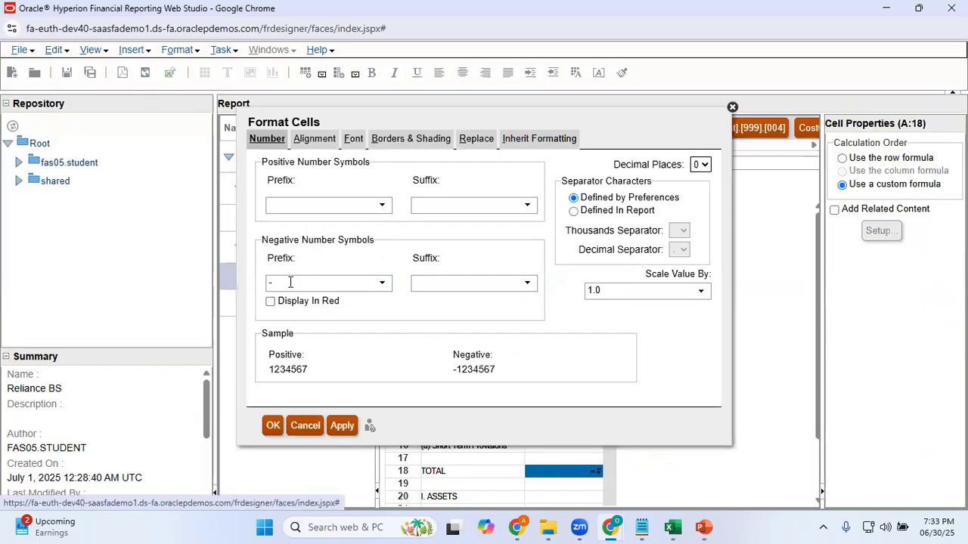
pyautogui.click(383, 284)
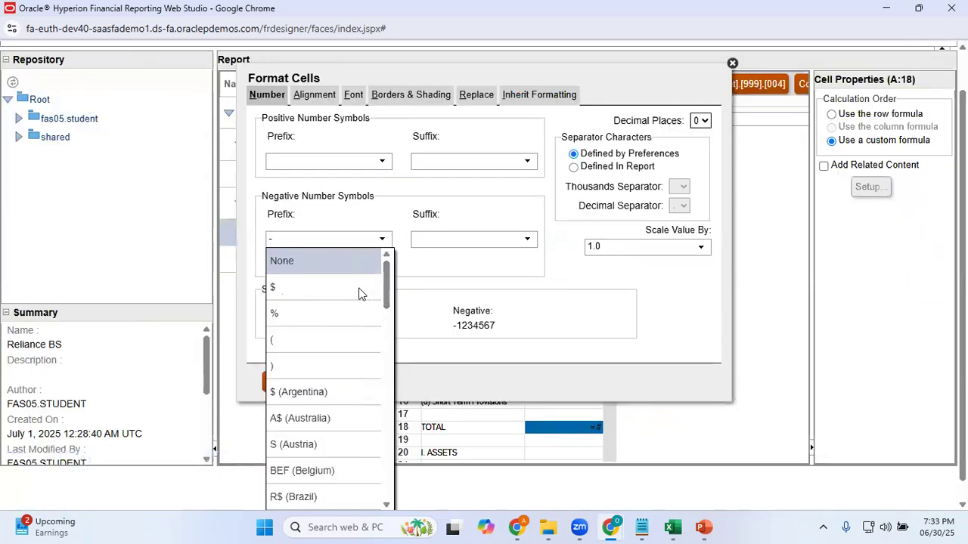
pyautogui.click(321, 266)
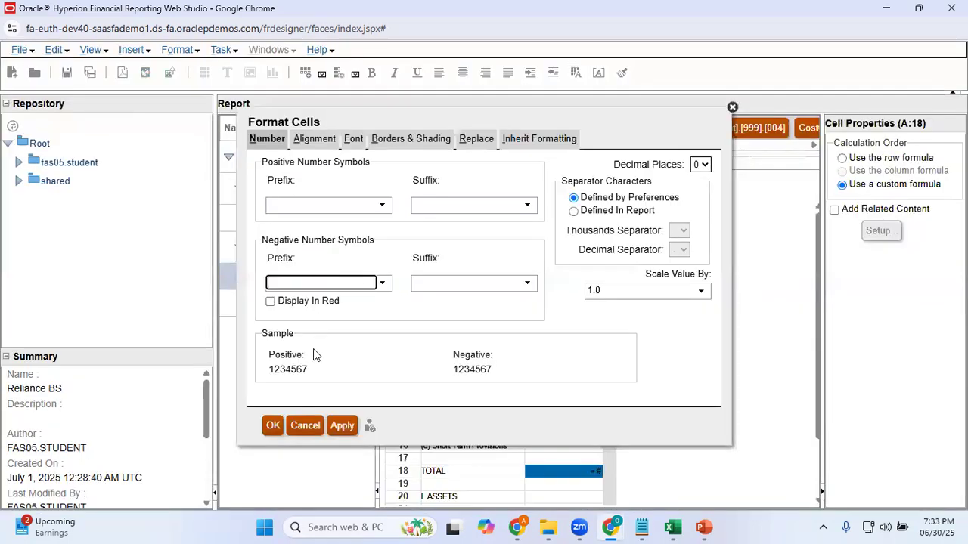
pyautogui.click(345, 428)
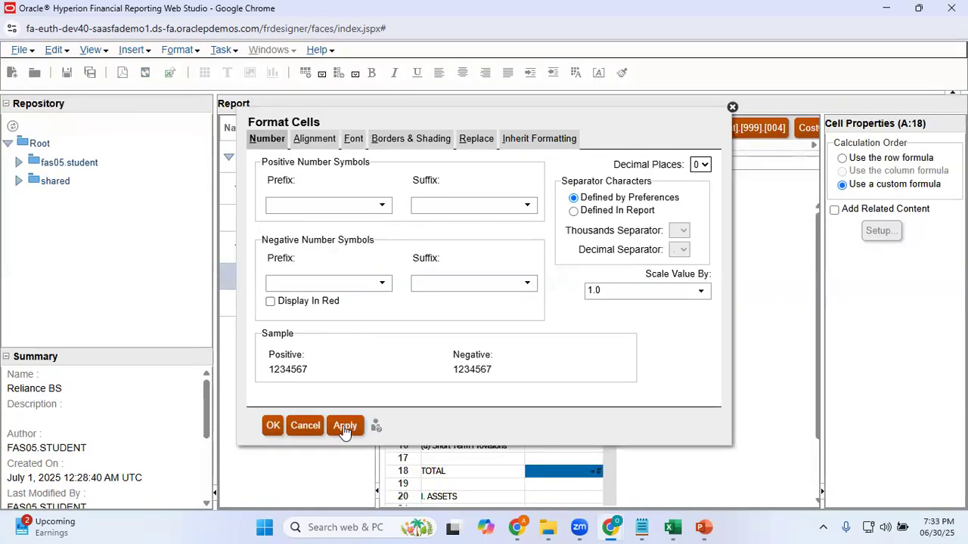
pyautogui.click(274, 427)
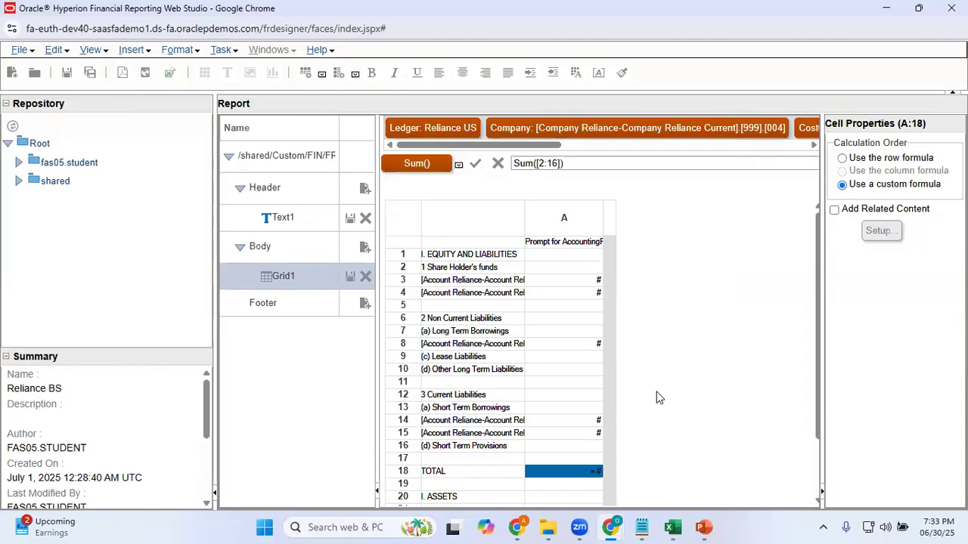
# Save the report and check the TOTAL amount's sign in the HTML preview for accounting period Jun-25
pyautogui.click(66, 72)
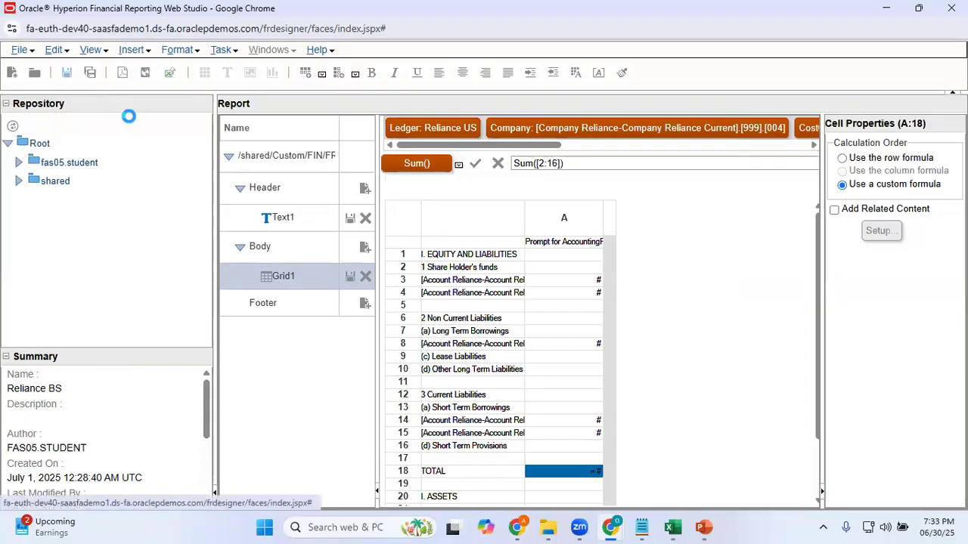
pyautogui.click(146, 74)
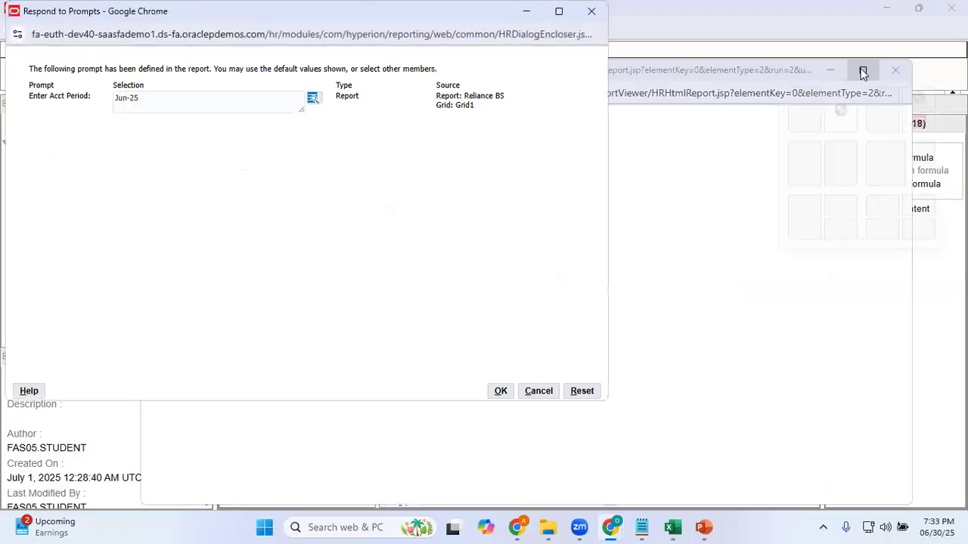
pyautogui.click(501, 391)
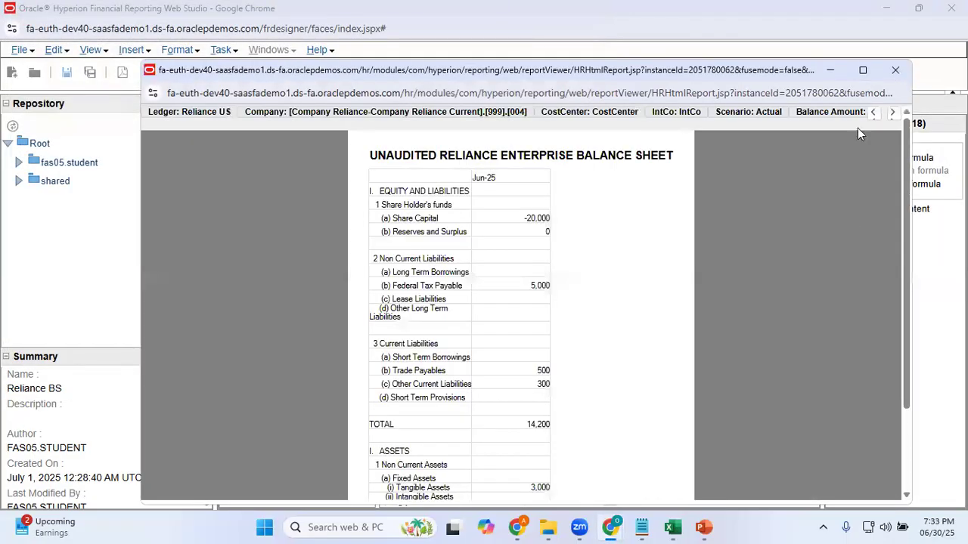
pyautogui.click(862, 69)
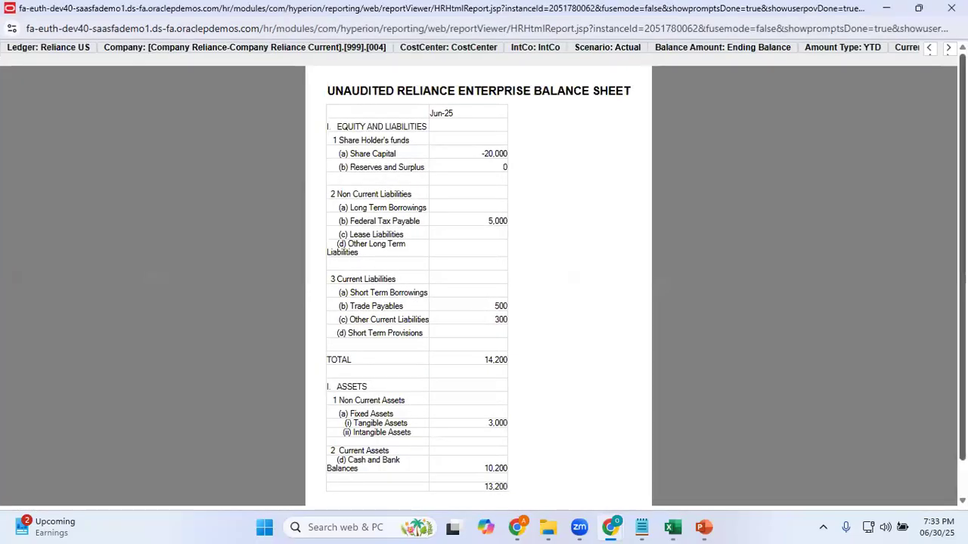
pyautogui.scroll(-1, 484, 272)
pyautogui.scroll(1, 551, 286)
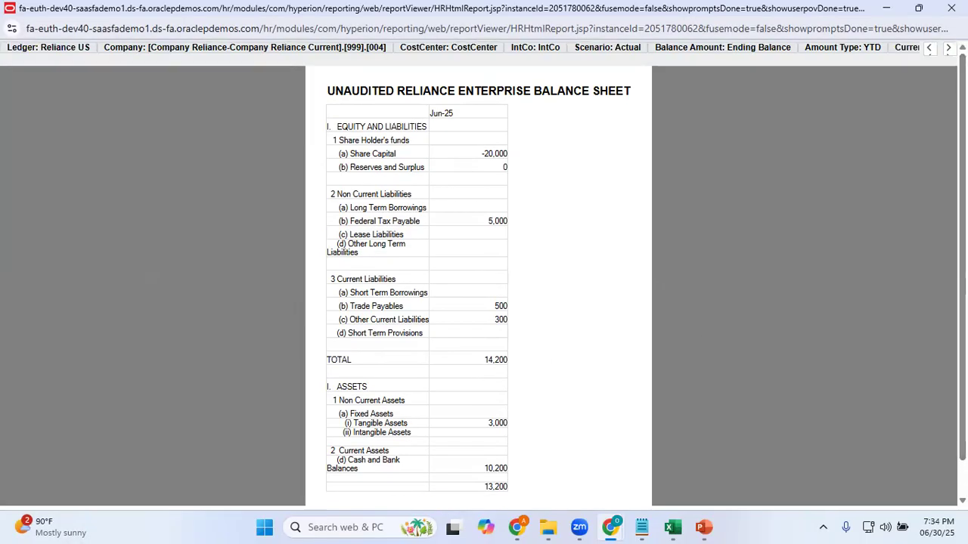
pyautogui.click(952, 8)
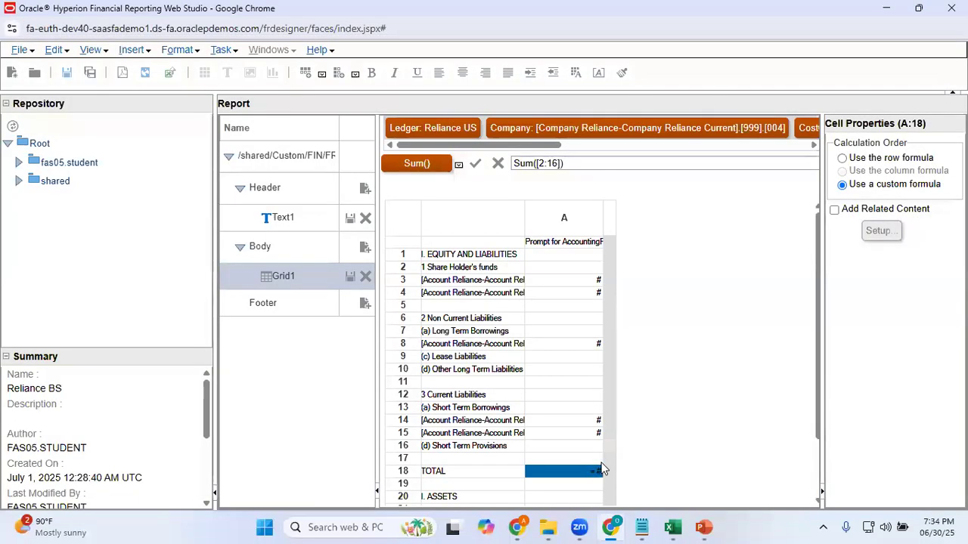
# Format the equity and liabilities TOTAL amount in cell A:18 as bold, size 12
pyautogui.rightClick(584, 474)
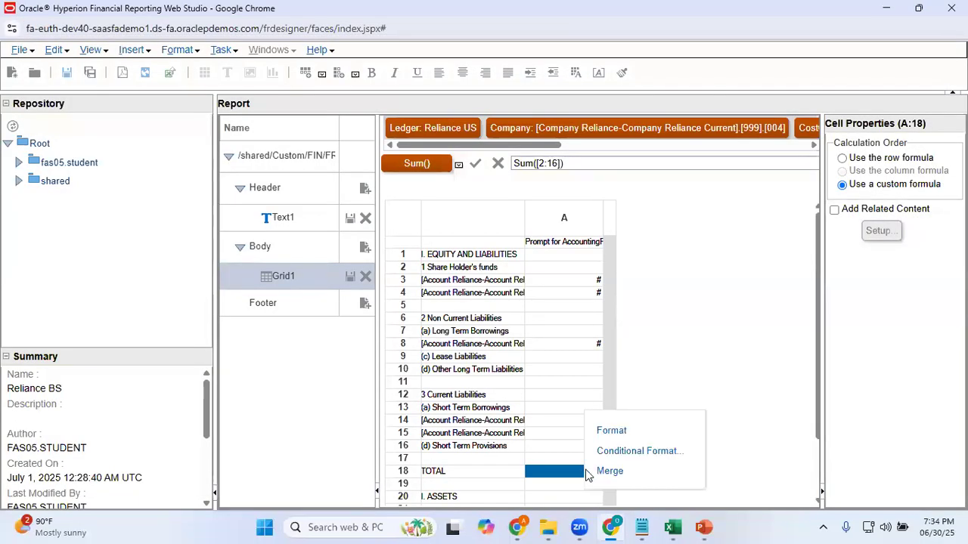
pyautogui.click(621, 427)
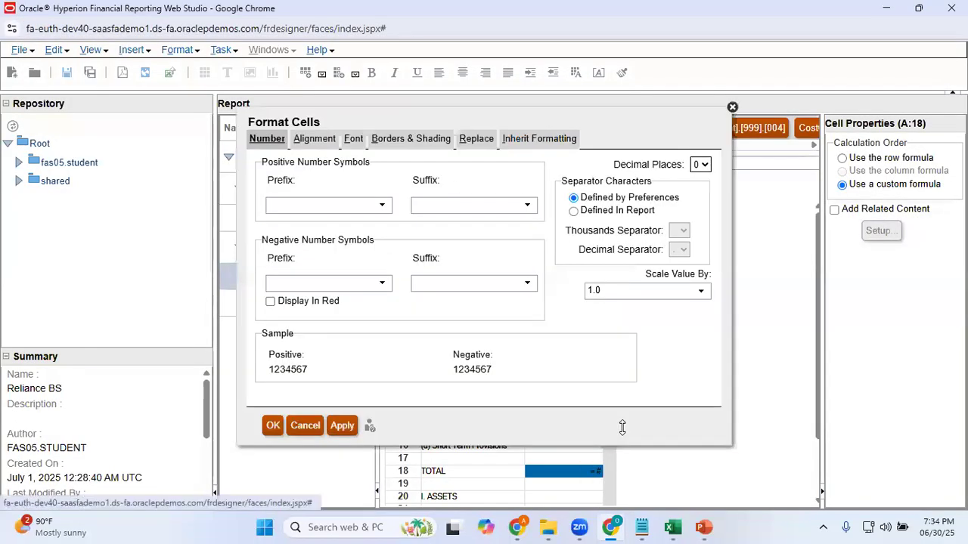
pyautogui.click(353, 139)
pyautogui.click(506, 188)
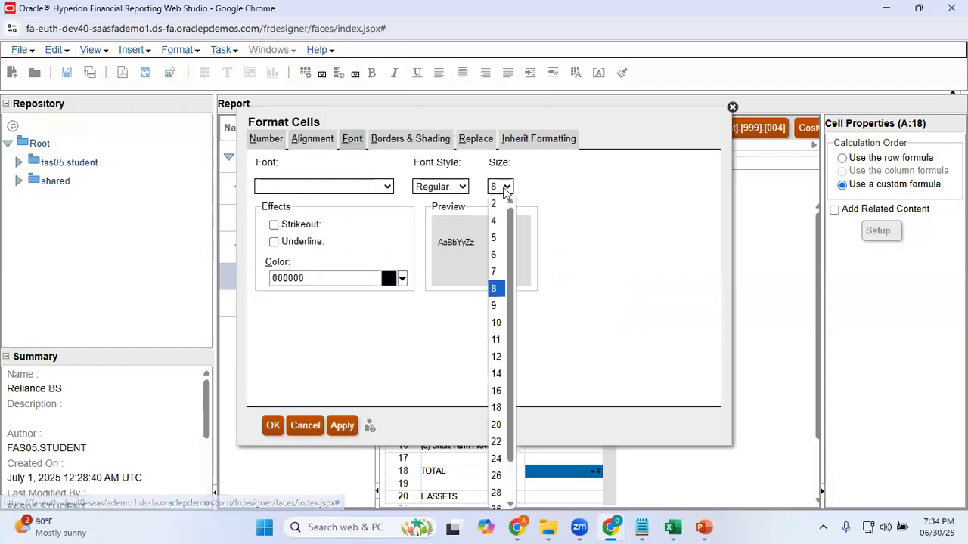
pyautogui.click(496, 357)
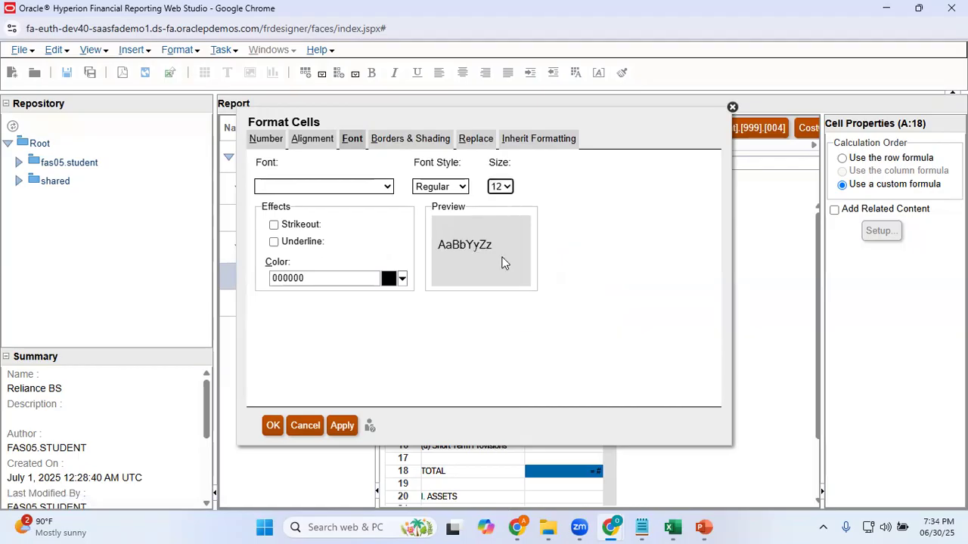
pyautogui.click(458, 189)
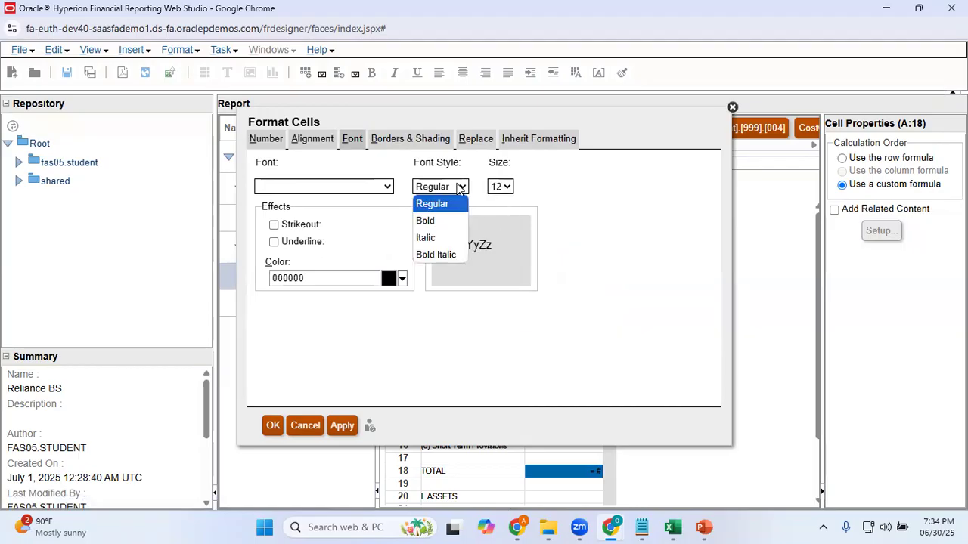
pyautogui.click(447, 221)
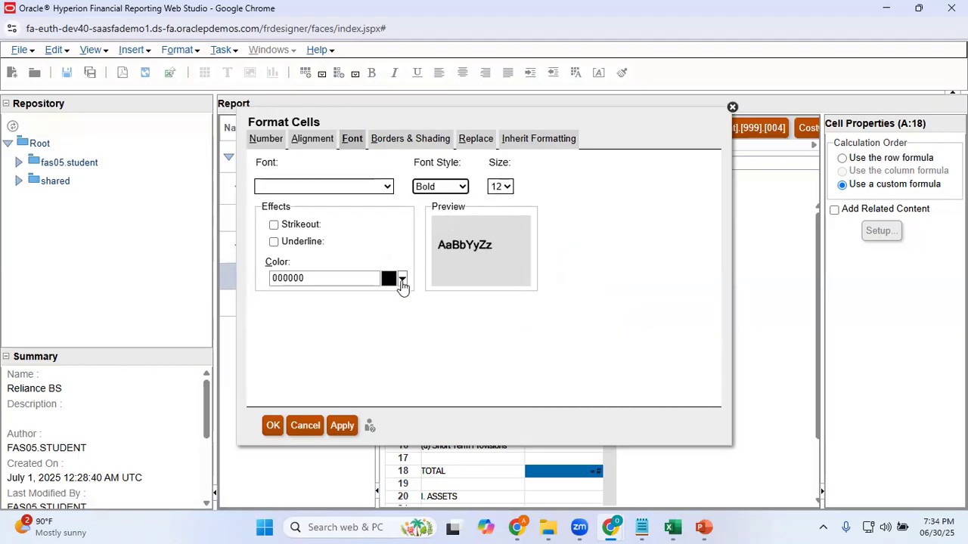
pyautogui.click(402, 279)
pyautogui.click(629, 300)
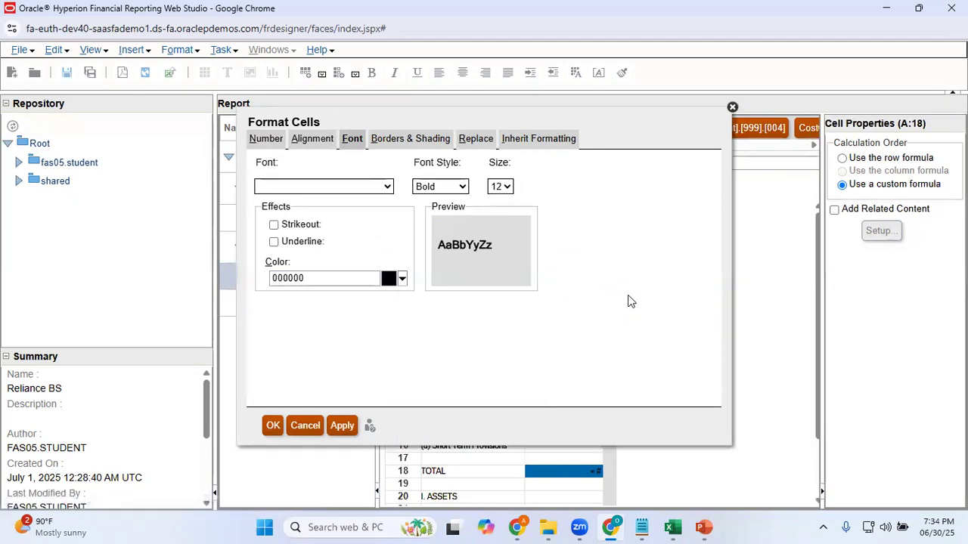
pyautogui.click(388, 187)
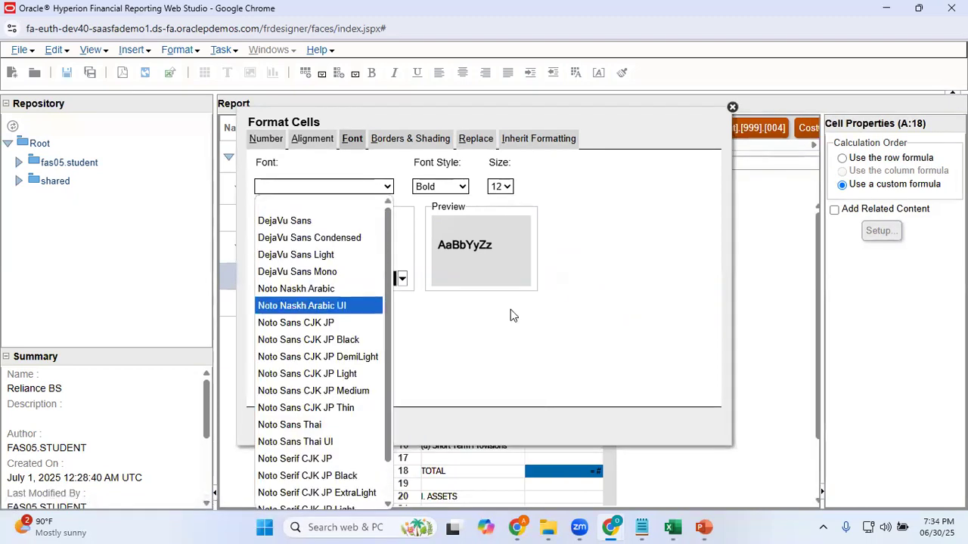
pyautogui.click(611, 340)
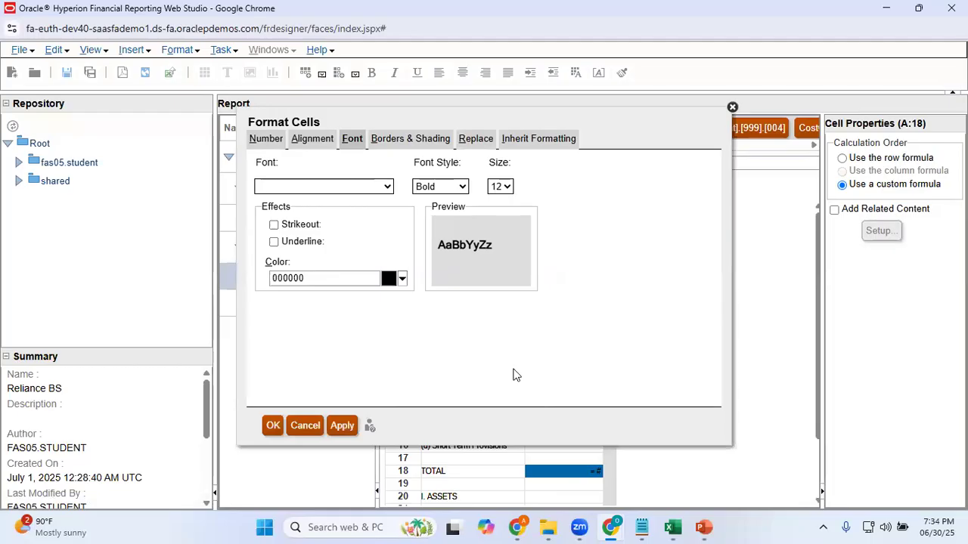
pyautogui.click(346, 428)
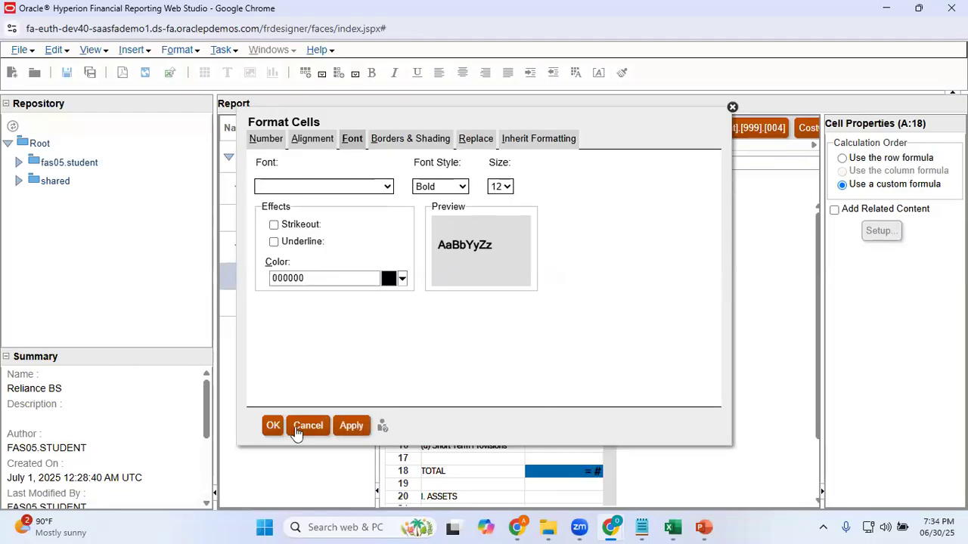
pyautogui.click(271, 426)
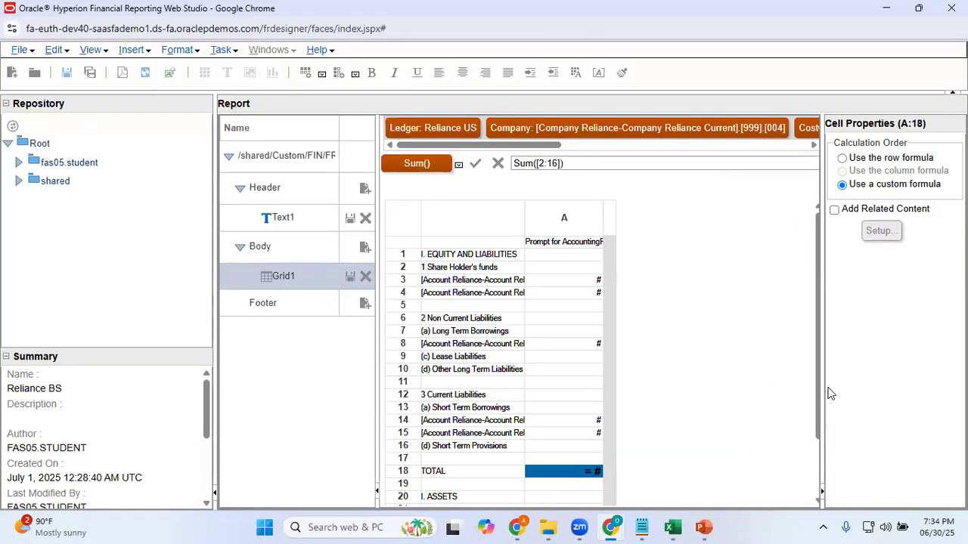
# Format the assets total amount in cell A:29 as bold, size 12
pyautogui.moveTo(820, 400); pyautogui.dragTo(821, 486)
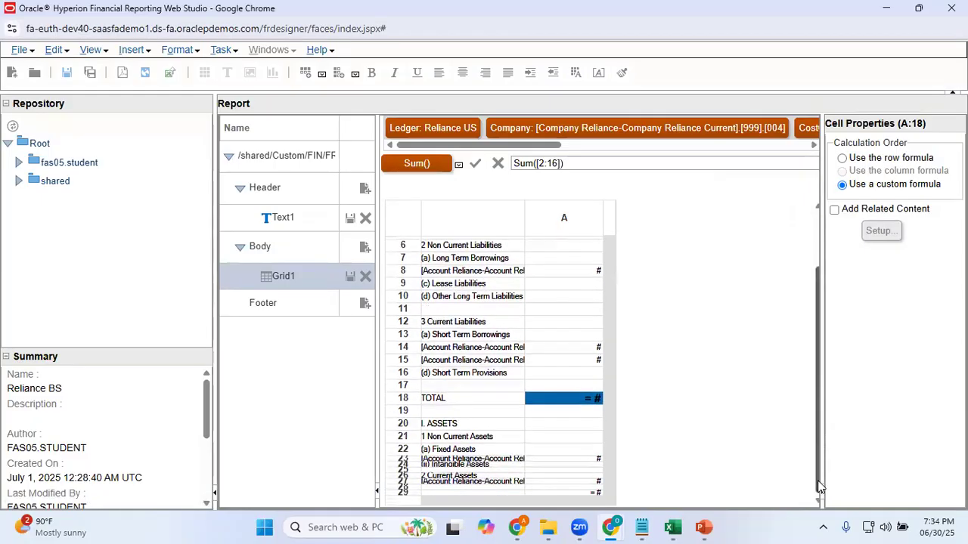
pyautogui.click(574, 494)
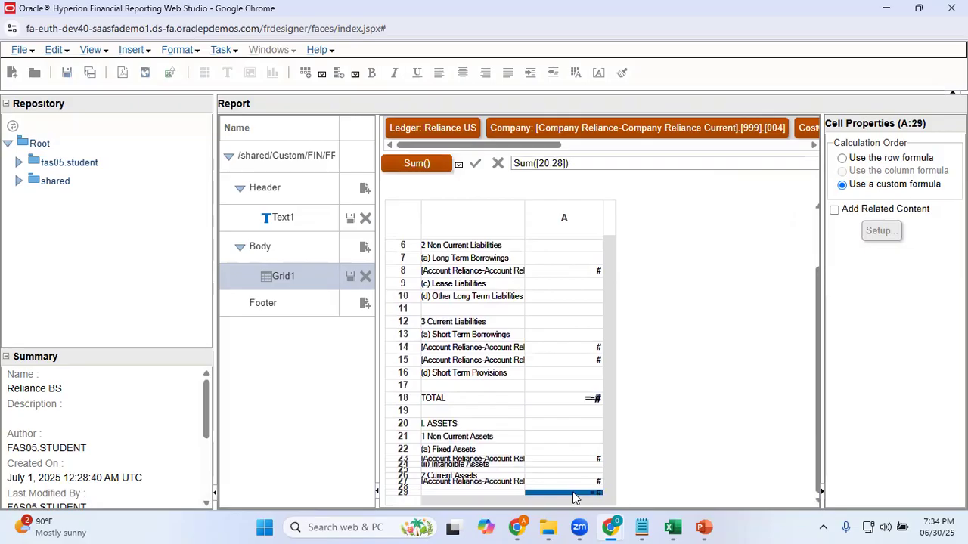
pyautogui.rightClick(574, 496)
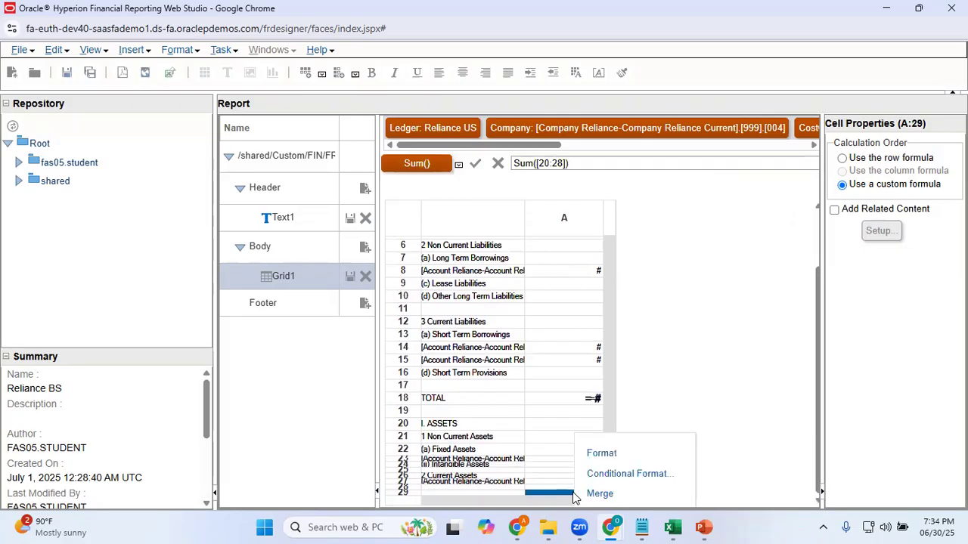
pyautogui.click(625, 456)
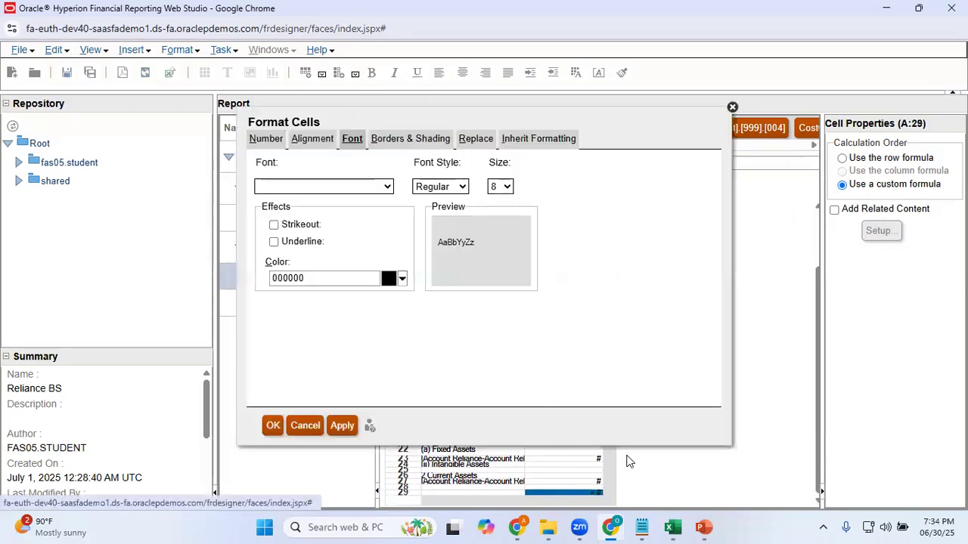
pyautogui.click(508, 188)
pyautogui.click(497, 356)
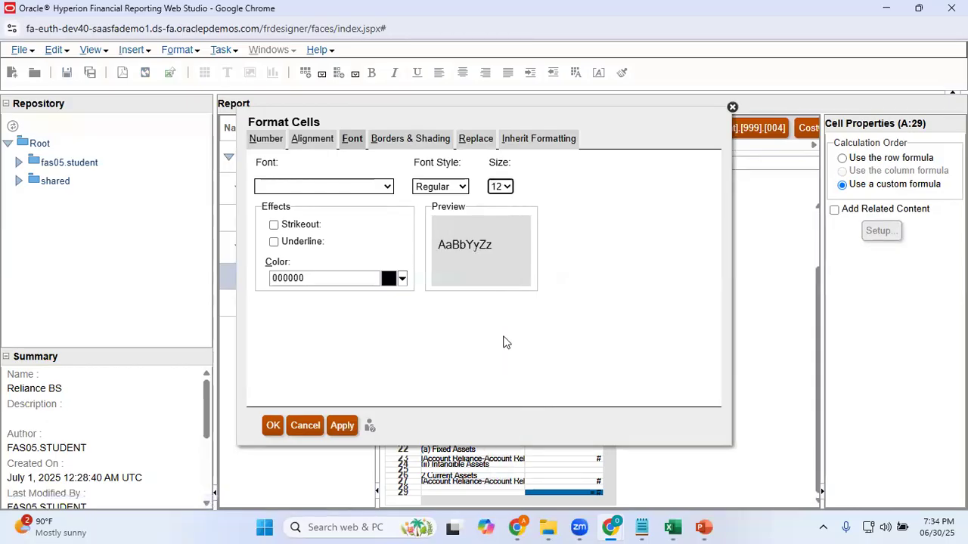
pyautogui.click(461, 187)
pyautogui.click(451, 227)
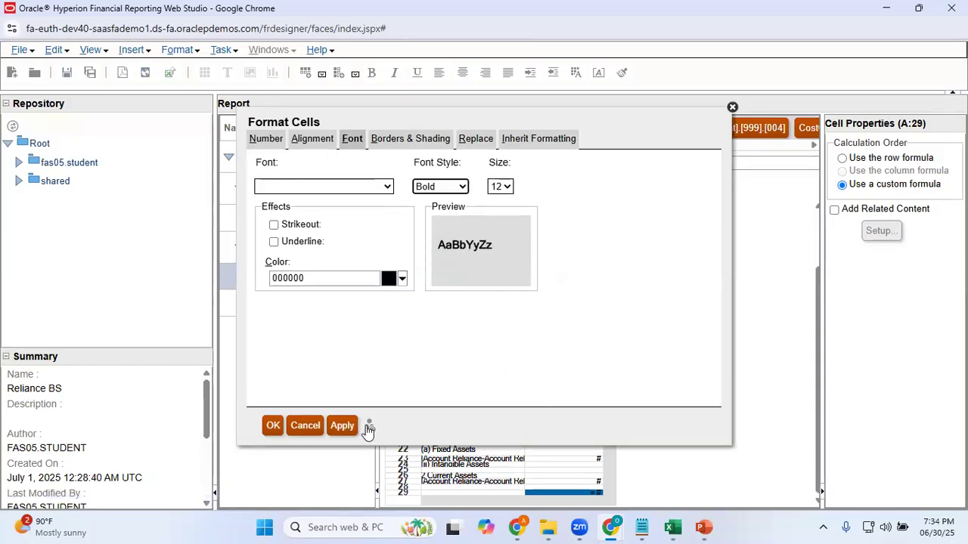
pyautogui.click(275, 426)
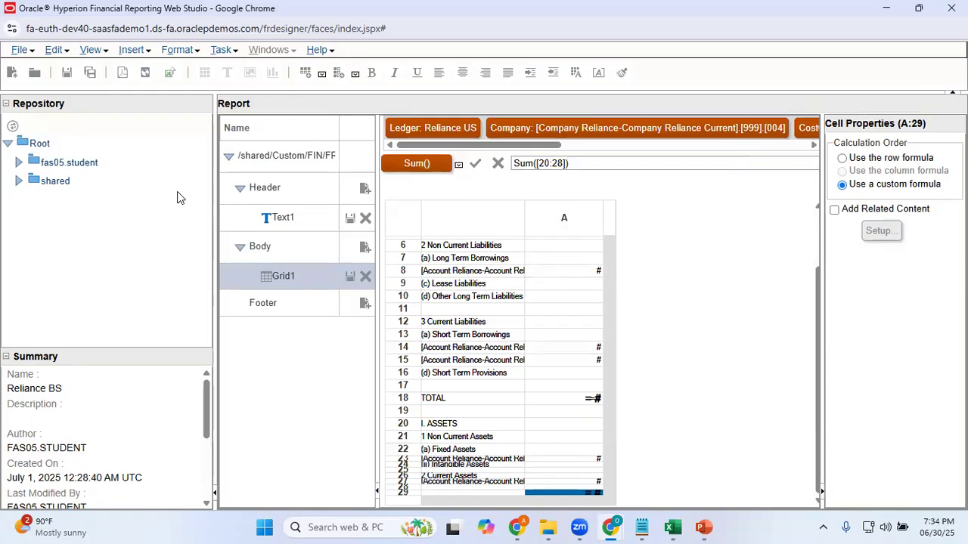
# Run the HTML preview and try to open the member selection for the accounting period prompt
pyautogui.click(146, 74)
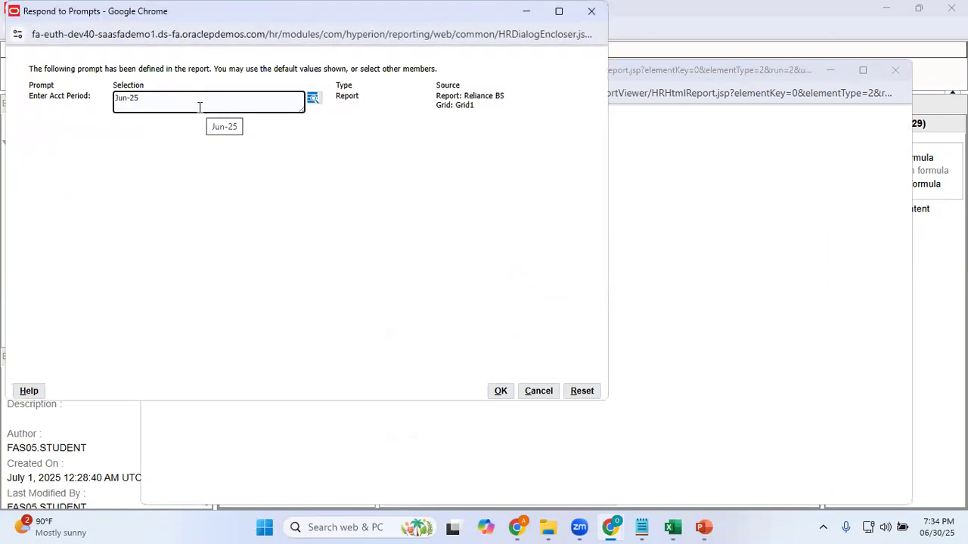
pyautogui.click(313, 101)
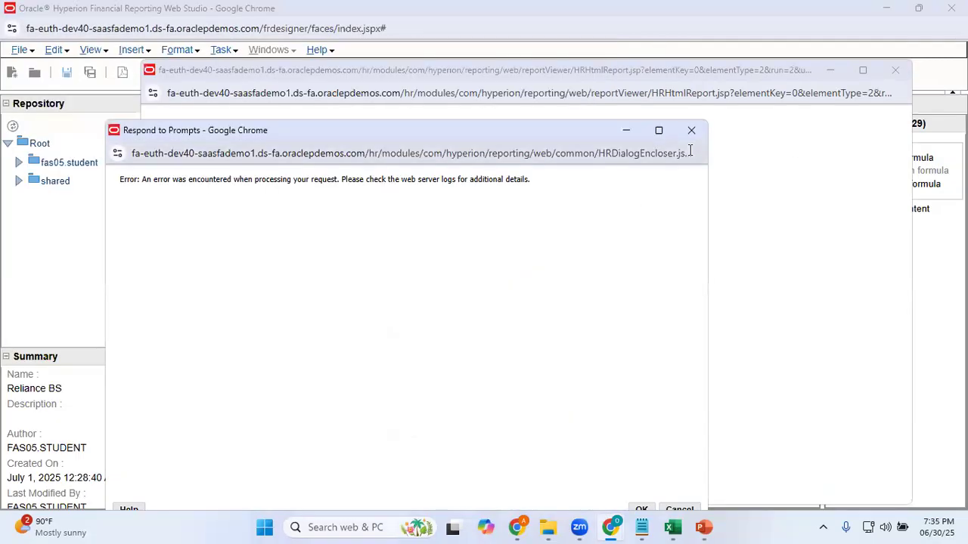
pyautogui.click(693, 133)
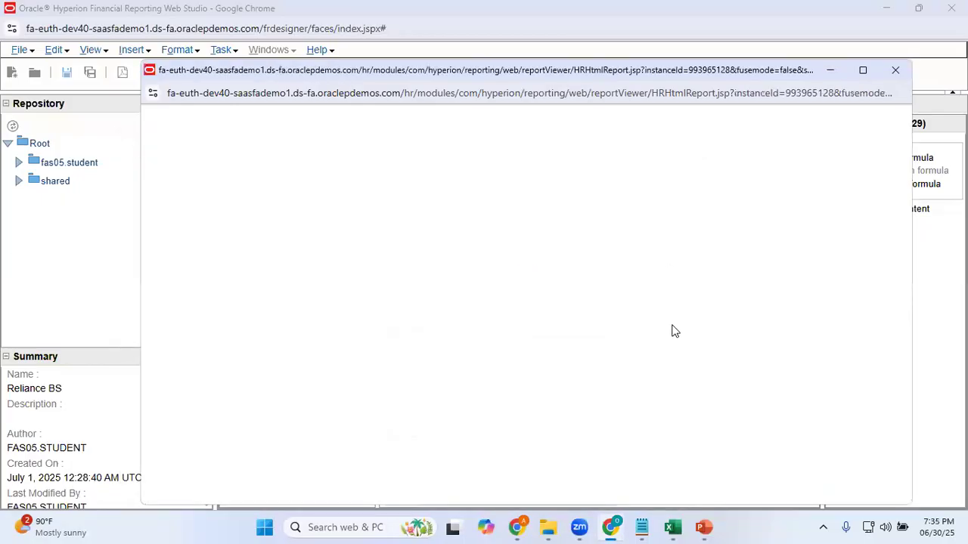
pyautogui.click(895, 70)
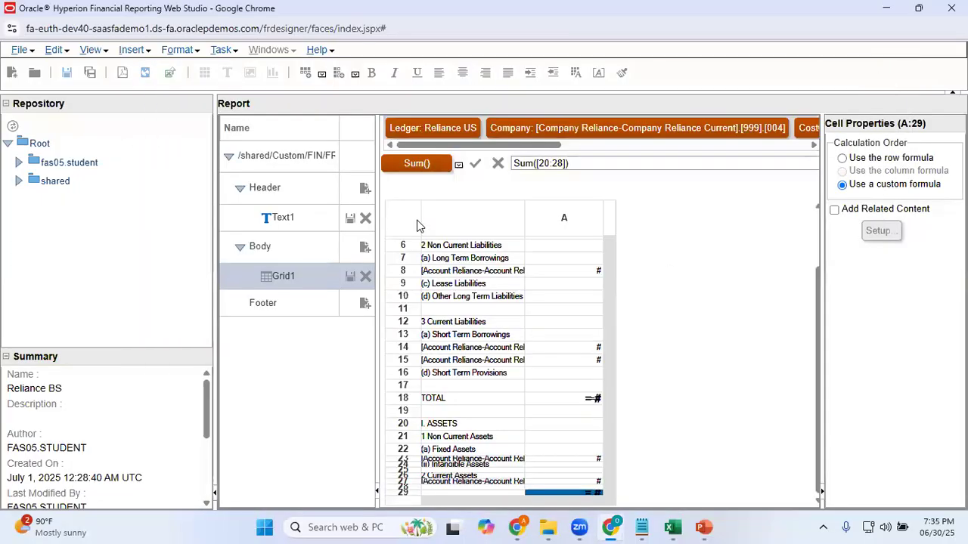
# Run the HTML preview with May-25 from Qtr2-25 of 2025 added to Jun-25 in the accounting period prompt
pyautogui.click(146, 73)
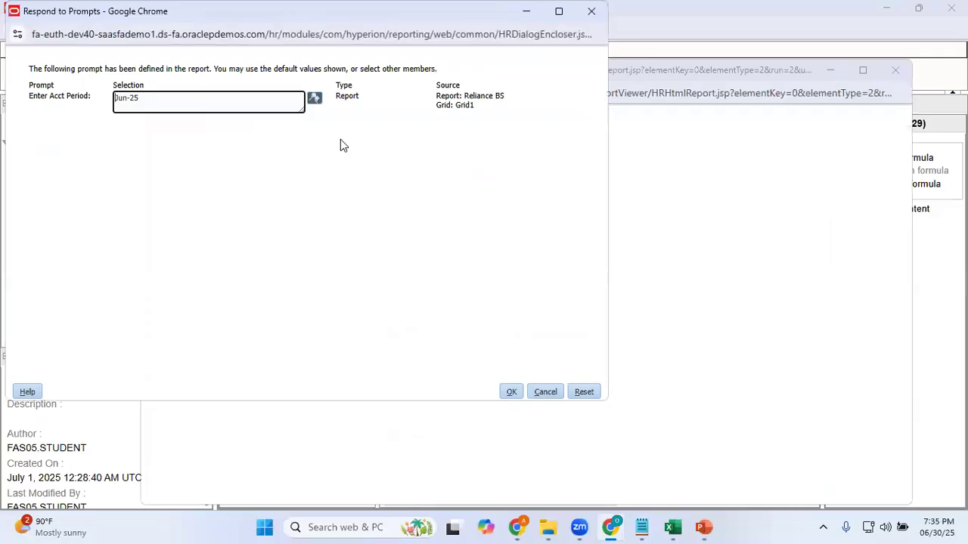
pyautogui.click(315, 100)
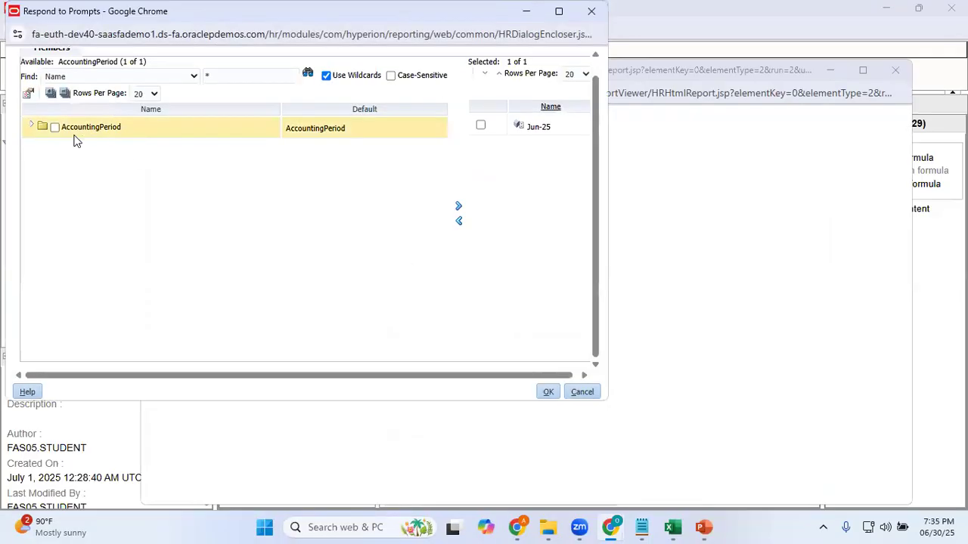
pyautogui.click(31, 127)
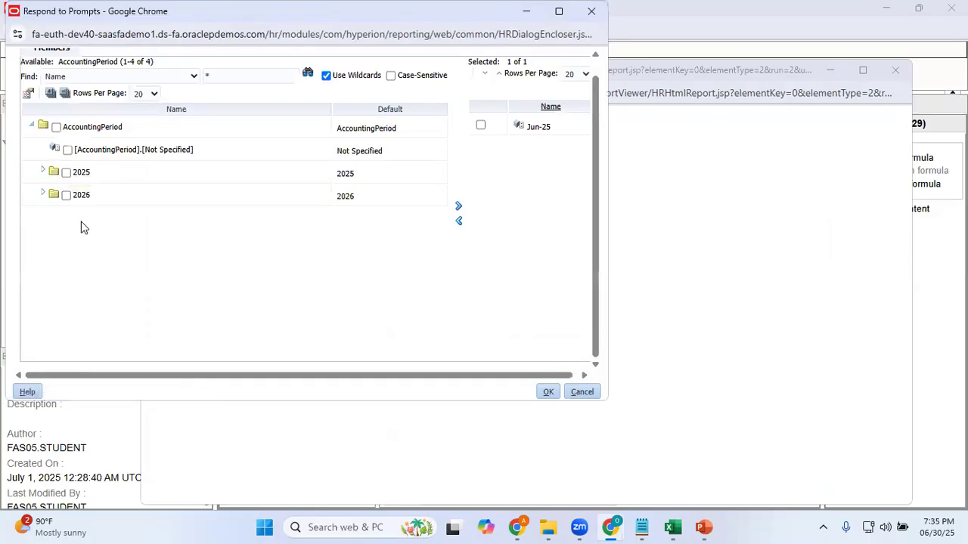
pyautogui.click(43, 172)
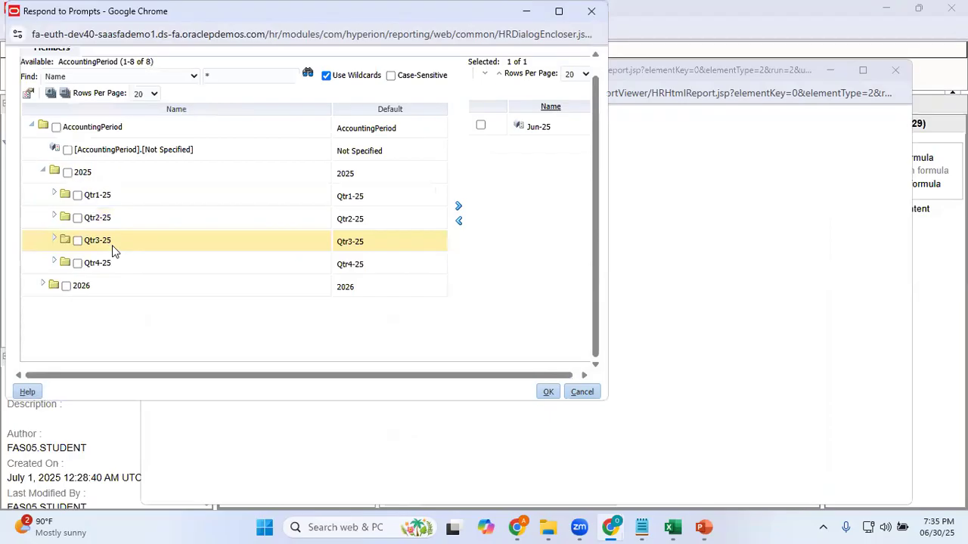
pyautogui.click(54, 217)
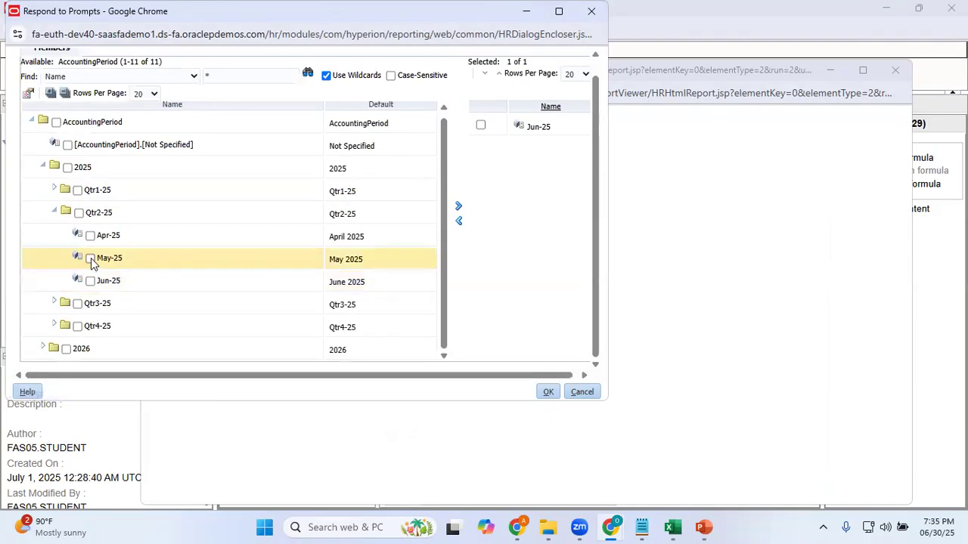
pyautogui.click(90, 259)
pyautogui.click(458, 205)
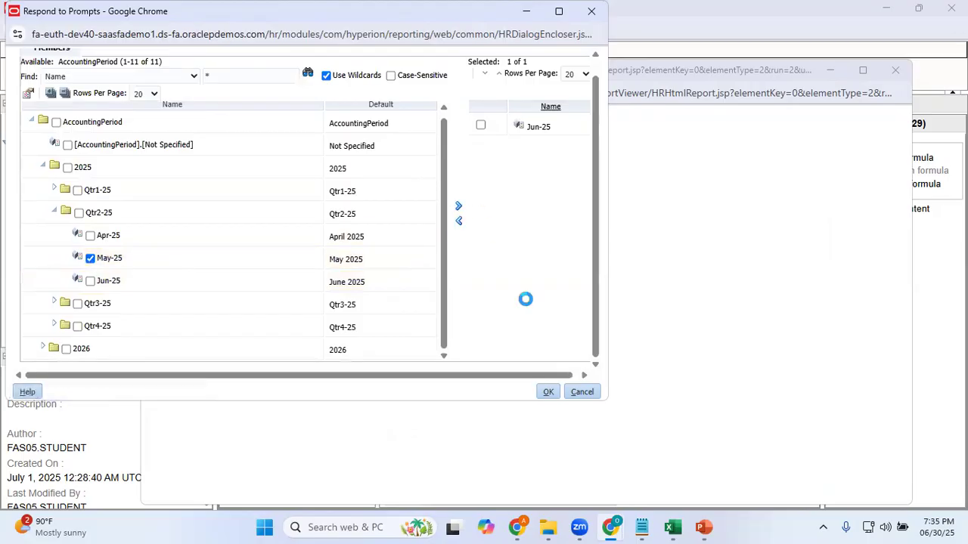
pyautogui.click(549, 392)
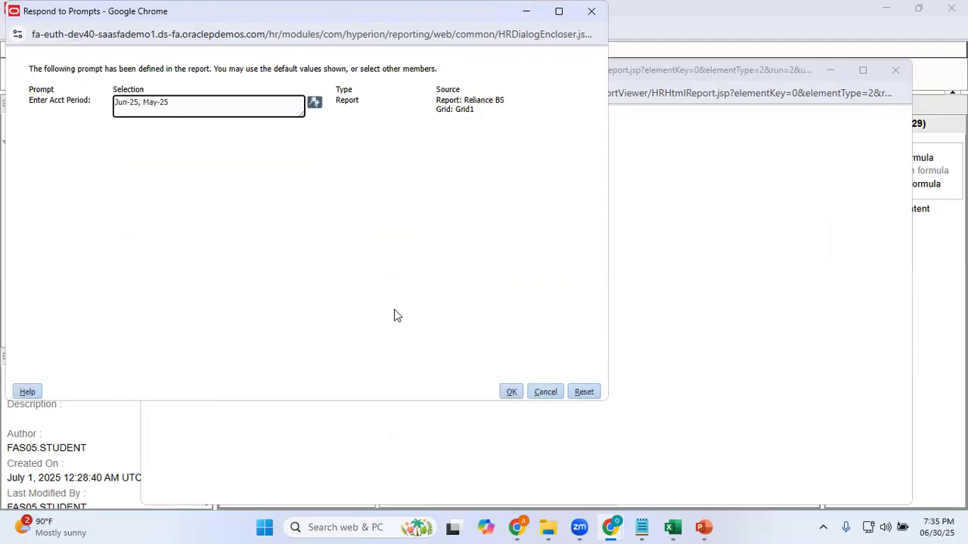
pyautogui.click(510, 393)
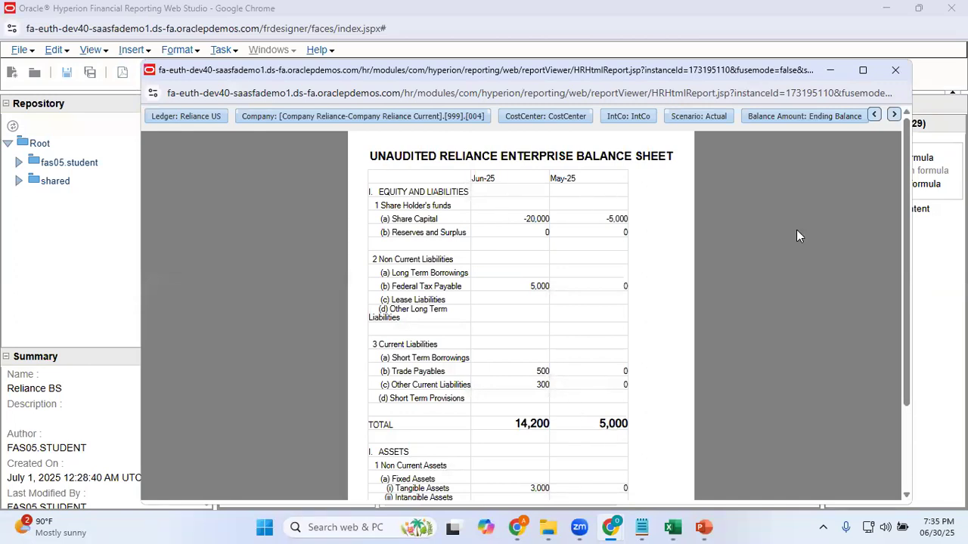
# Compare the Jun-25 and May-25 balances and totals across the balance sheet preview, and close it
pyautogui.moveTo(908, 283)
pyautogui.mouseDown()
pyautogui.moveTo(925, 432)
pyautogui.moveTo(913, 298)
pyautogui.mouseUp()
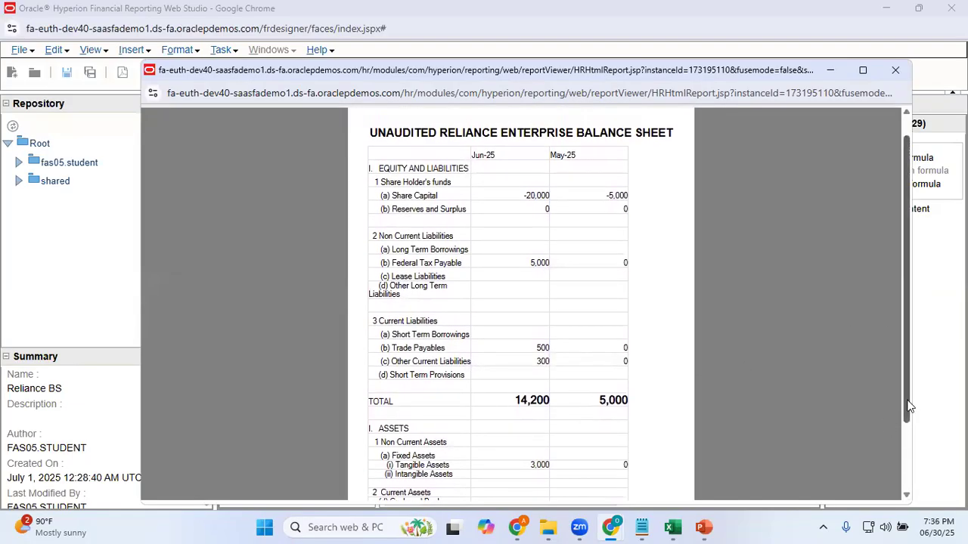
pyautogui.moveTo(907, 406); pyautogui.dragTo(910, 491)
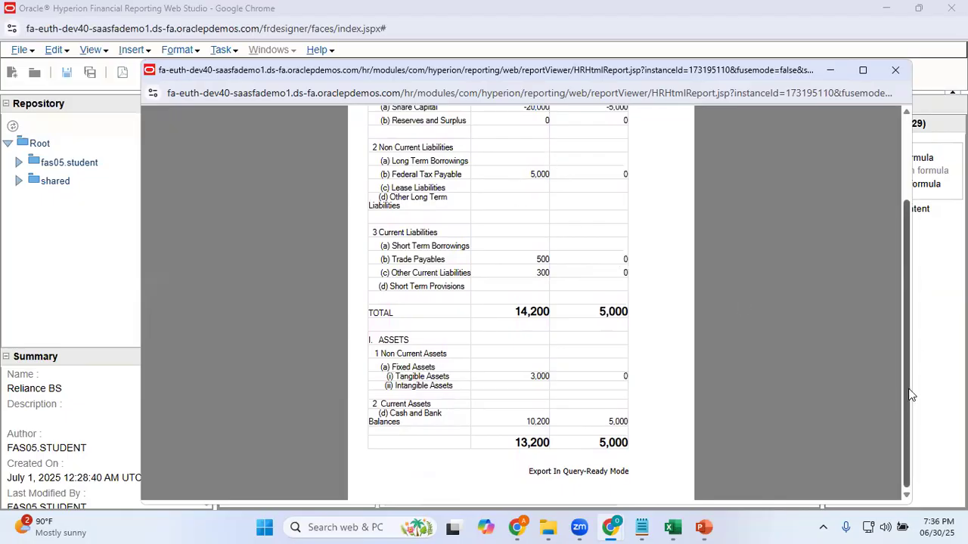
pyautogui.moveTo(908, 395); pyautogui.dragTo(741, 277)
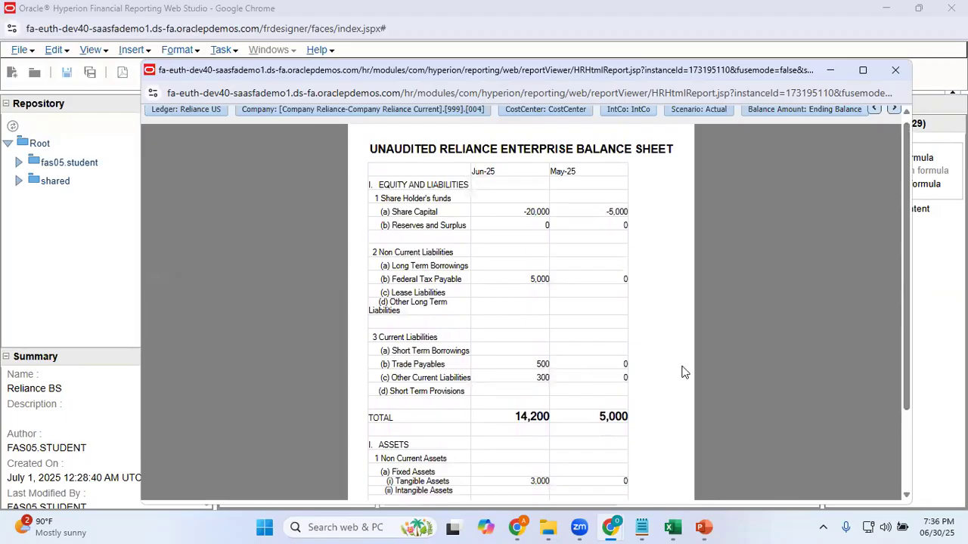
pyautogui.moveTo(904, 384)
pyautogui.mouseDown()
pyautogui.moveTo(920, 474)
pyautogui.moveTo(911, 381)
pyautogui.moveTo(918, 464)
pyautogui.moveTo(899, 392)
pyautogui.mouseUp()
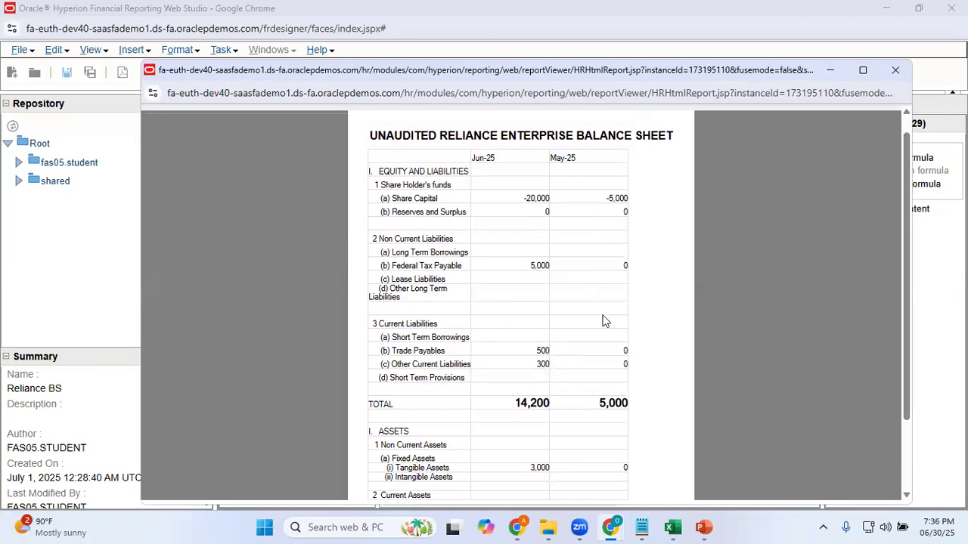
pyautogui.click(894, 69)
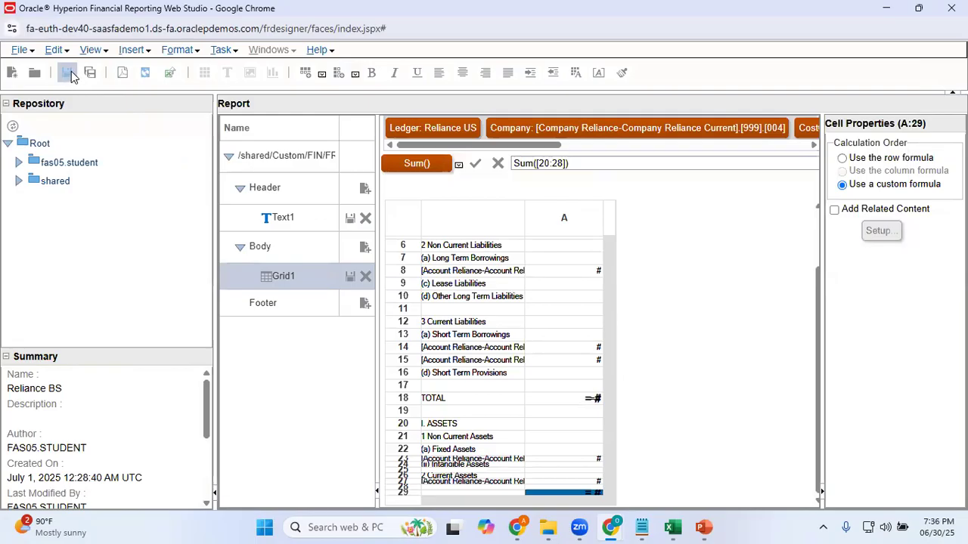
# Save the Reliance BS report and close the Financial Reporting Web Studio
pyautogui.click(68, 74)
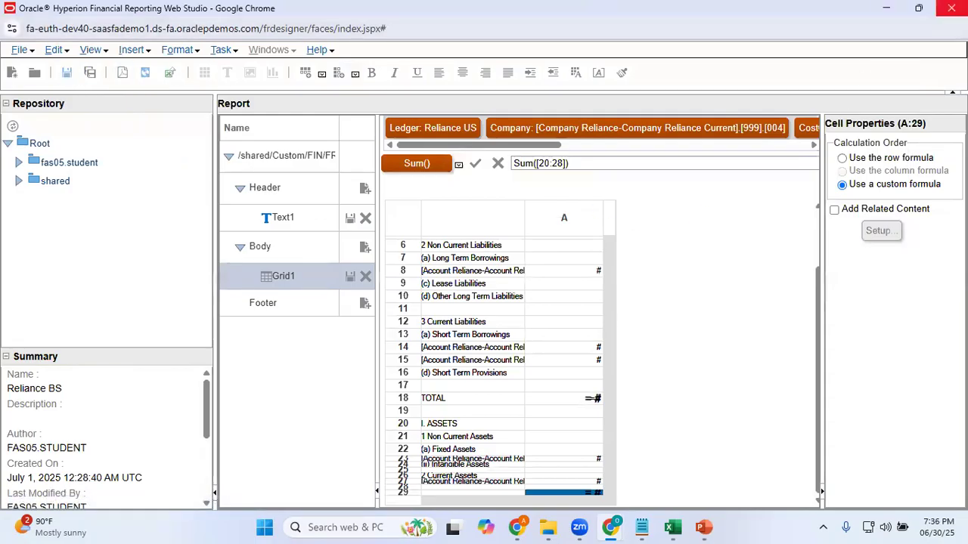
pyautogui.click(952, 7)
pyautogui.click(547, 114)
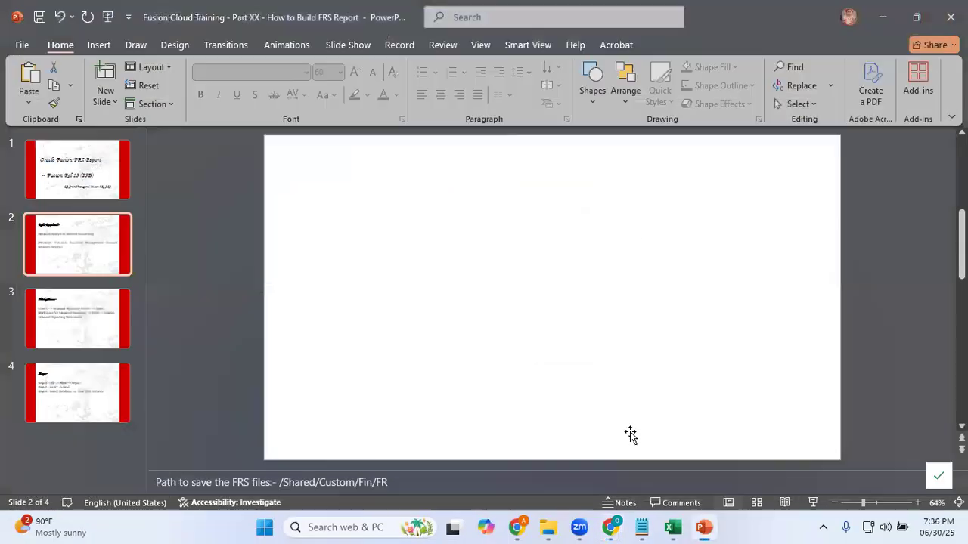
# Switch to Chrome, close the Enterprise Performance Management Workspace page and keep the Financial Reporting Center session from expiring
pyautogui.click(610, 527)
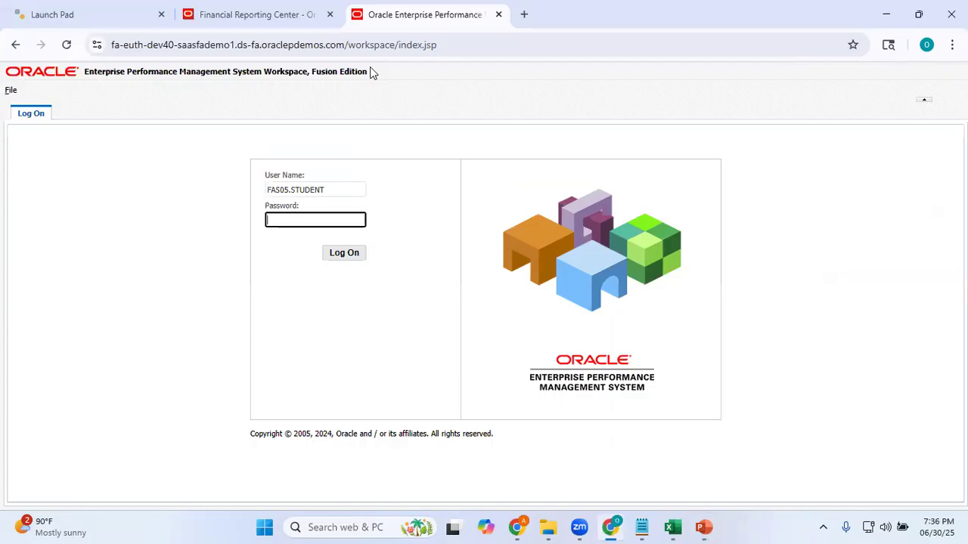
pyautogui.click(295, 11)
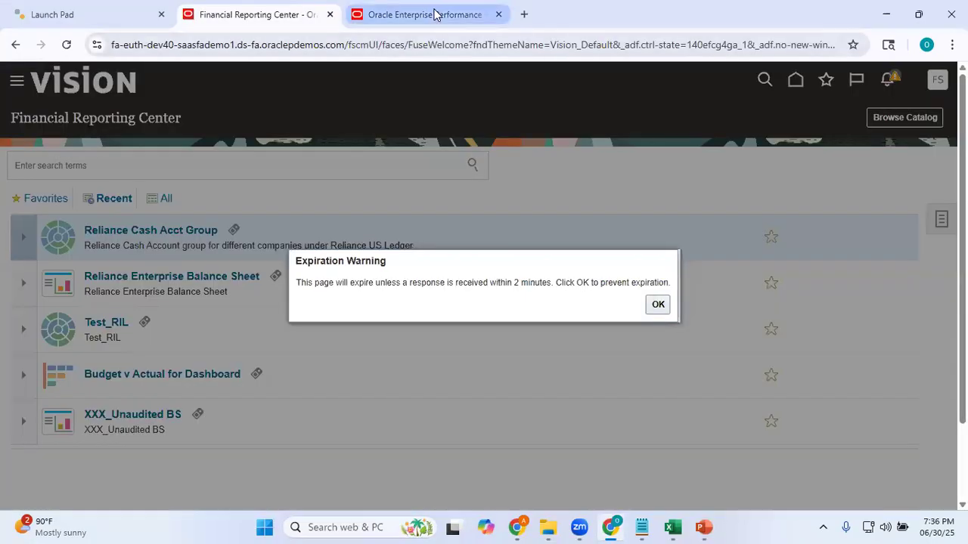
pyautogui.click(434, 14)
pyautogui.click(498, 15)
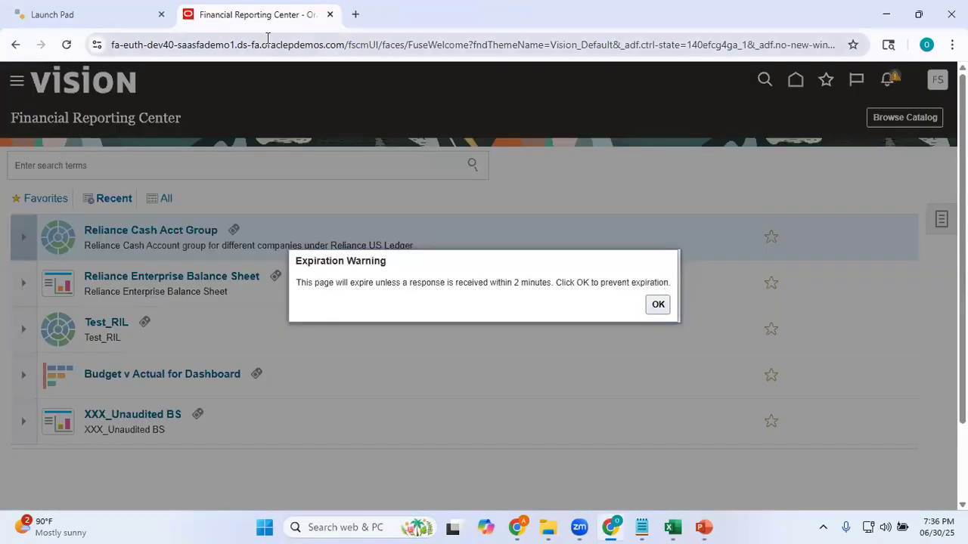
pyautogui.click(658, 305)
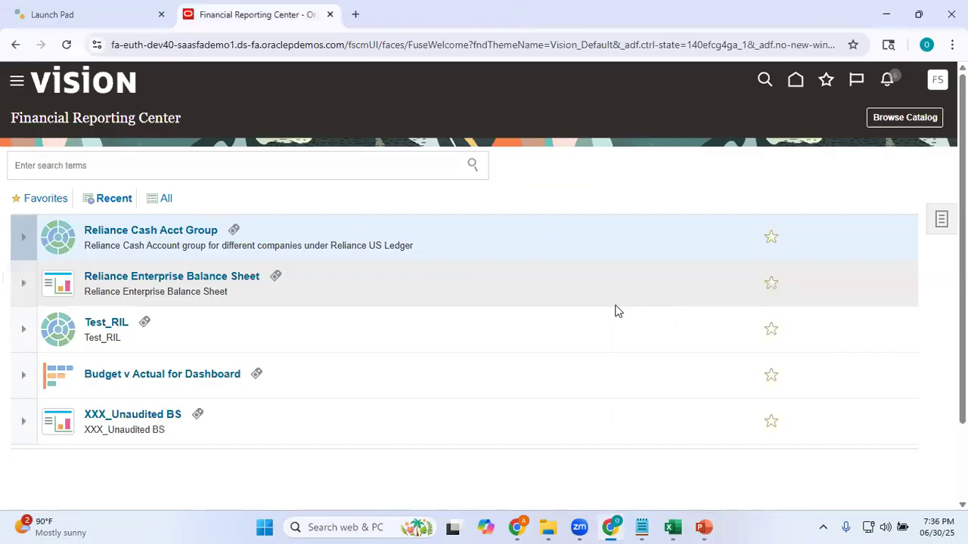
# Return to the home page and reopen the Financial Reporting Center from the Others group
pyautogui.click(798, 83)
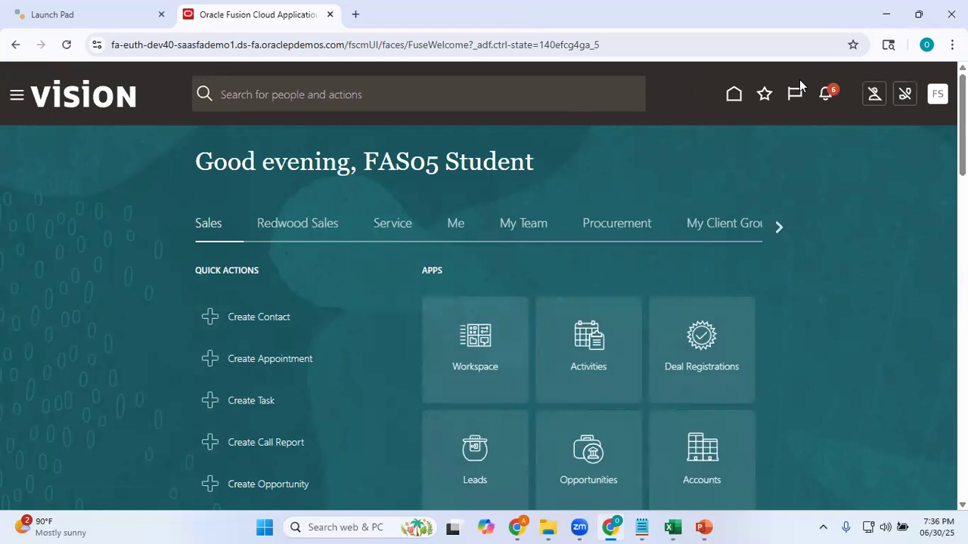
pyautogui.click(779, 226)
pyautogui.click(779, 227)
pyautogui.click(779, 227)
pyautogui.click(779, 227)
pyautogui.click(779, 227)
pyautogui.click(780, 227)
pyautogui.click(780, 226)
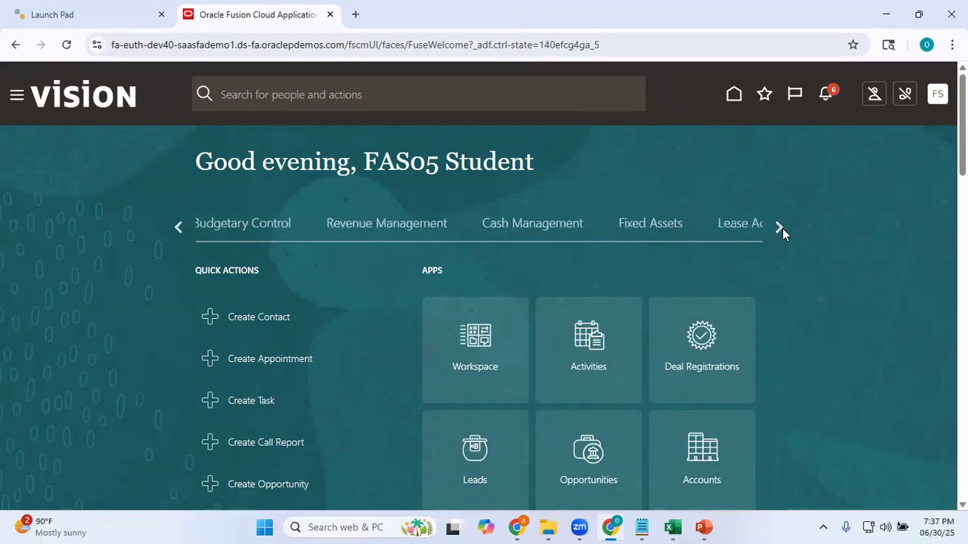
pyautogui.click(780, 227)
pyautogui.click(780, 226)
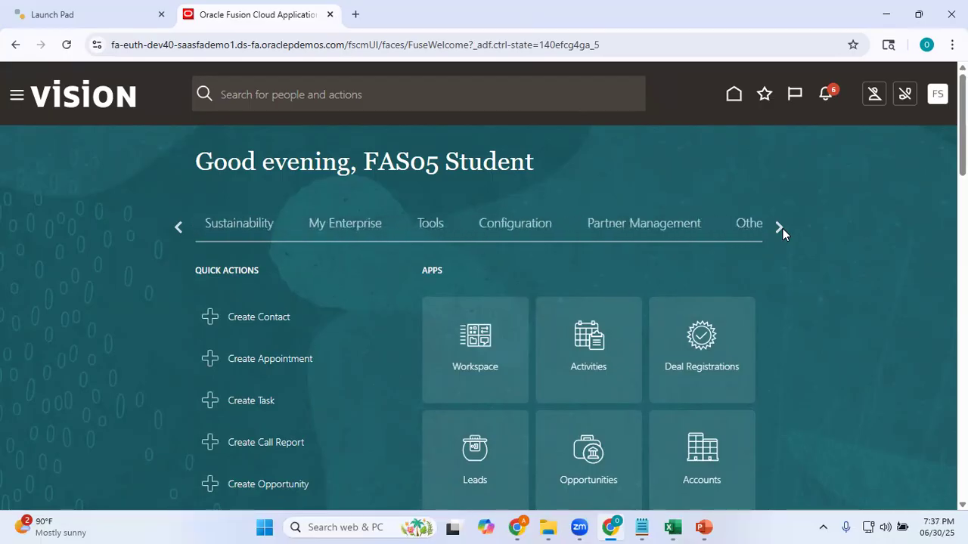
pyautogui.click(741, 225)
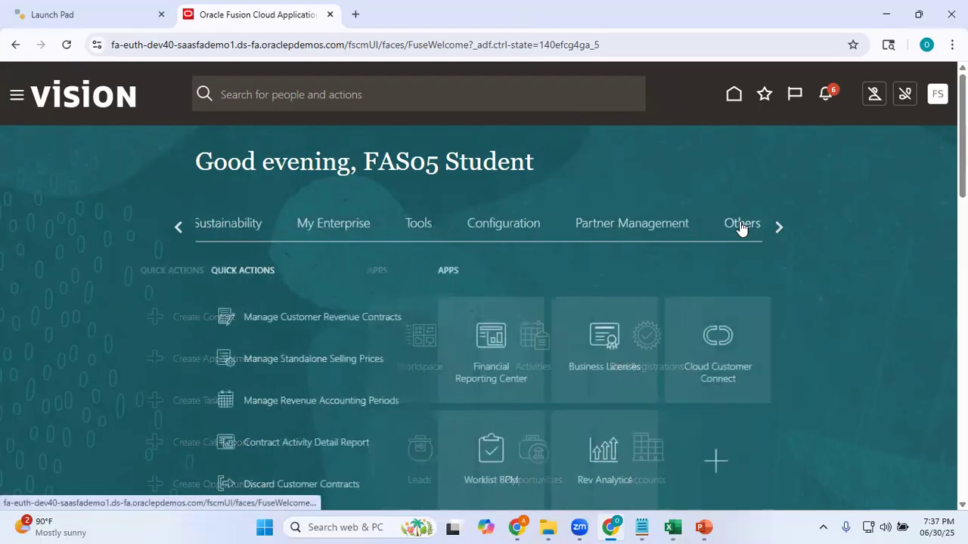
pyautogui.click(475, 376)
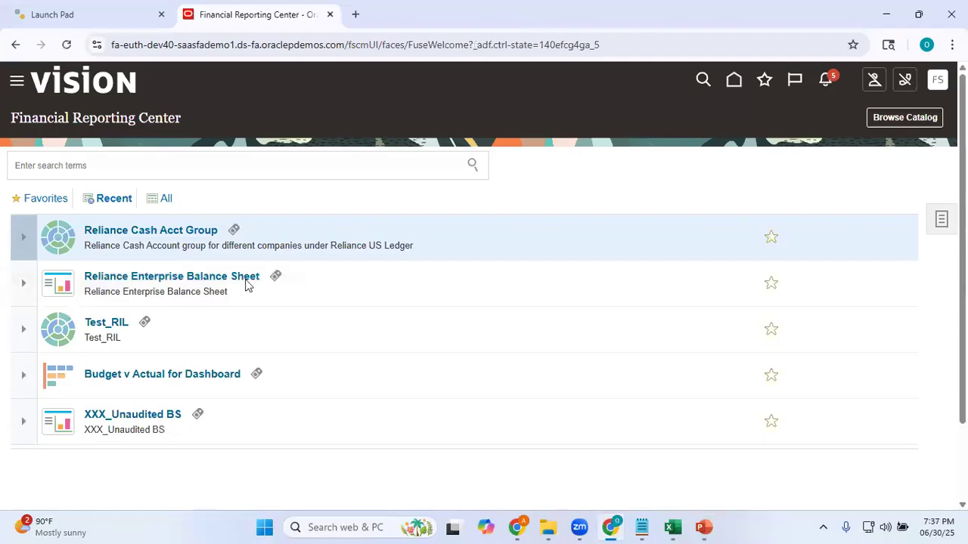
# List all reports and search them for "Reliance", looking through the suggestions for the new report
pyautogui.click(141, 172)
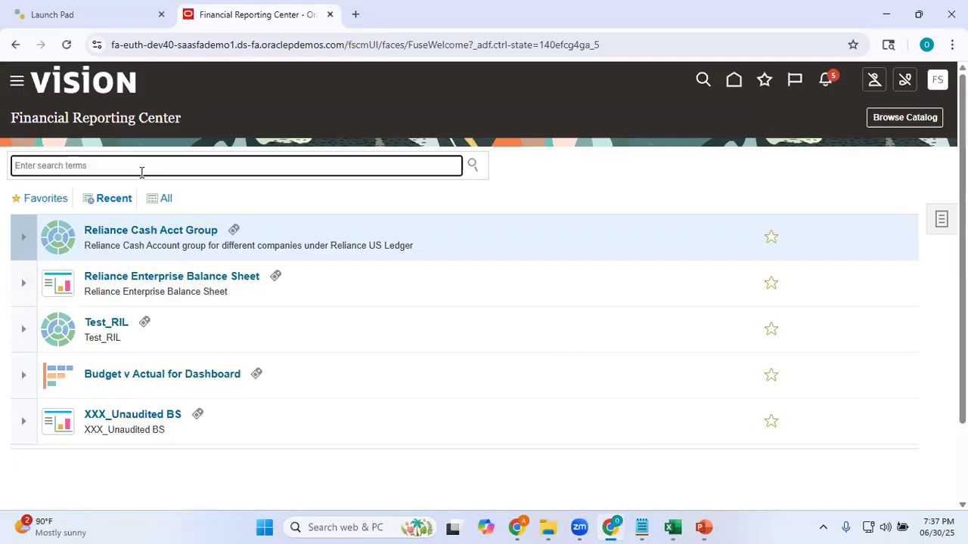
pyautogui.click(168, 202)
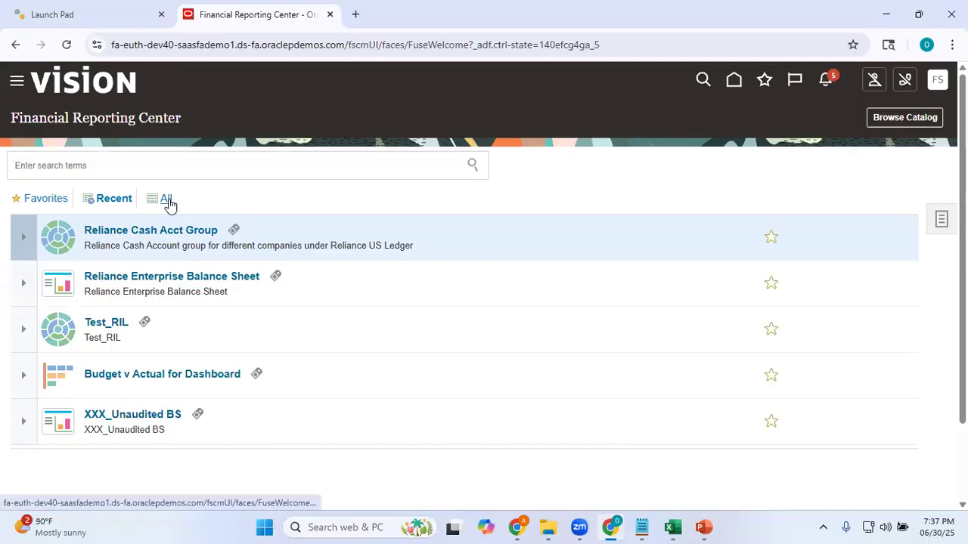
pyautogui.click(136, 167)
pyautogui.write('Reliance')
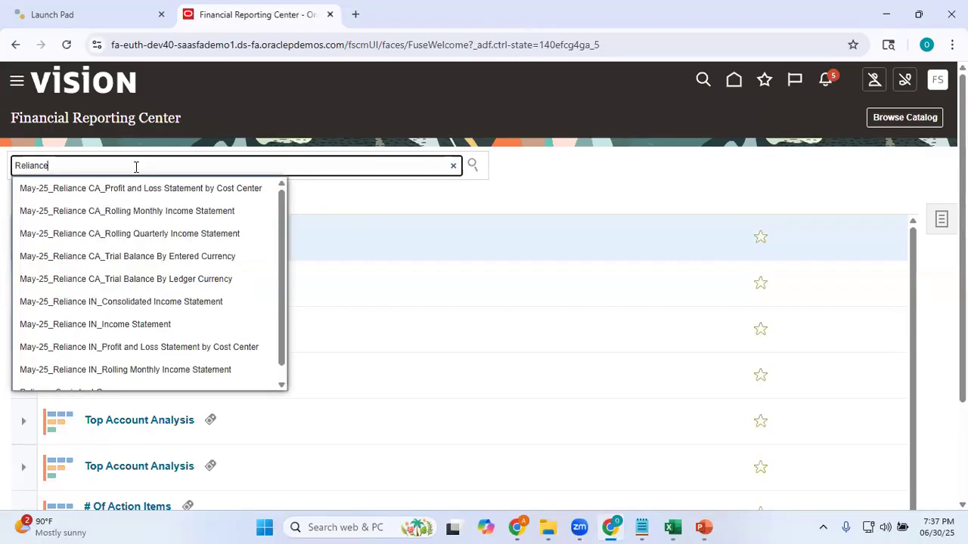
pyautogui.moveTo(282, 301); pyautogui.dragTo(291, 332)
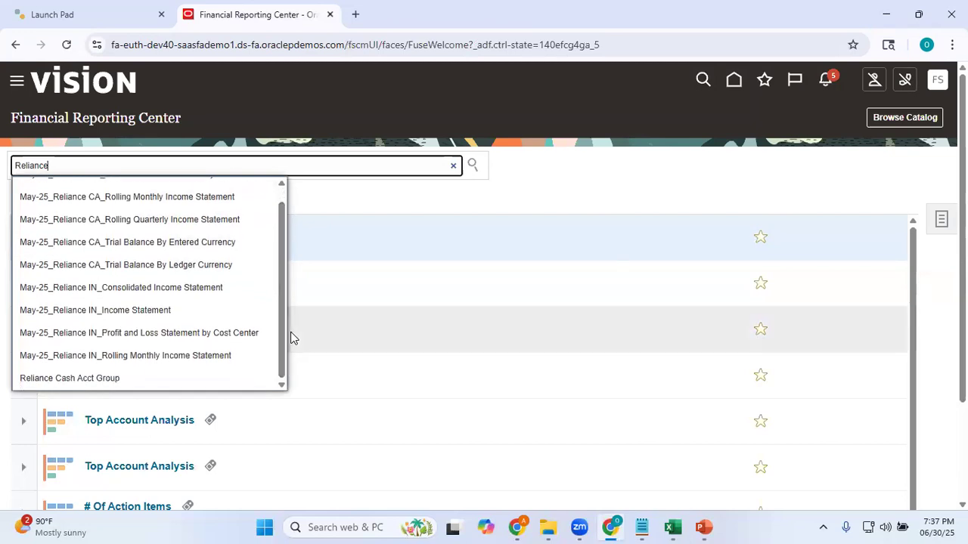
# Sign out of the application and enter the account's user name on the Oracle Cloud sign-in page
pyautogui.click(937, 87)
pyautogui.click(918, 118)
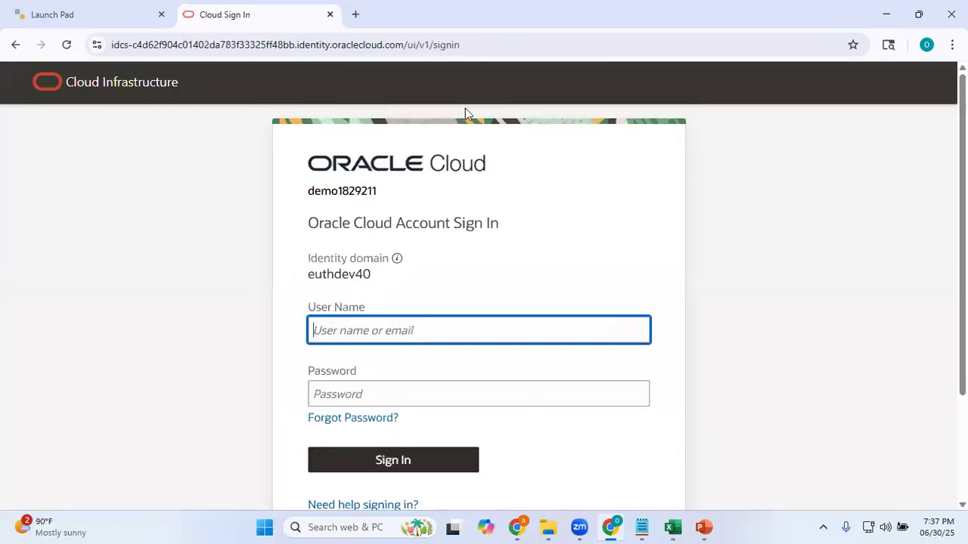
pyautogui.write('FAS0')
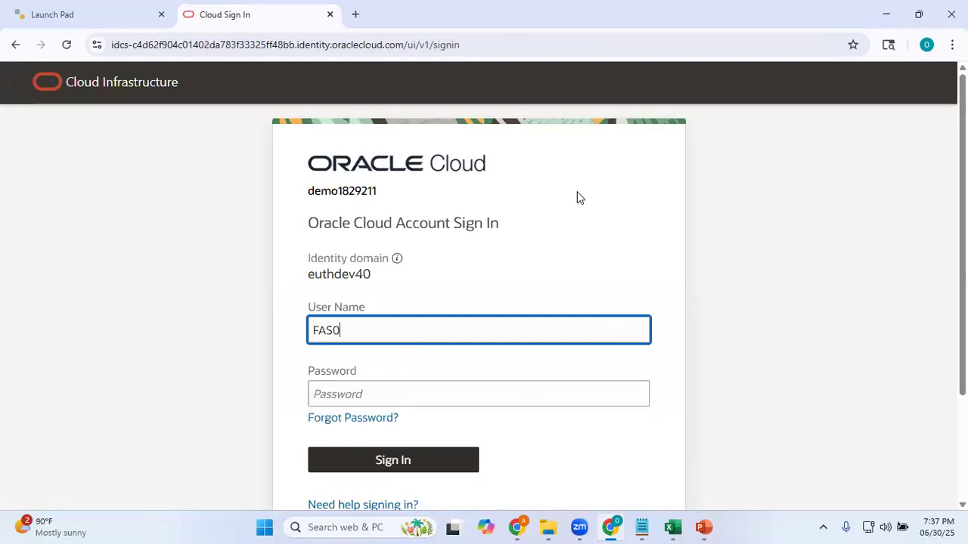
pyautogui.write('5.student')
pyautogui.press('Tab')
pyautogui.hotkey('ctrl', 'v')
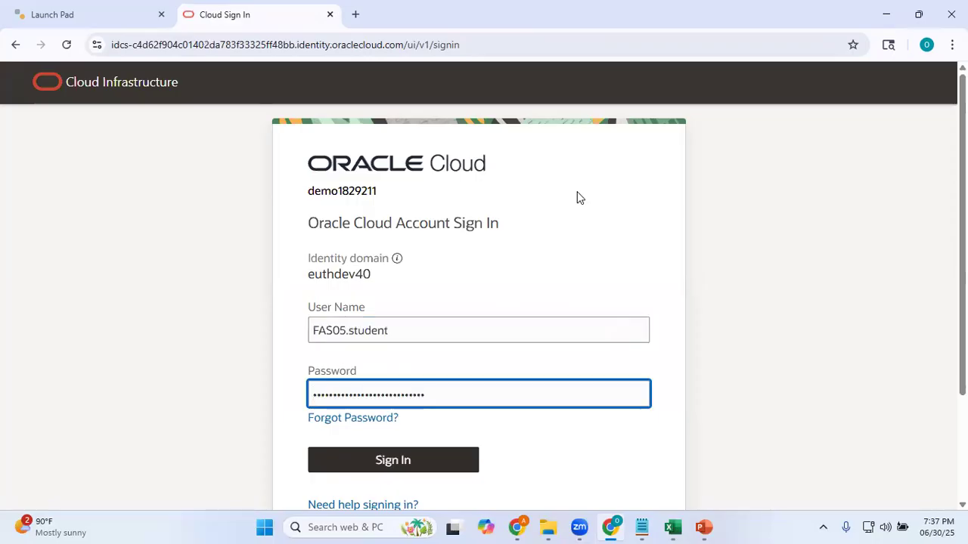
pyautogui.press('BackSpace')
pyautogui.press('BackSpace')
pyautogui.press('BackSpace')
pyautogui.press('BackSpace')
pyautogui.press('BackSpace')
pyautogui.press('BackSpace')
pyautogui.press('BackSpace')
pyautogui.press('BackSpace')
pyautogui.press('BackSpace')
pyautogui.press('BackSpace')
pyautogui.press('BackSpace')
pyautogui.press('BackSpace')
pyautogui.press('BackSpace')
pyautogui.press('BackSpace')
pyautogui.press('BackSpace')
pyautogui.press('BackSpace')
pyautogui.press('BackSpace')
pyautogui.press('BackSpace')
pyautogui.press('BackSpace')
pyautogui.press('BackSpace')
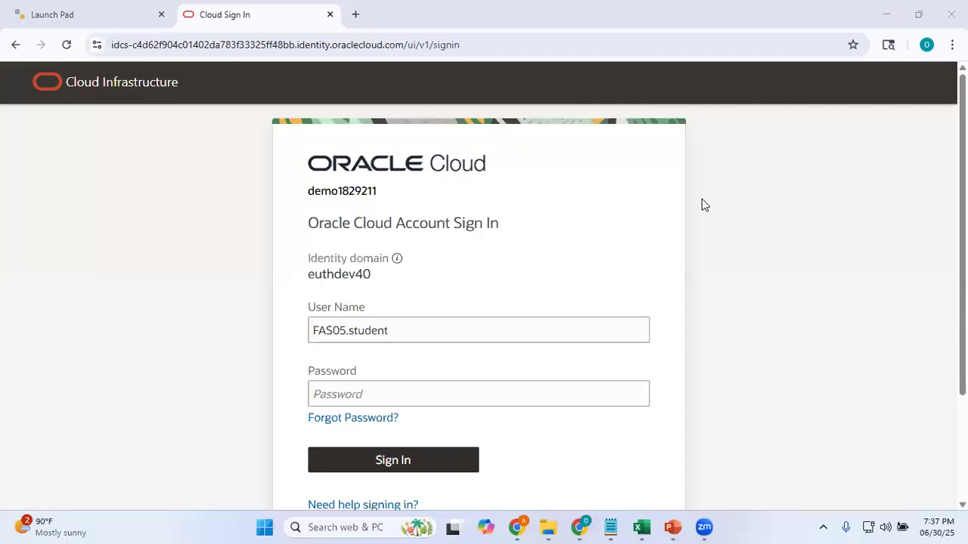
# Enter the account password and sign back in to Oracle Cloud
pyautogui.click(786, 285)
pyautogui.click(346, 393)
pyautogui.hotkey('ctrl', 'v')
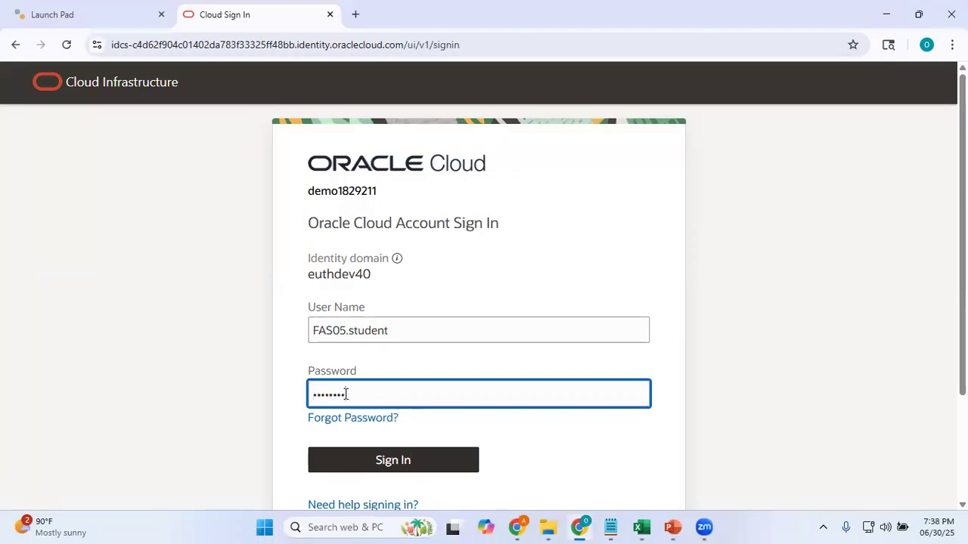
pyautogui.click(402, 459)
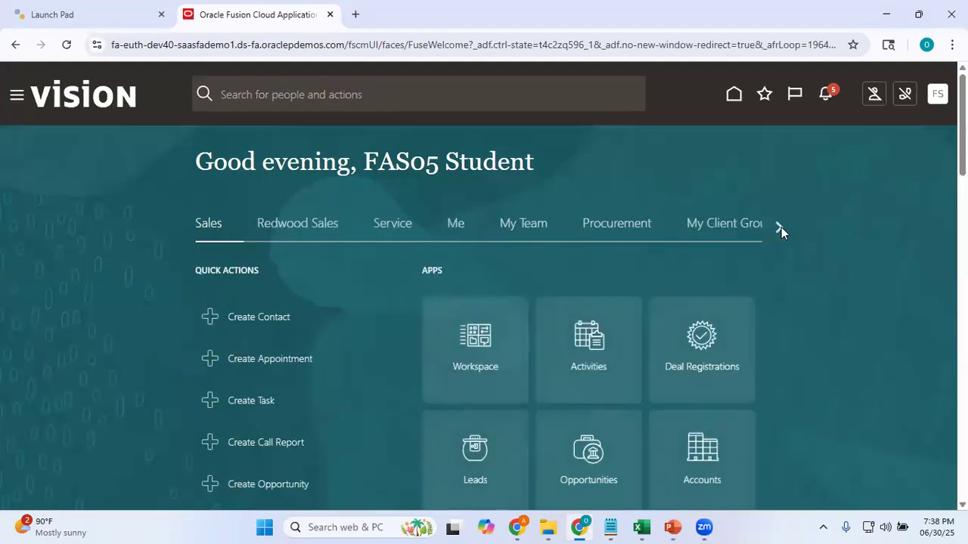
# Move along the home page to the Others group and open the Financial Reporting Center
pyautogui.click(779, 227)
pyautogui.click(781, 229)
pyautogui.click(781, 229)
pyautogui.click(781, 229)
pyautogui.click(781, 230)
pyautogui.click(781, 227)
pyautogui.click(781, 227)
pyautogui.click(781, 227)
pyautogui.click(781, 227)
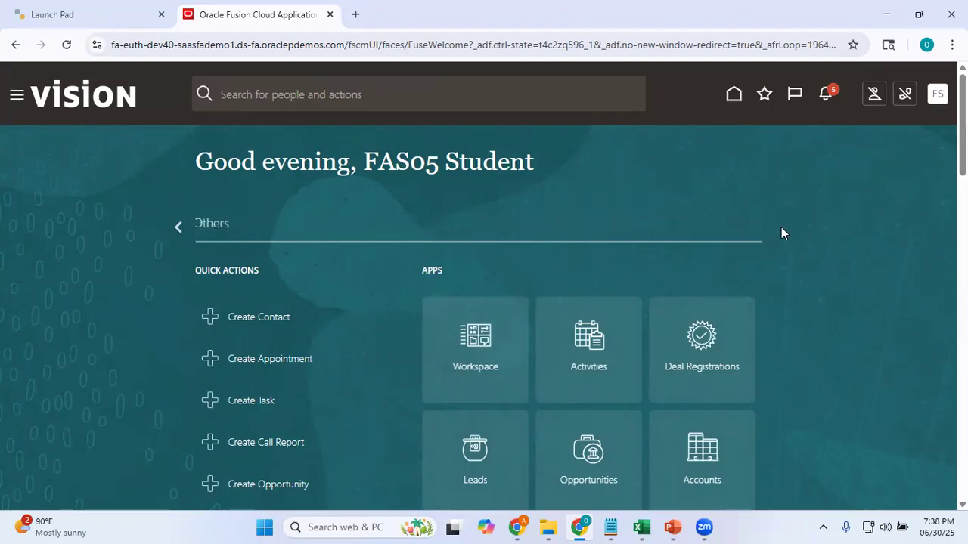
pyautogui.click(216, 227)
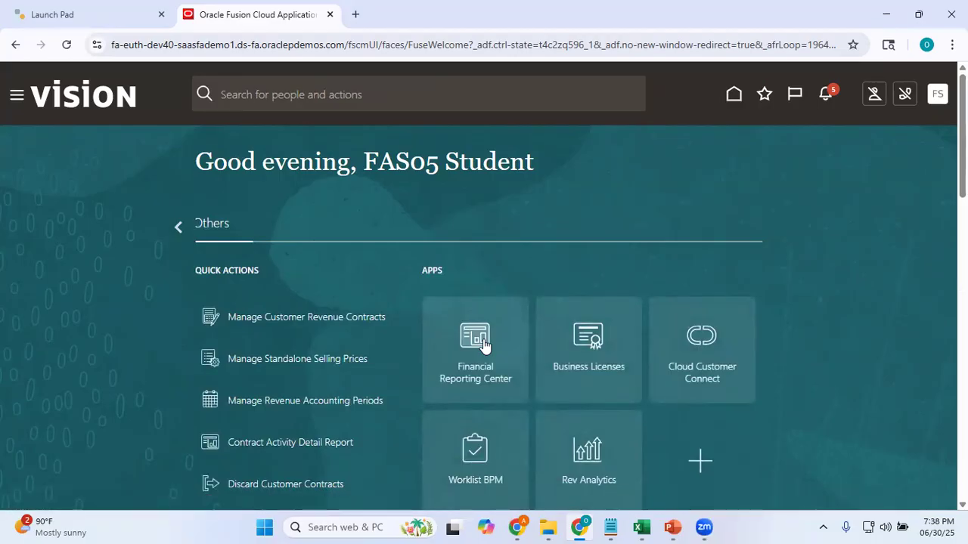
pyautogui.click(484, 344)
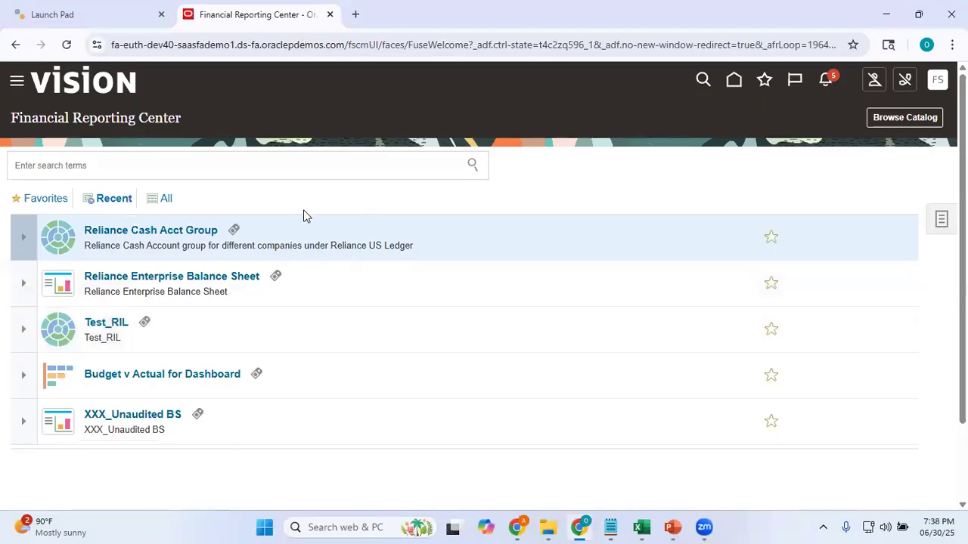
# Look for the new balance sheet report in the full and recent report lists
pyautogui.click(104, 206)
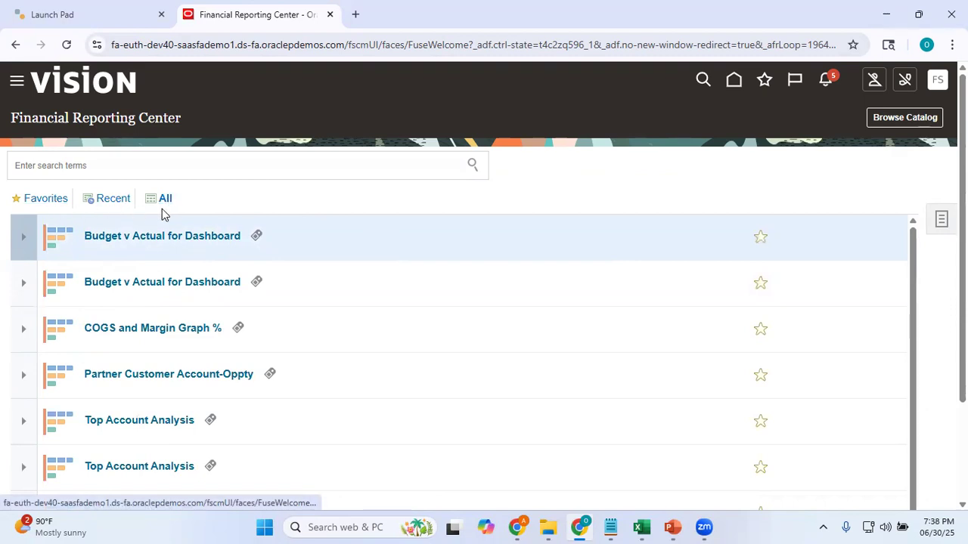
pyautogui.click(117, 201)
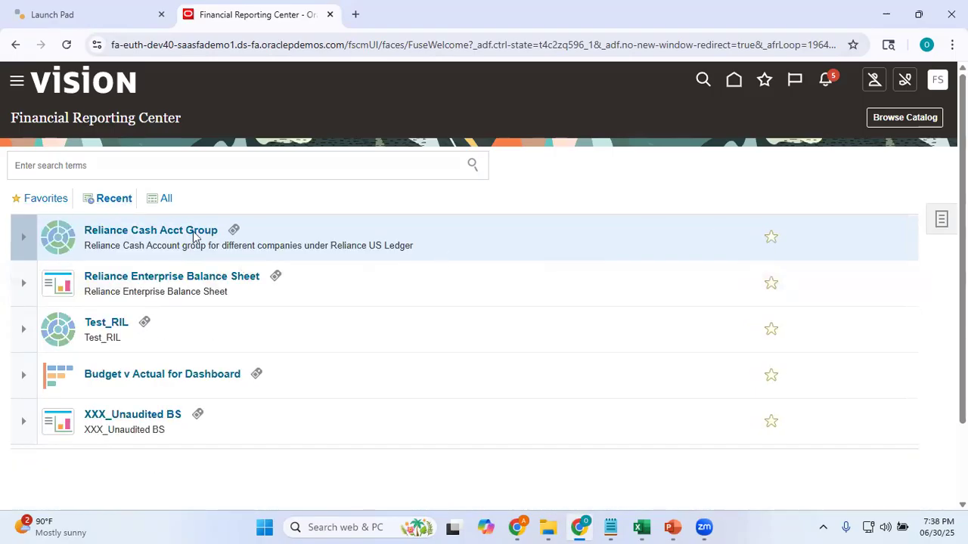
pyautogui.click(114, 201)
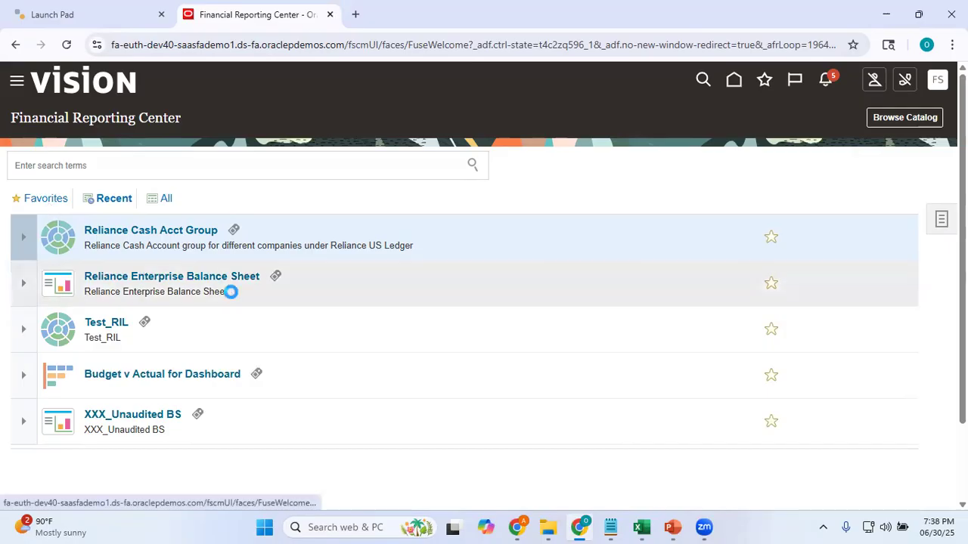
# Search all reports for "Reliance BS" and filter the list by the matching suggestion
pyautogui.click(168, 200)
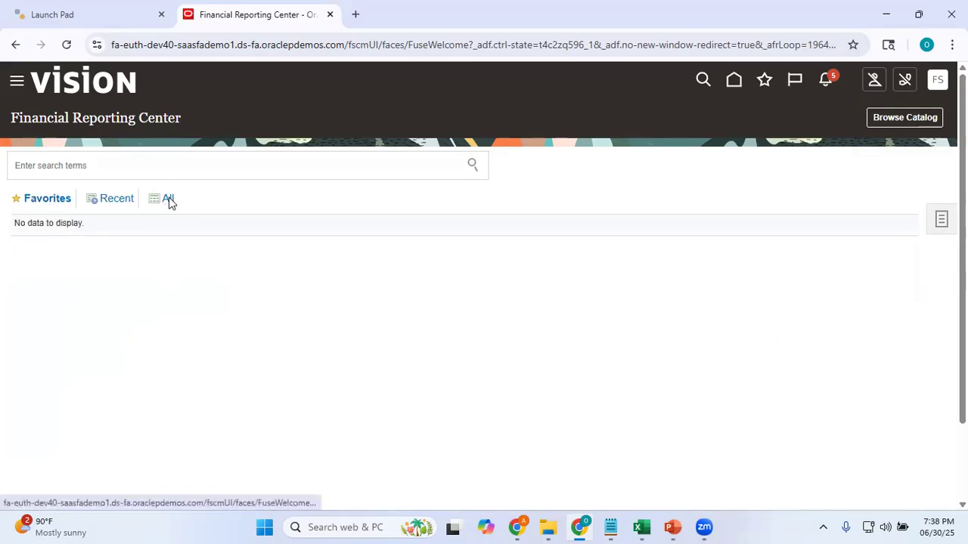
pyautogui.click(98, 166)
pyautogui.write('Reliance')
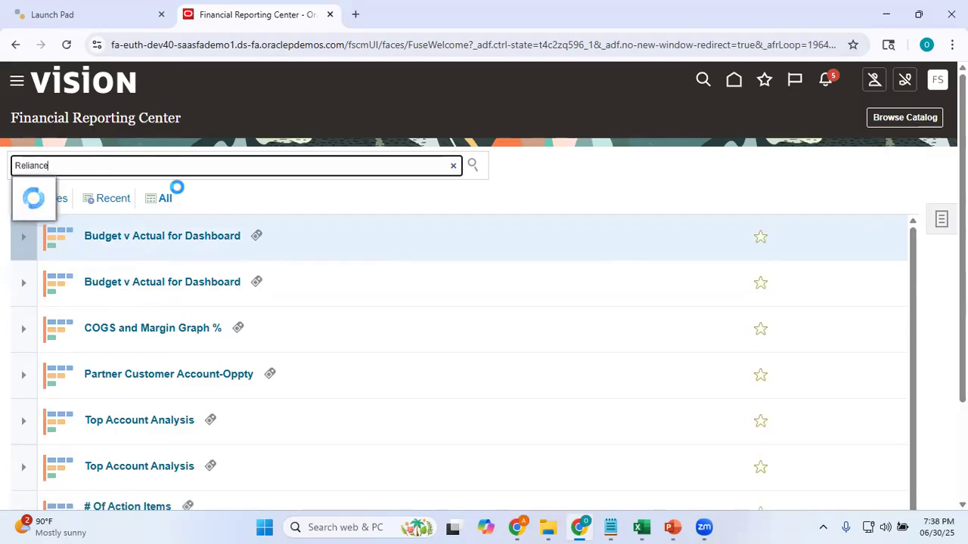
pyautogui.moveTo(282, 276); pyautogui.dragTo(282, 248)
pyautogui.write('ance')
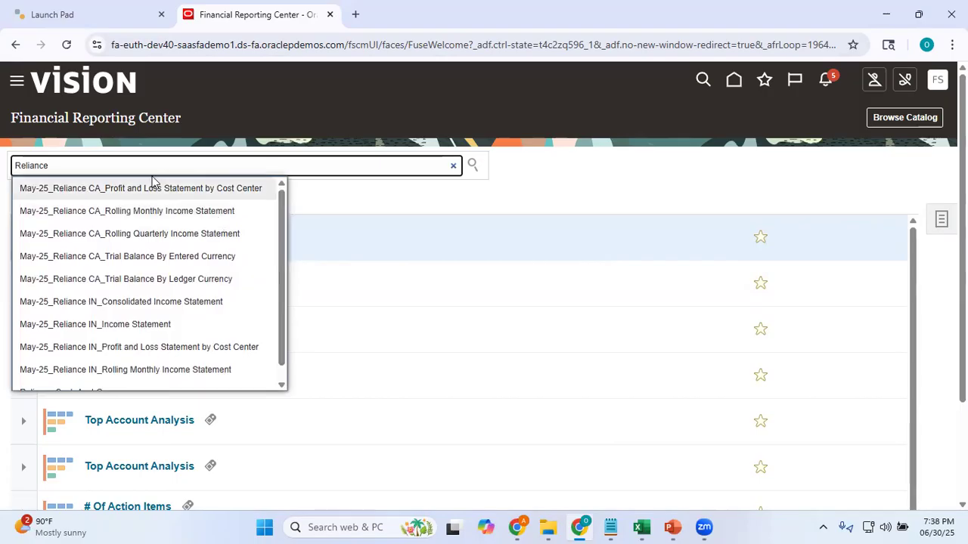
pyautogui.write(' BS')
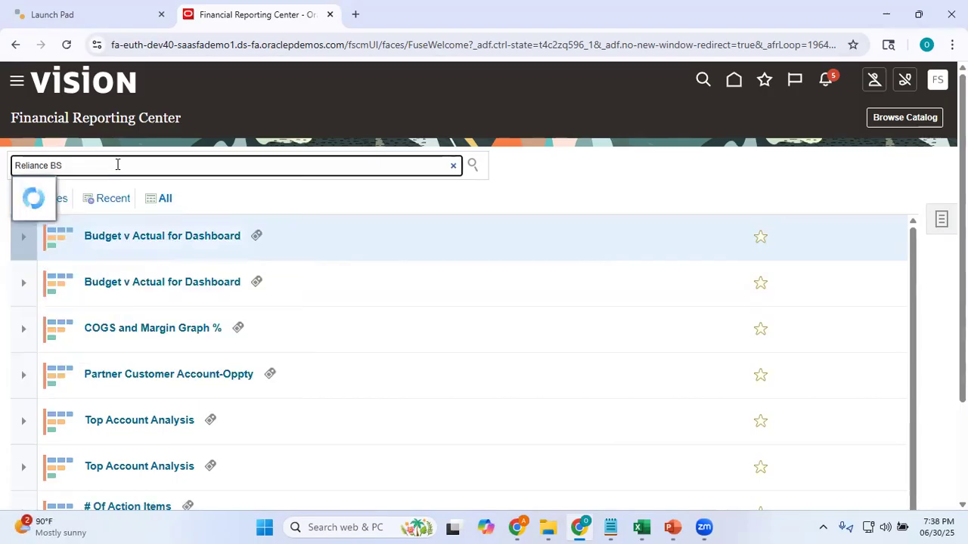
pyautogui.click(53, 190)
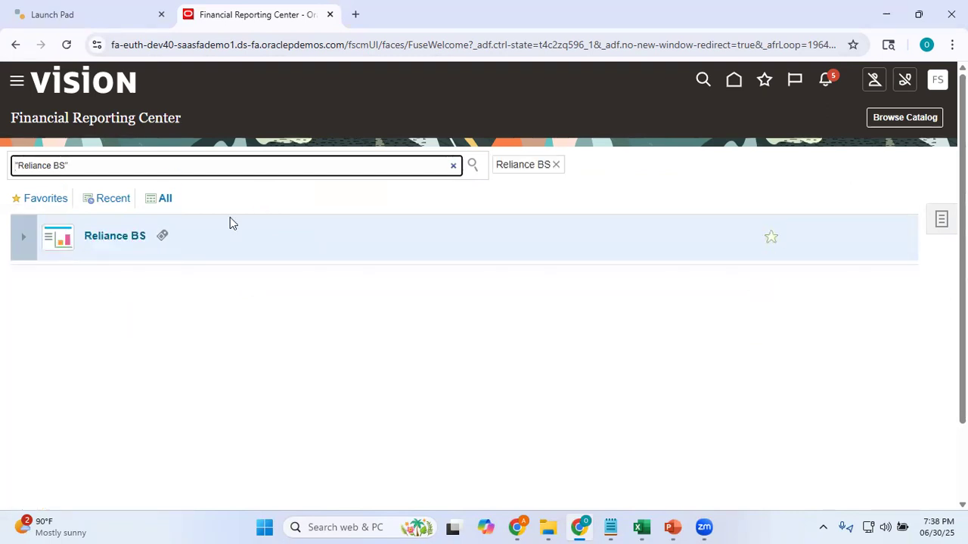
# Run the Reliance BS report for the Jun-25 accounting period and review the whole balance sheet
pyautogui.click(115, 236)
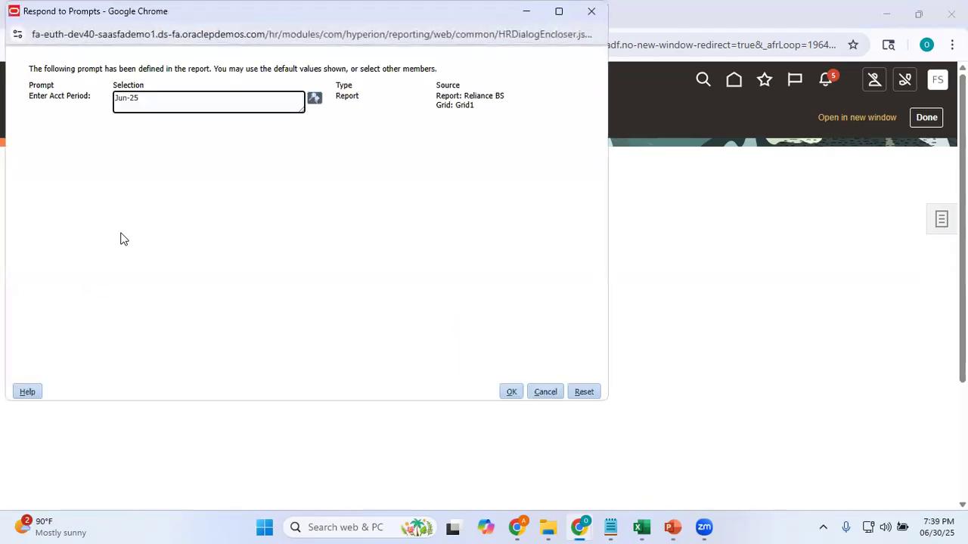
pyautogui.click(512, 392)
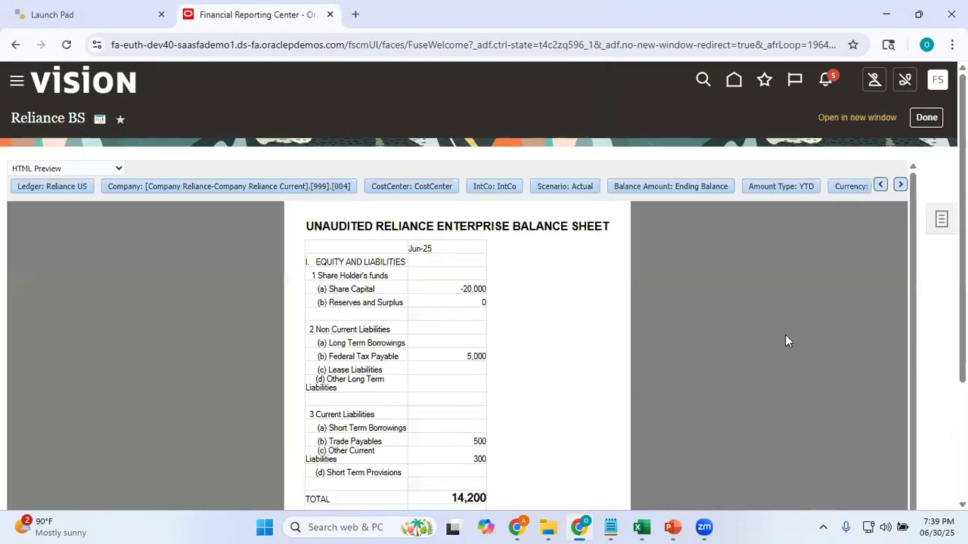
pyautogui.scroll(-3, 484, 286)
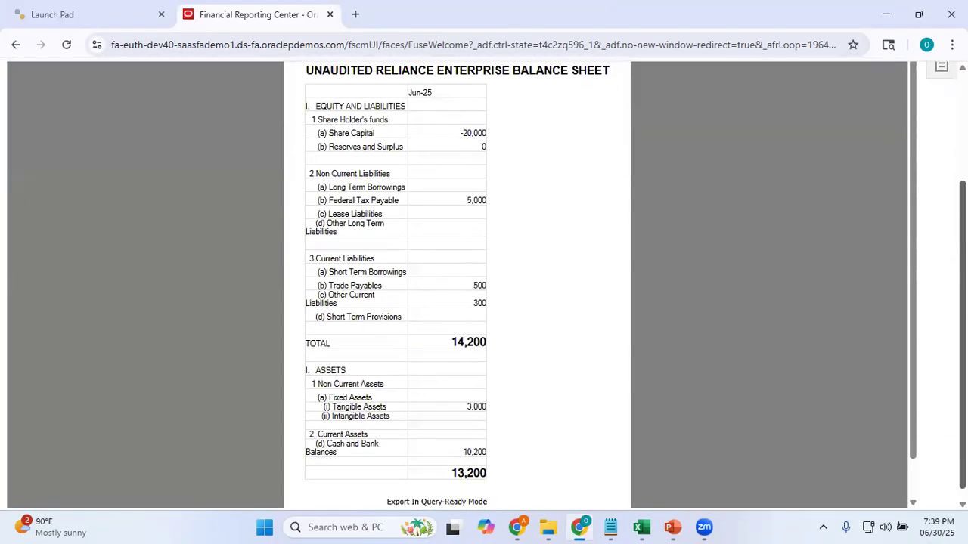
pyautogui.scroll(2, 484, 286)
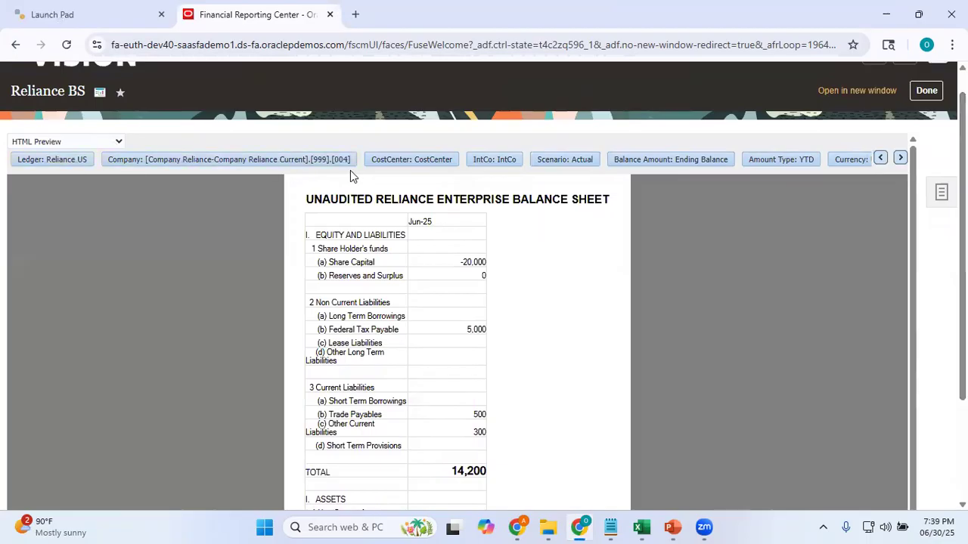
# Switch the report's ledger to Reliance IN and review the balance sheet's liabilities and assets
pyautogui.click(71, 164)
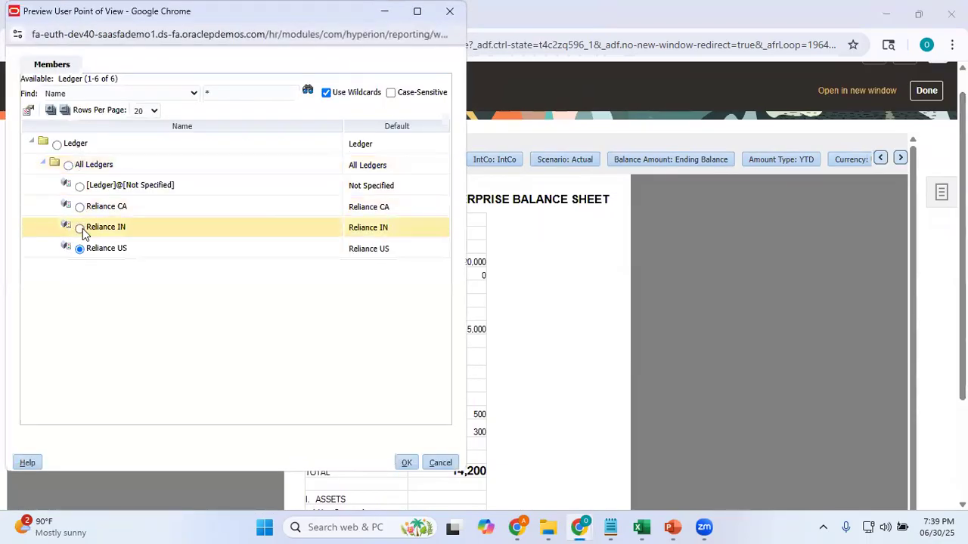
pyautogui.click(79, 228)
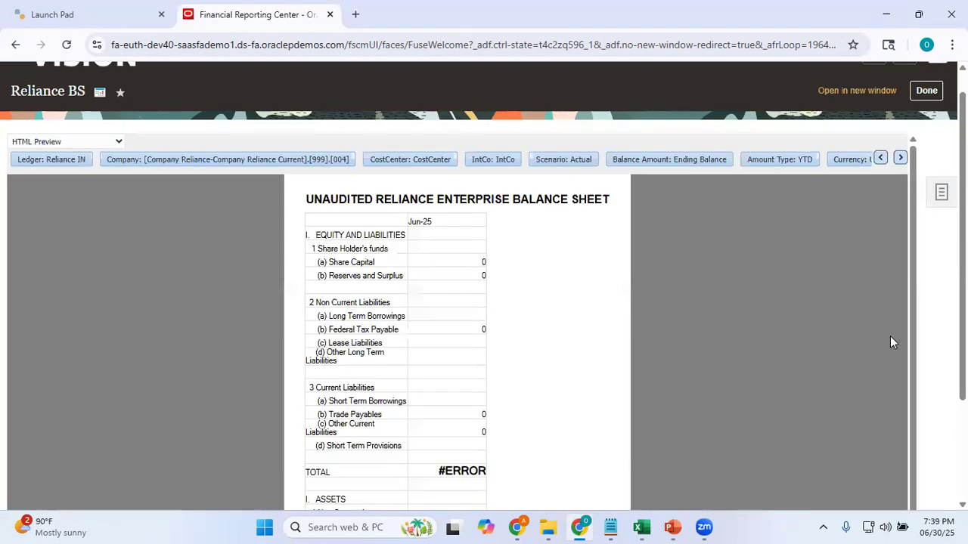
pyautogui.scroll(-2, 890, 342)
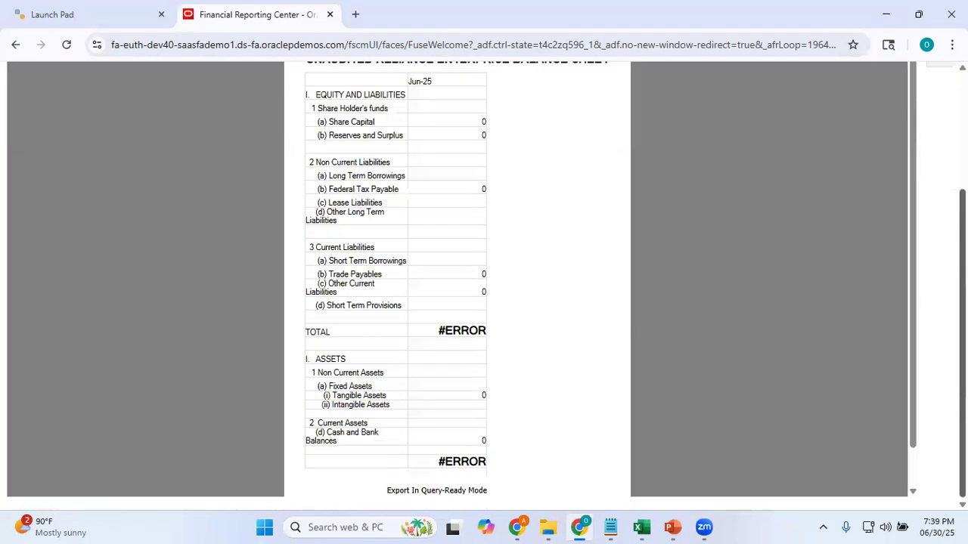
pyautogui.scroll(1, 484, 286)
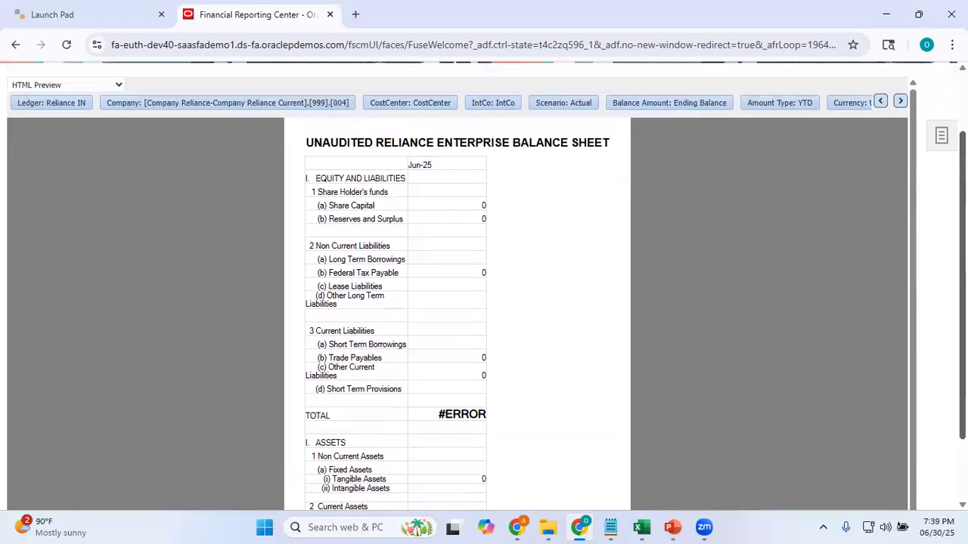
pyautogui.scroll(-1, 484, 285)
pyautogui.scroll(3, 484, 286)
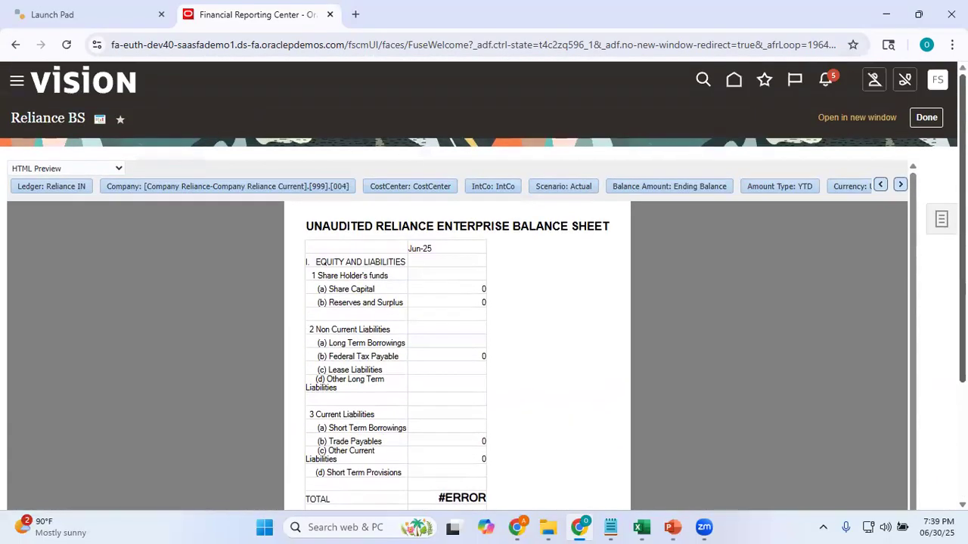
pyautogui.scroll(-2, 483, 315)
pyautogui.scroll(2, 484, 316)
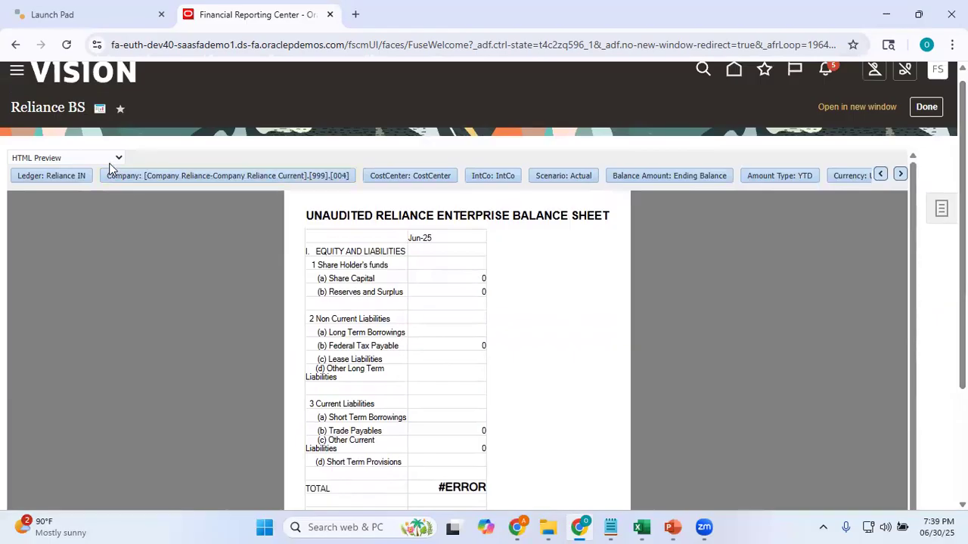
# Set the report's ledger back to Reliance US
pyautogui.click(75, 184)
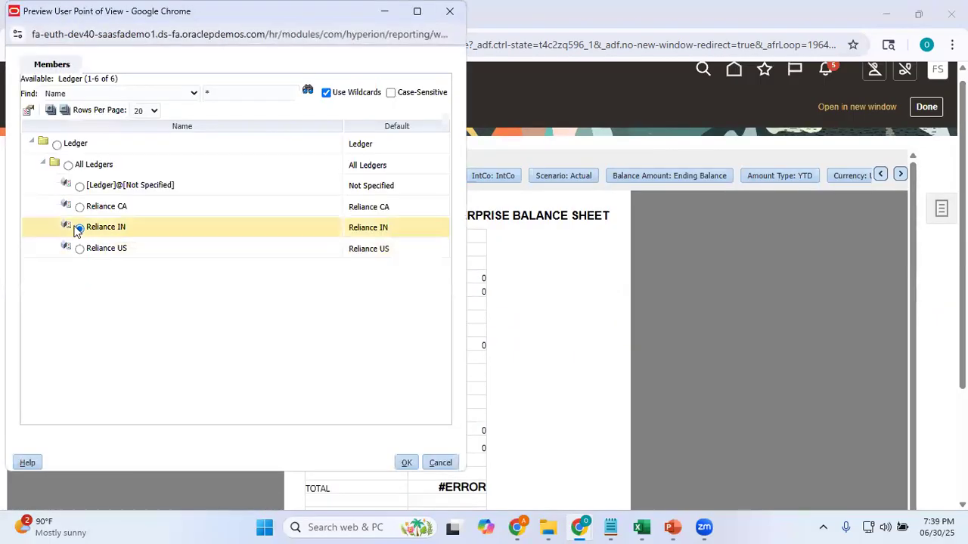
pyautogui.click(79, 249)
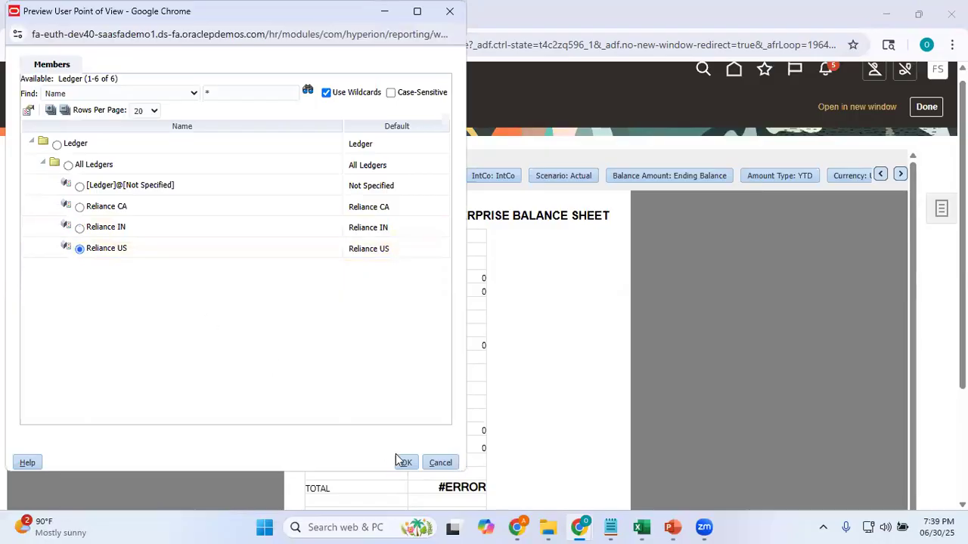
pyautogui.click(407, 463)
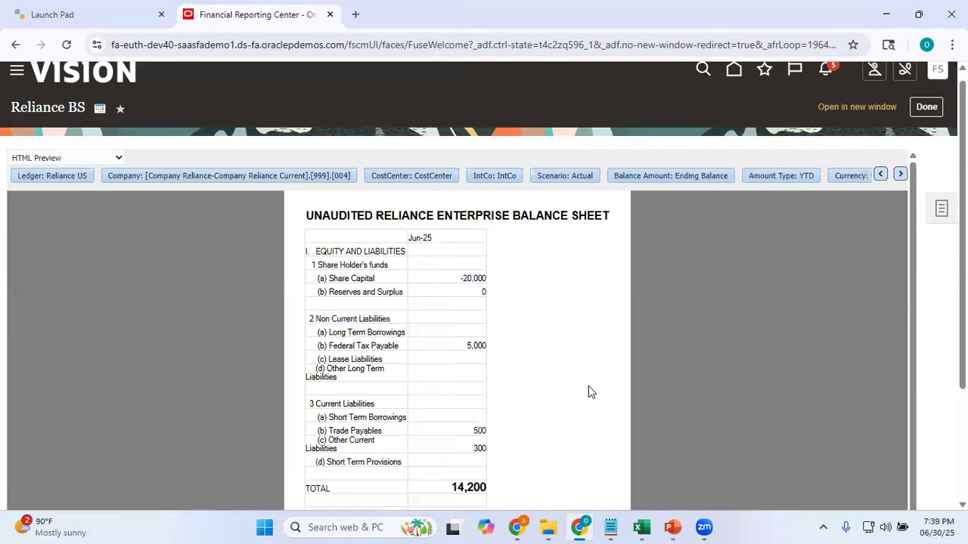
# Export the Reliance BS report to Excel and enable editing in the exported workbook
pyautogui.click(88, 158)
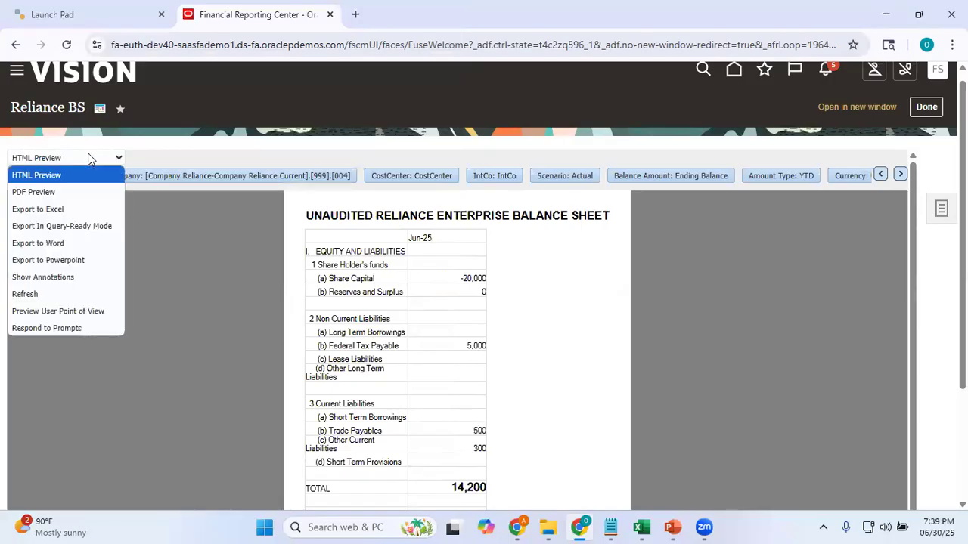
pyautogui.click(63, 217)
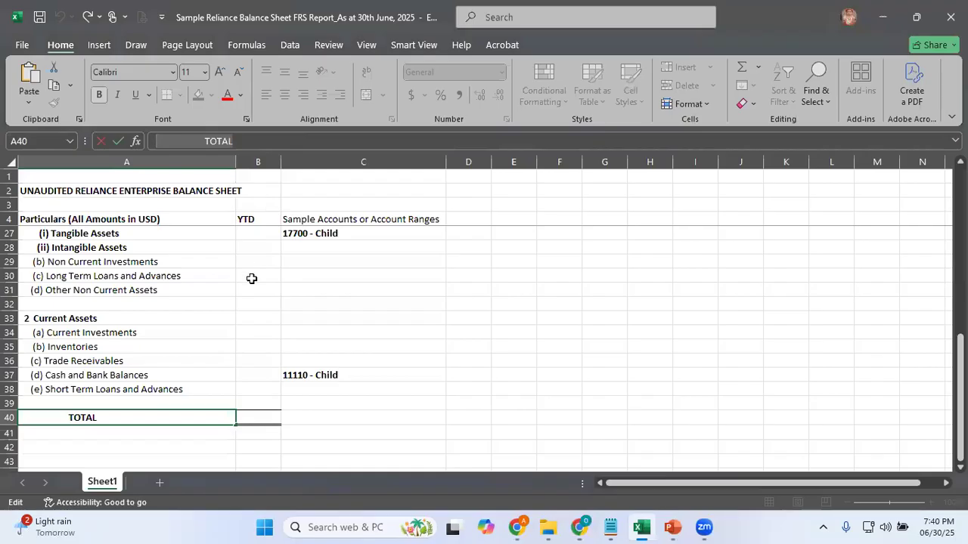
pyautogui.click(253, 277)
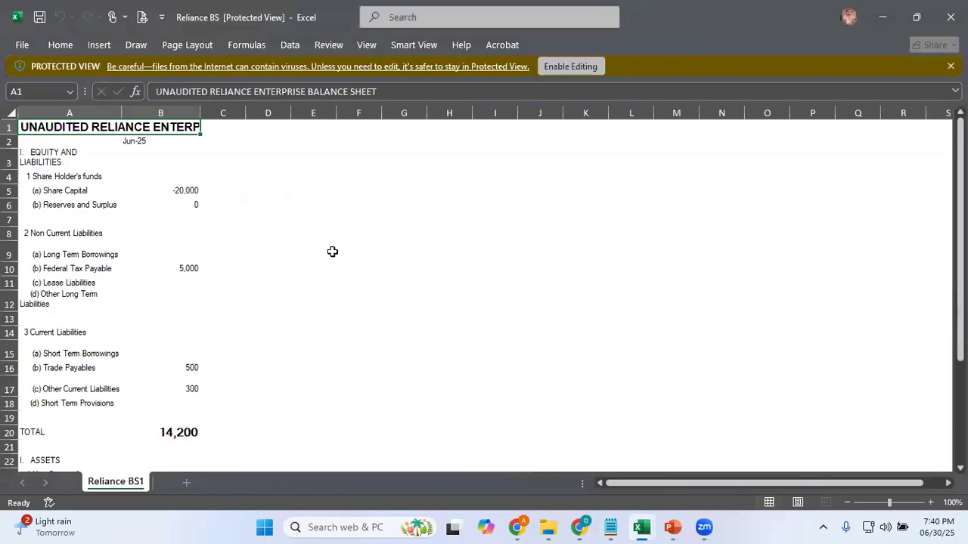
pyautogui.click(570, 66)
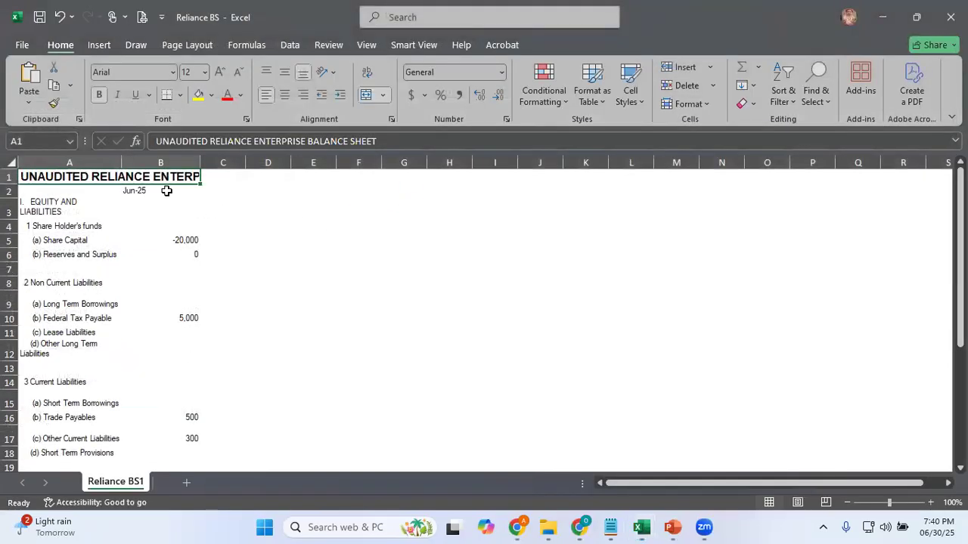
# Widen columns A and B of the Reliance BS1 sheet and check the exported balance sheet down to the asset total
pyautogui.moveTo(197, 166); pyautogui.dragTo(272, 165)
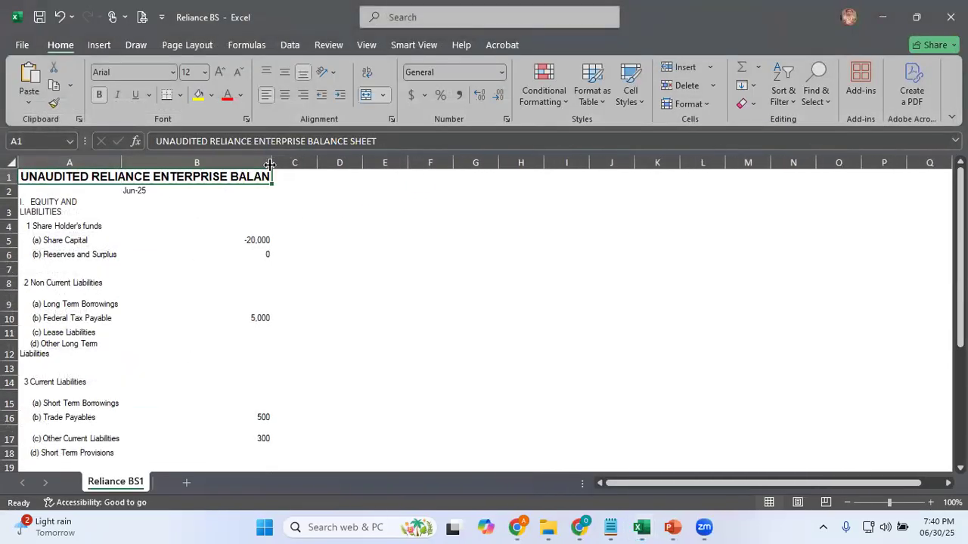
pyautogui.moveTo(126, 162); pyautogui.dragTo(168, 163)
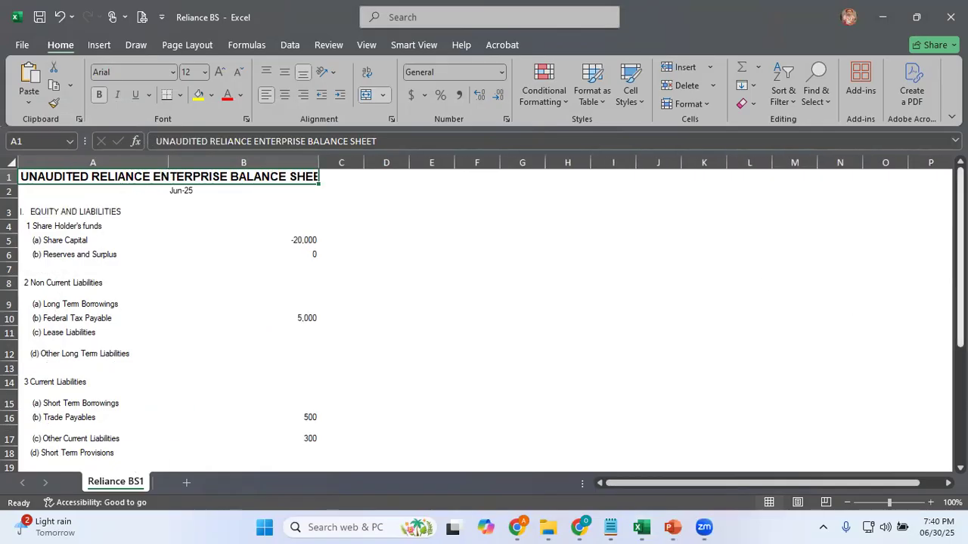
pyautogui.scroll(-4, 849, 305)
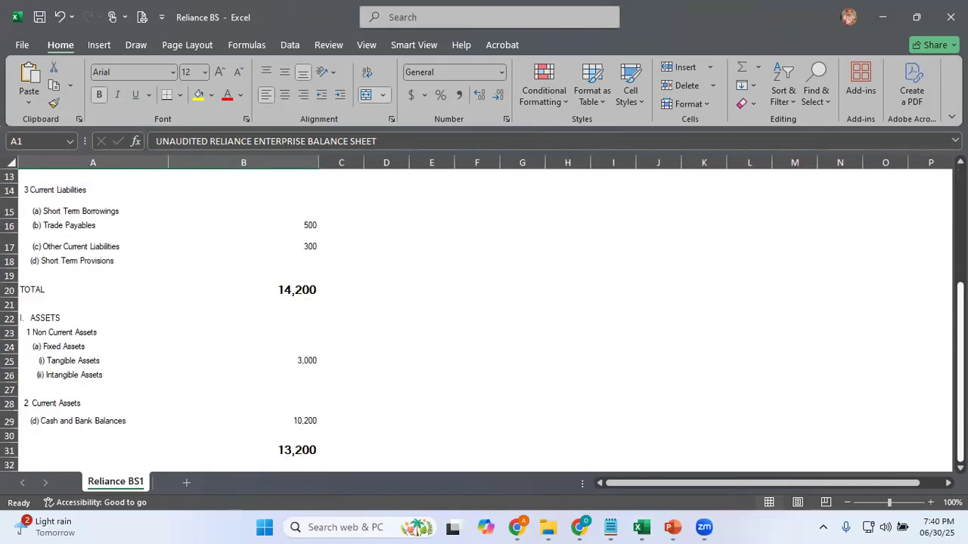
pyautogui.scroll(4, 484, 318)
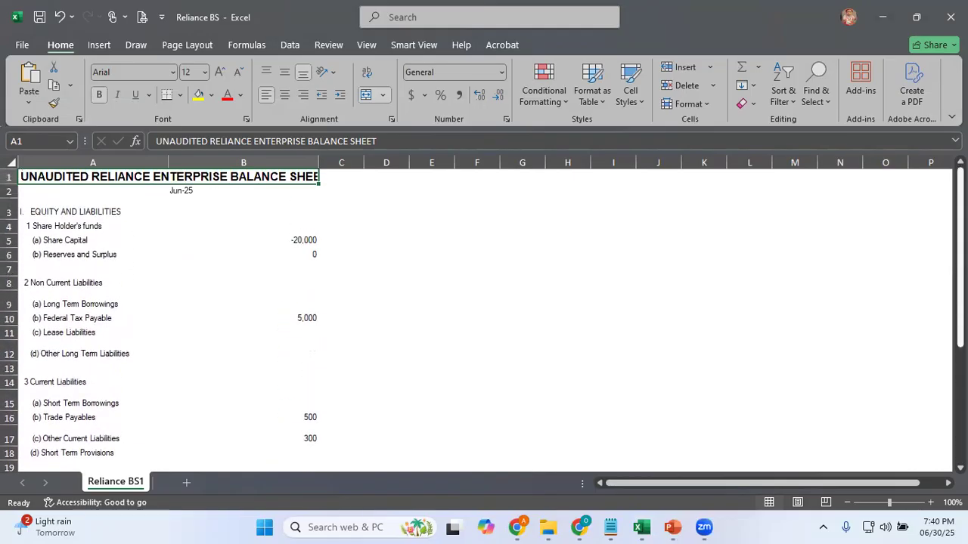
pyautogui.scroll(-4, 484, 318)
pyautogui.scroll(4, 484, 317)
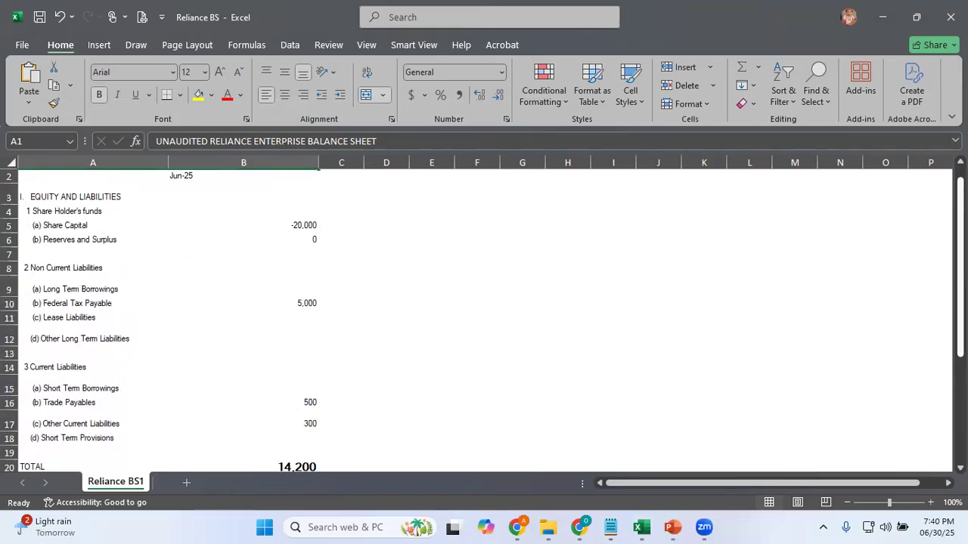